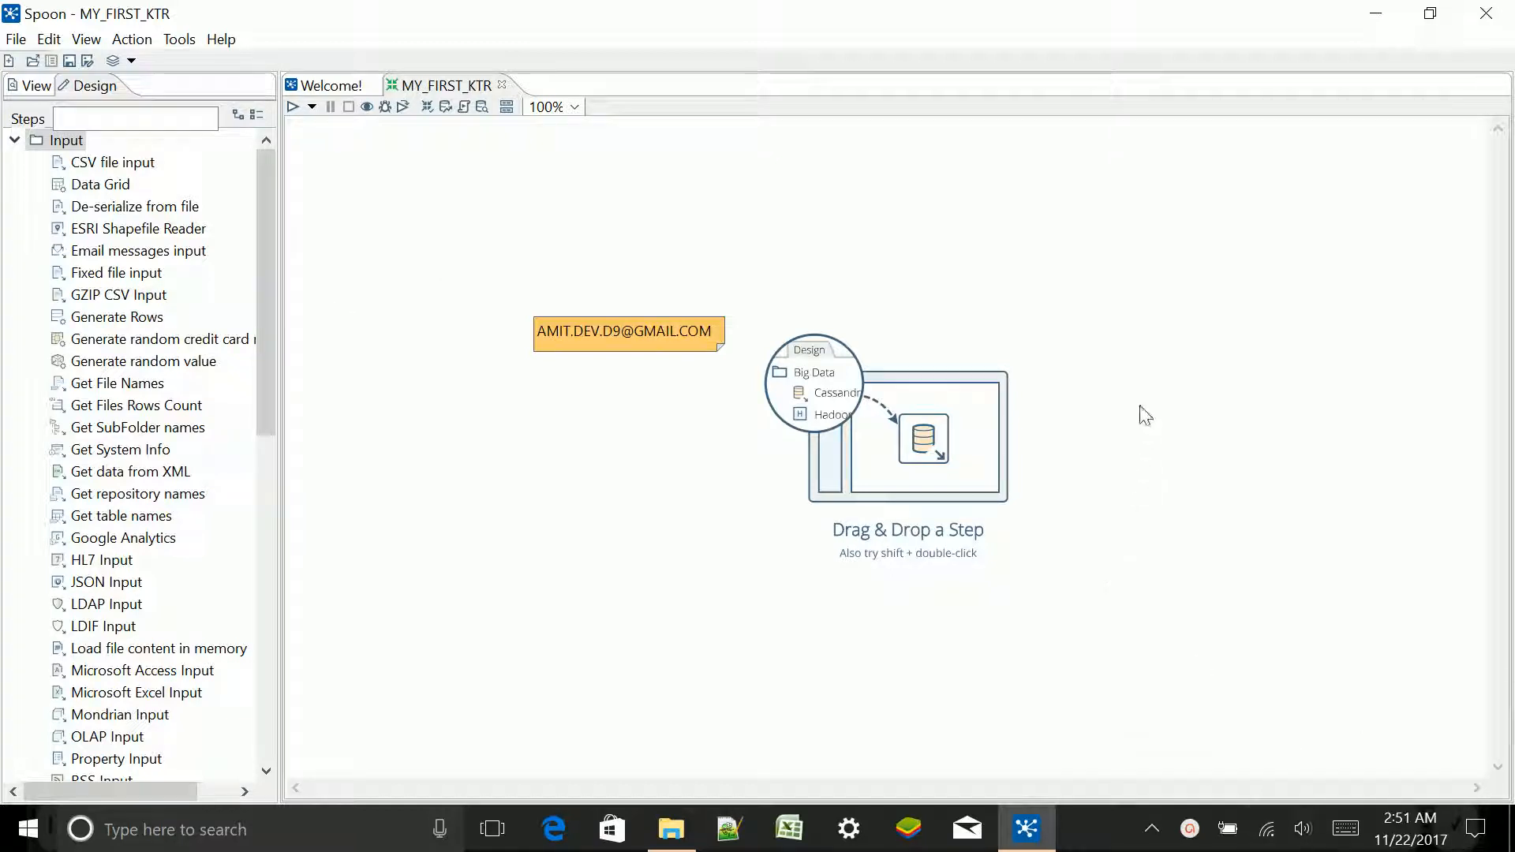
Add a Microsoft Excel Input step to the transformation canvas beside the note and open its settings.
click(14, 140)
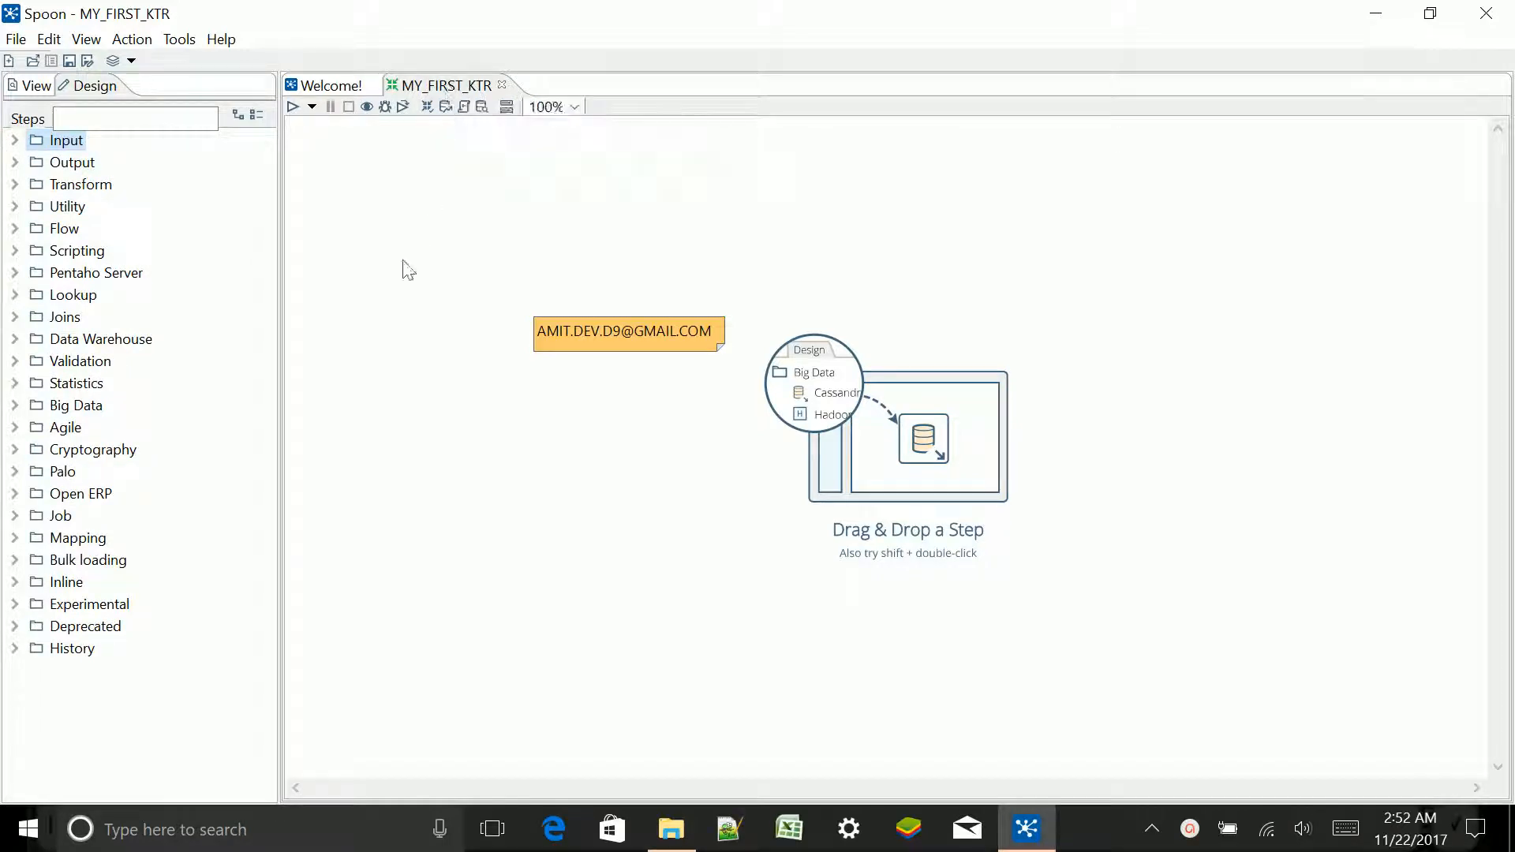
click(14, 140)
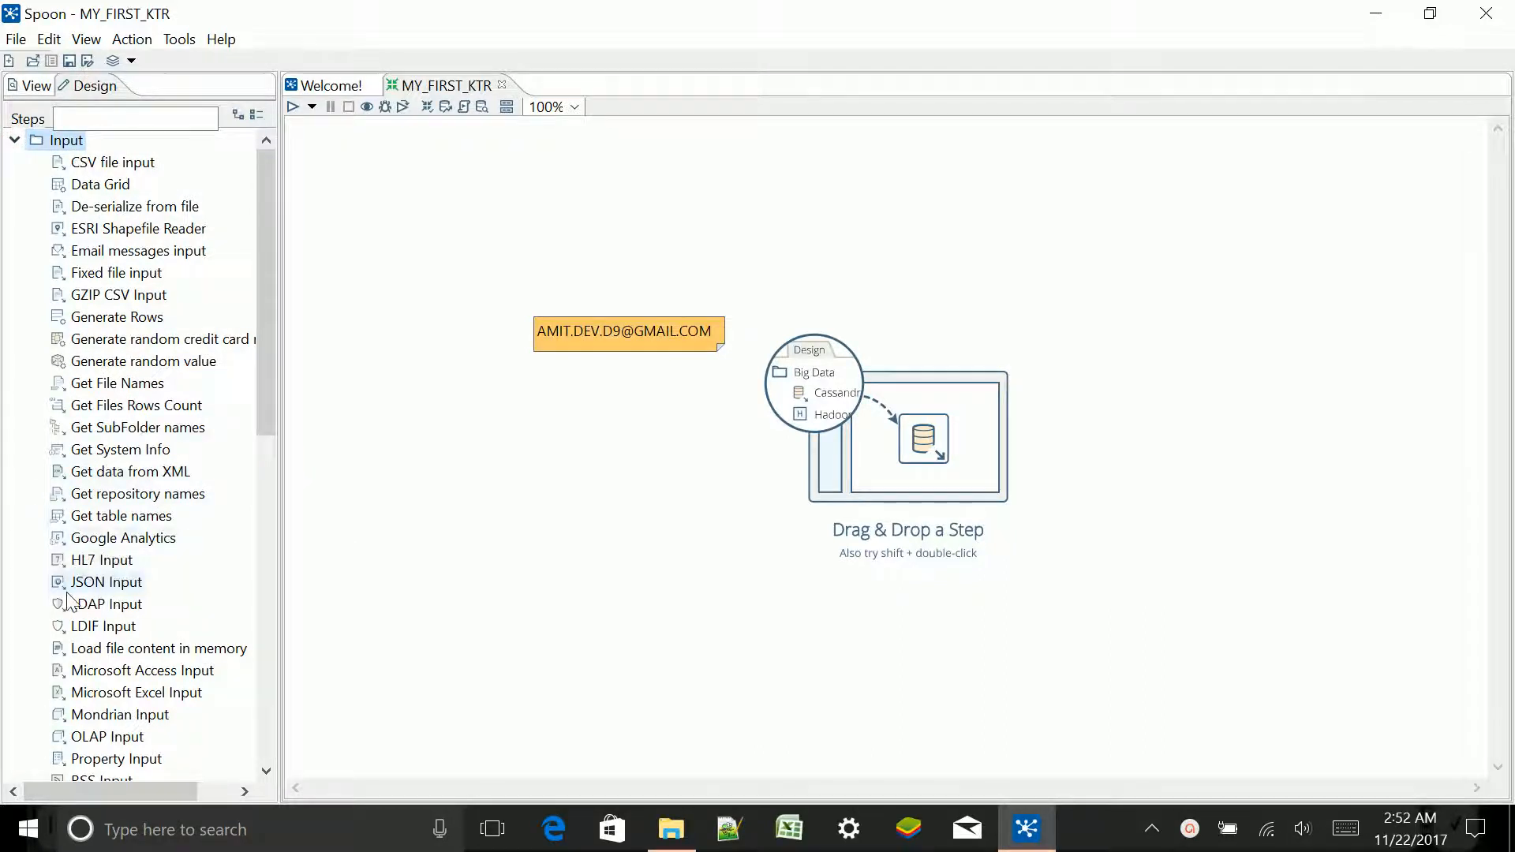
scroll(69, 601, down, 1)
drag(77, 635, 500, 318)
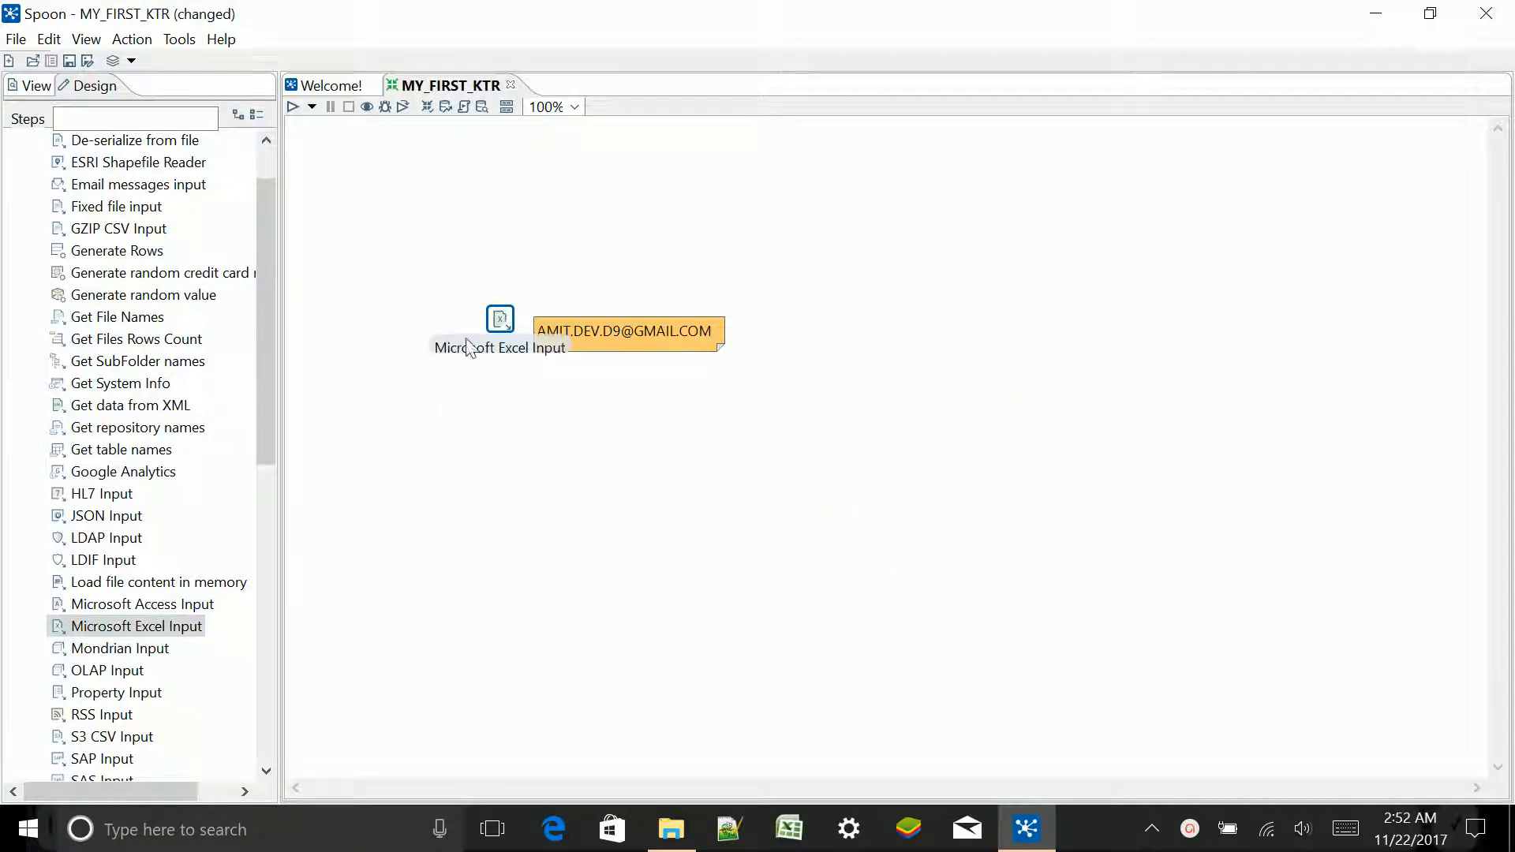
double_click(497, 322)
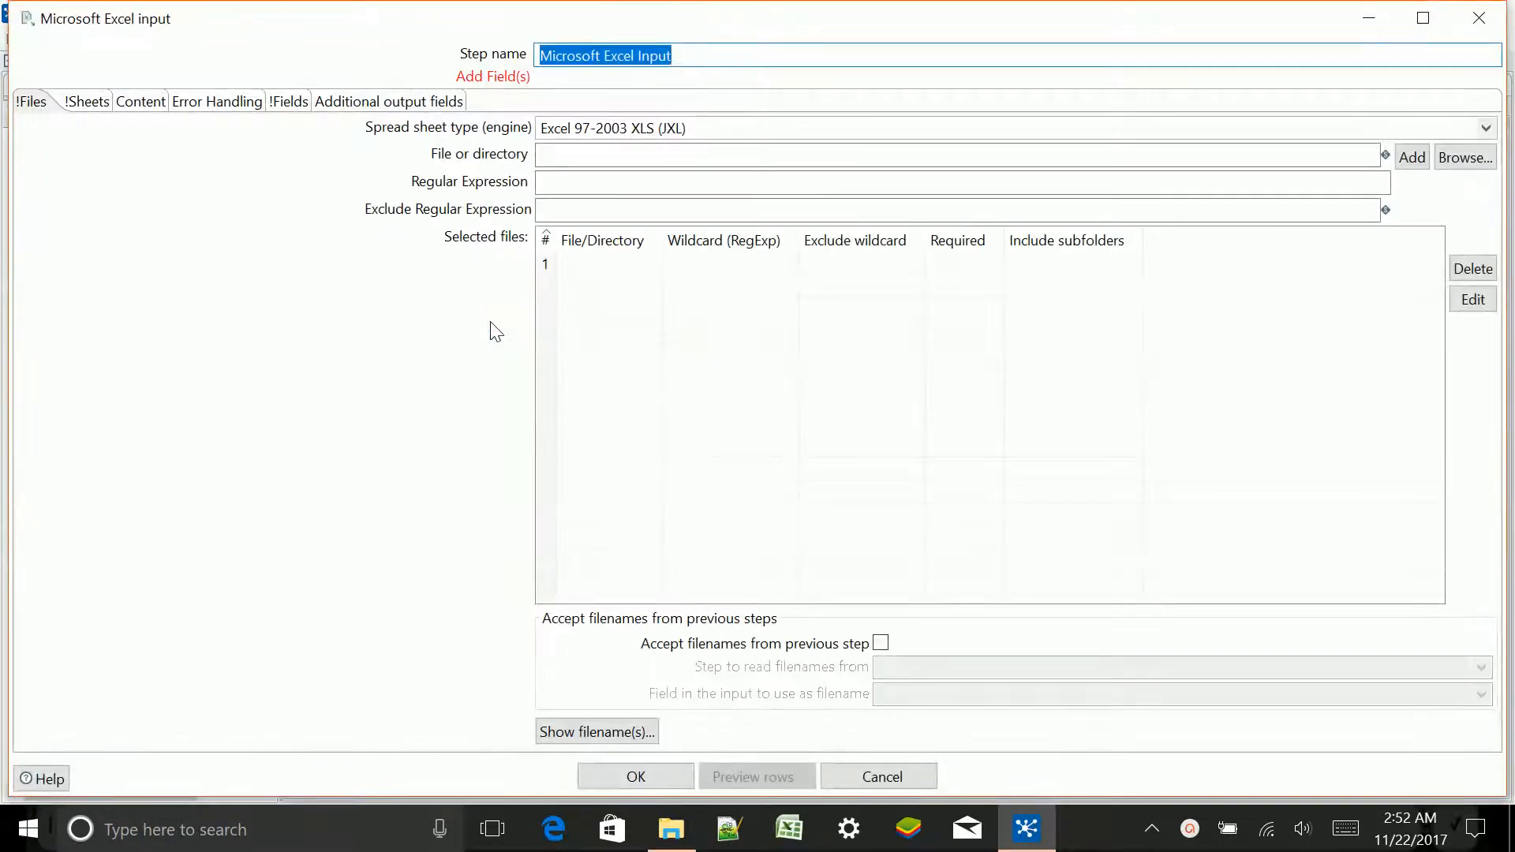
Browse the Input folder with all file types shown to check which spreadsheet files it holds, without choosing one.
click(1451, 158)
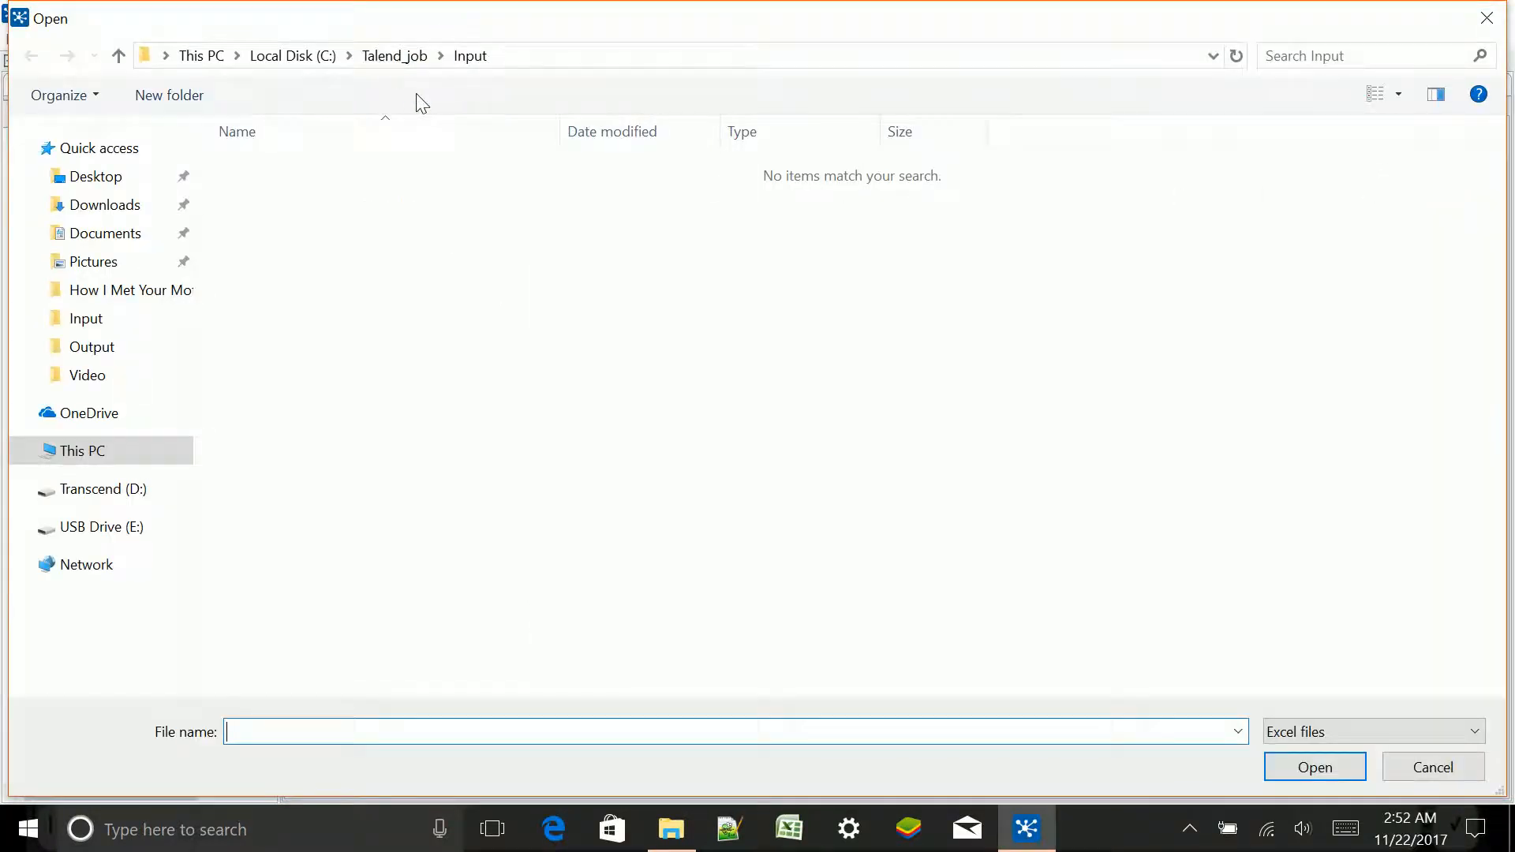
click(1420, 767)
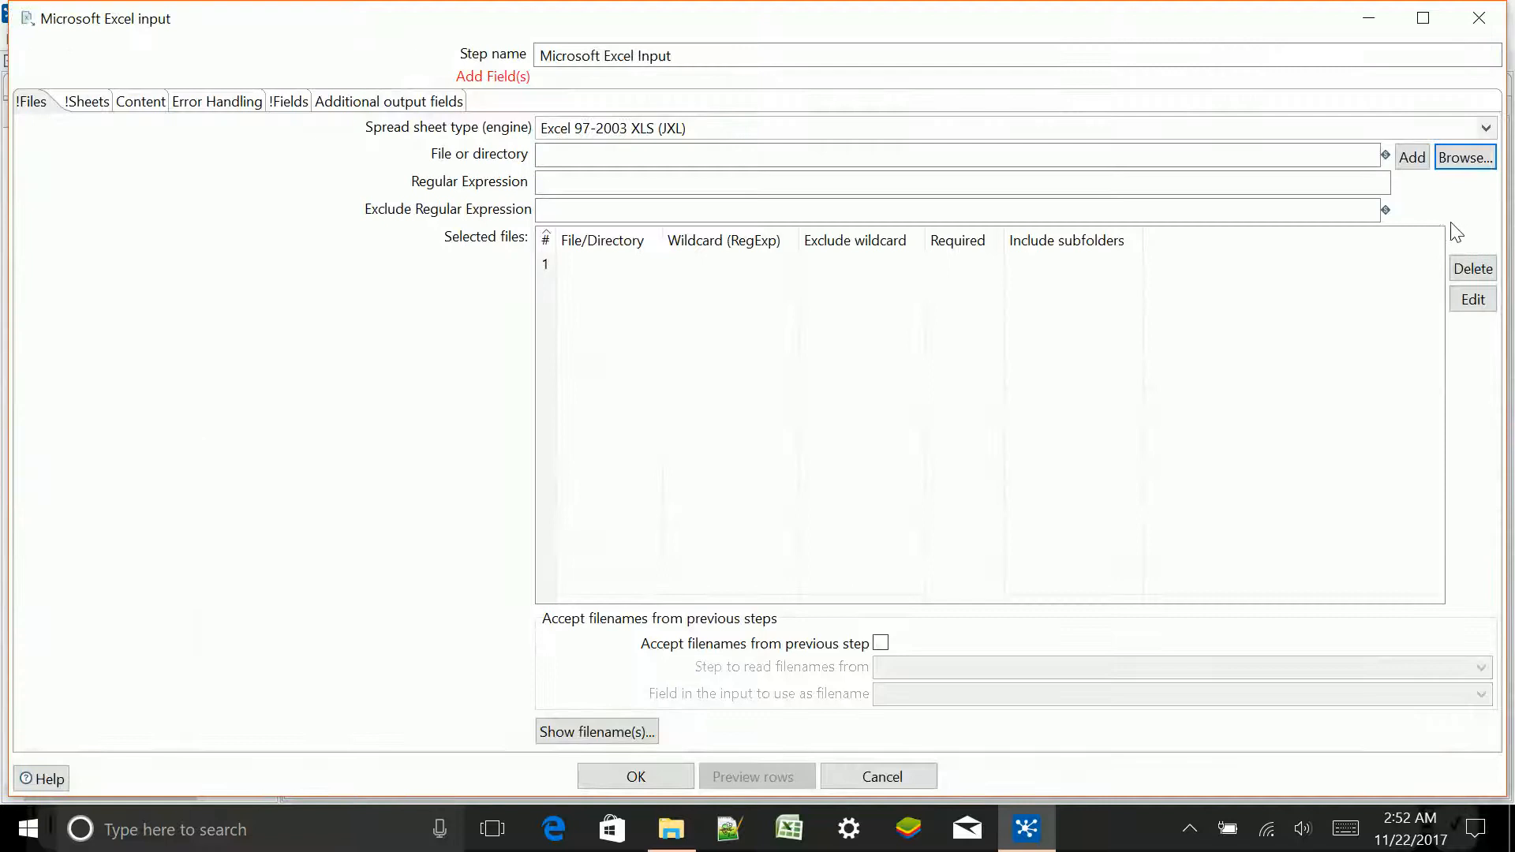
click(1454, 158)
click(1420, 731)
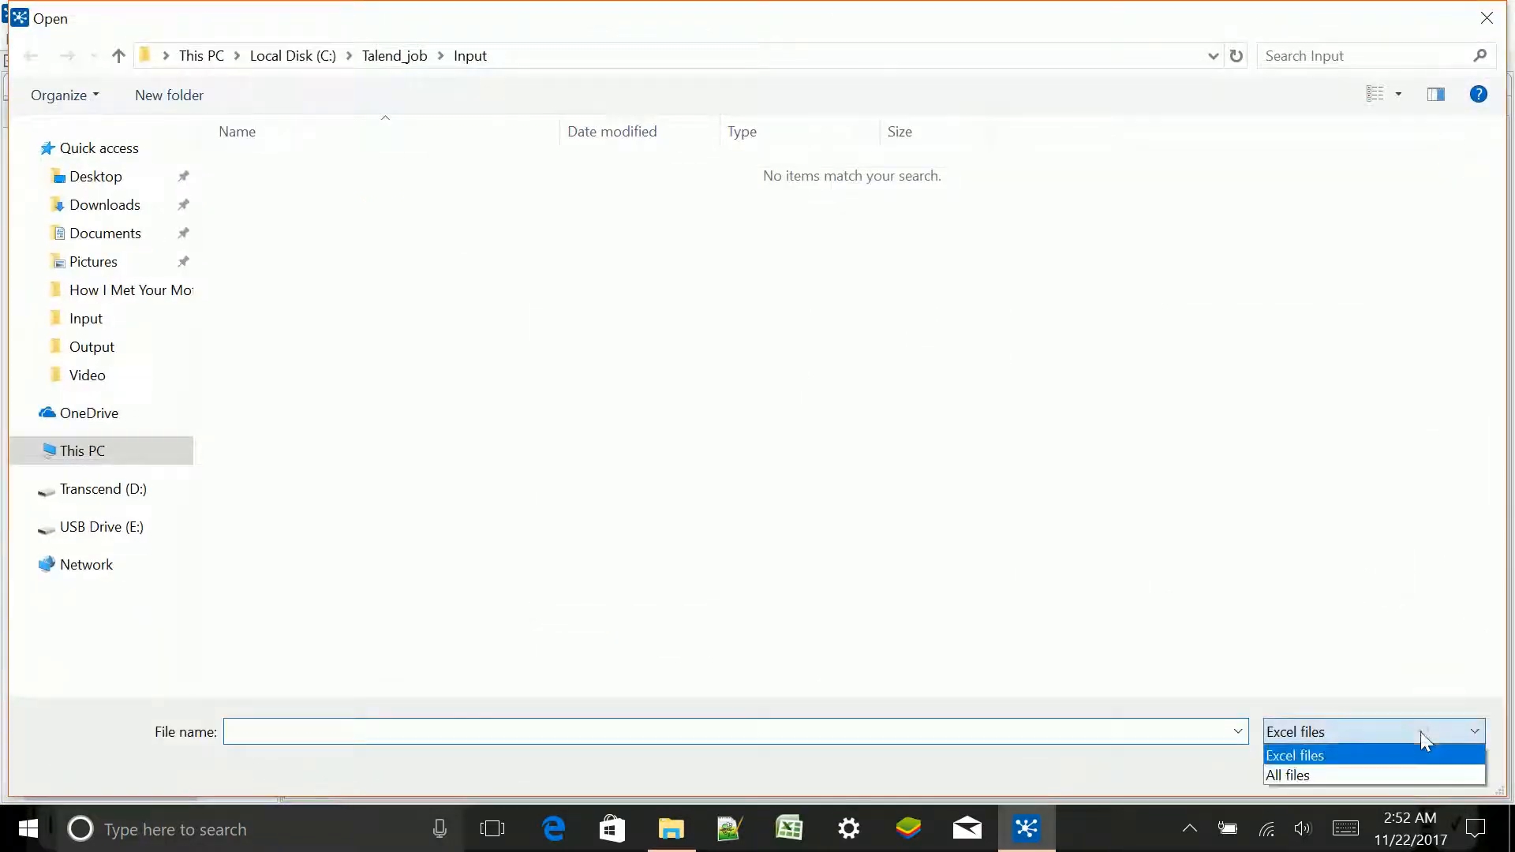
click(1369, 774)
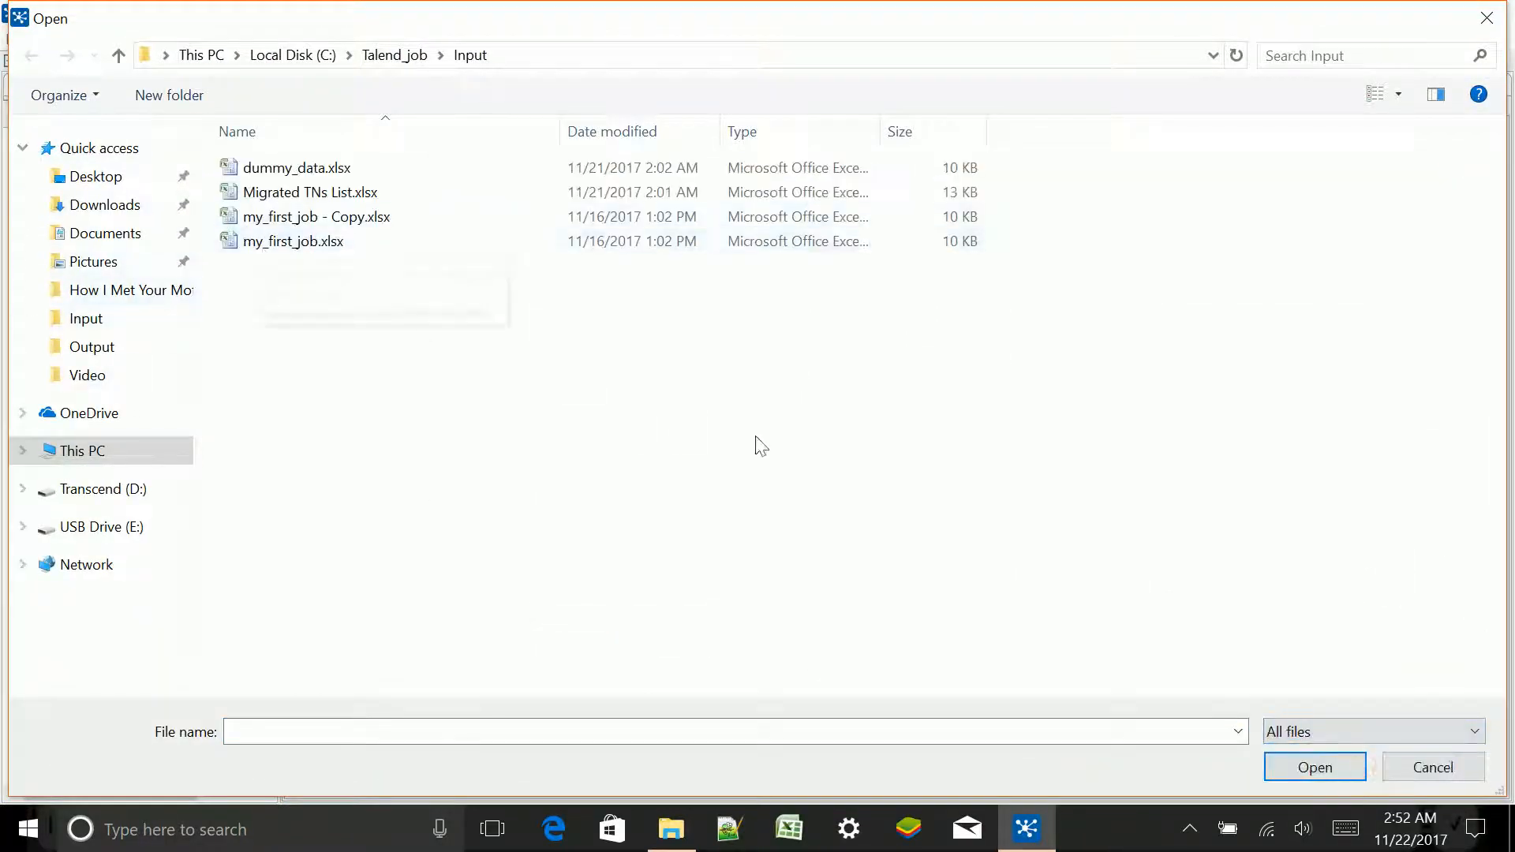
click(1413, 767)
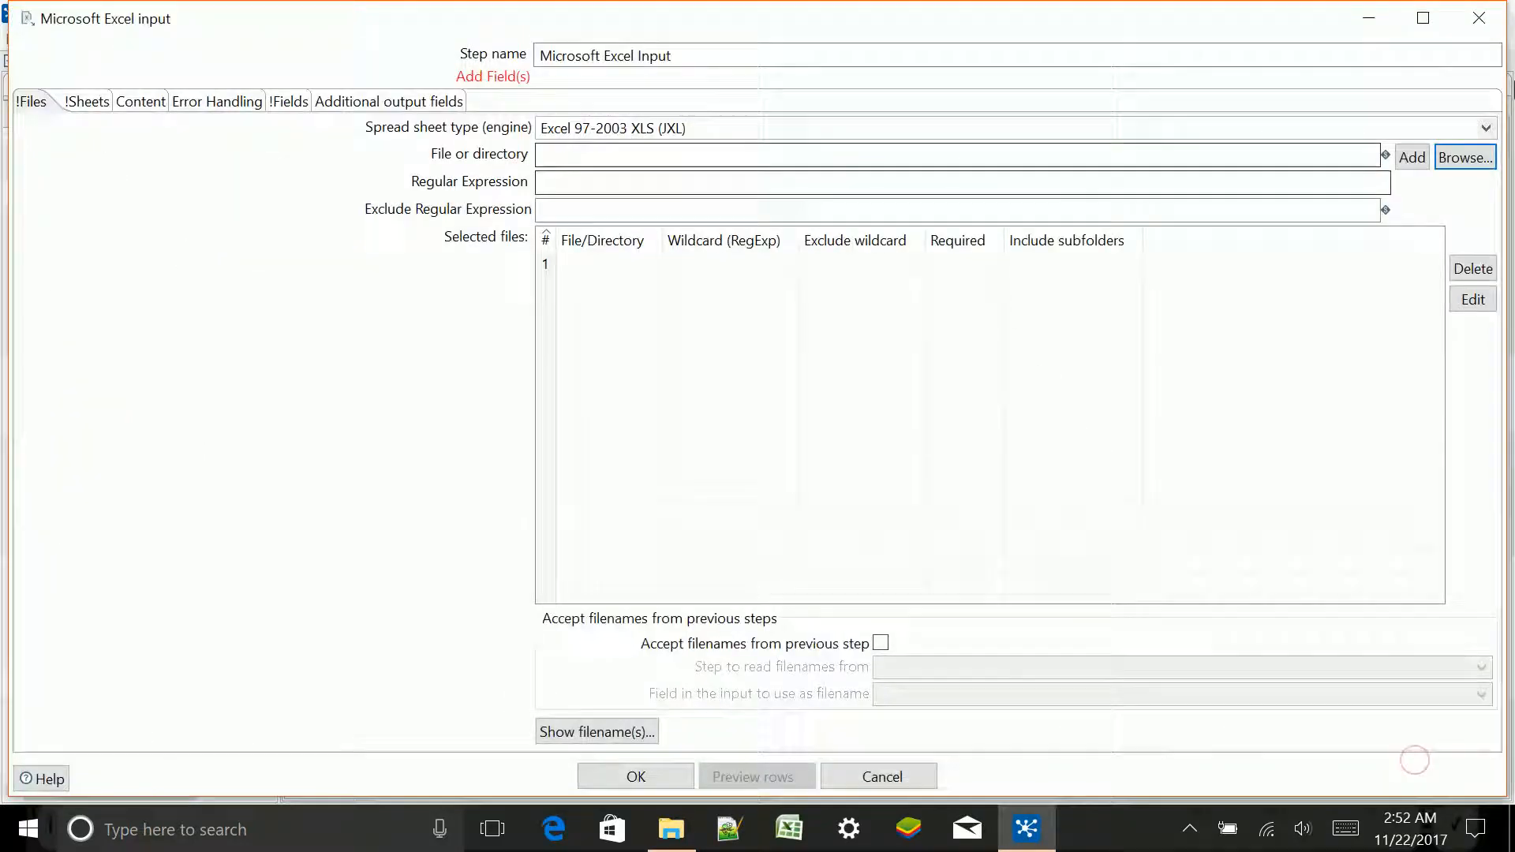
Set the spreadsheet type (engine) to Excel 2007 XLSX (Apache POI Streaming).
click(1485, 128)
click(663, 209)
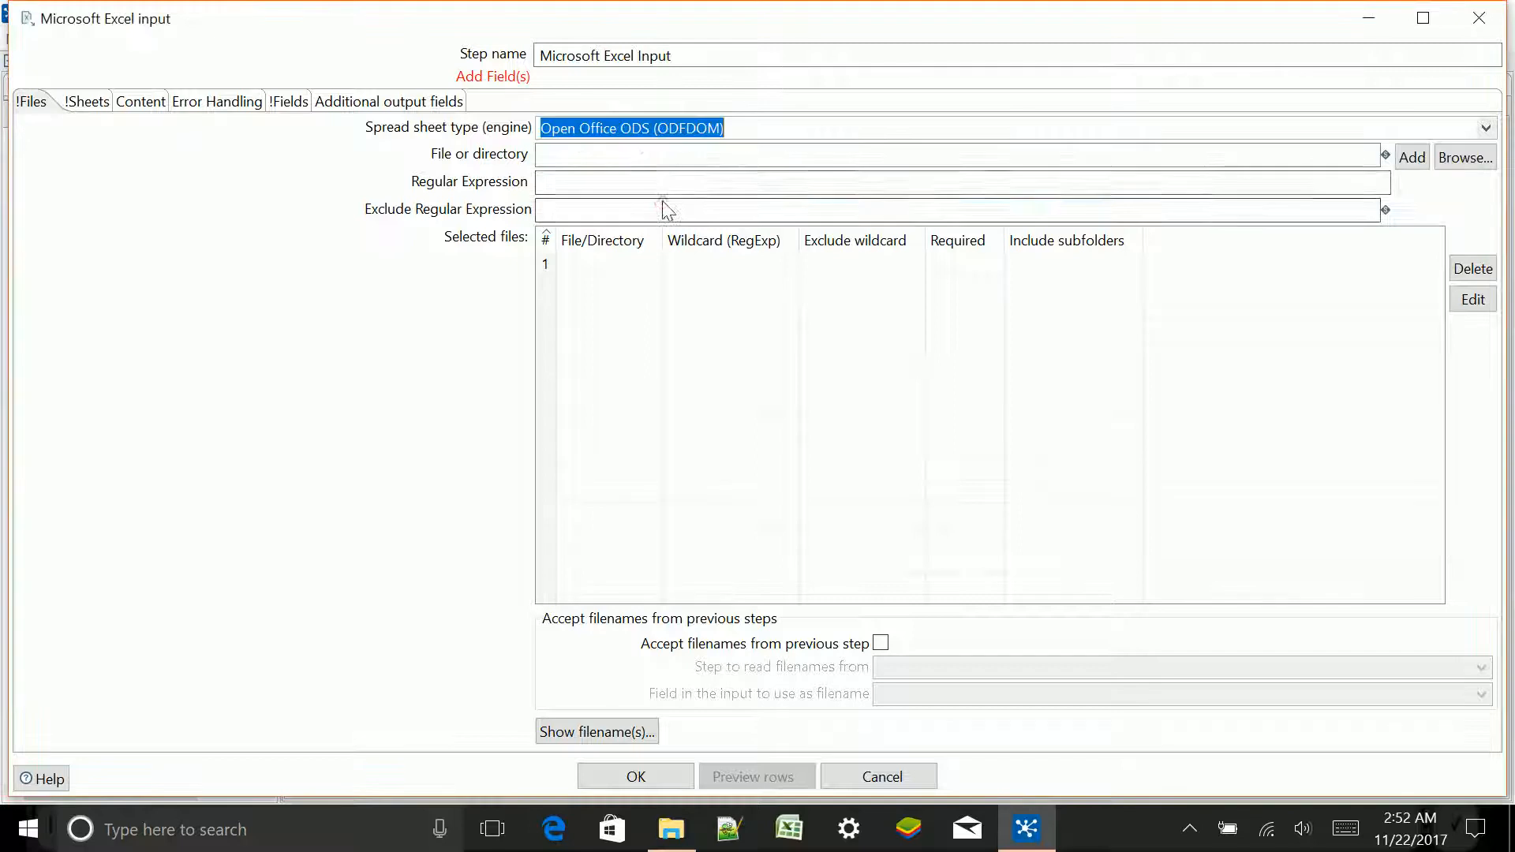
key(Up)
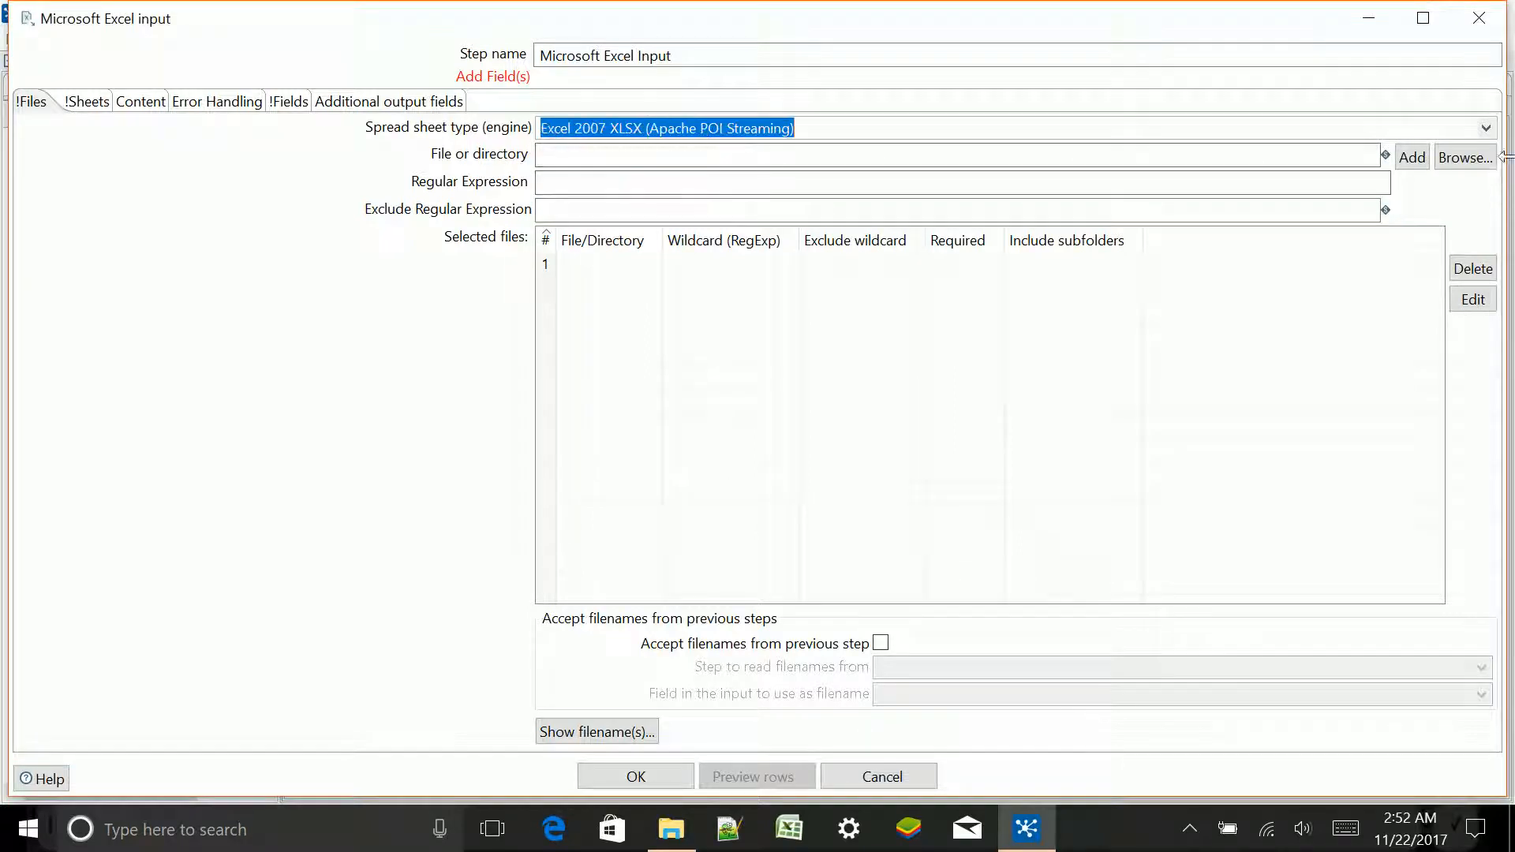
Add my_first_job - Copy.xlsx from C:\Talend_job\Input to the selected files.
click(1464, 157)
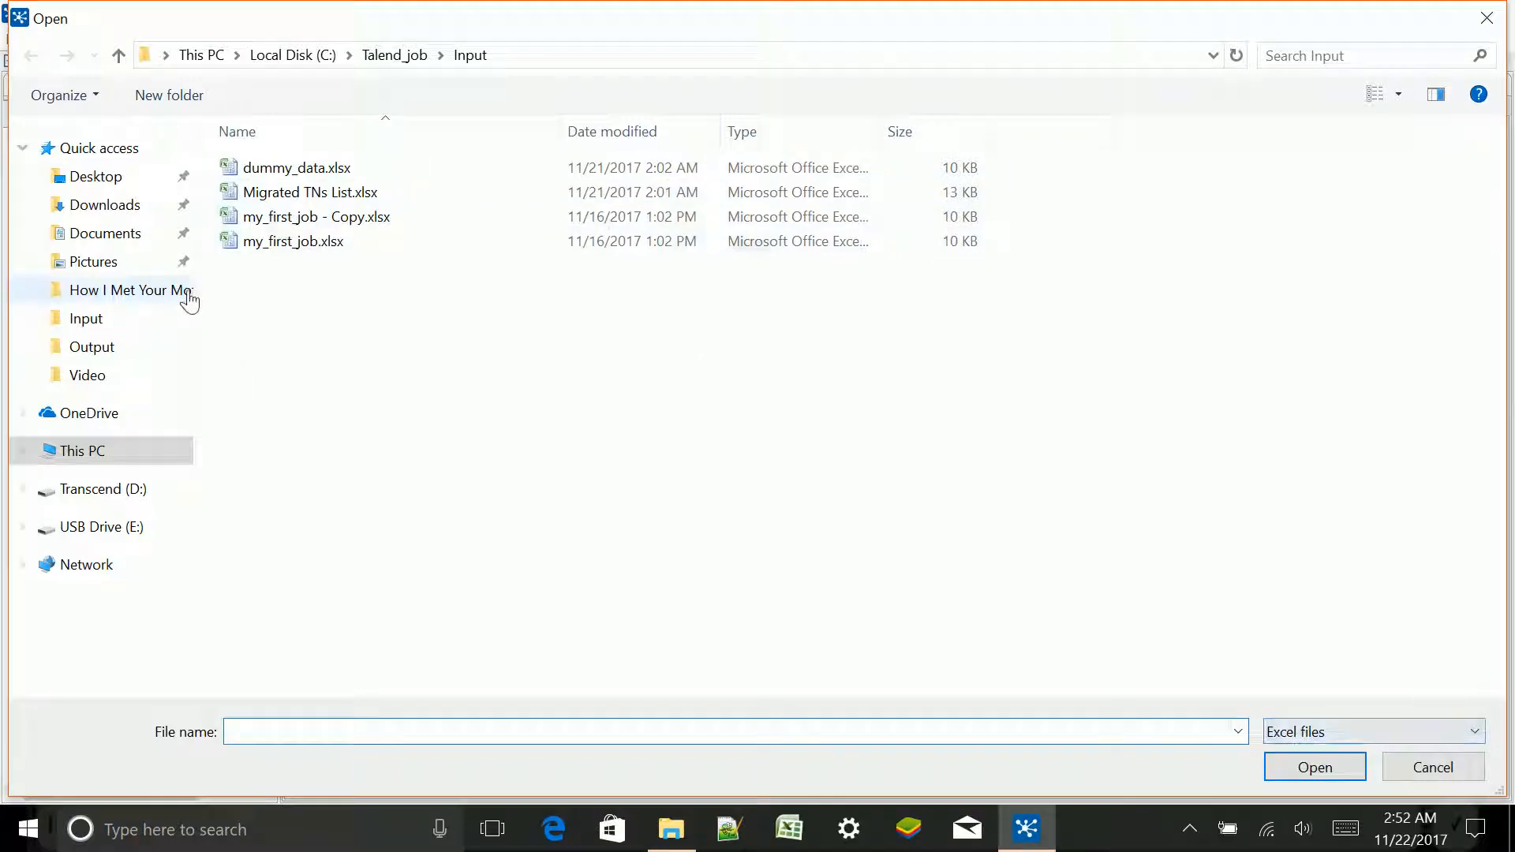
click(325, 221)
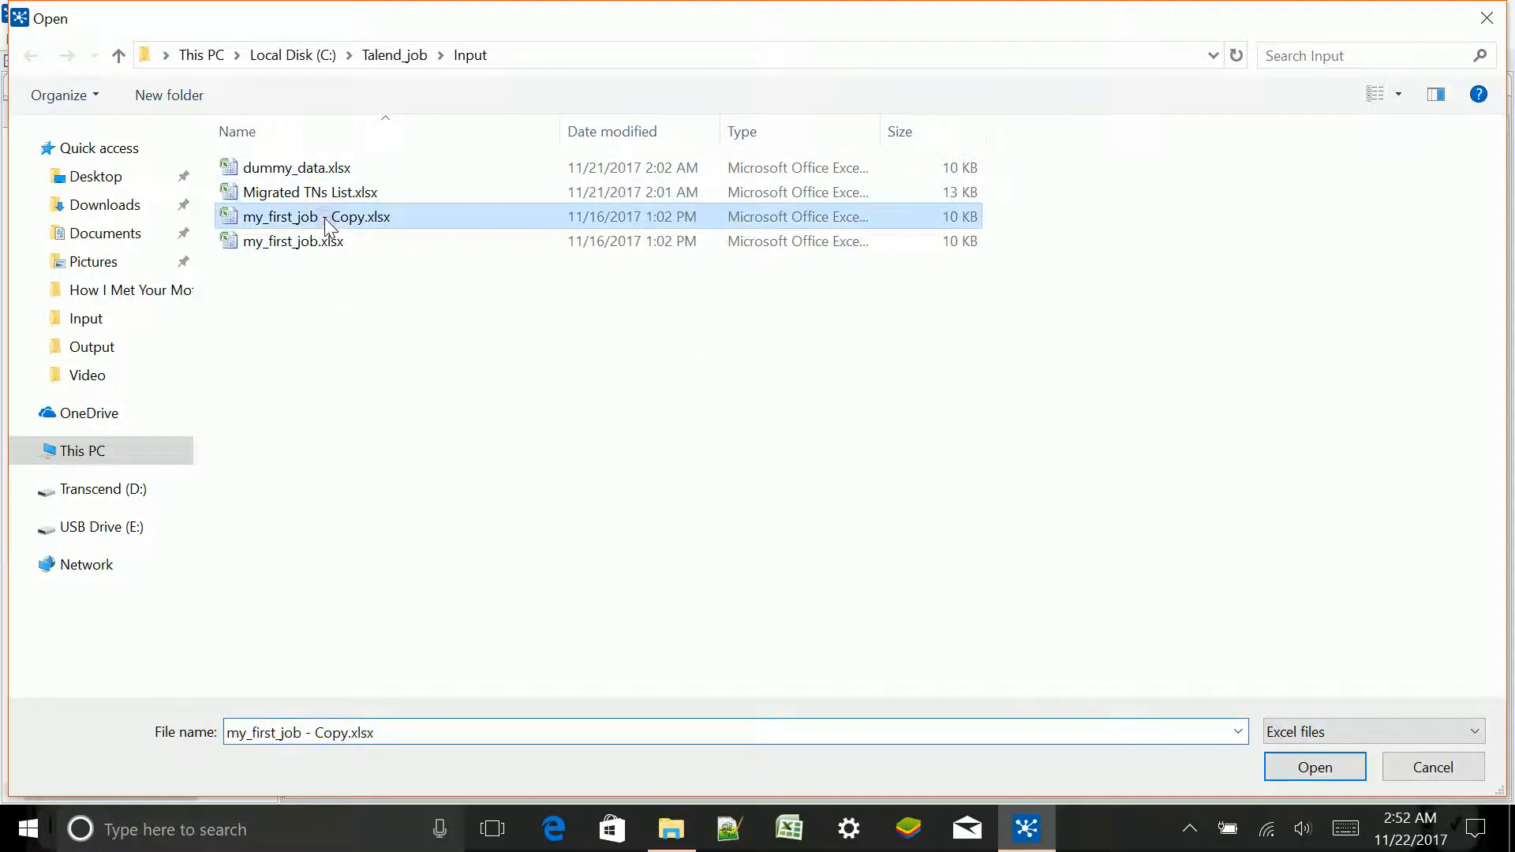
double_click(324, 218)
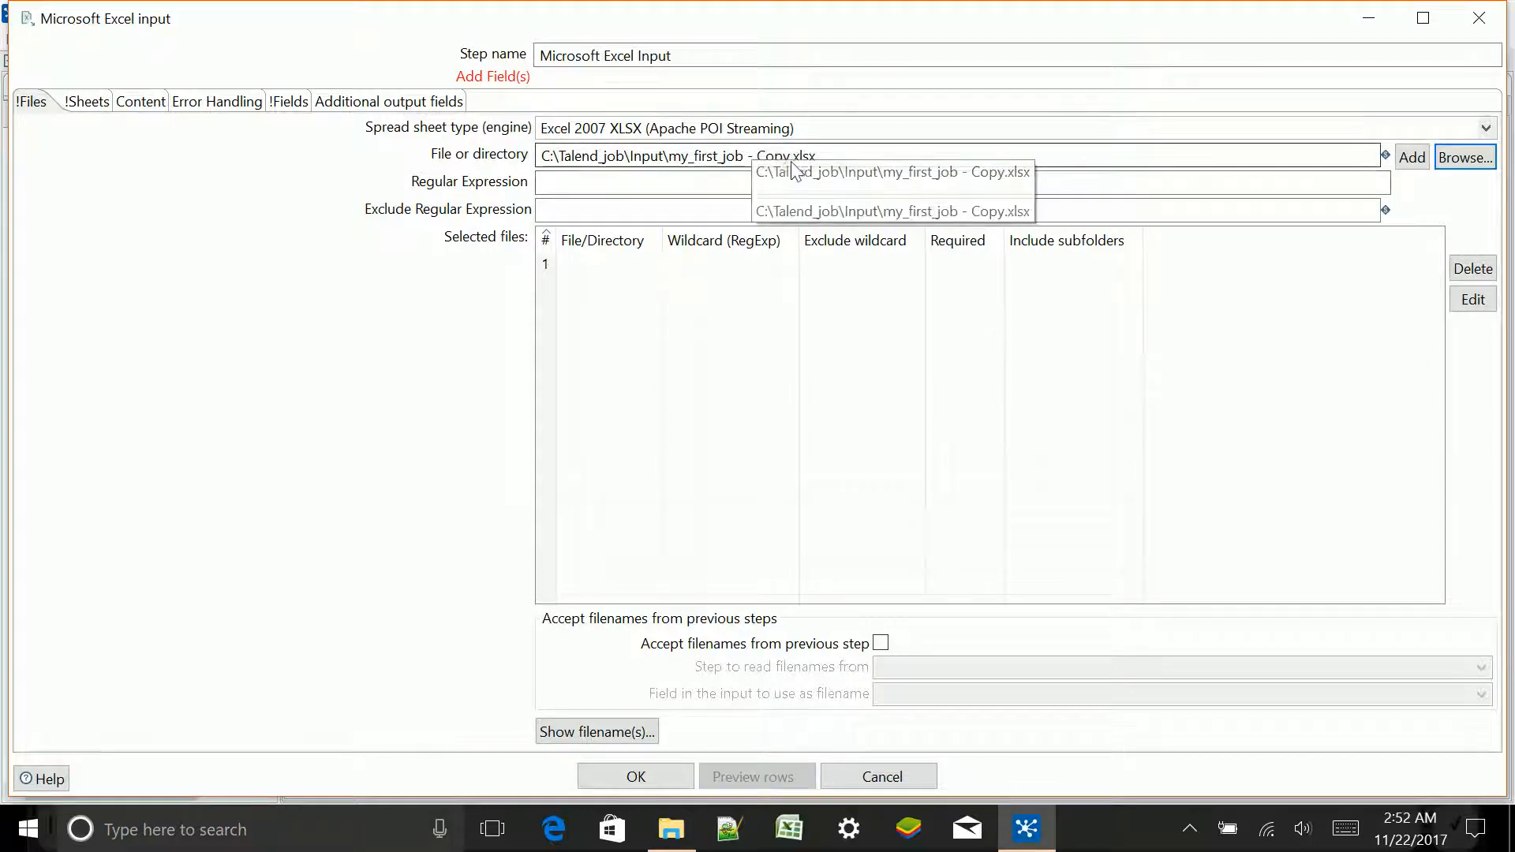
click(1412, 157)
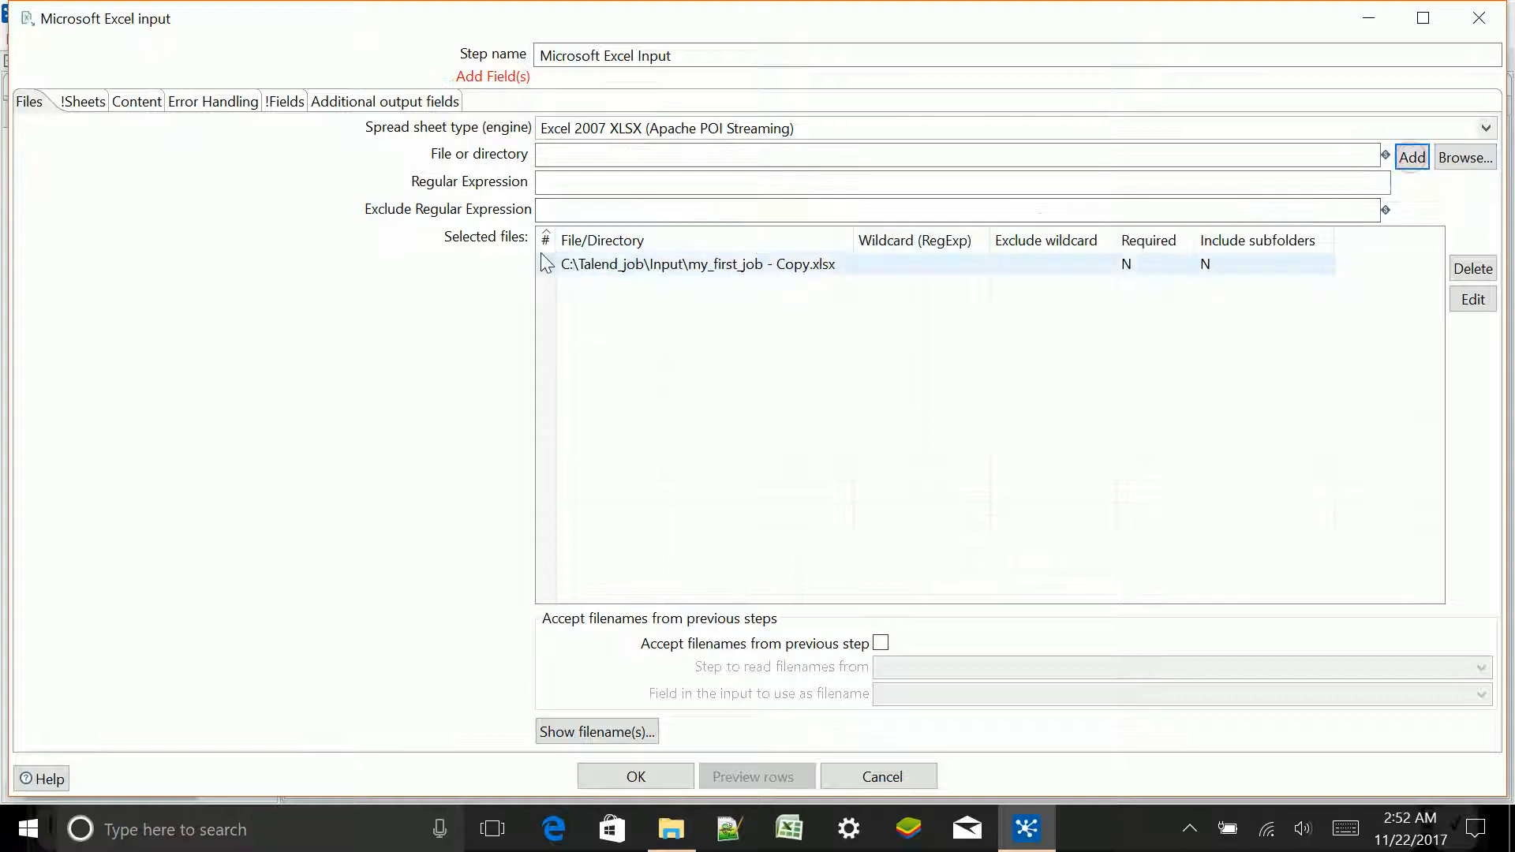
Add my_first_job.xlsx from the Input folder as a second selected file.
click(1454, 162)
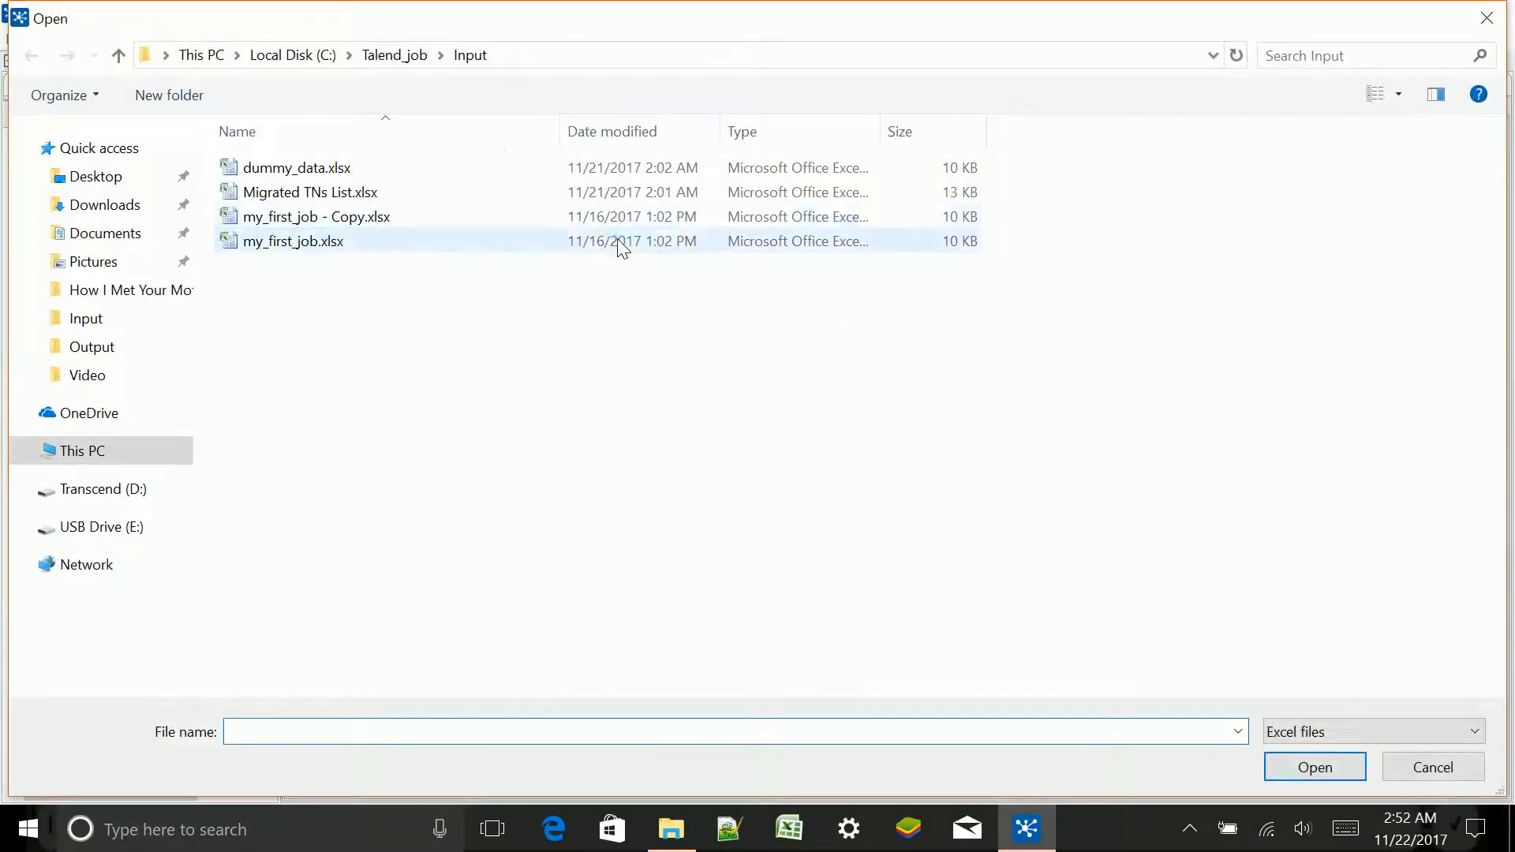
double_click(620, 240)
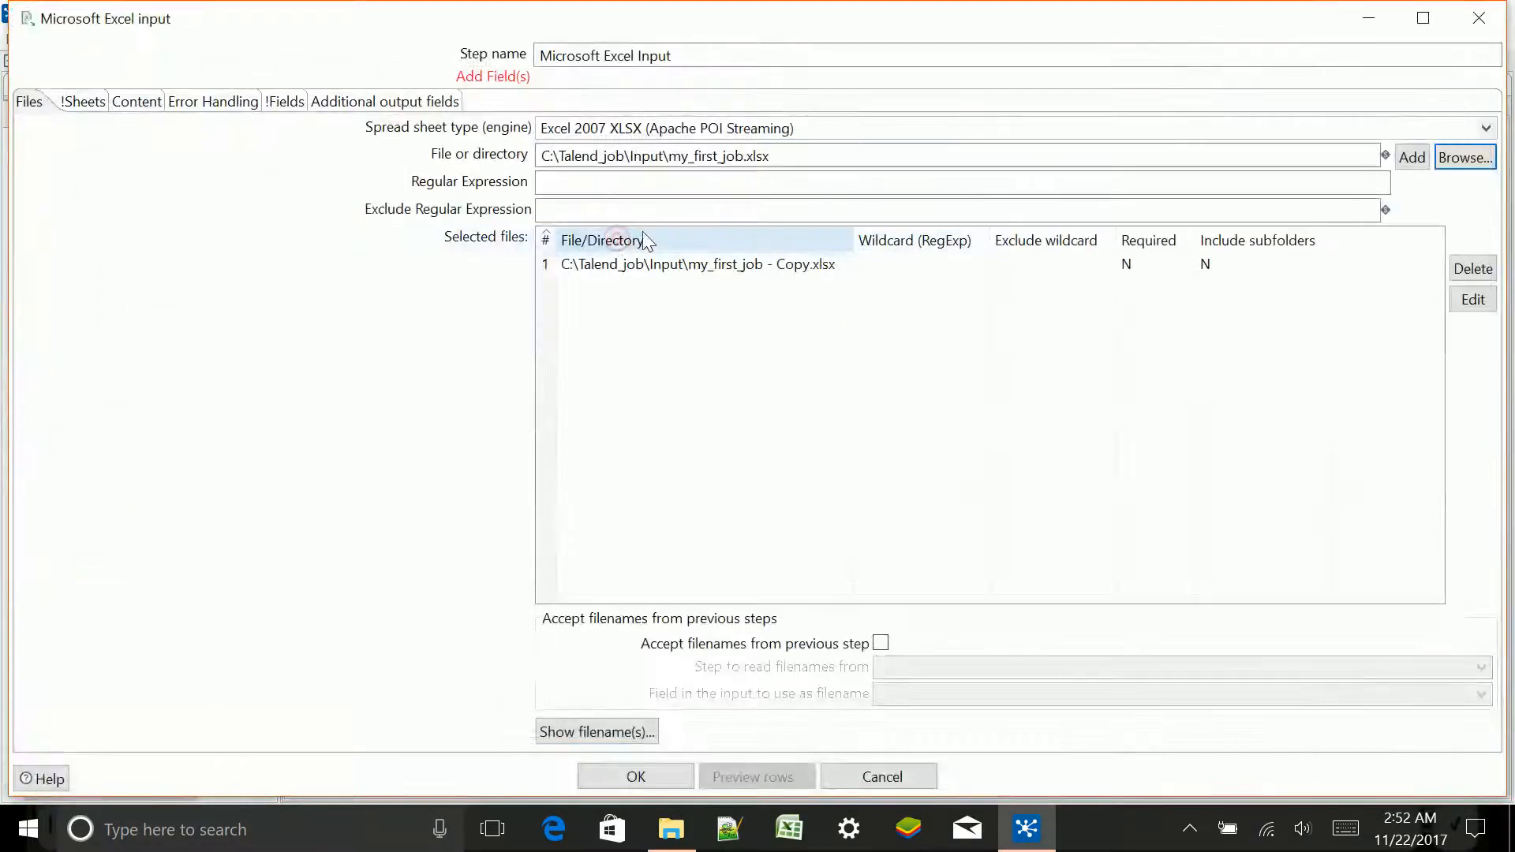
click(1411, 157)
Remove my_first_job.xlsx from the list of selected files.
click(574, 287)
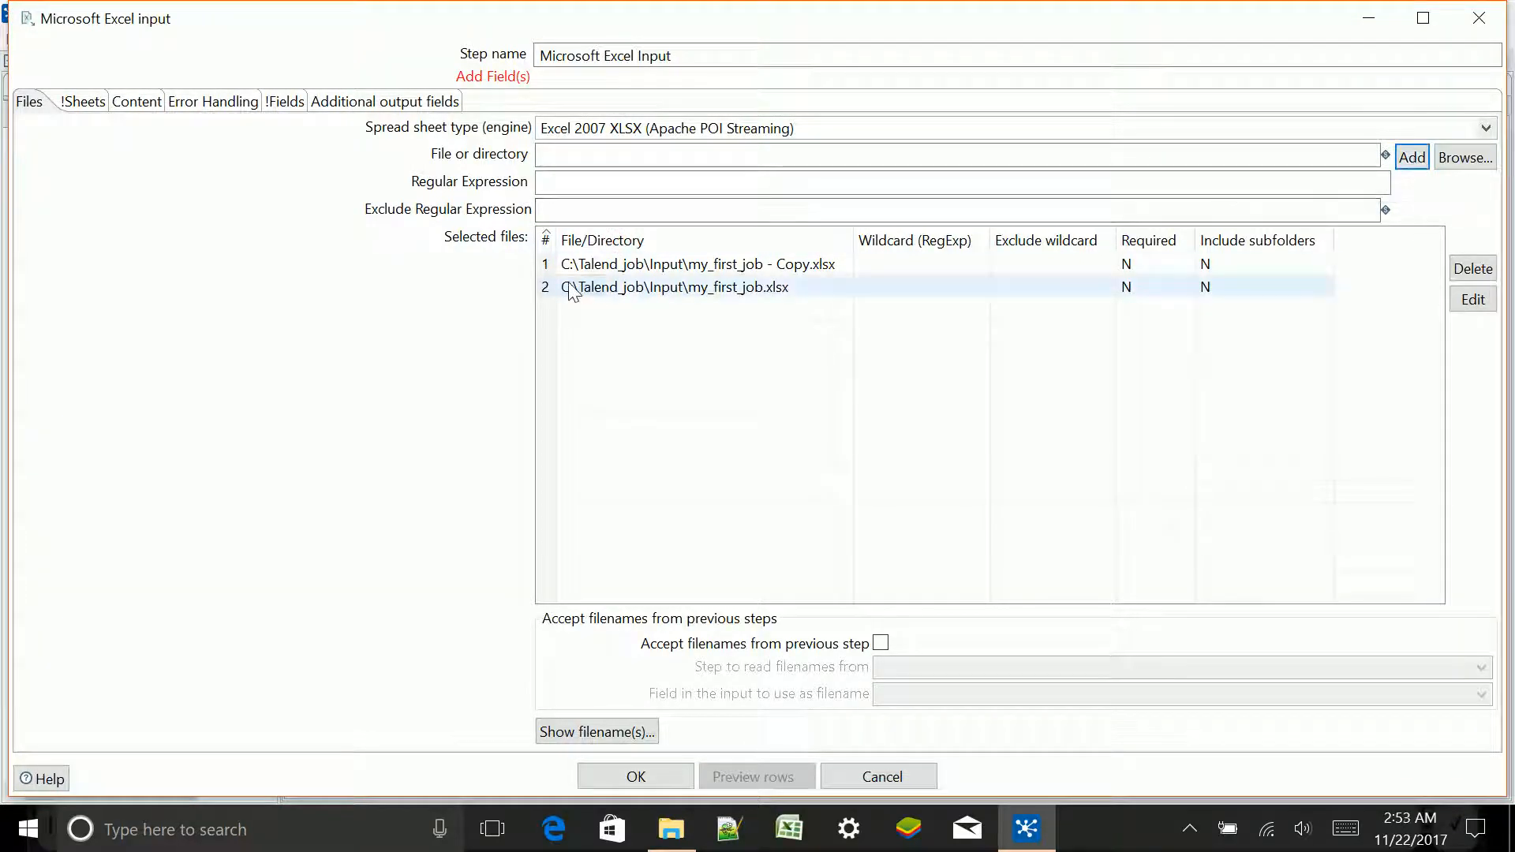
click(568, 287)
click(544, 285)
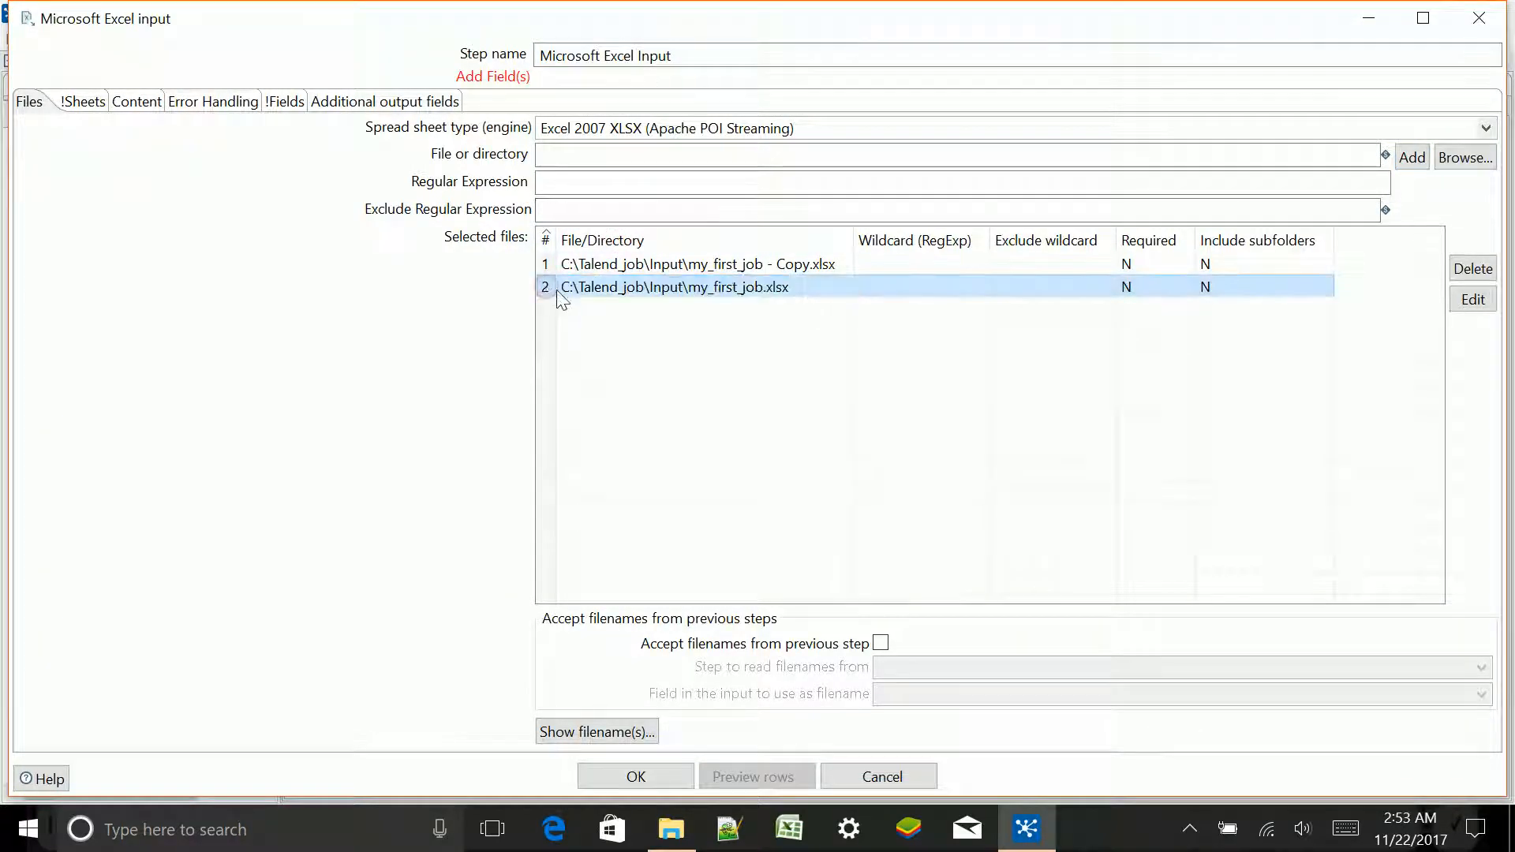
click(557, 291)
click(563, 297)
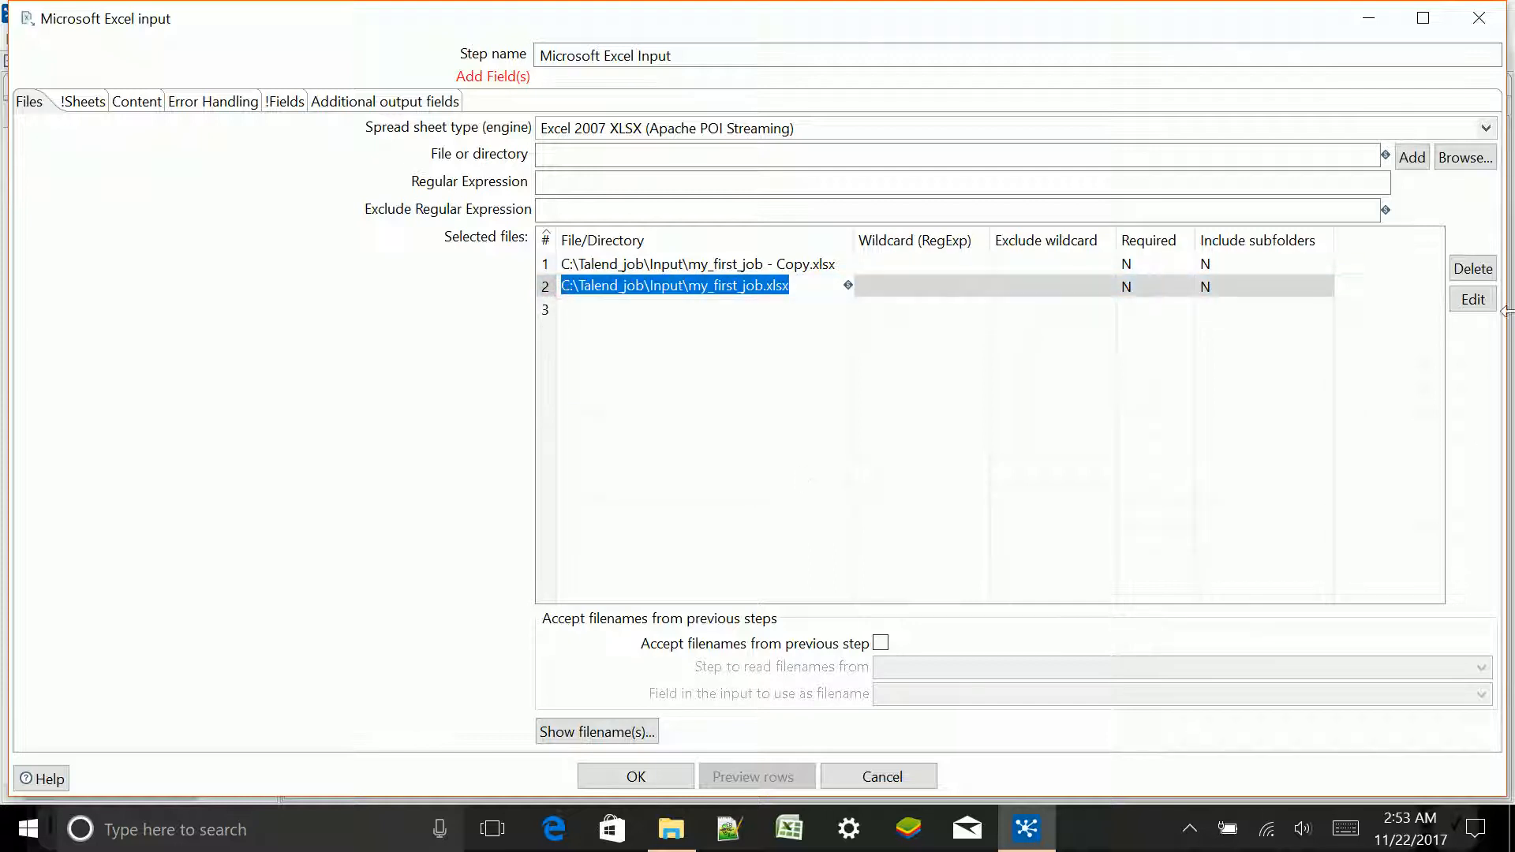
click(1487, 270)
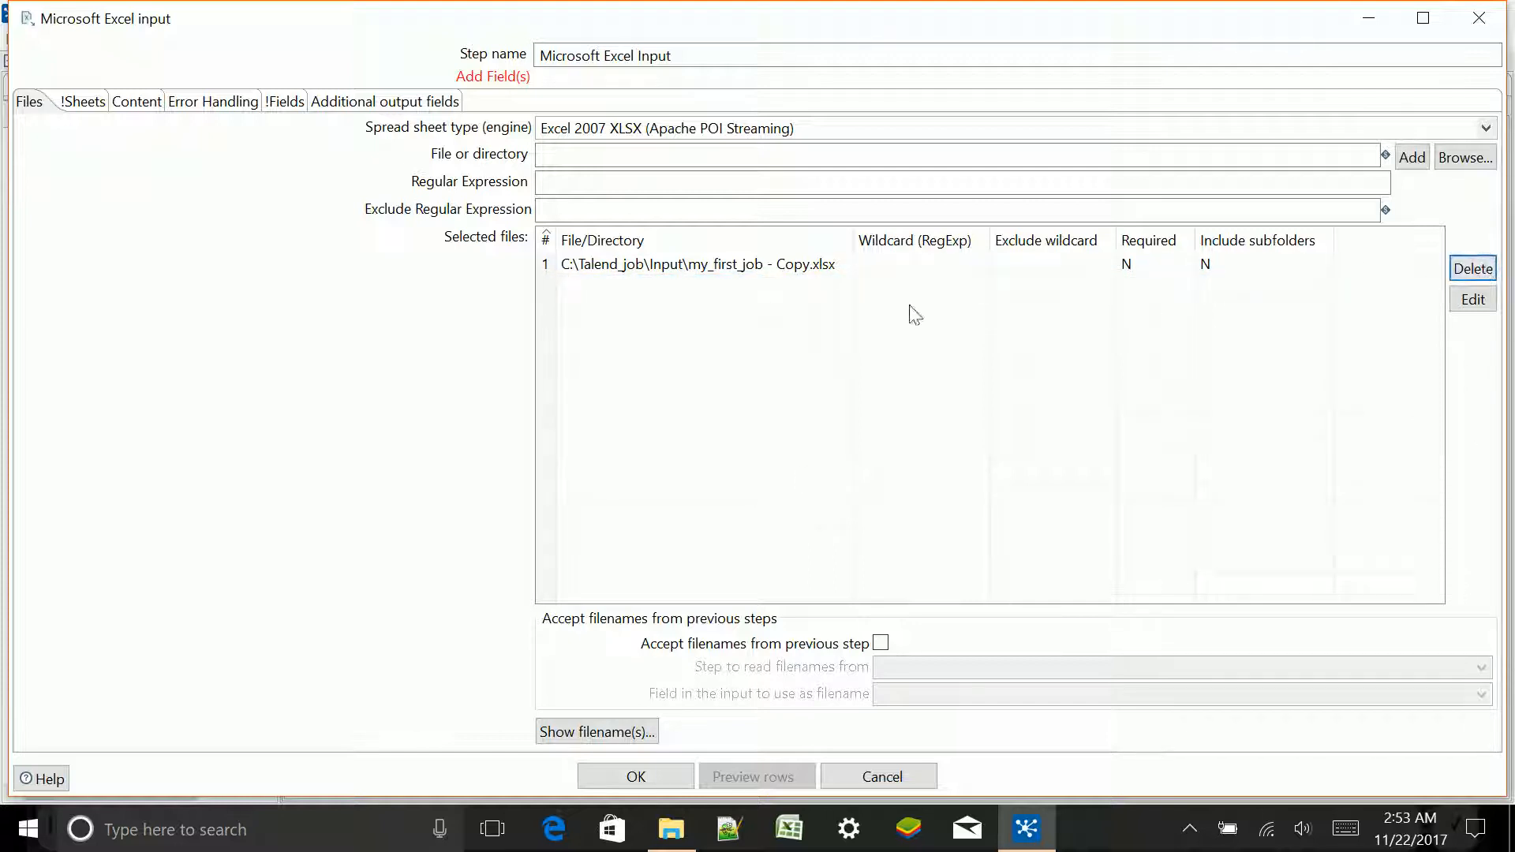
Check which sheets the selected workbook offers for reading, without choosing any.
click(86, 104)
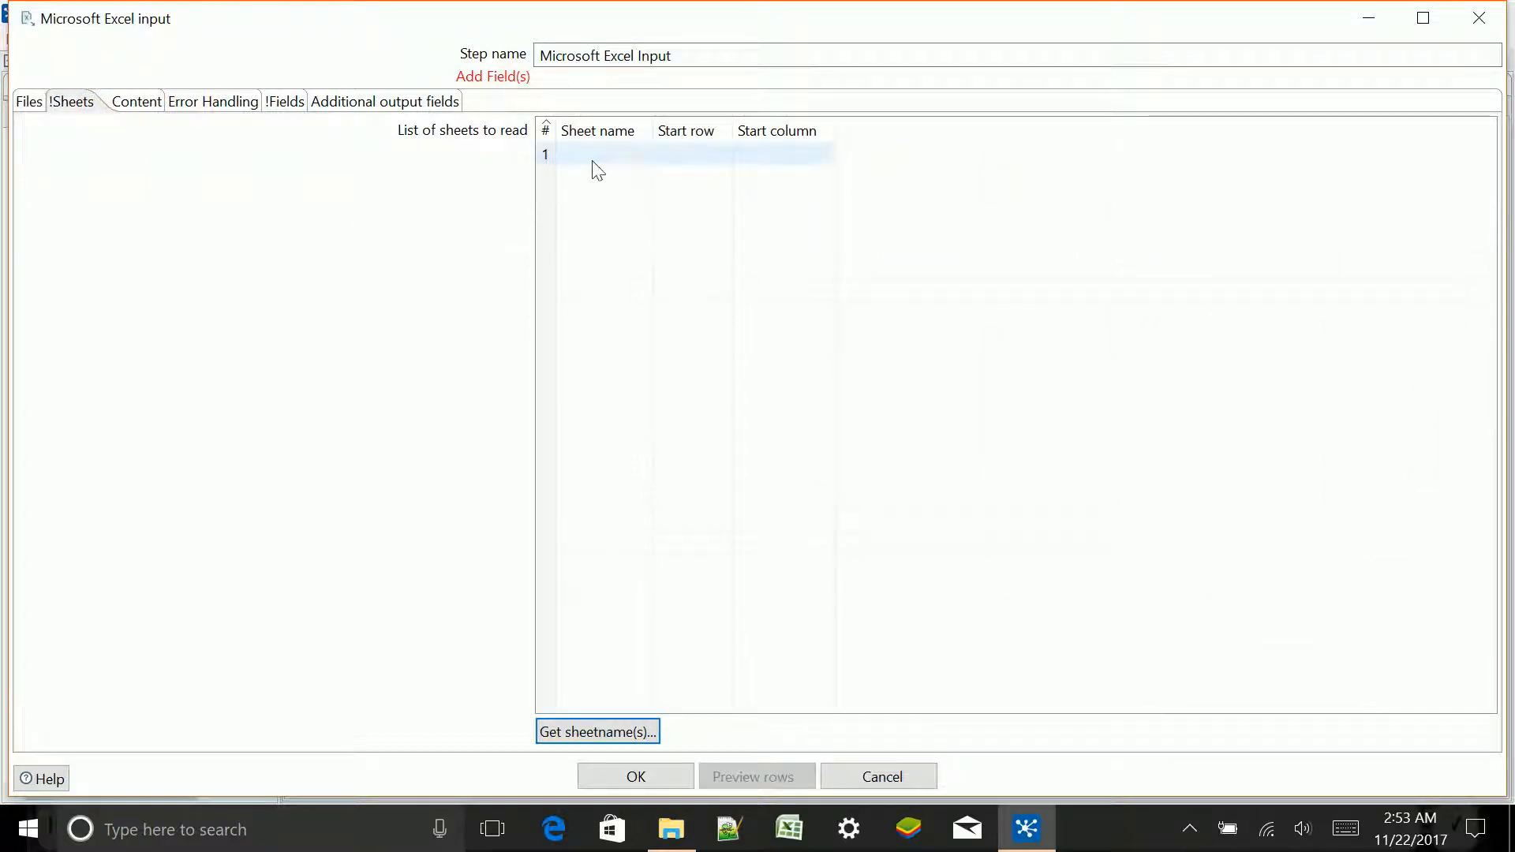
click(588, 731)
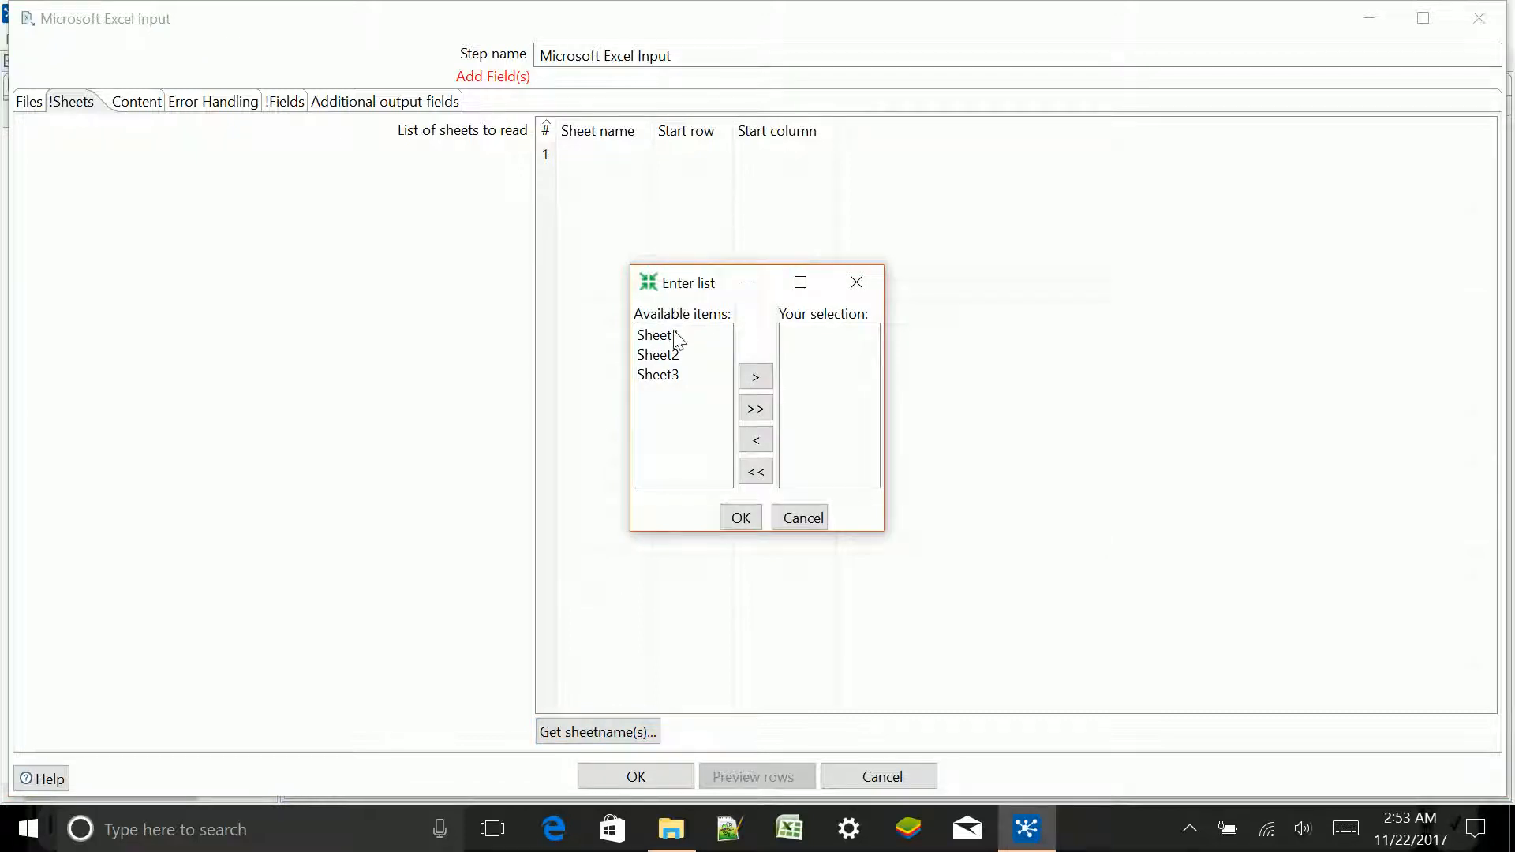
click(798, 518)
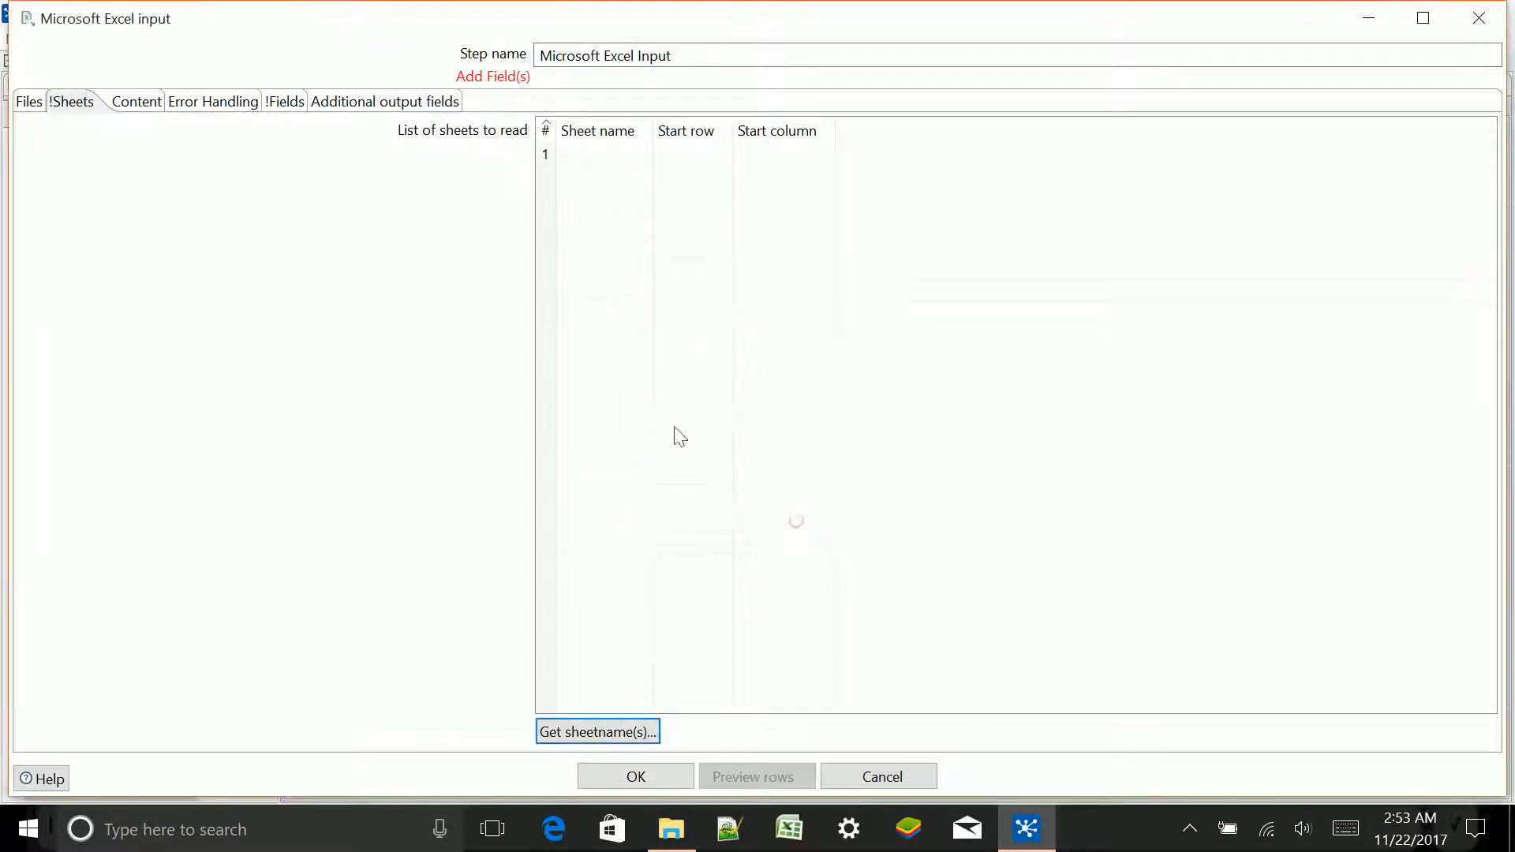
Set the row limit to 3 in the Excel input's content settings.
click(123, 111)
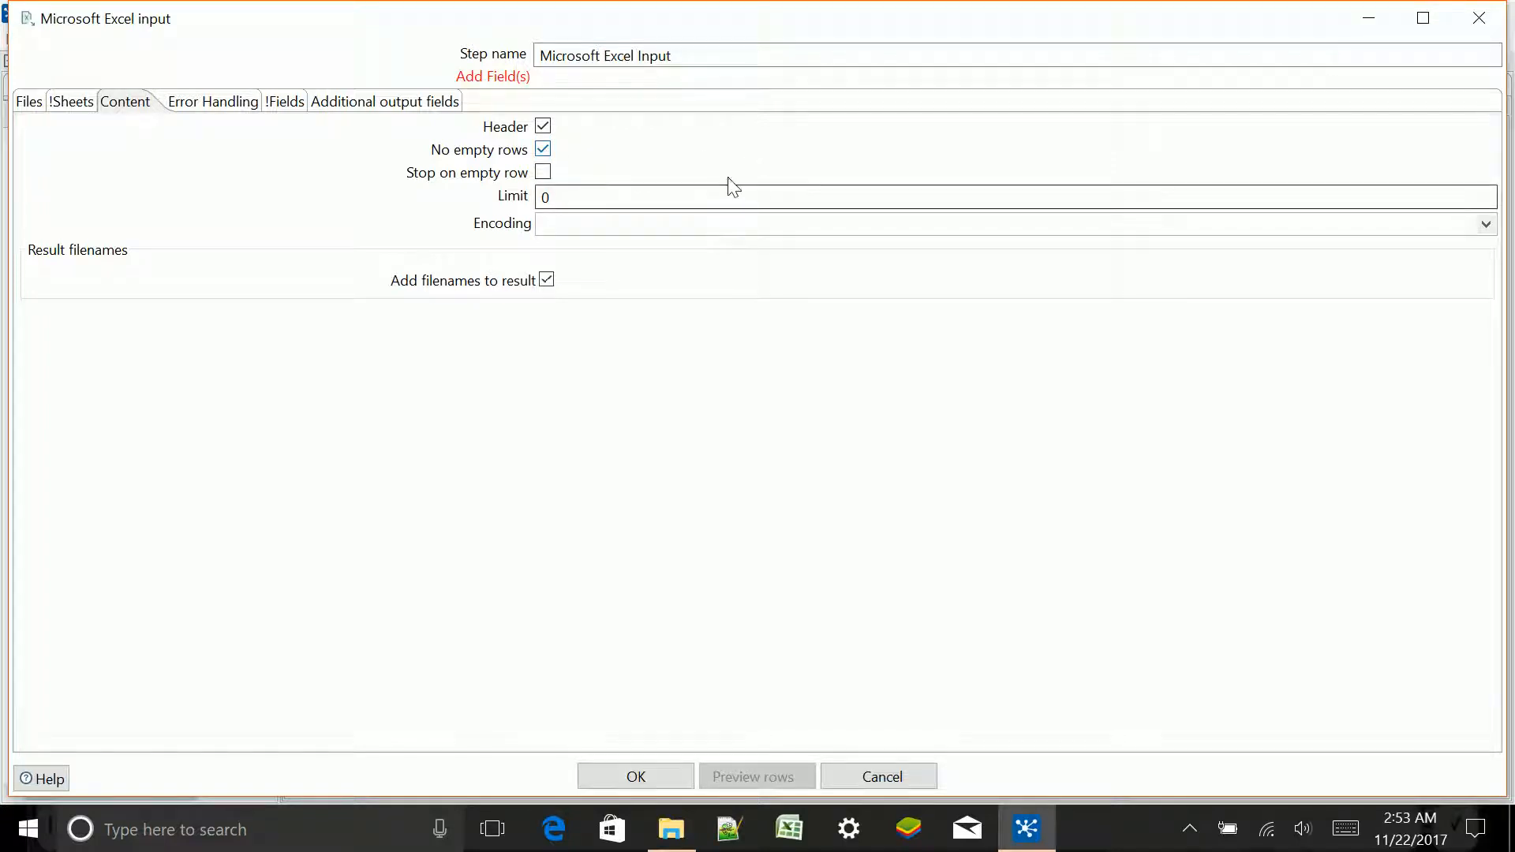
click(560, 198)
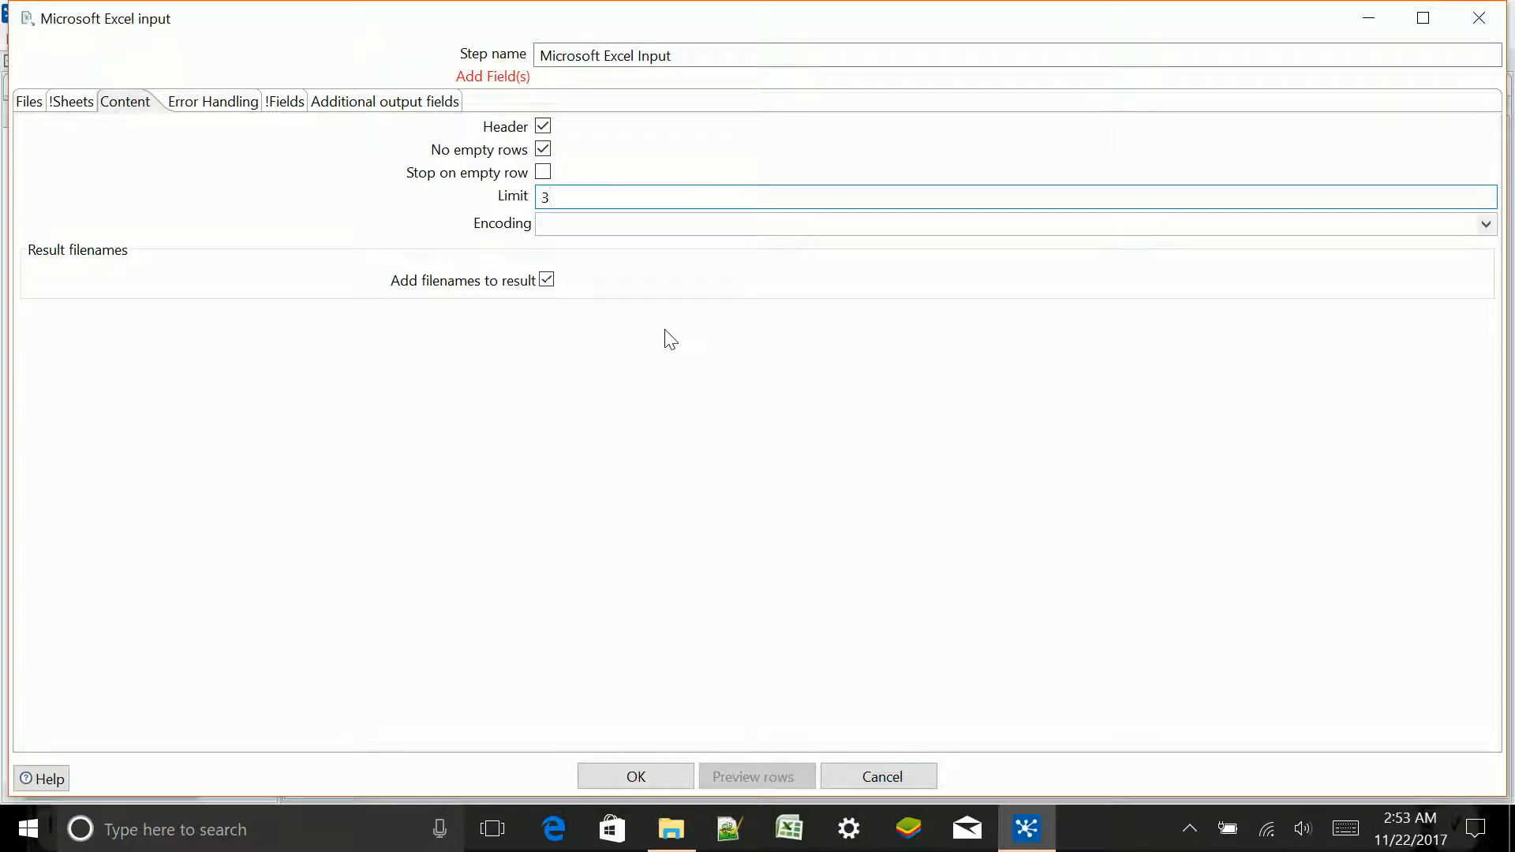
Turn on Ignore errors in the error handling settings, and turn it off again.
click(224, 110)
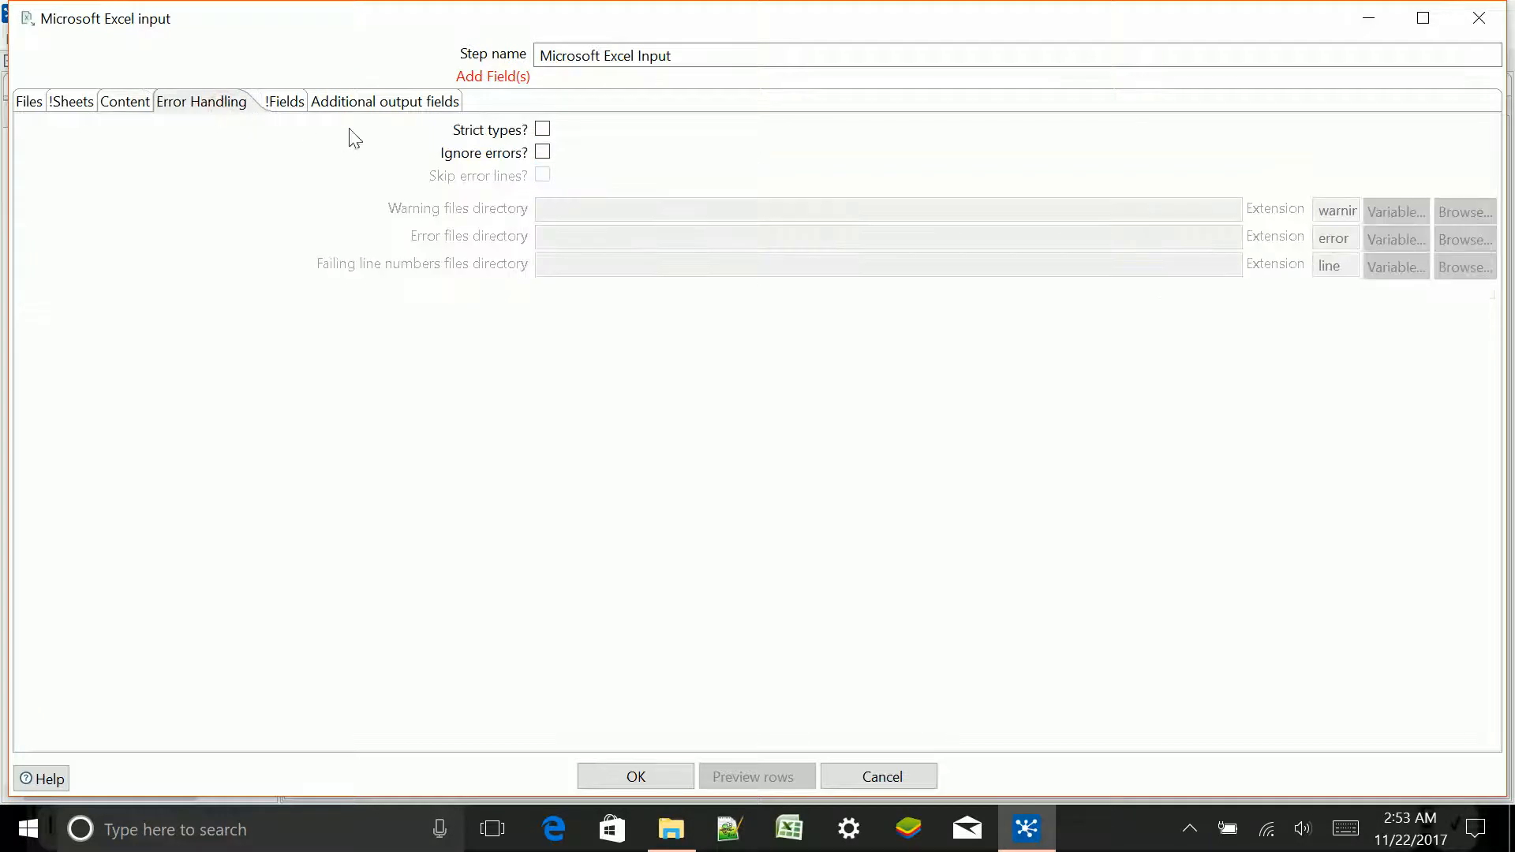
click(543, 153)
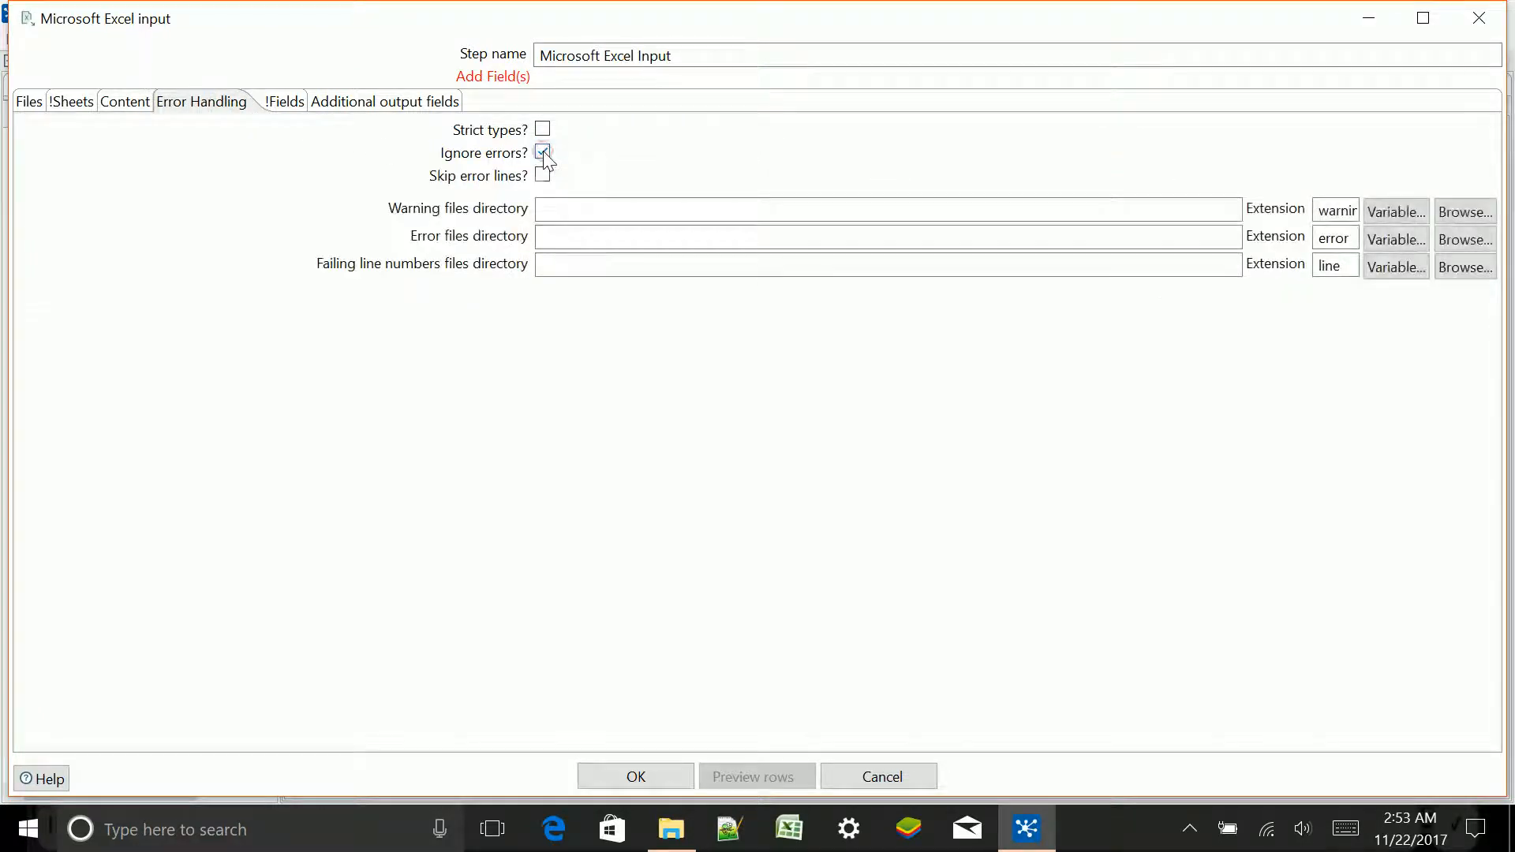
click(542, 153)
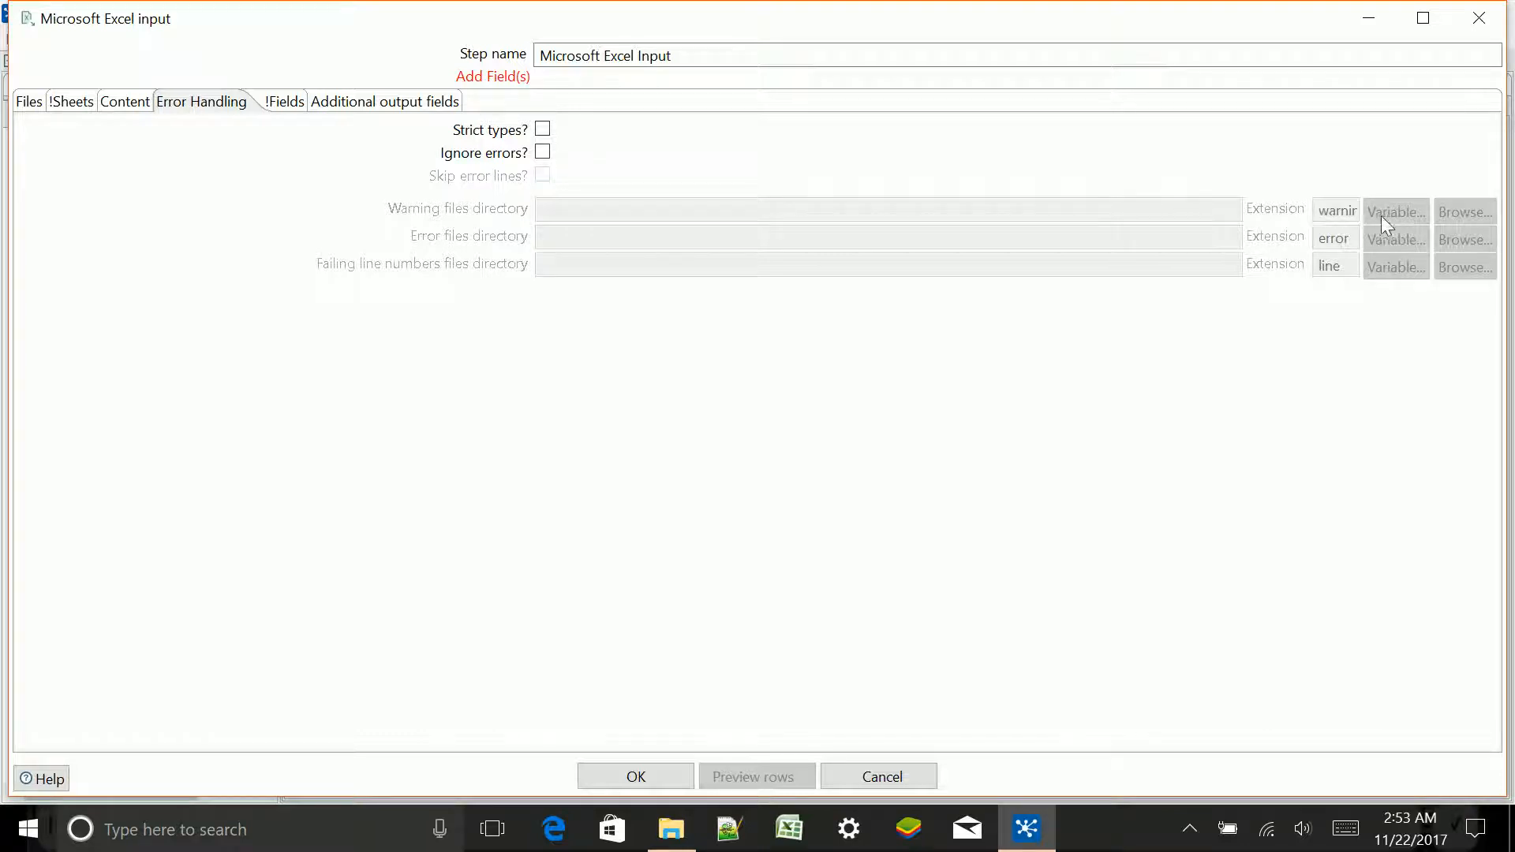
Fill the Excel input's field list with the fields from the workbook's header row.
click(283, 107)
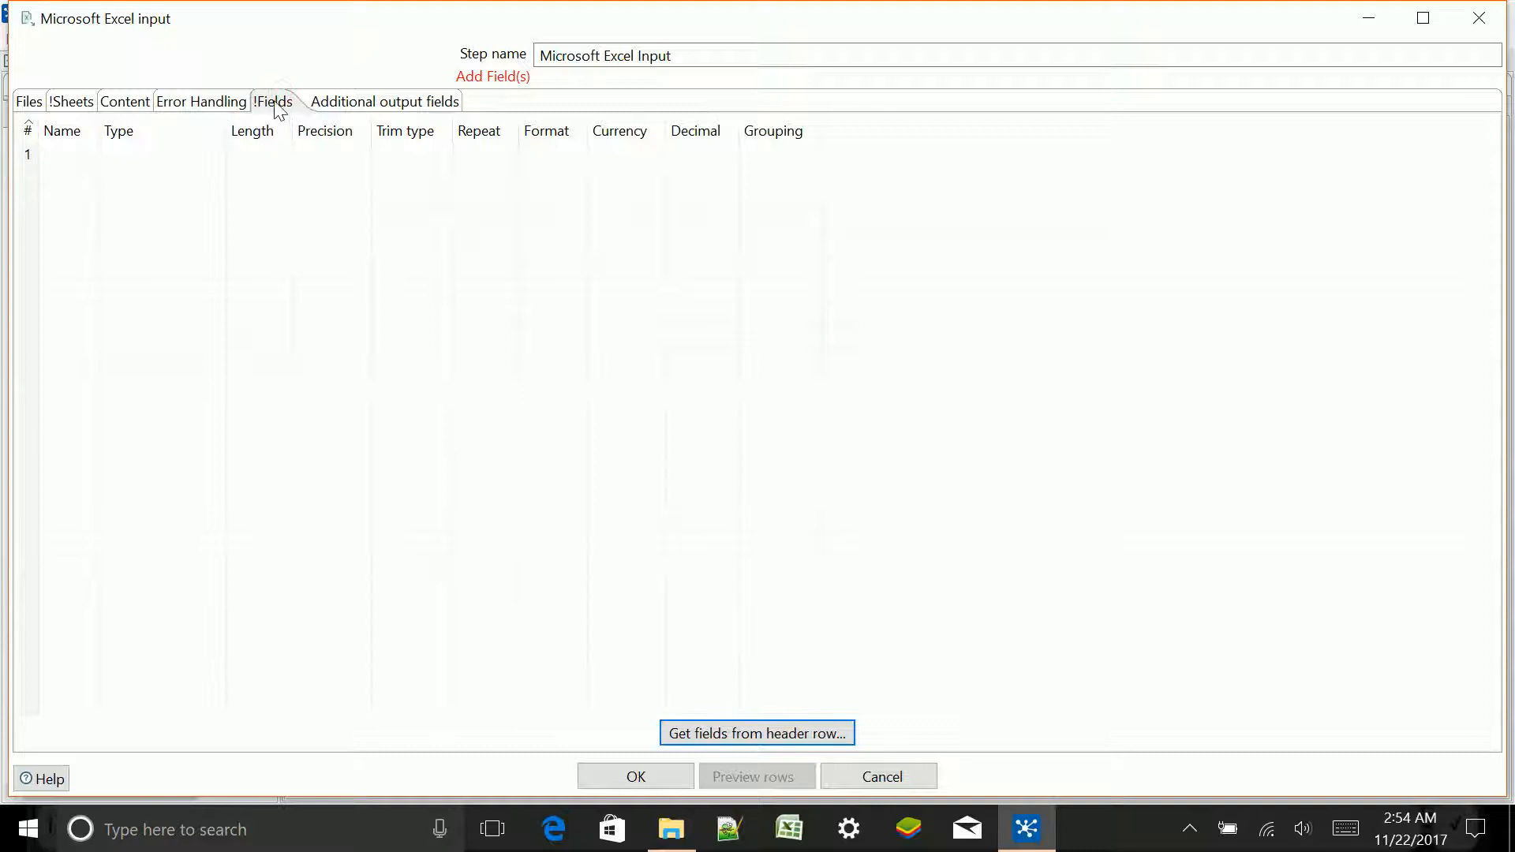
click(67, 175)
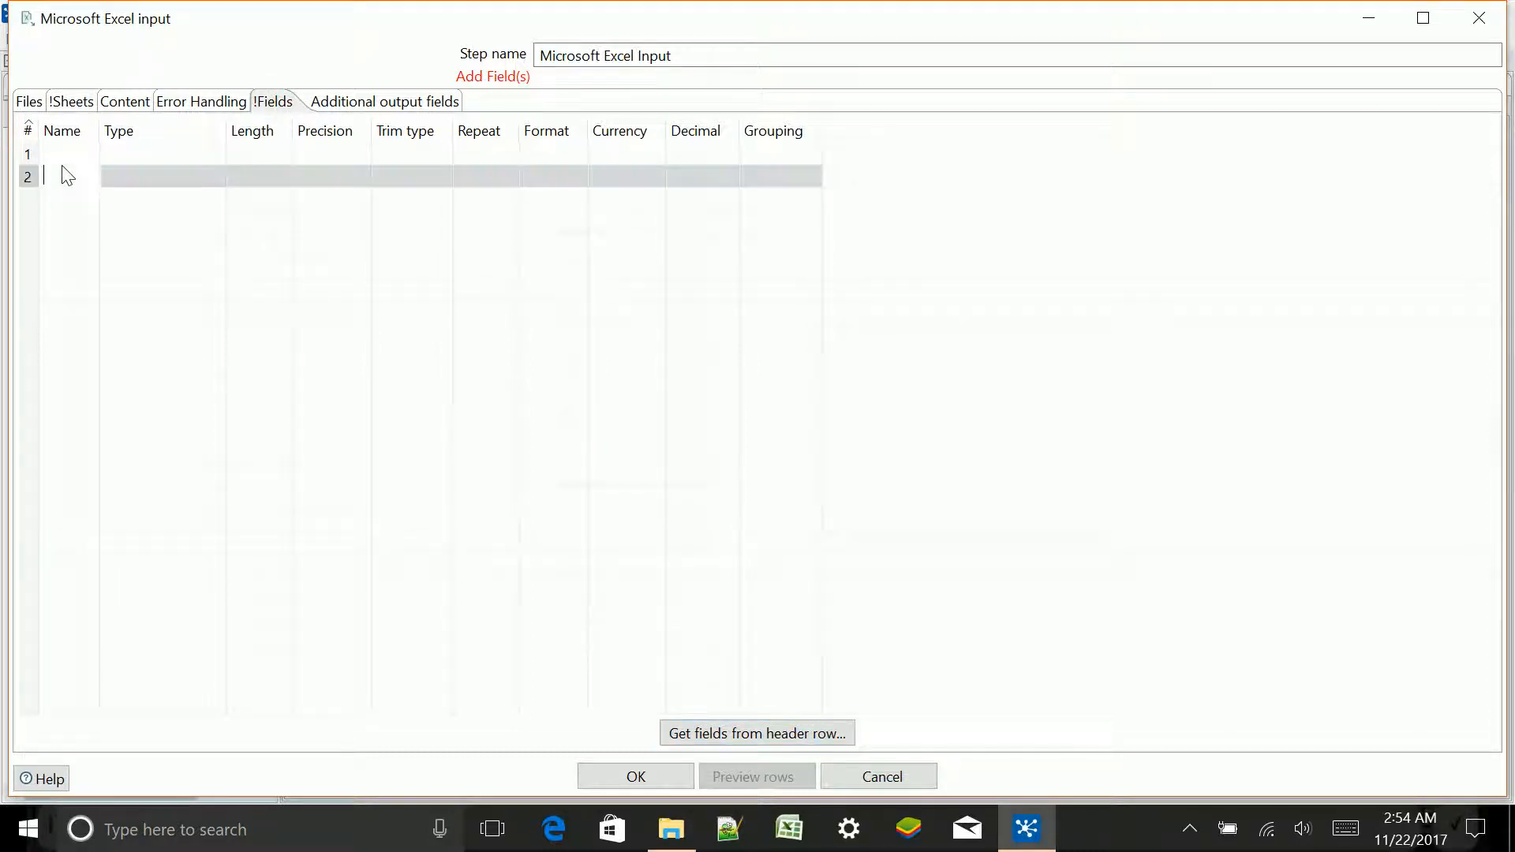
click(64, 154)
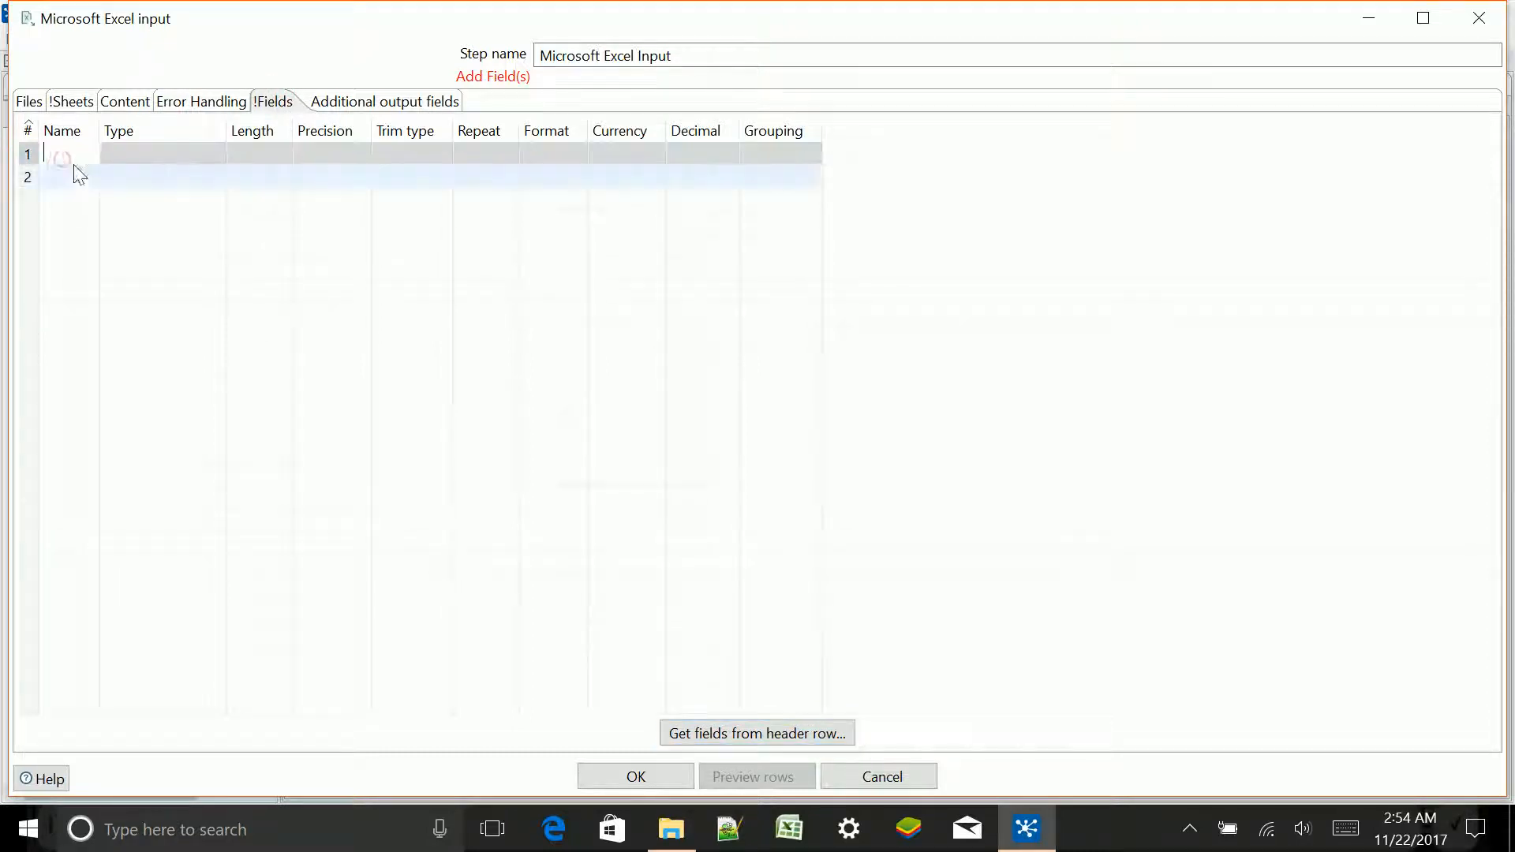
click(697, 735)
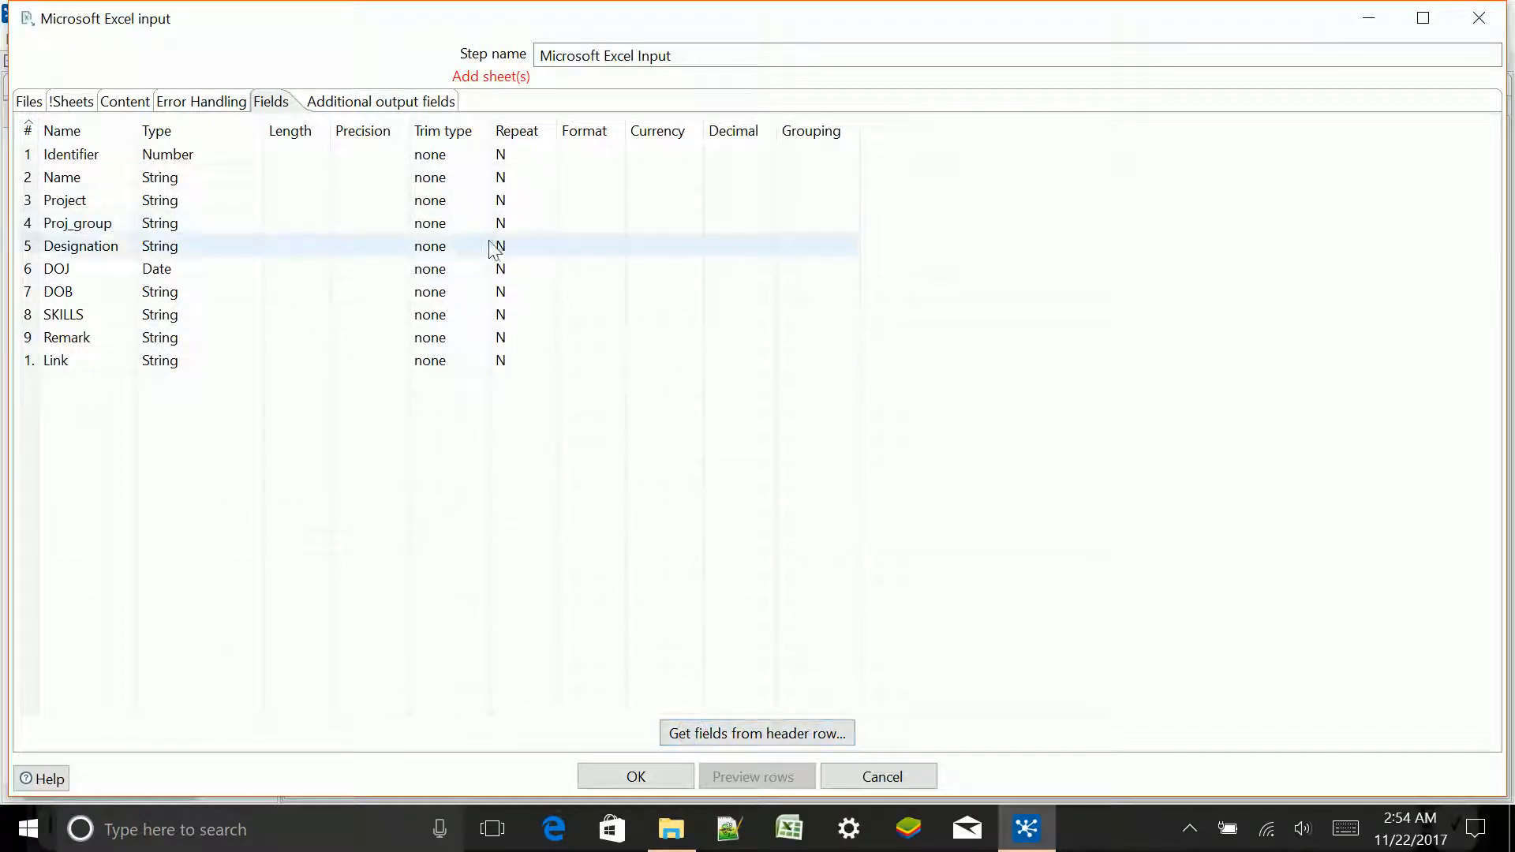
Examine the additional output fields available for the Excel input, such as the path field.
click(359, 105)
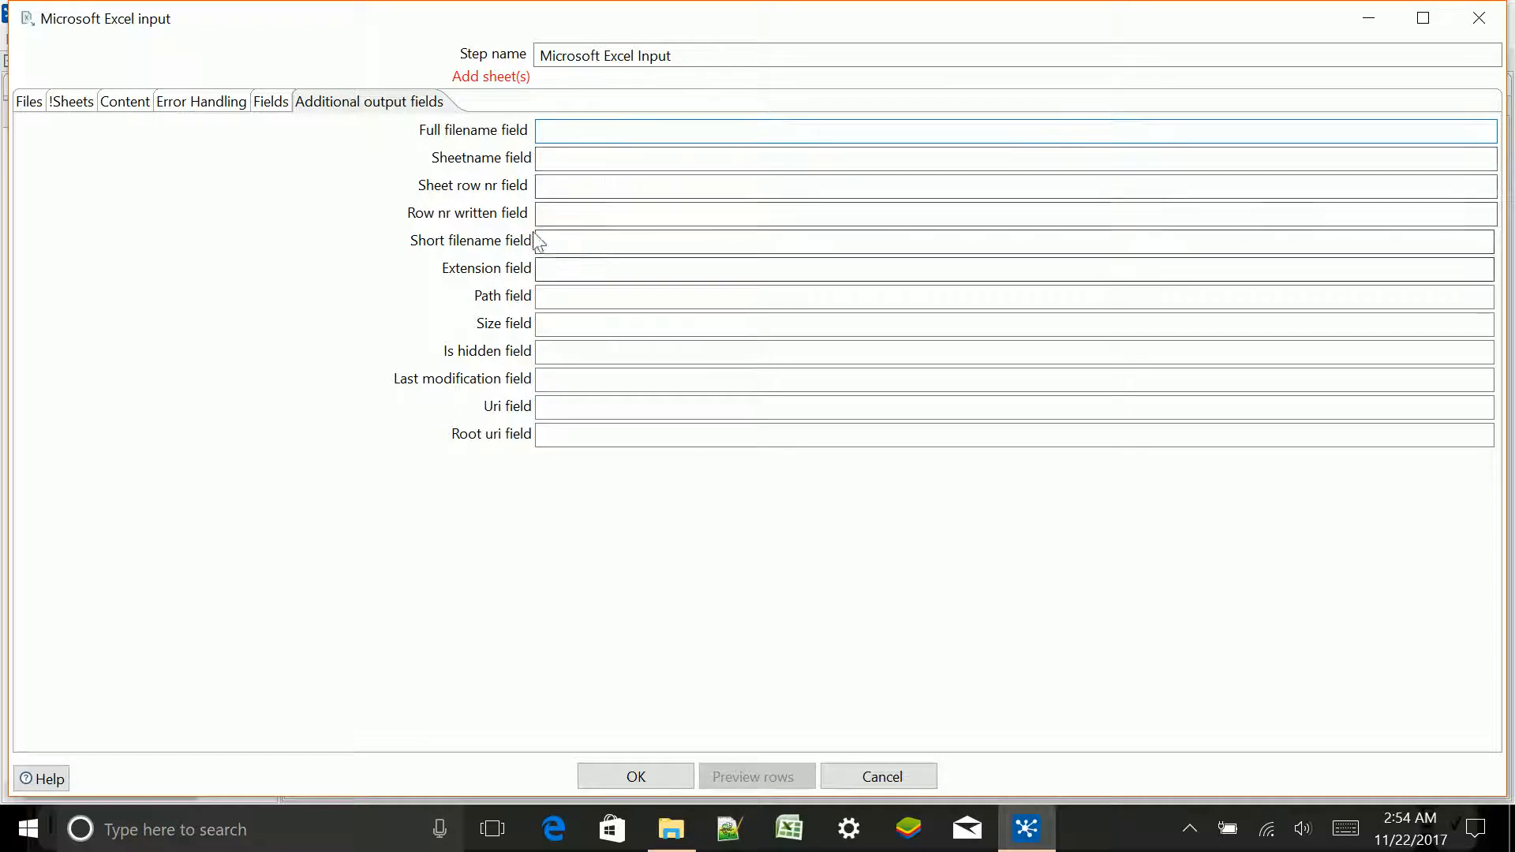
click(578, 301)
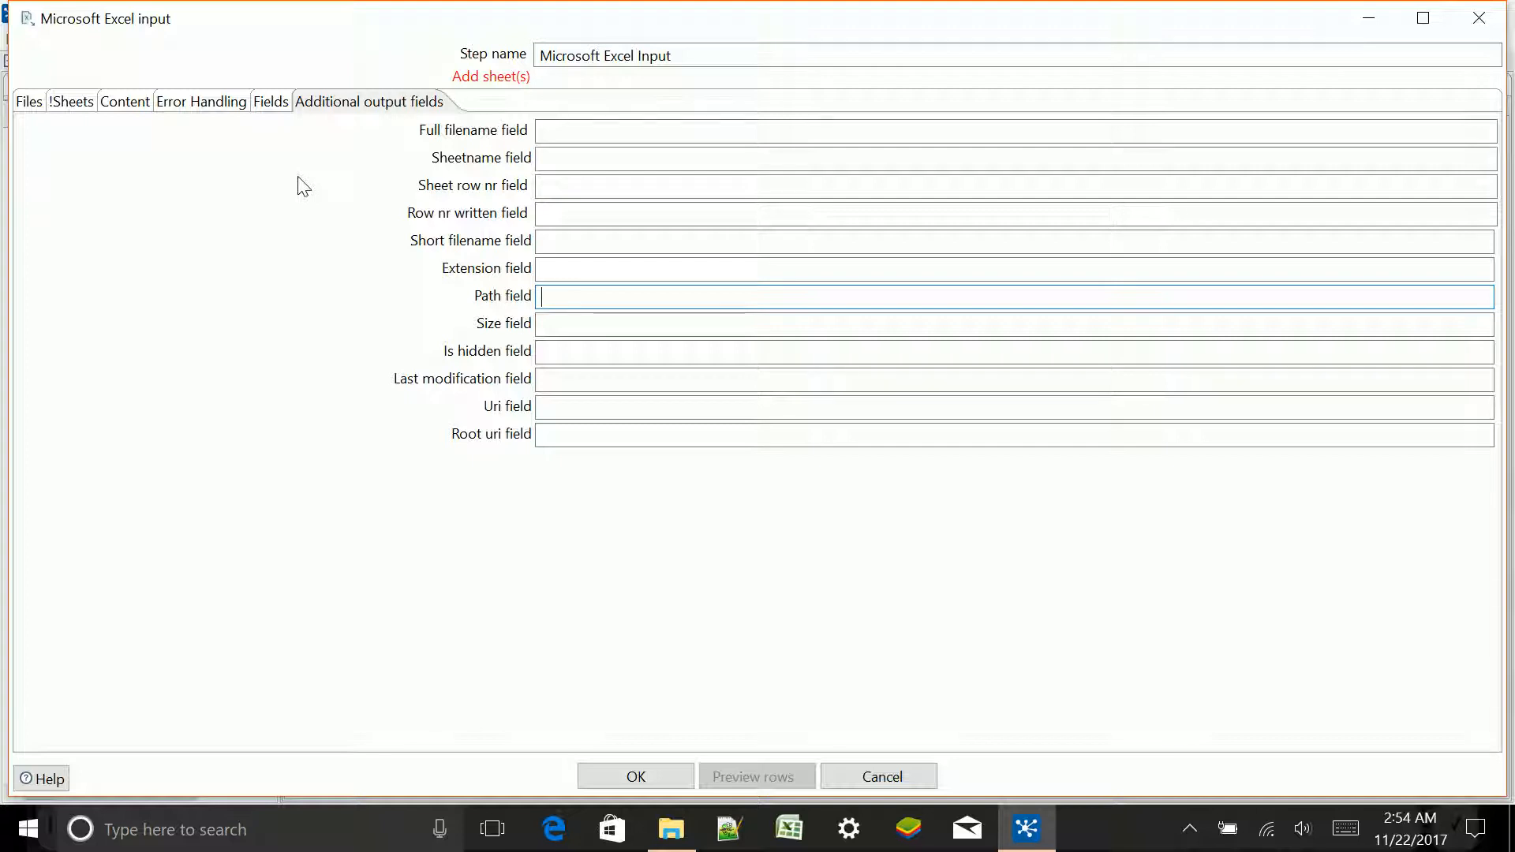
Reset the row limit to 0 in the Excel input's content settings.
click(544, 127)
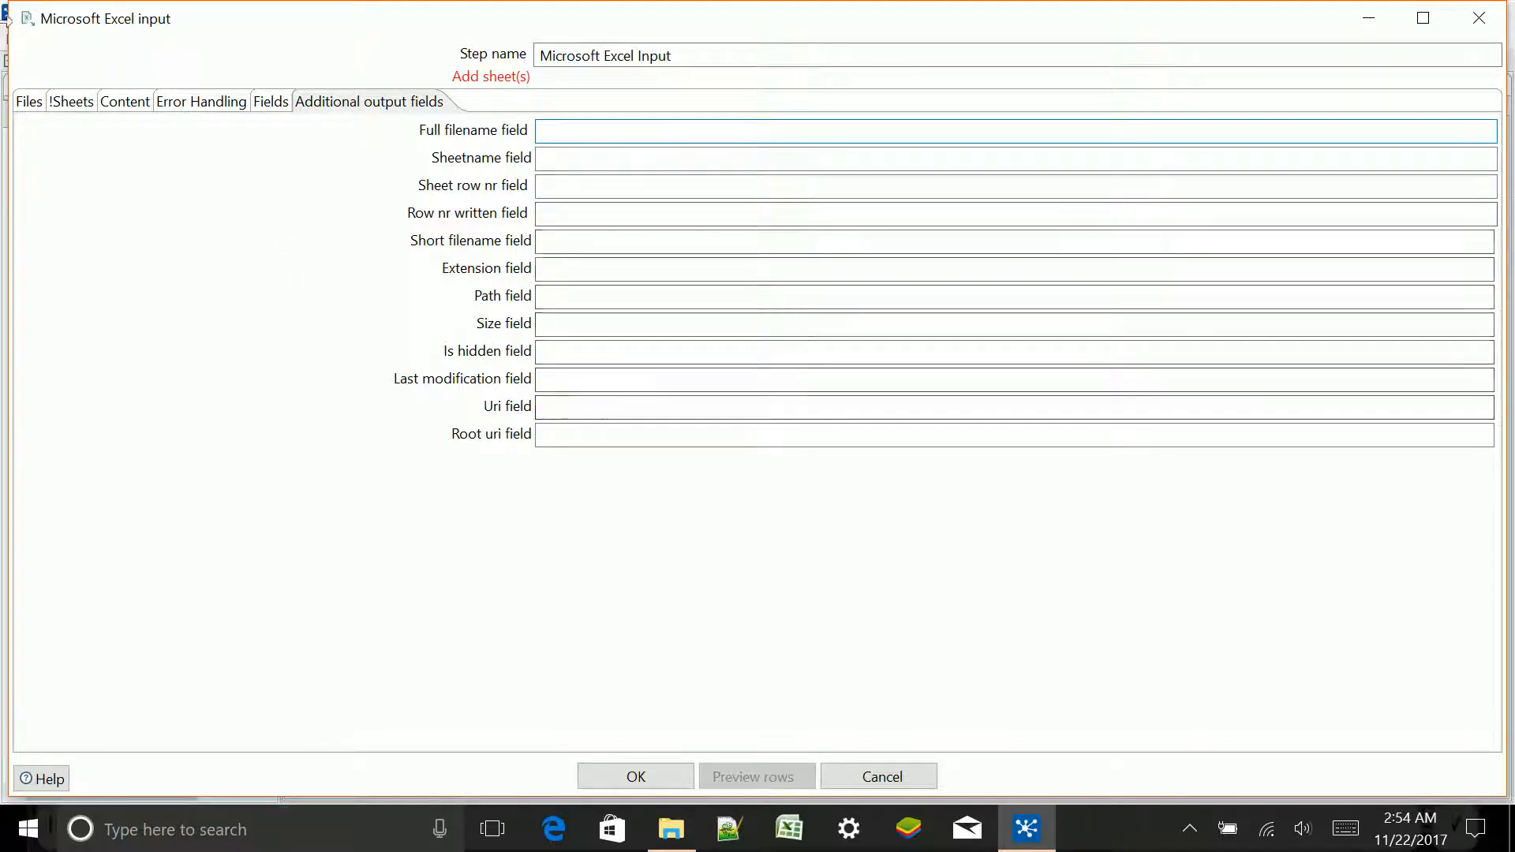
click(270, 101)
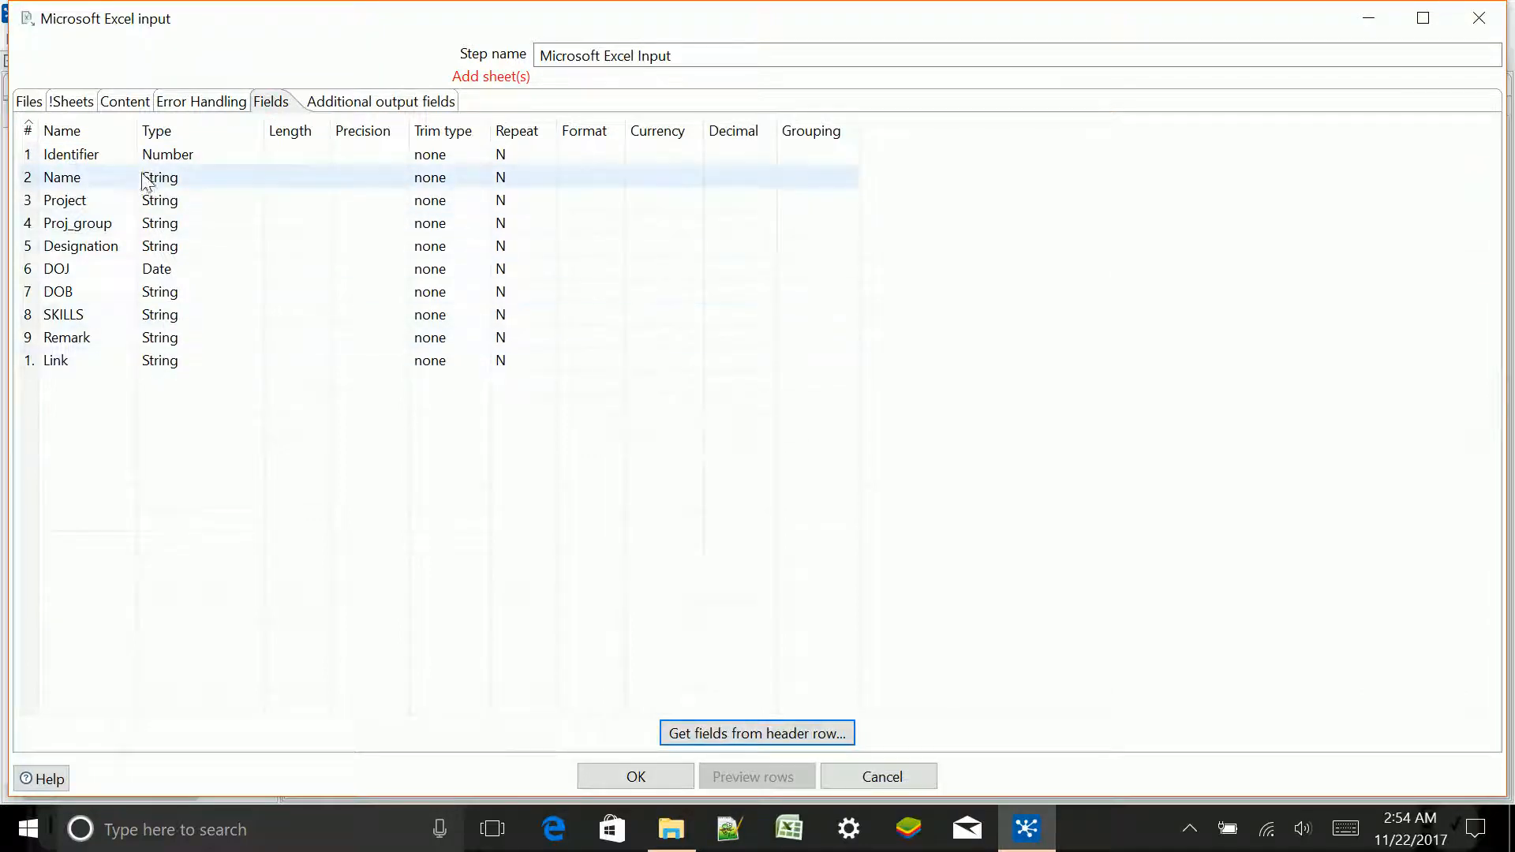
click(30, 103)
click(73, 102)
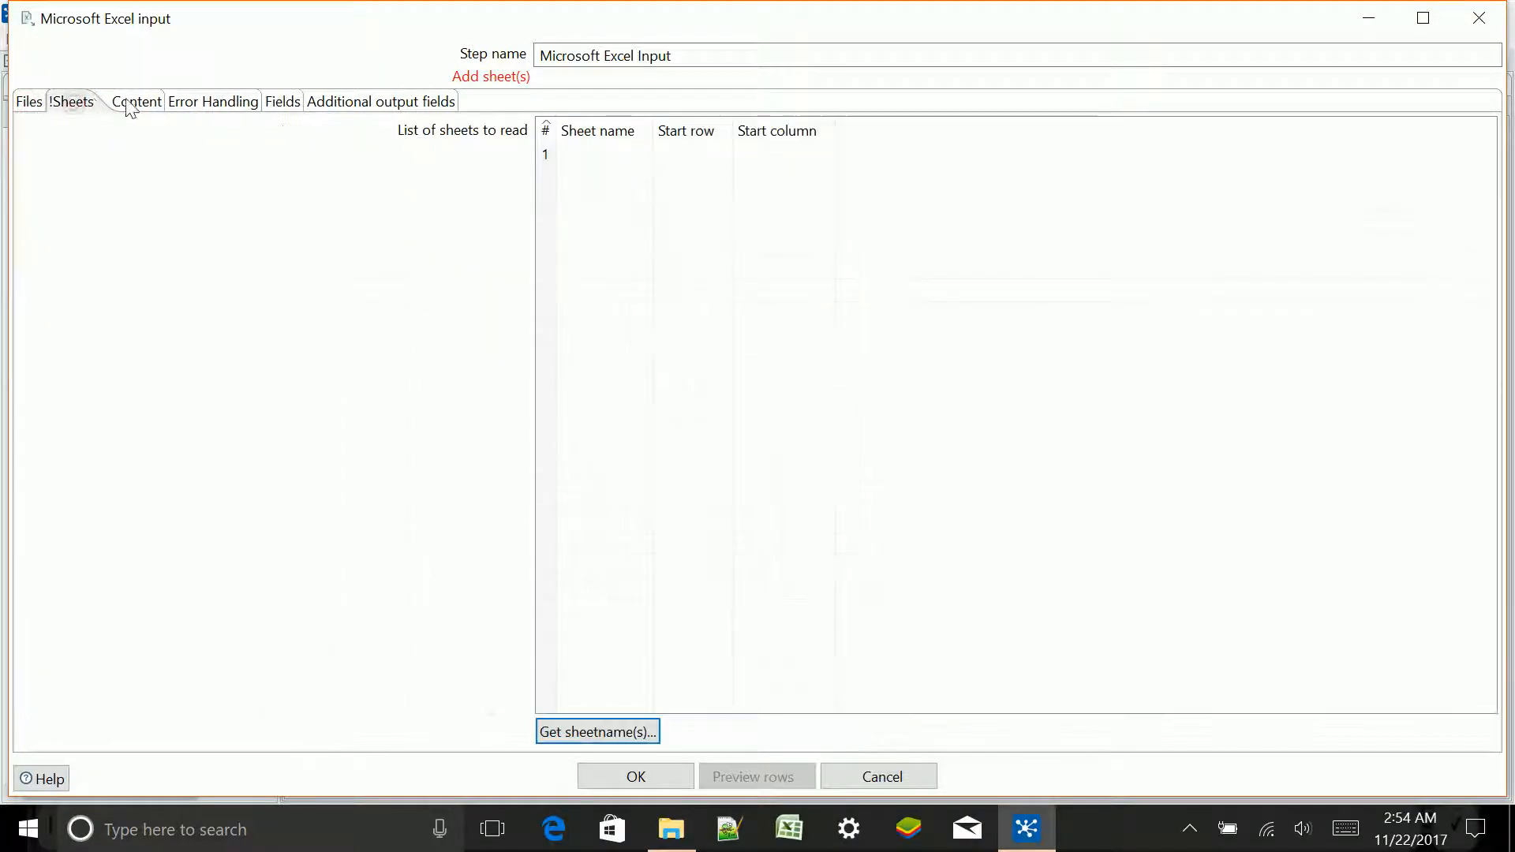
click(131, 107)
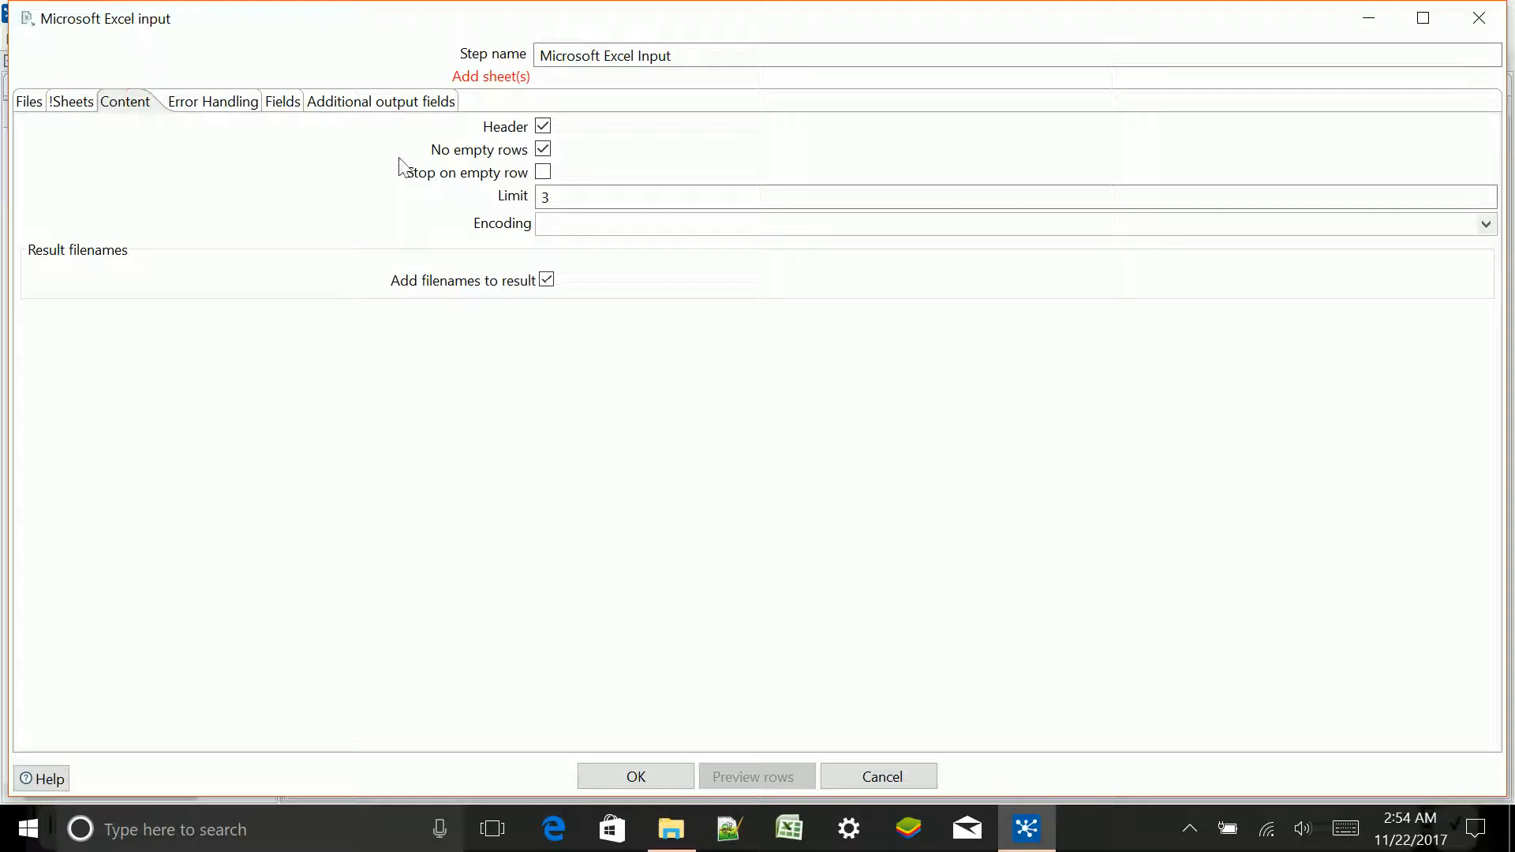
double_click(575, 203)
text(0)
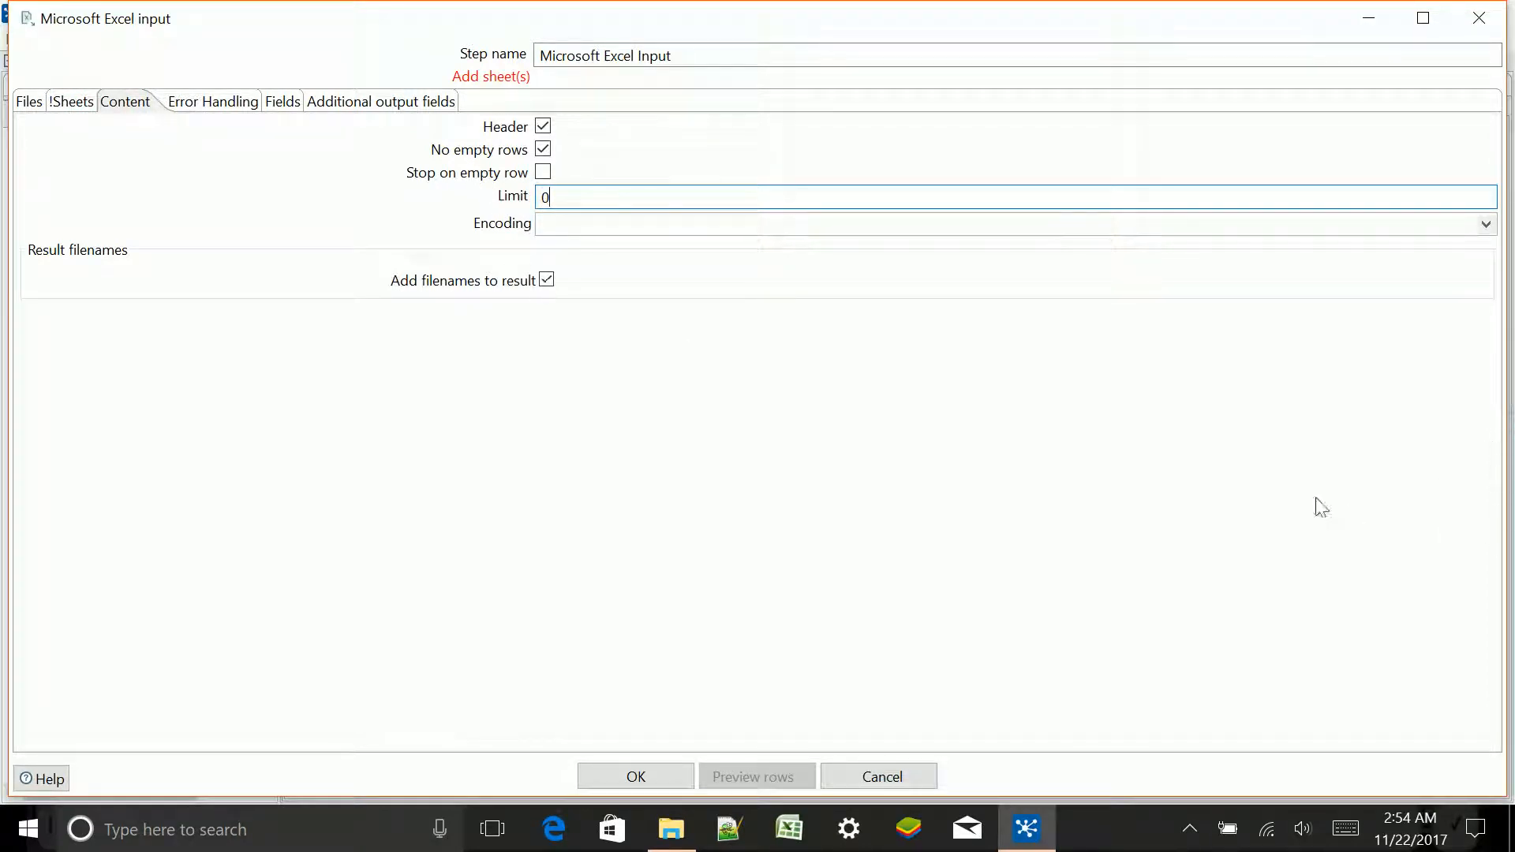
Look through the available encodings without choosing one, and confirm the Excel input's settings.
click(1483, 227)
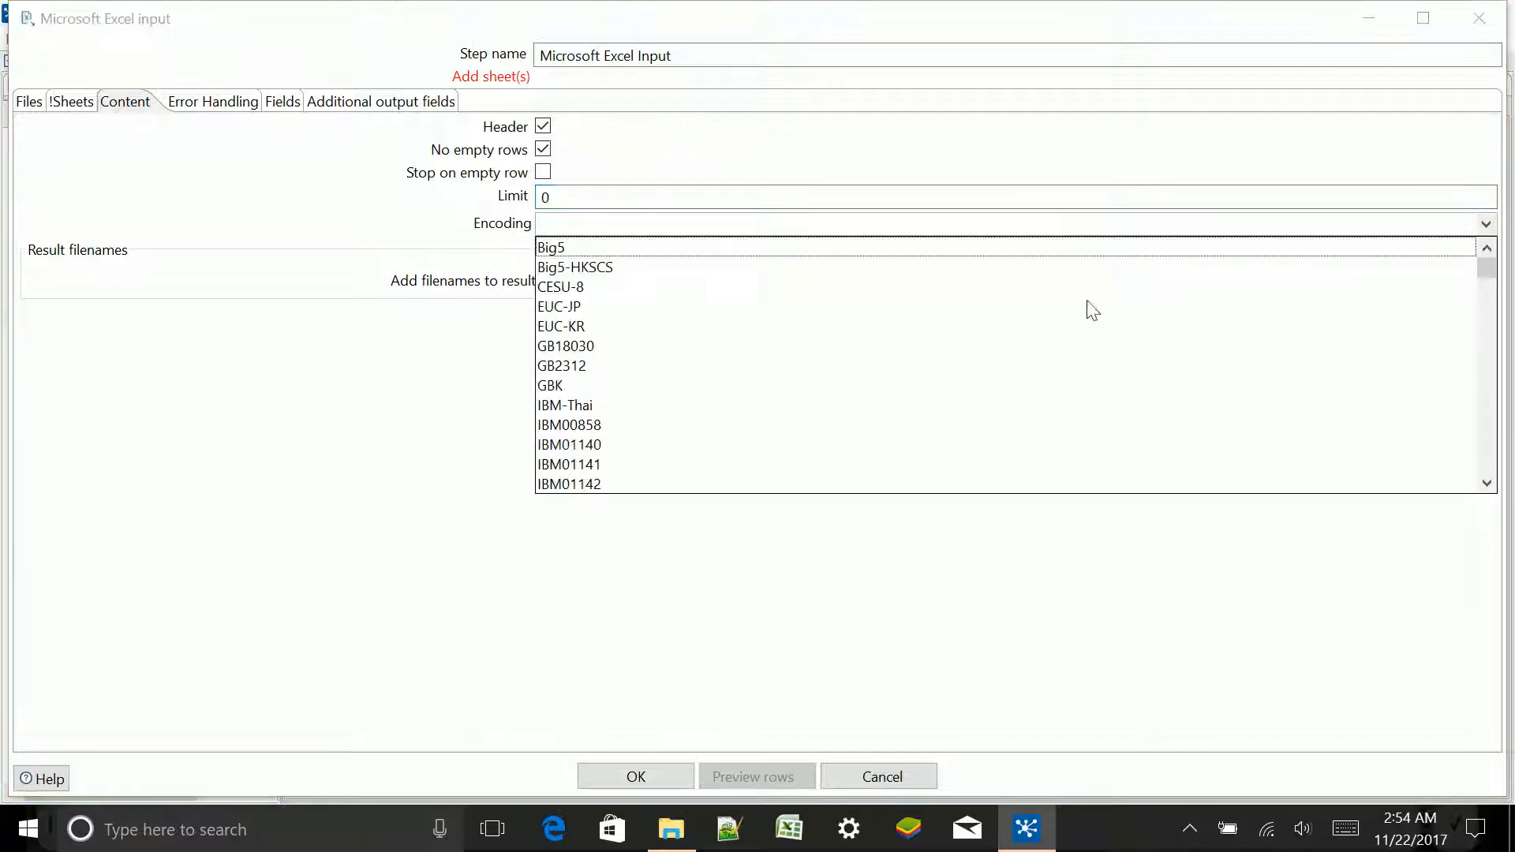
scroll(932, 318, down, 2)
scroll(932, 317, down, 20)
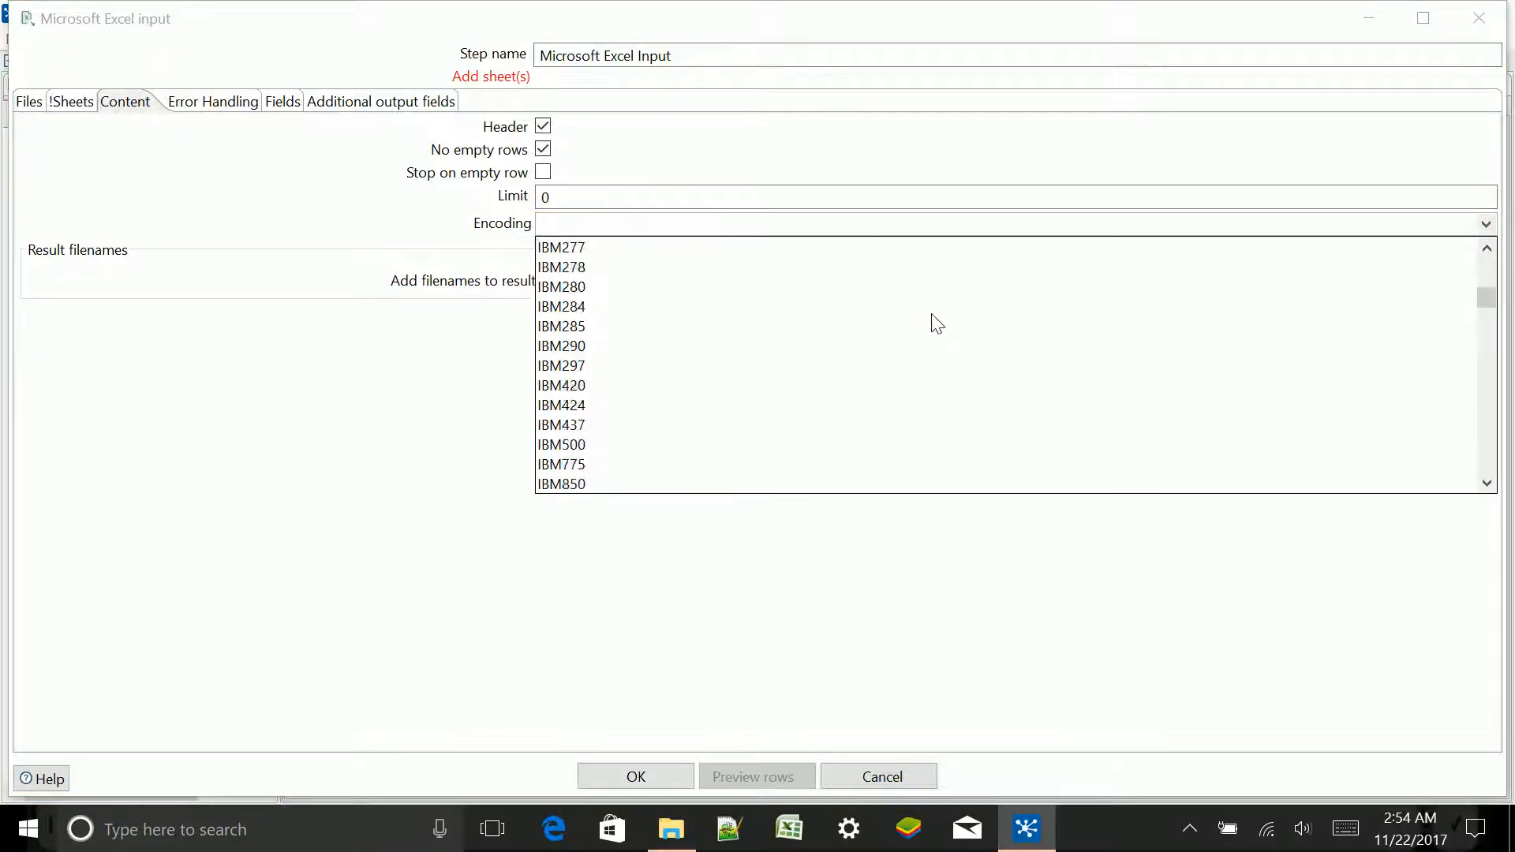
scroll(937, 323, down, 20)
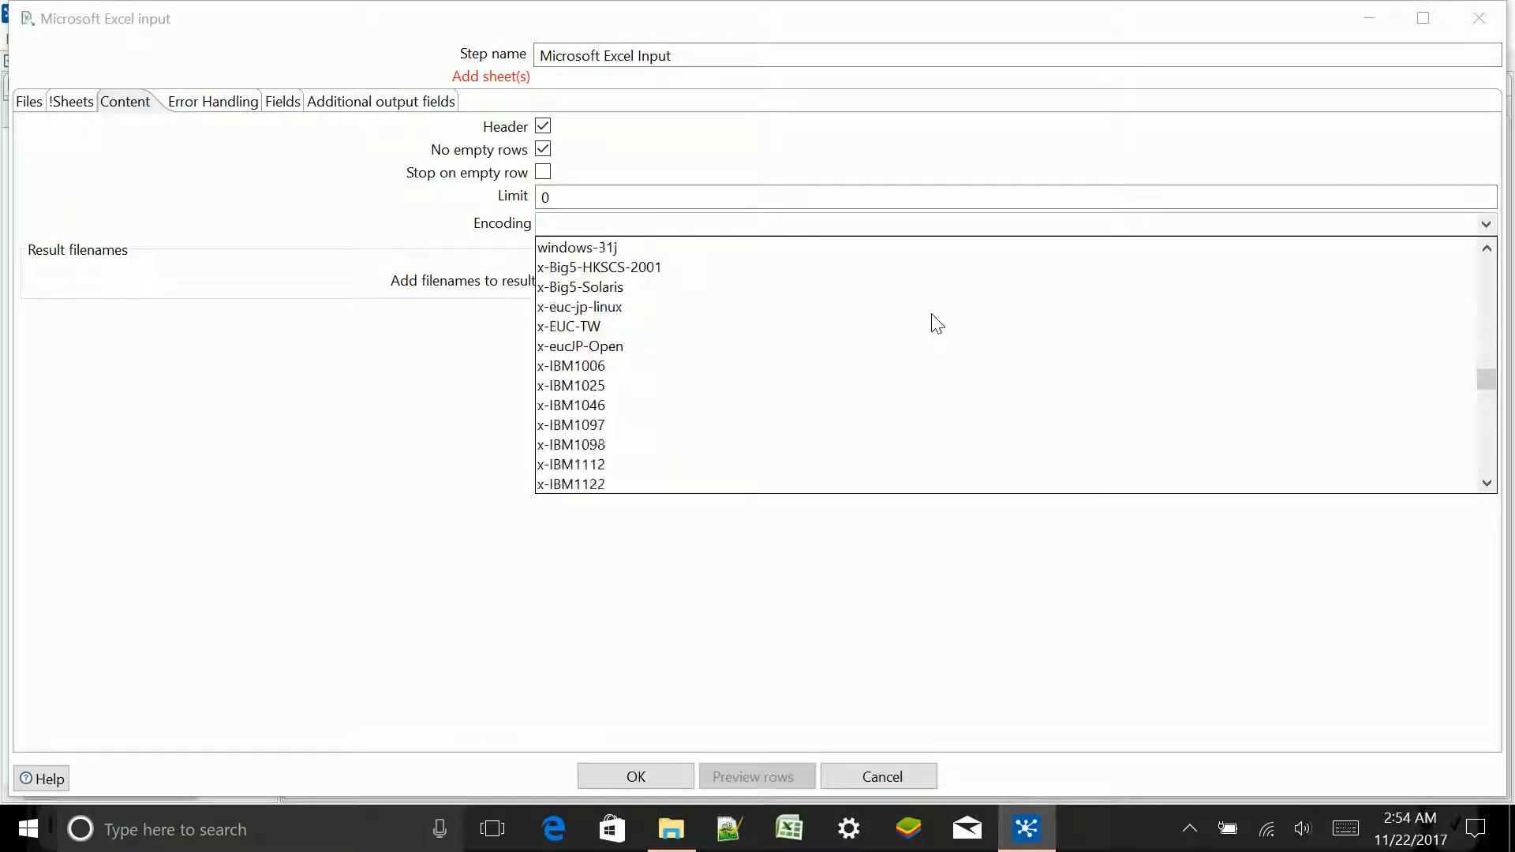
scroll(939, 324, down, 4)
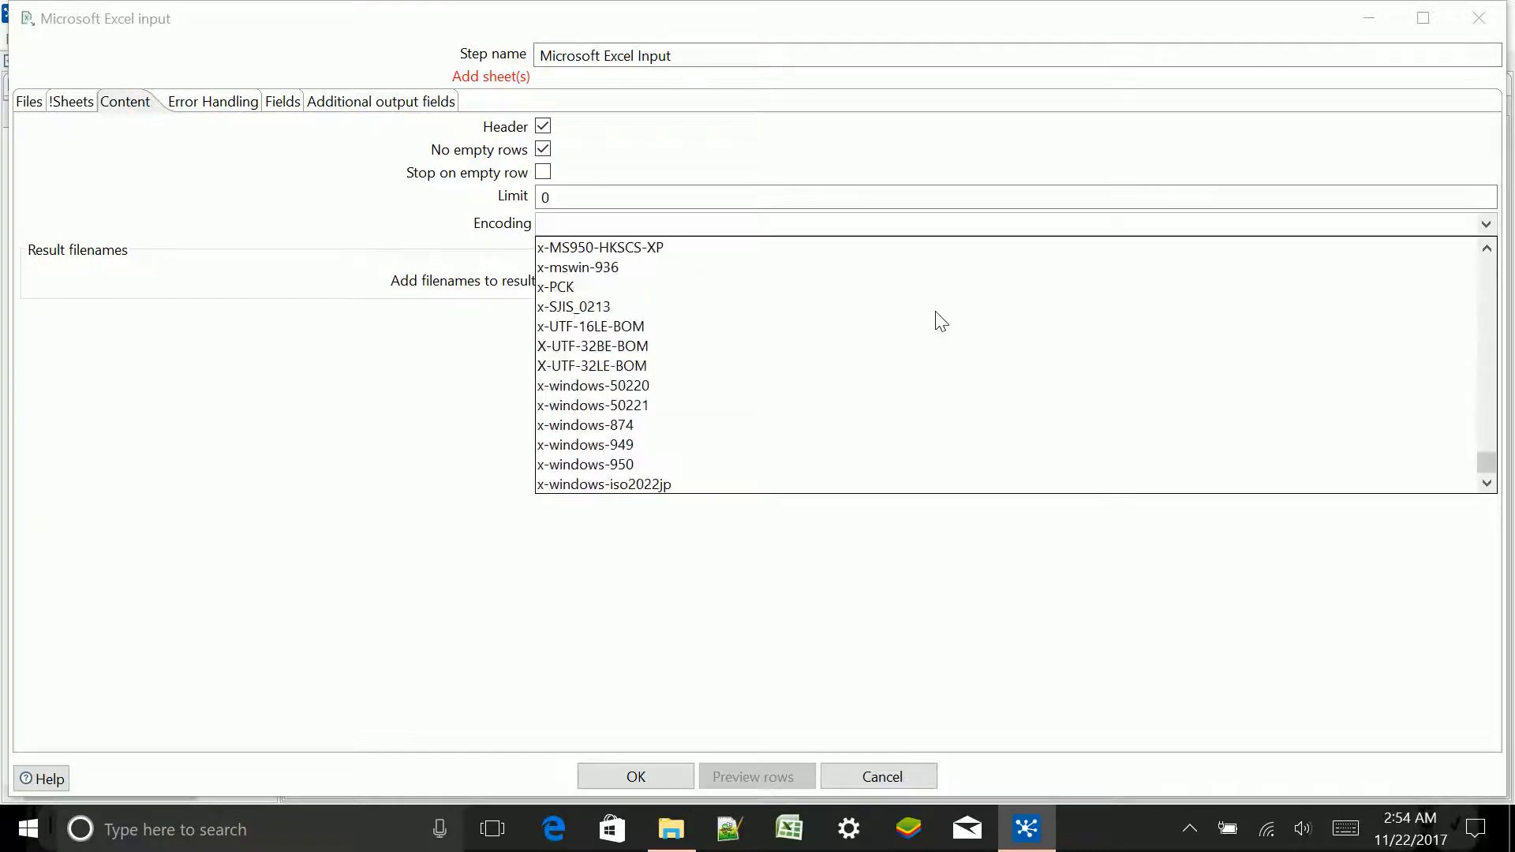
scroll(936, 327, up, 20)
scroll(937, 327, down, 1)
scroll(938, 328, down, 2)
scroll(937, 328, up, 13)
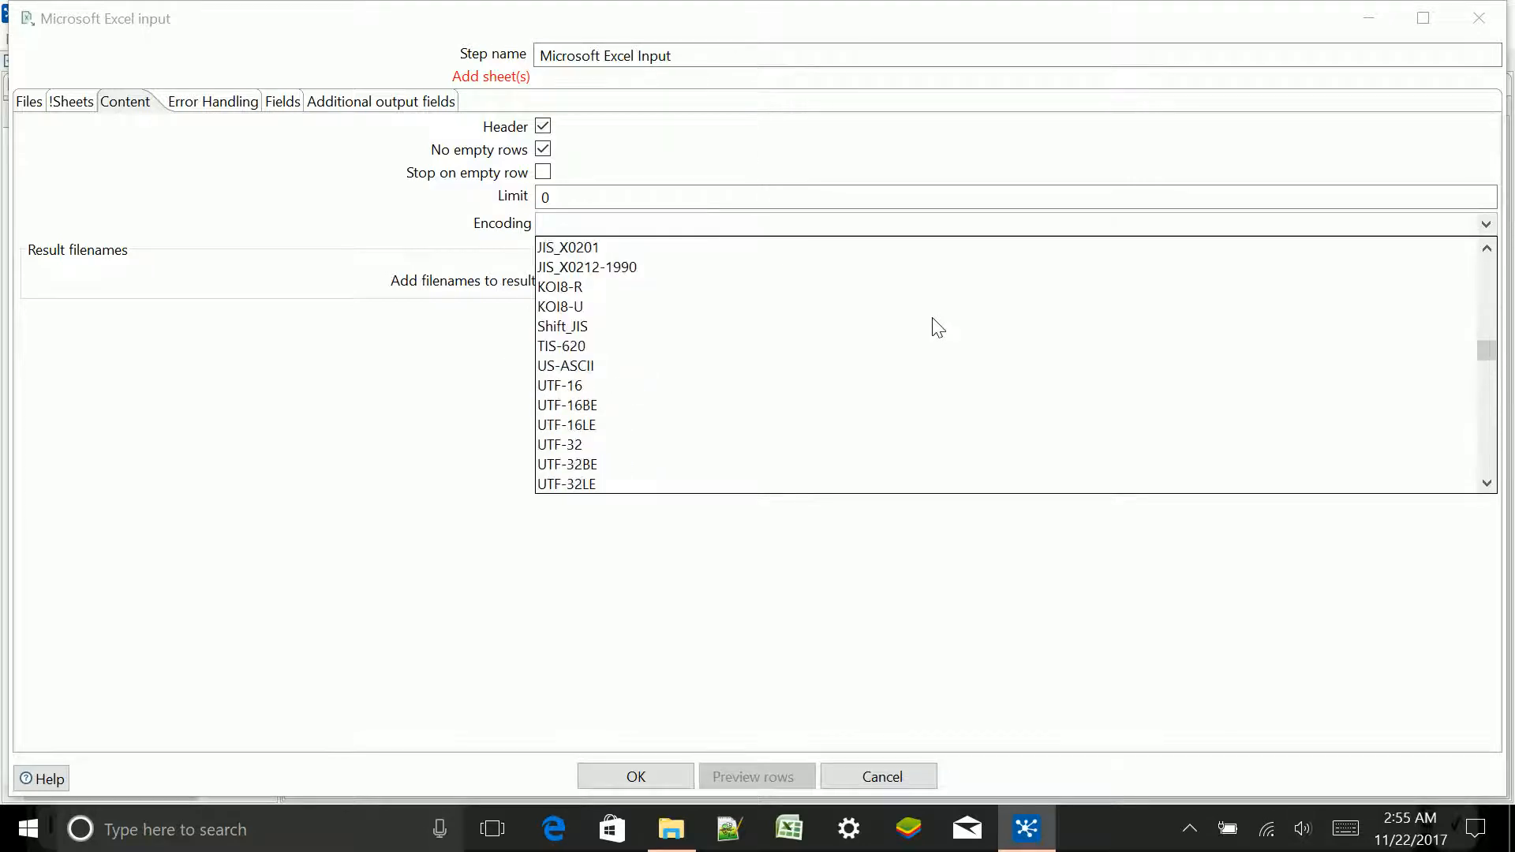
scroll(937, 327, up, 6)
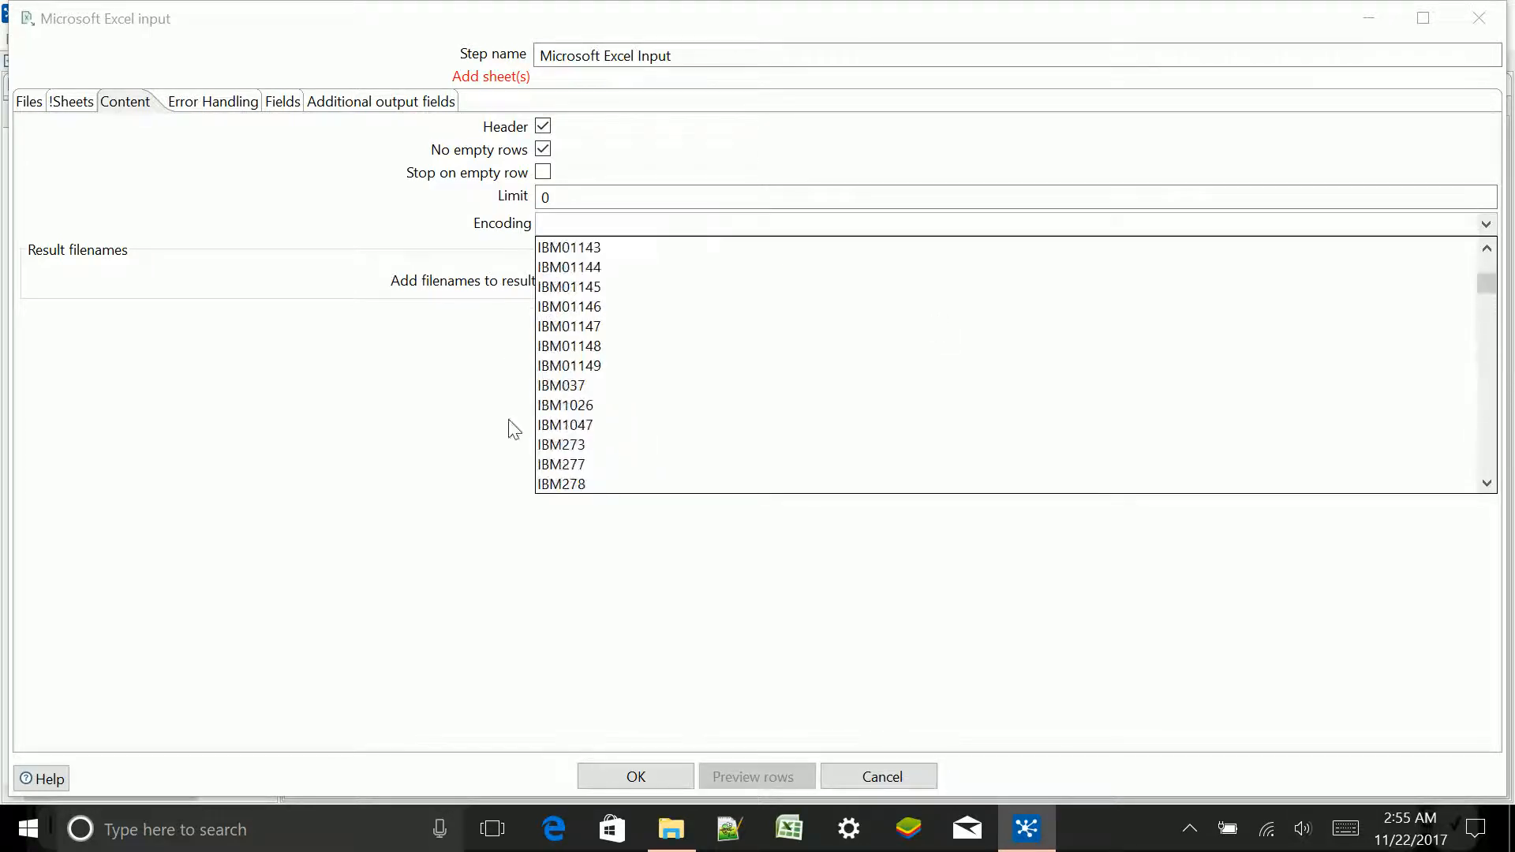
click(273, 483)
click(635, 776)
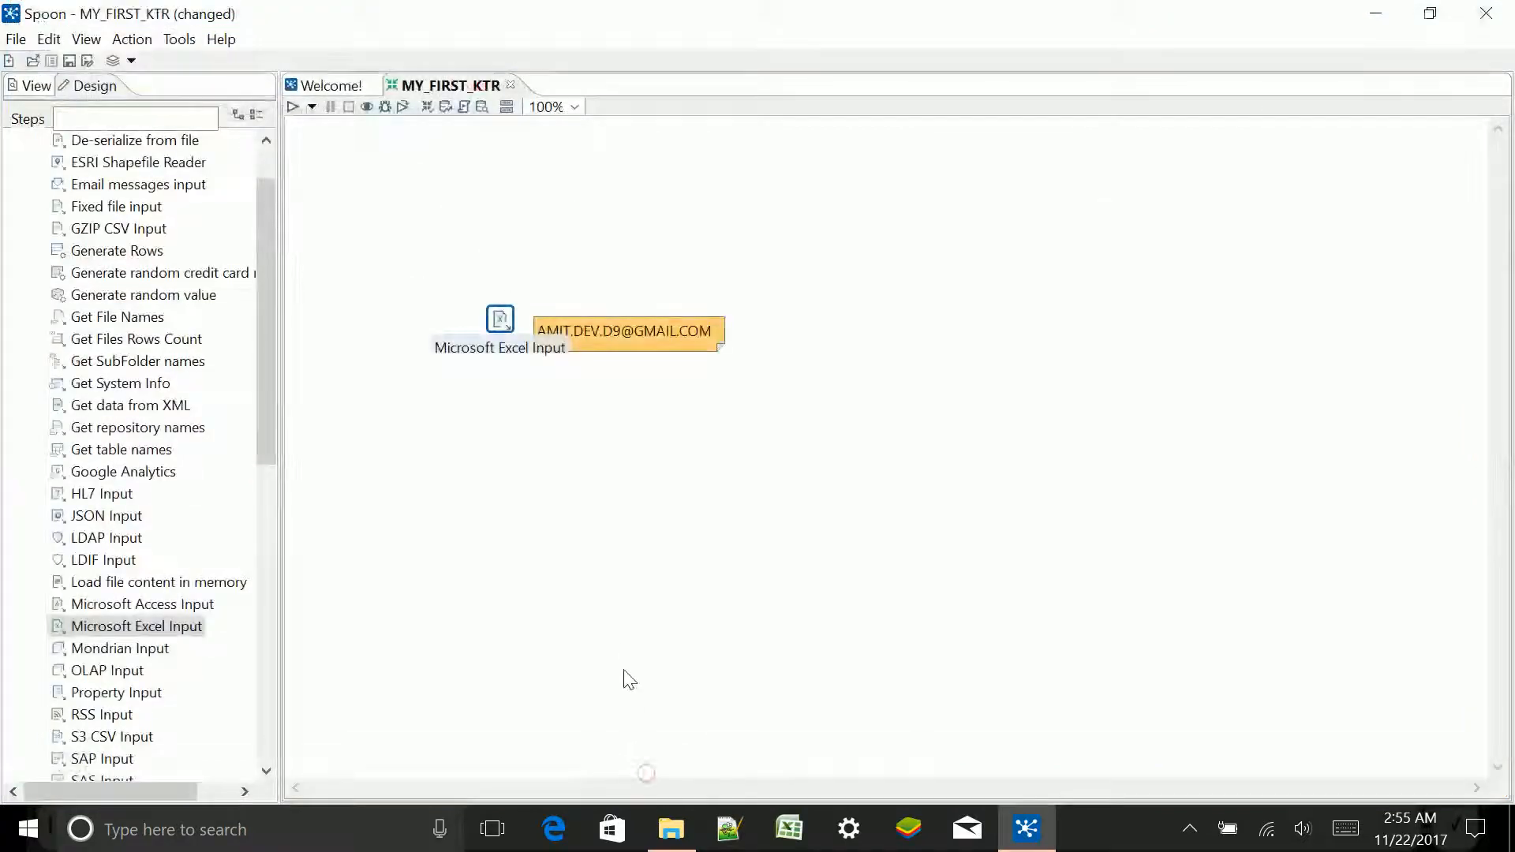
Delete the note beside the Microsoft Excel Input step and shift that step slightly down and to the left.
right_click(721, 445)
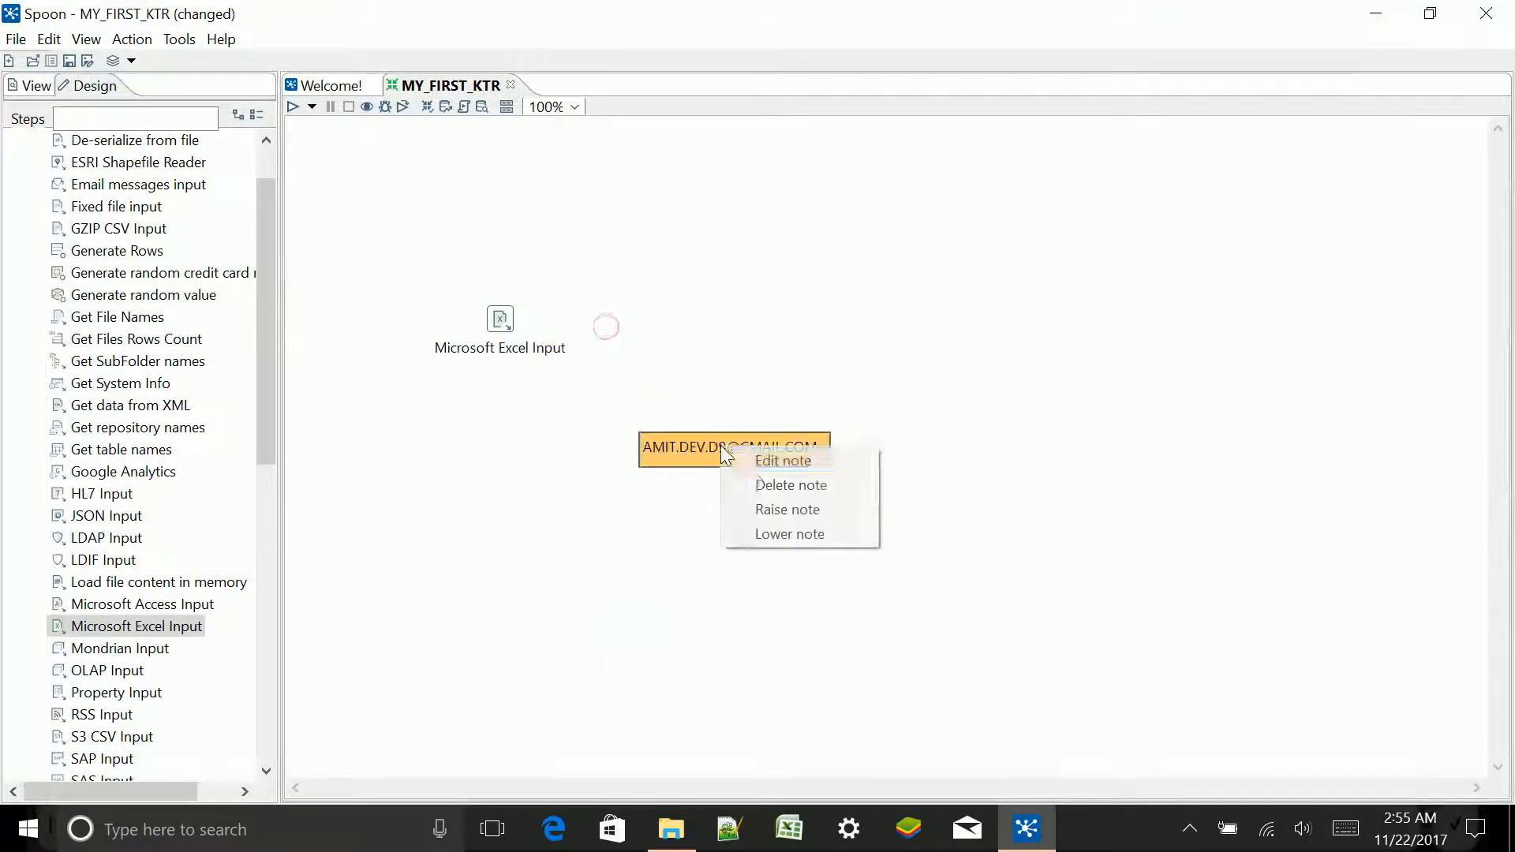
click(762, 483)
drag(500, 319, 450, 357)
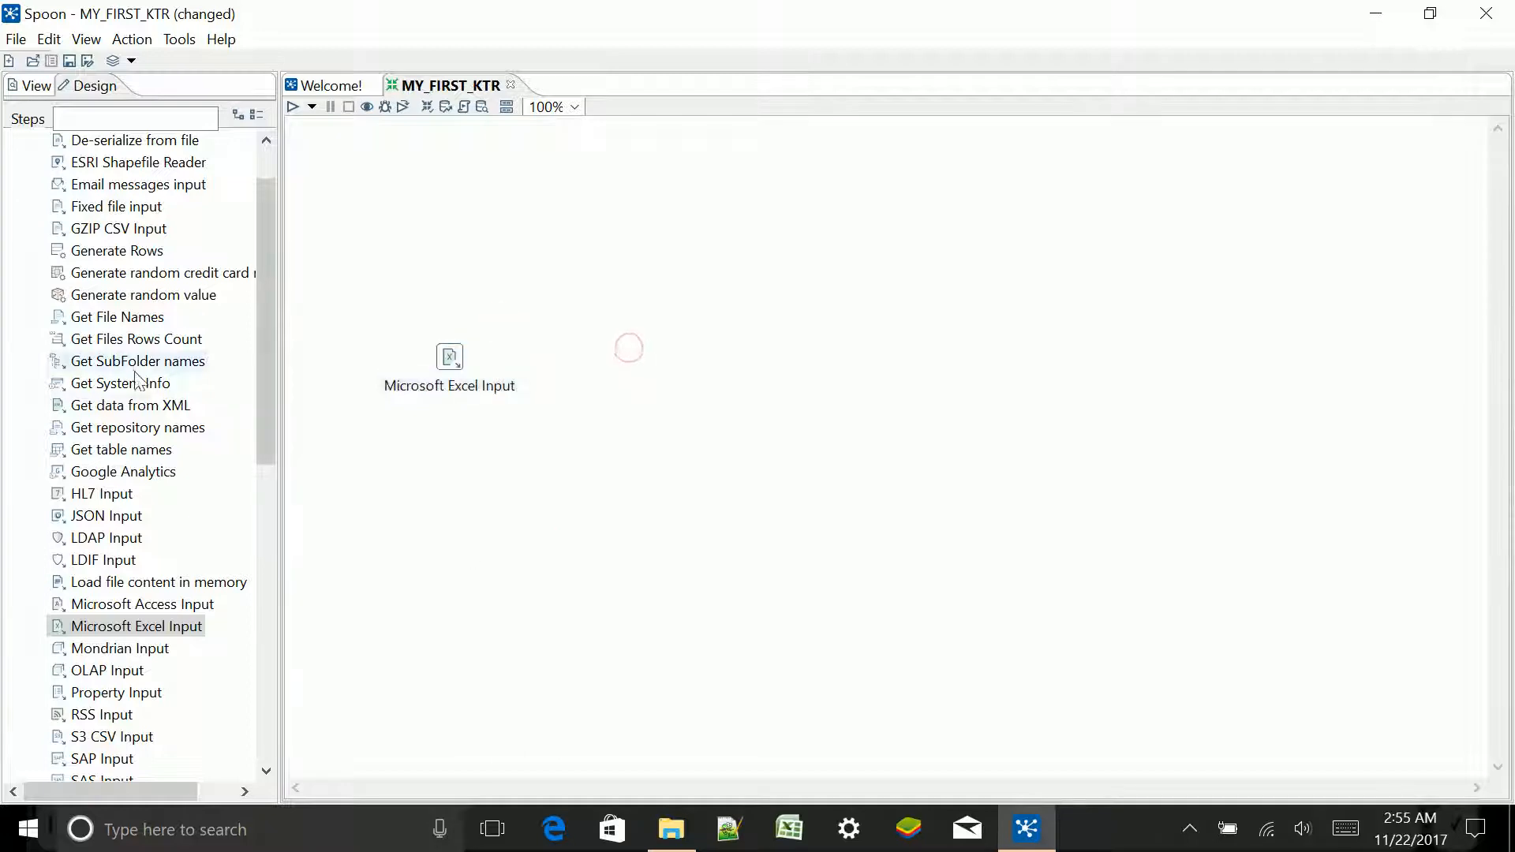
Add a Text file output step to the canvas, to the right of the Microsoft Excel Input step.
scroll(165, 355, up, 1)
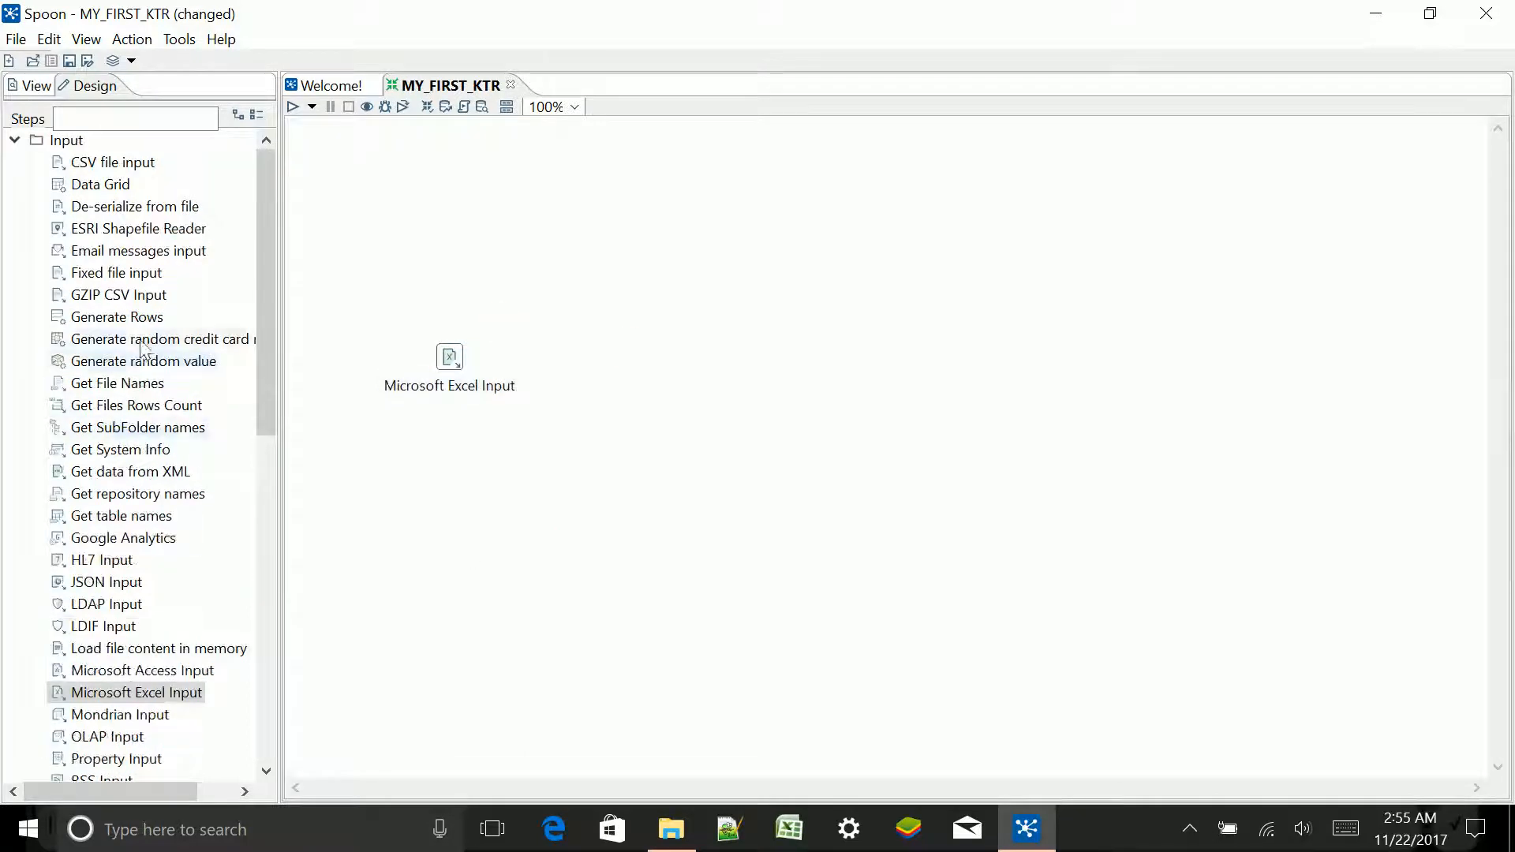
click(15, 141)
click(14, 162)
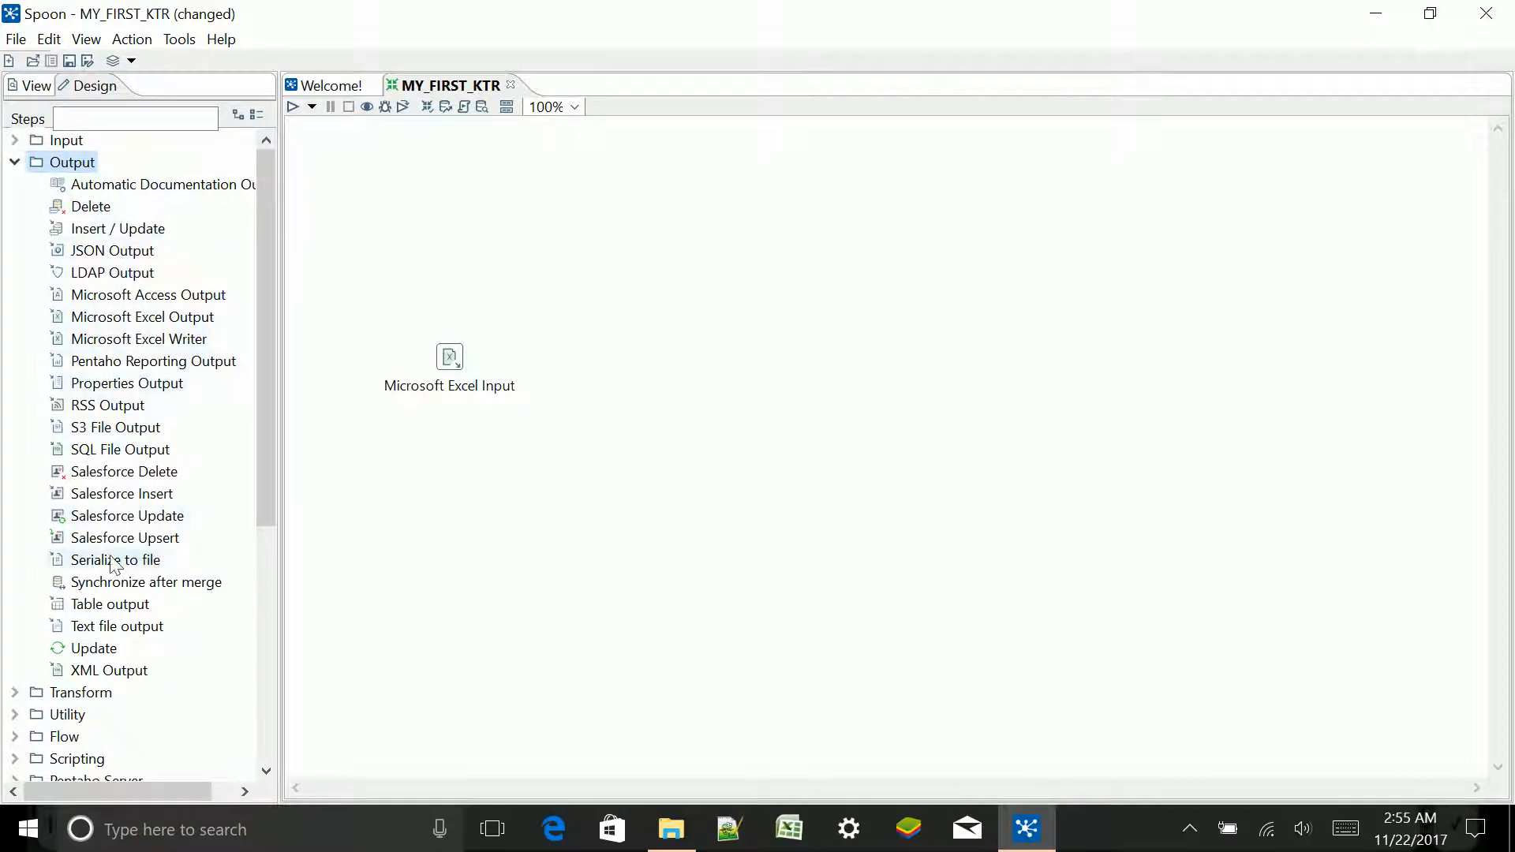
drag(132, 631, 798, 357)
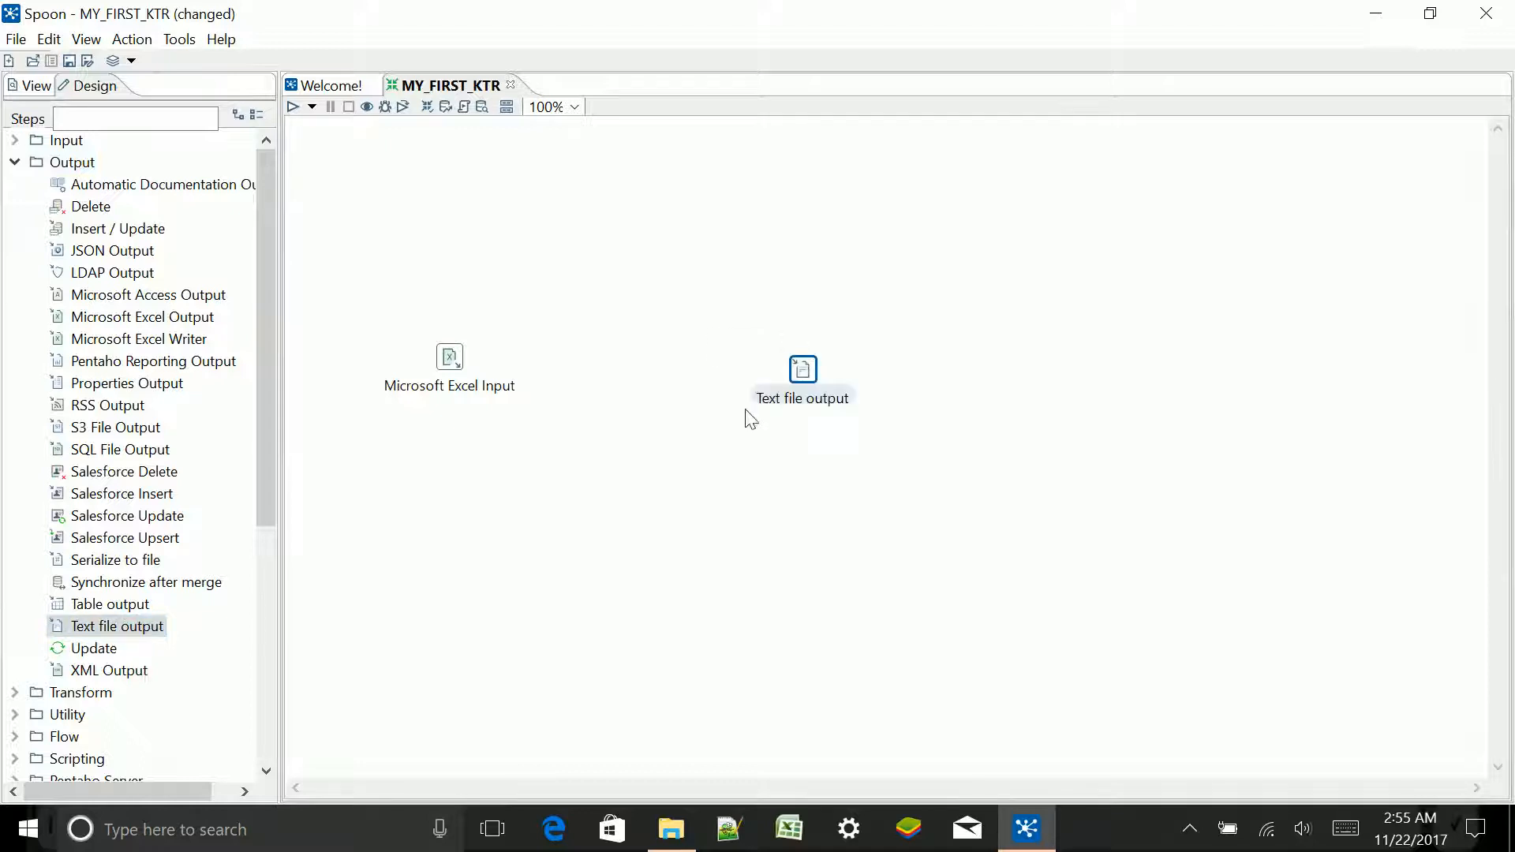
Connect the Microsoft Excel Input step to the Text file output step with a hop.
click(451, 359)
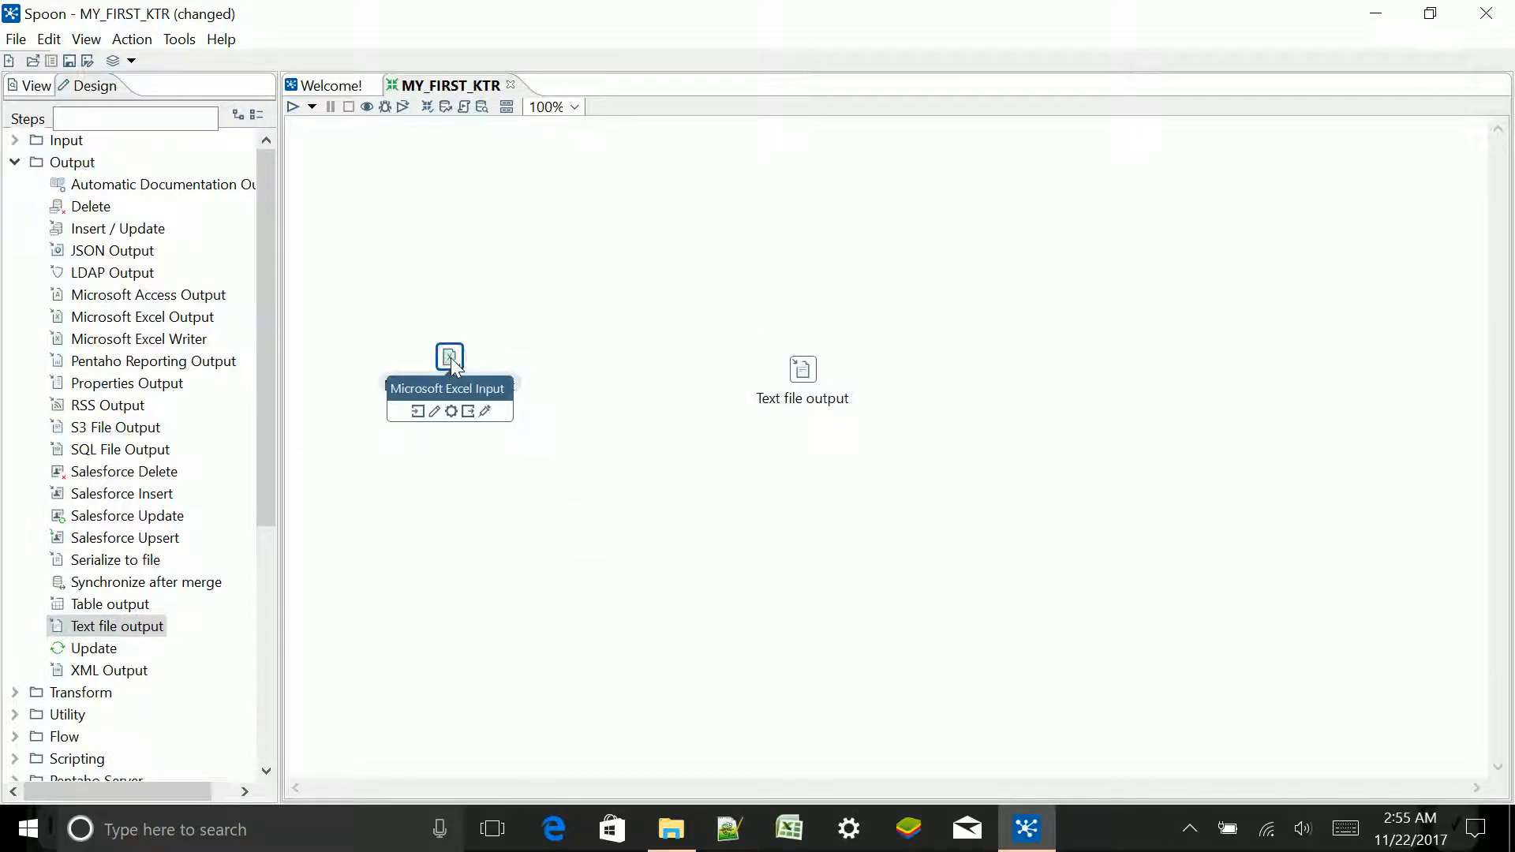
drag(452, 355, 805, 375)
click(714, 458)
Open the Text file output step's settings and browse to the C:\Talend_job\Output folder for its file.
click(801, 375)
double_click(801, 375)
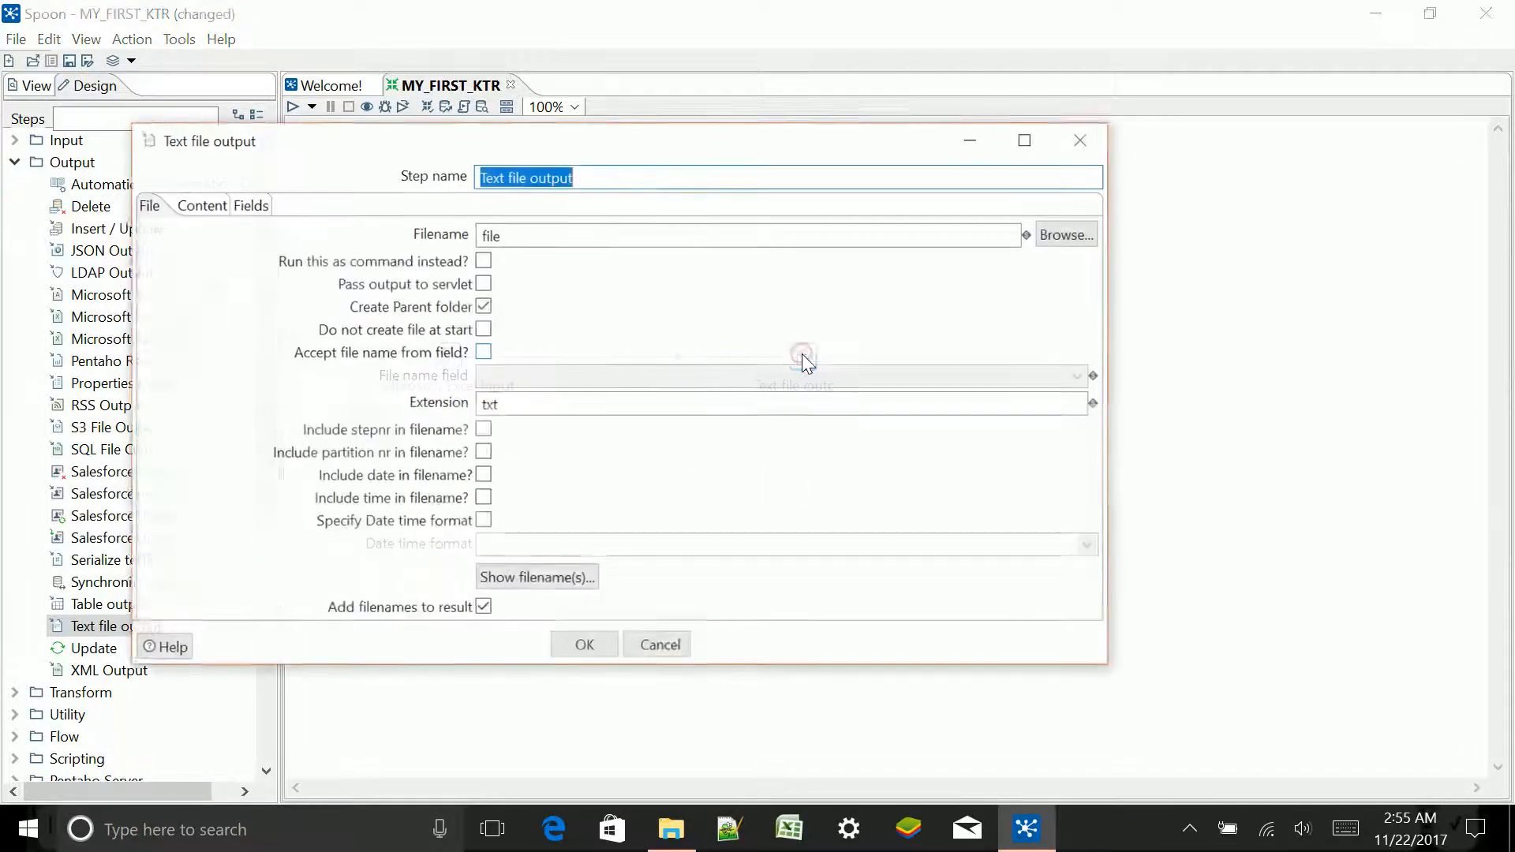
click(1073, 236)
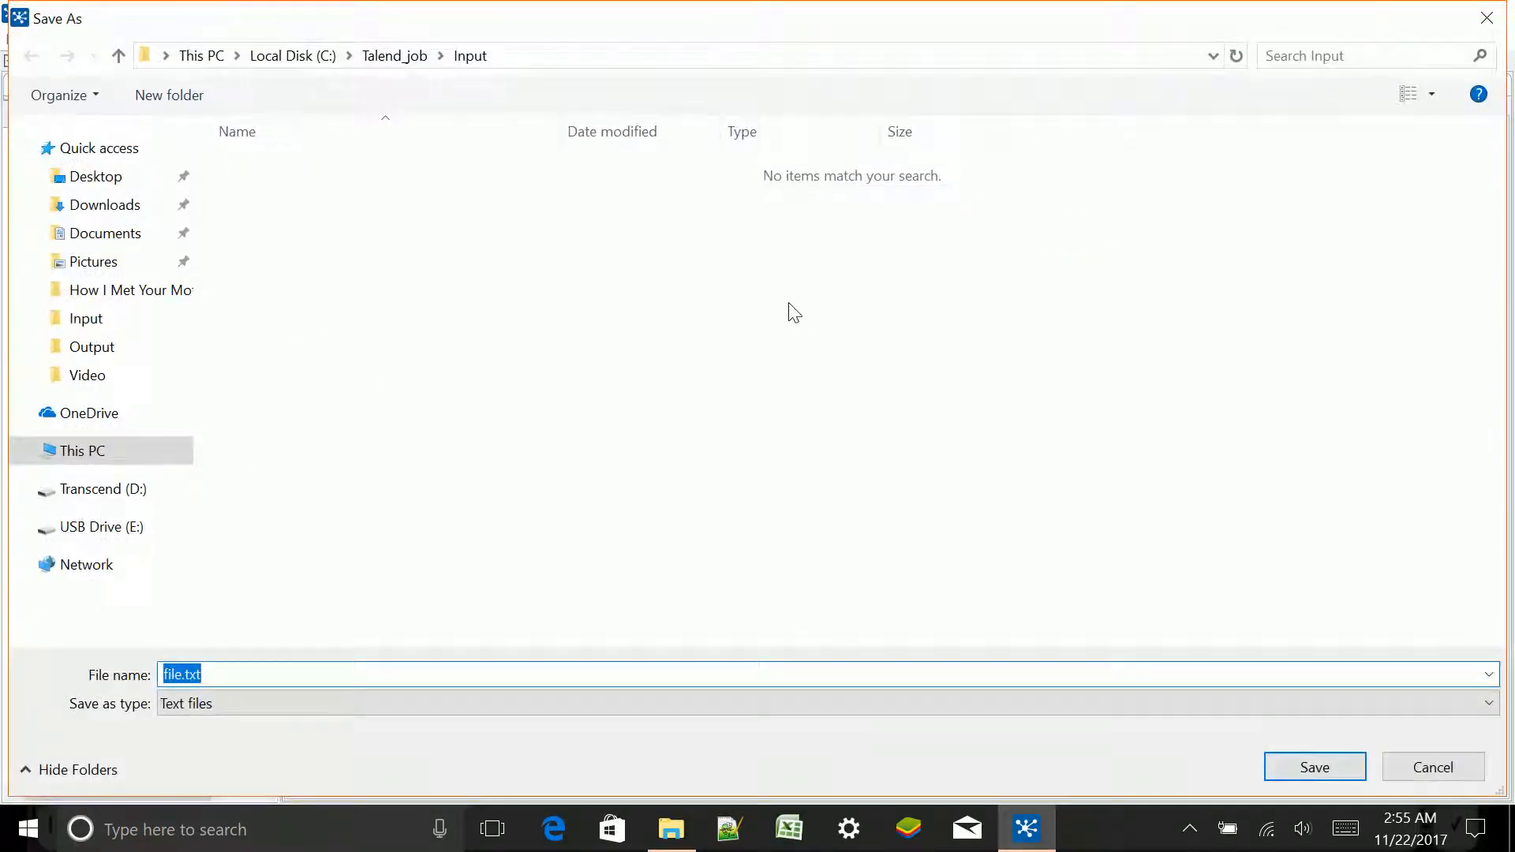
click(394, 55)
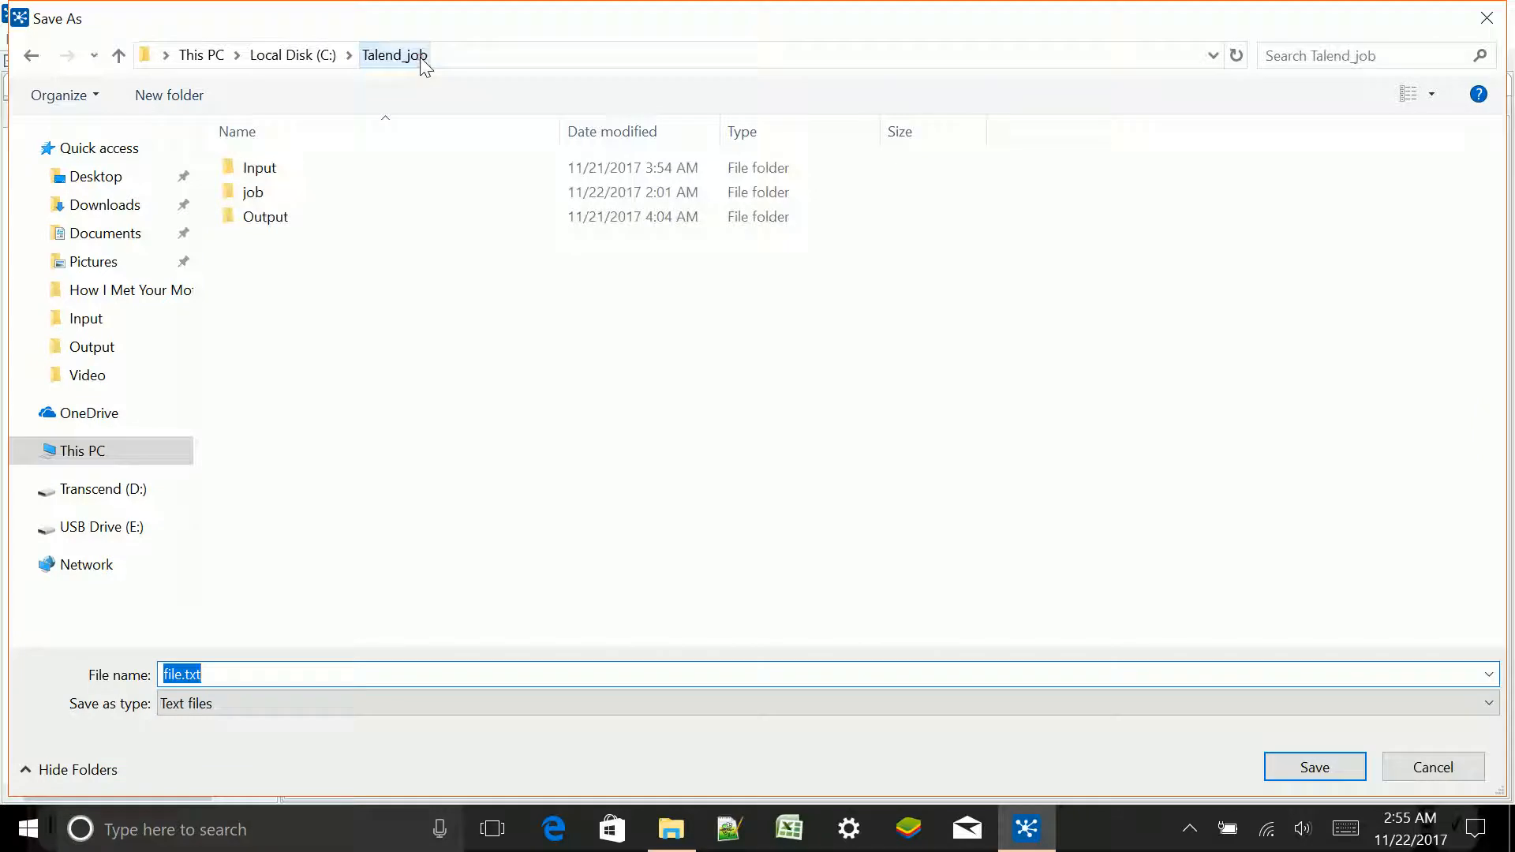
double_click(343, 213)
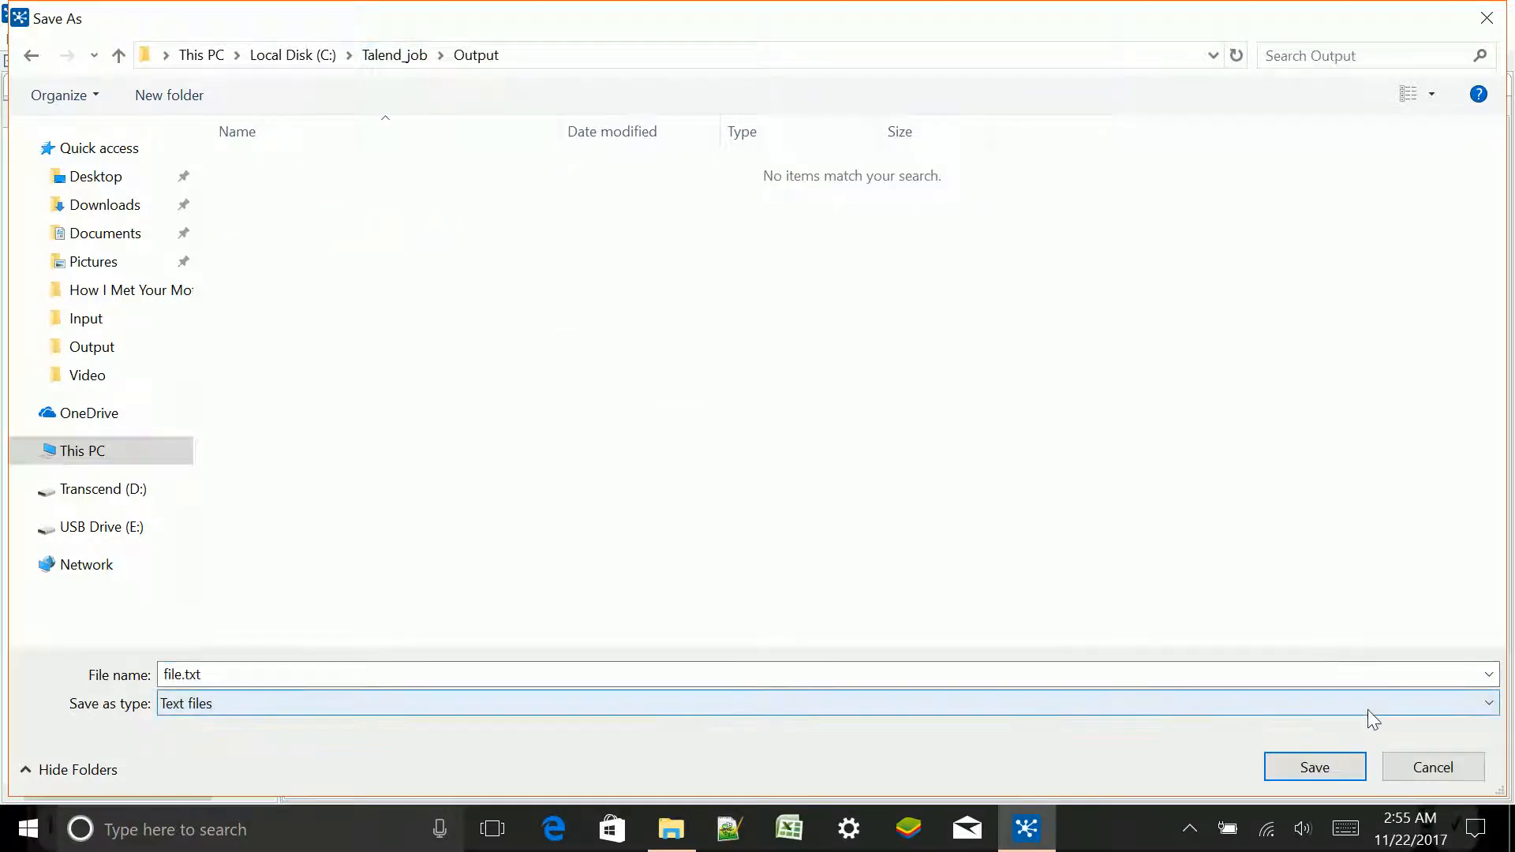
Name the output file PENTAHO.txt and apply it as the text file output's filename.
click(180, 673)
click(182, 674)
drag(182, 673, 143, 677)
text(pENTAHO)
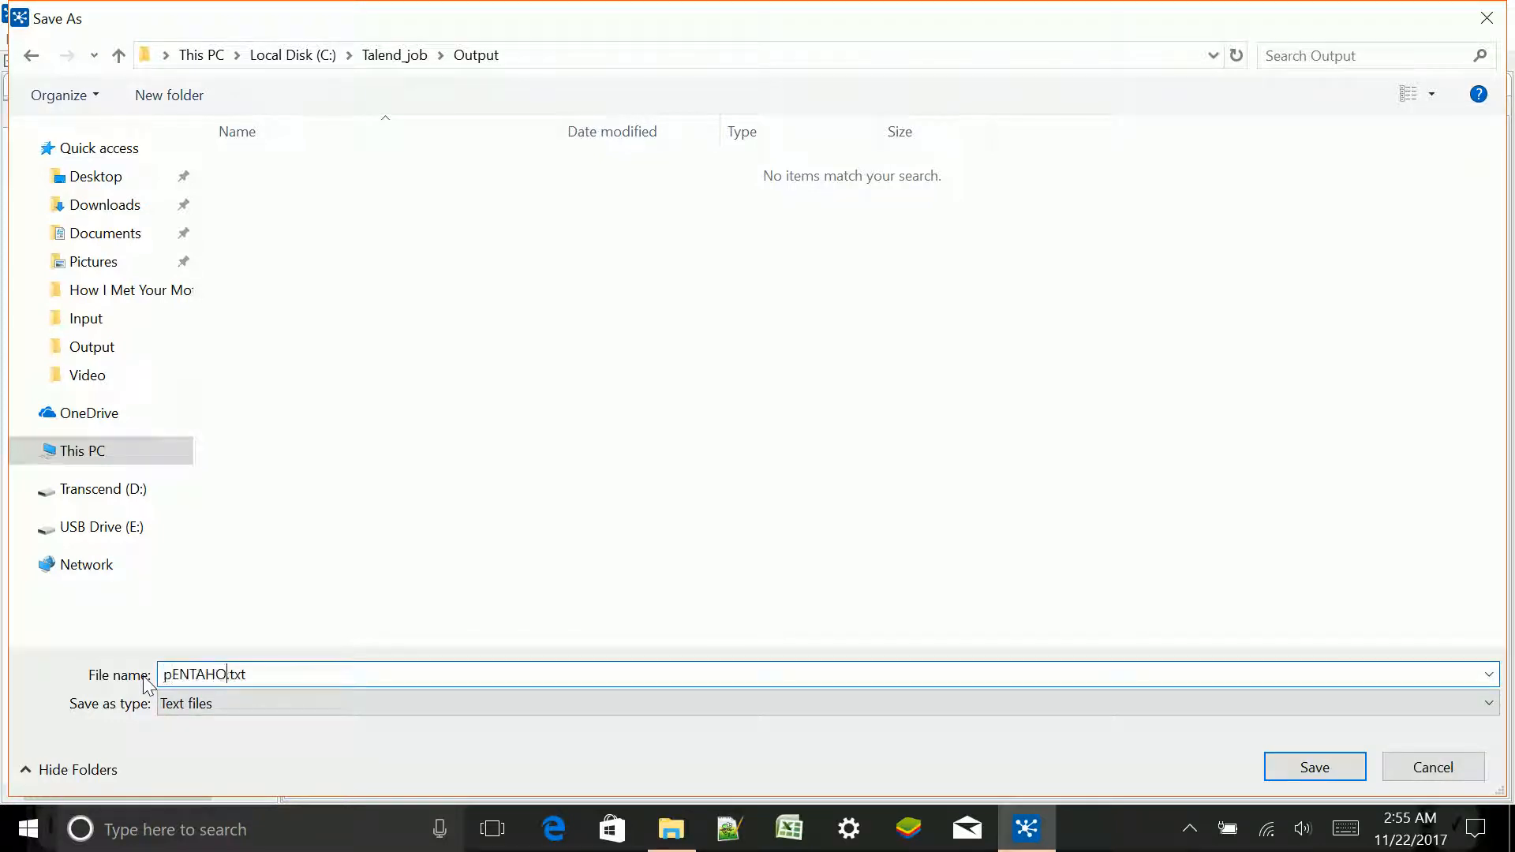
key(Left)
text(P)
click(1314, 766)
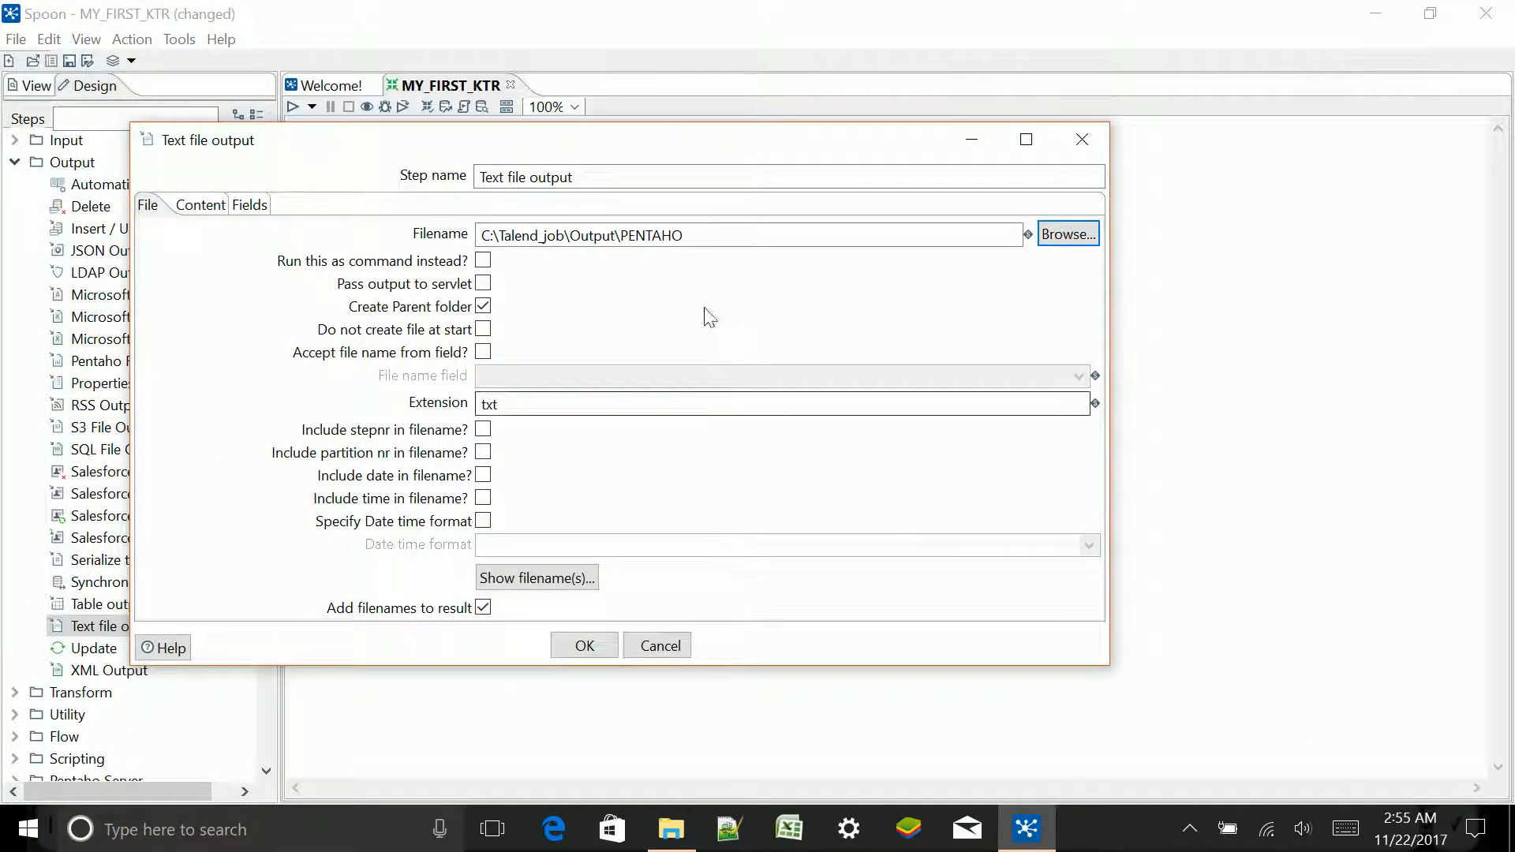
click(699, 234)
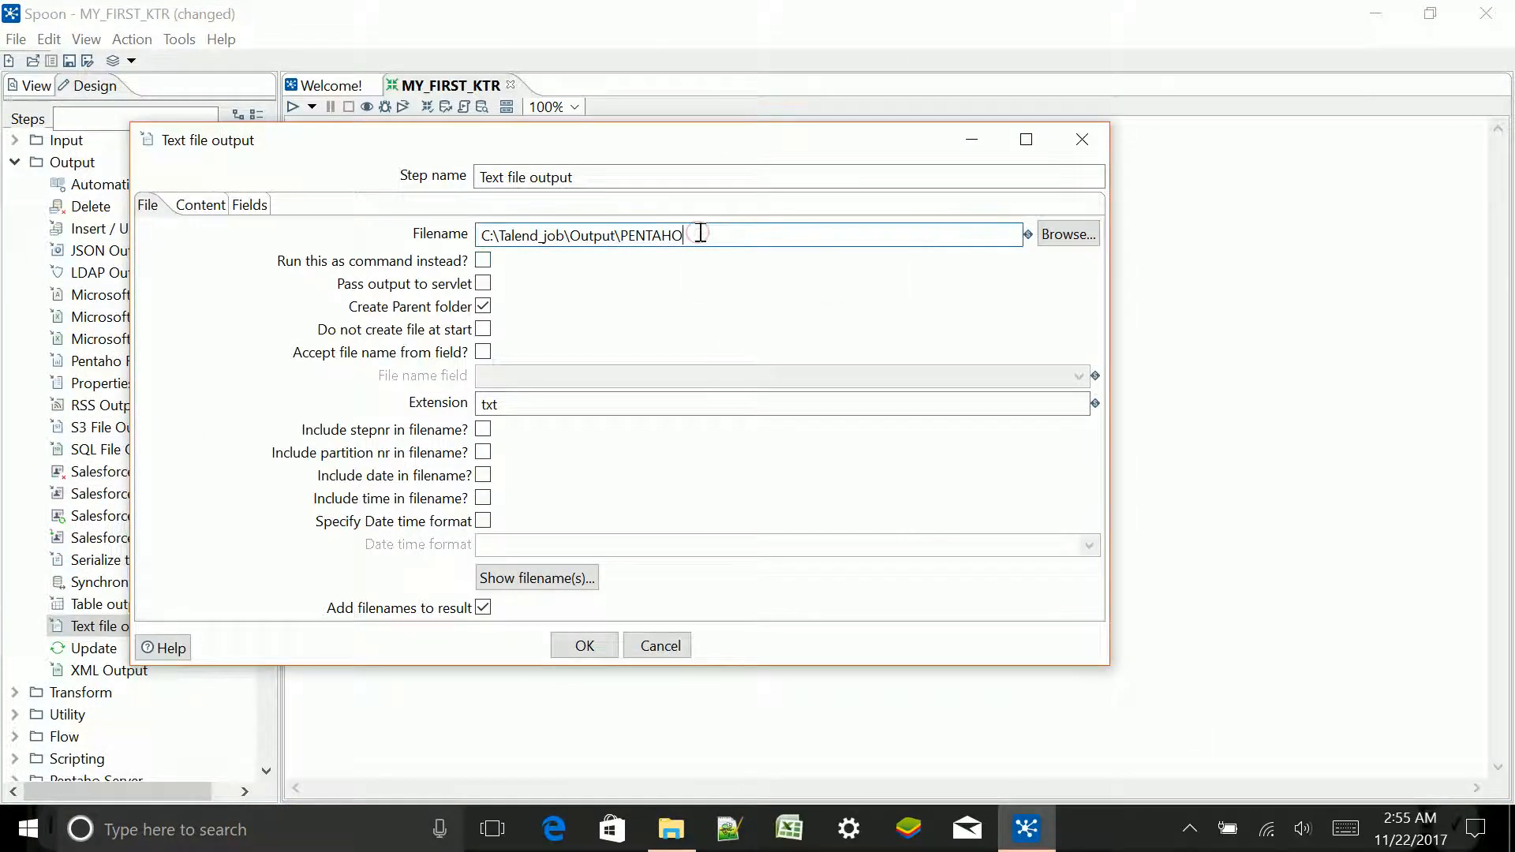
click(517, 402)
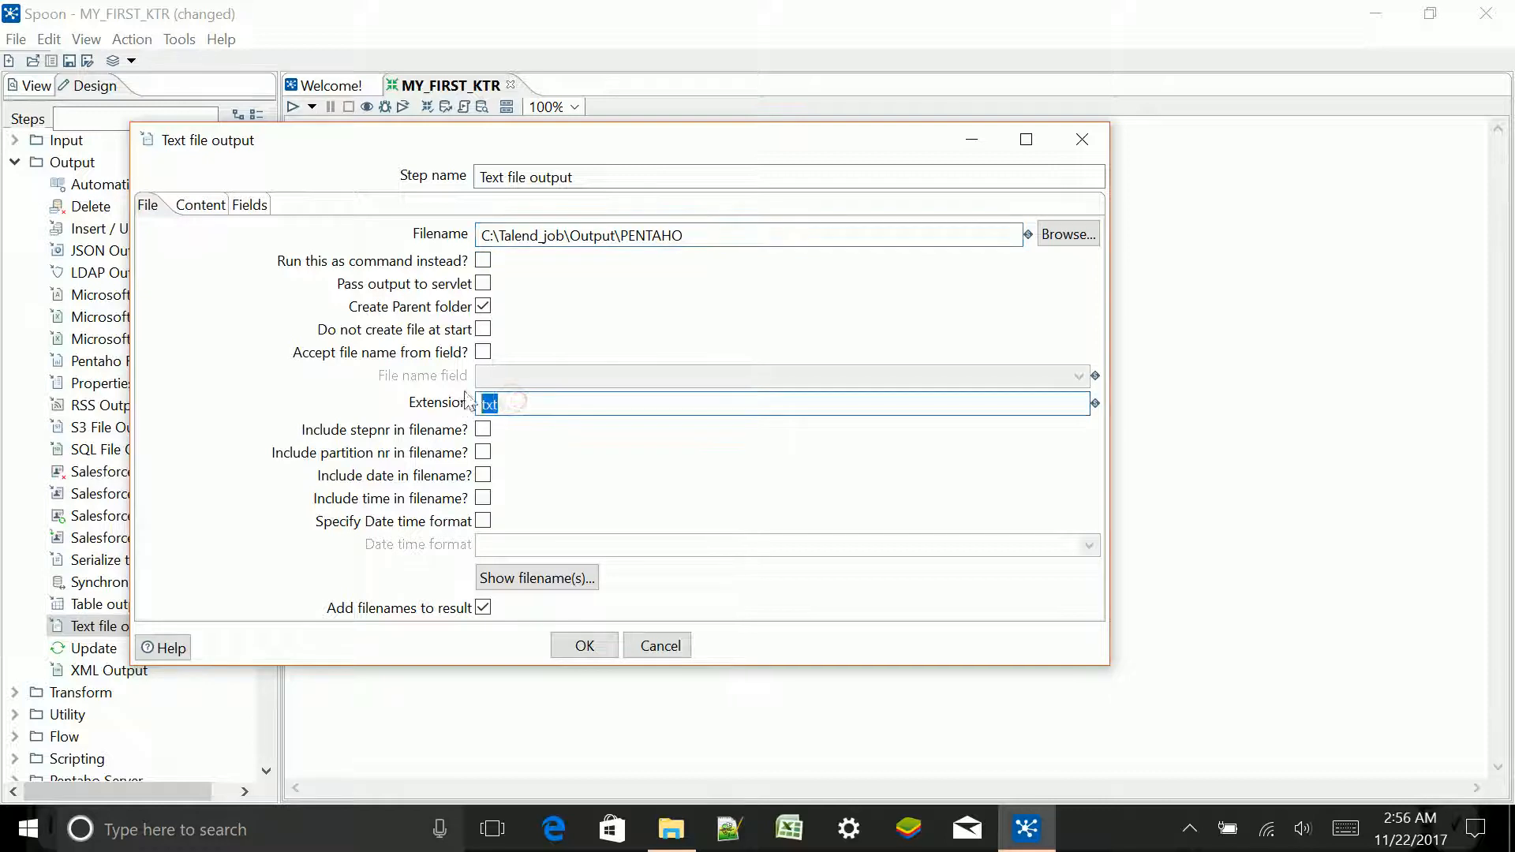
click(705, 236)
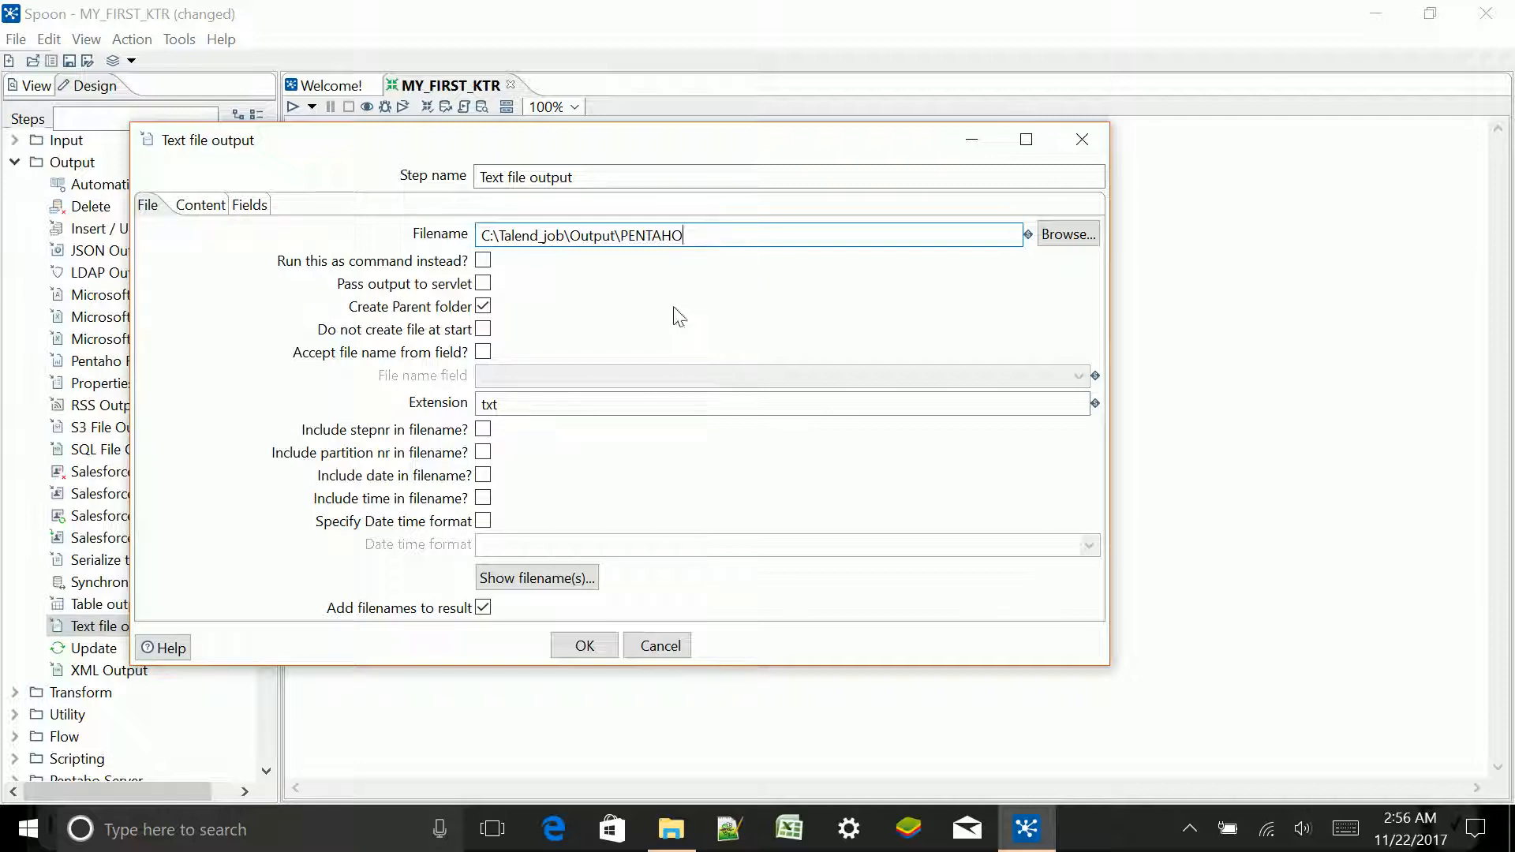
Turn on Append in the text file output's content settings and move the dialog clear of the step list.
click(208, 204)
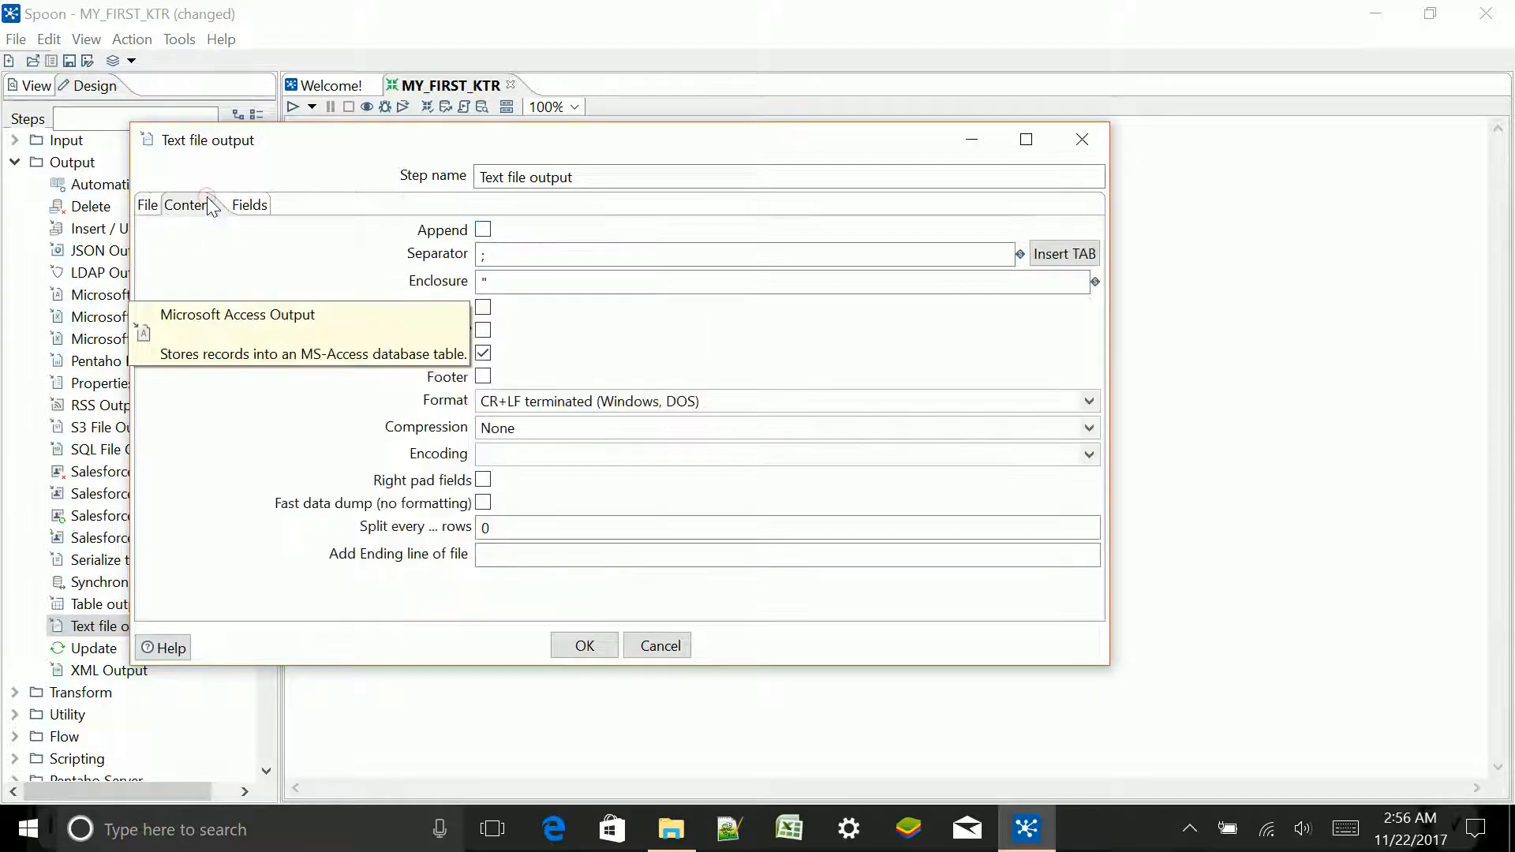
click(482, 233)
drag(432, 140, 706, 123)
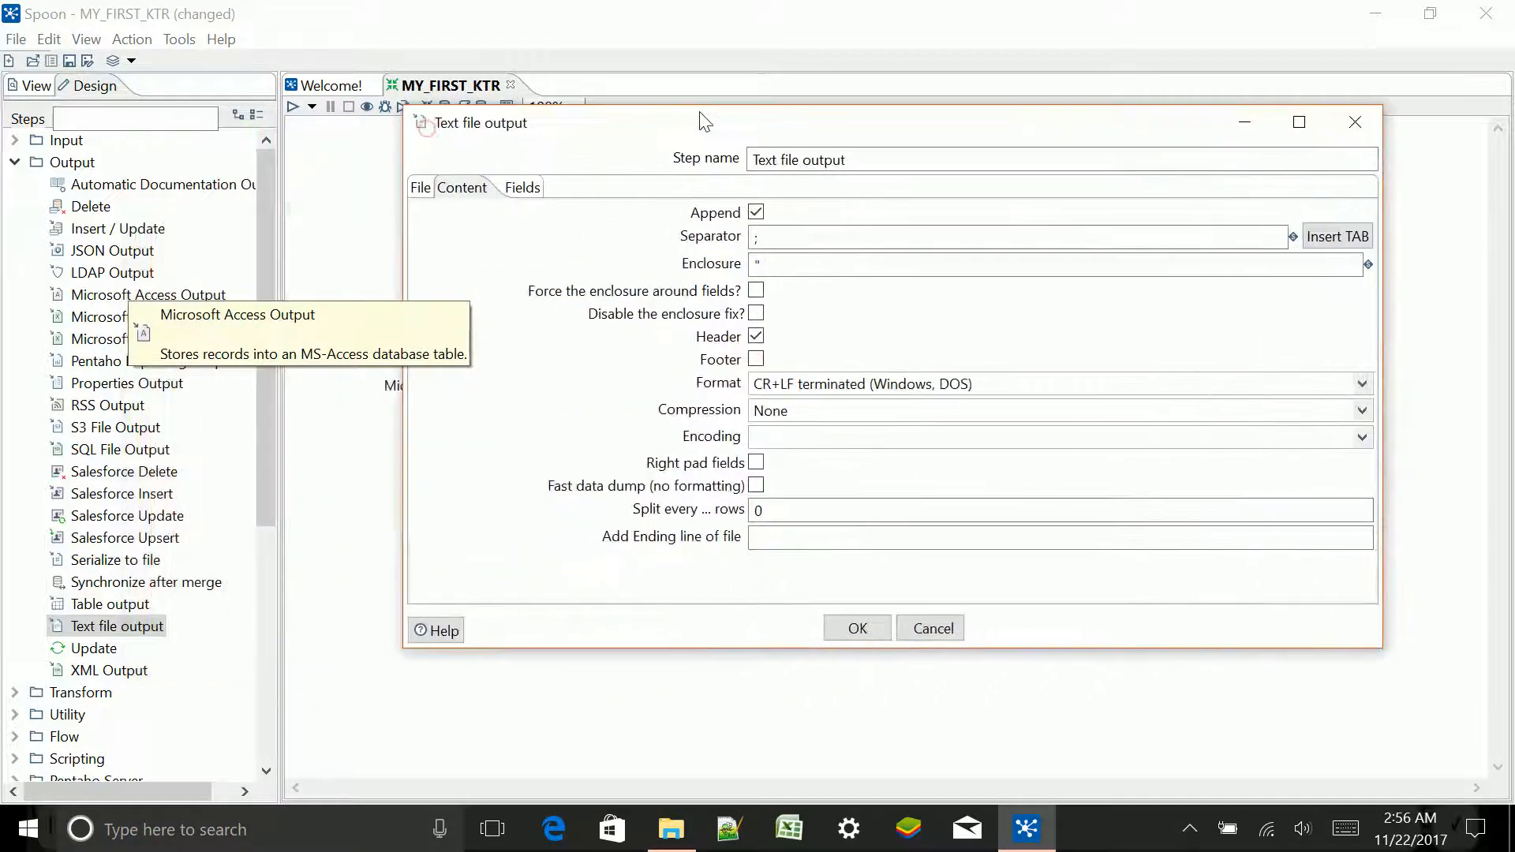
Replace the text file output's separator with PENTAHO and clear the enclosure character.
click(770, 237)
text(;)
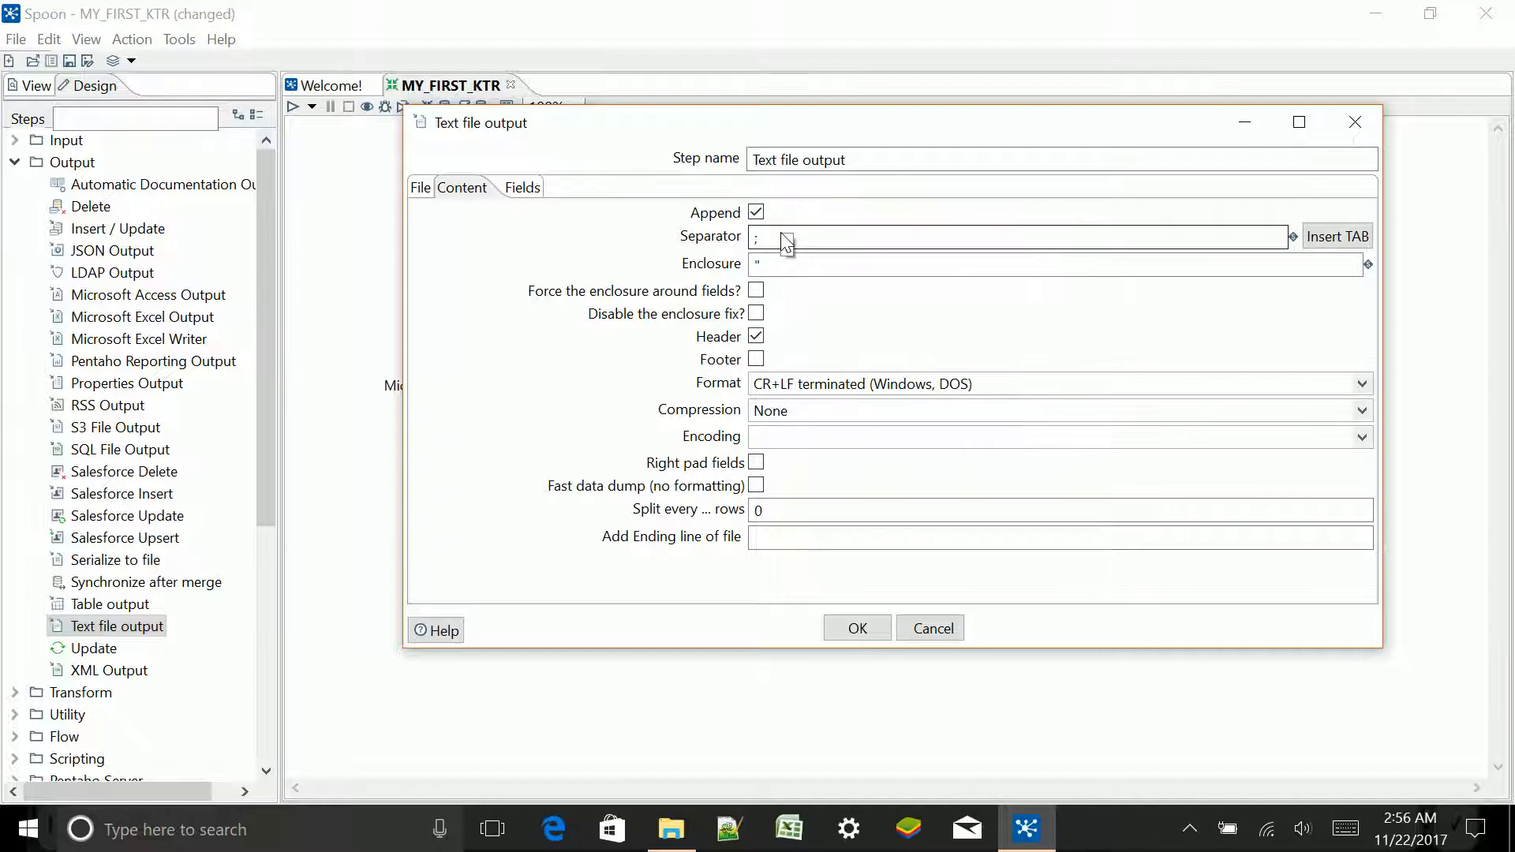
drag(770, 243, 714, 252)
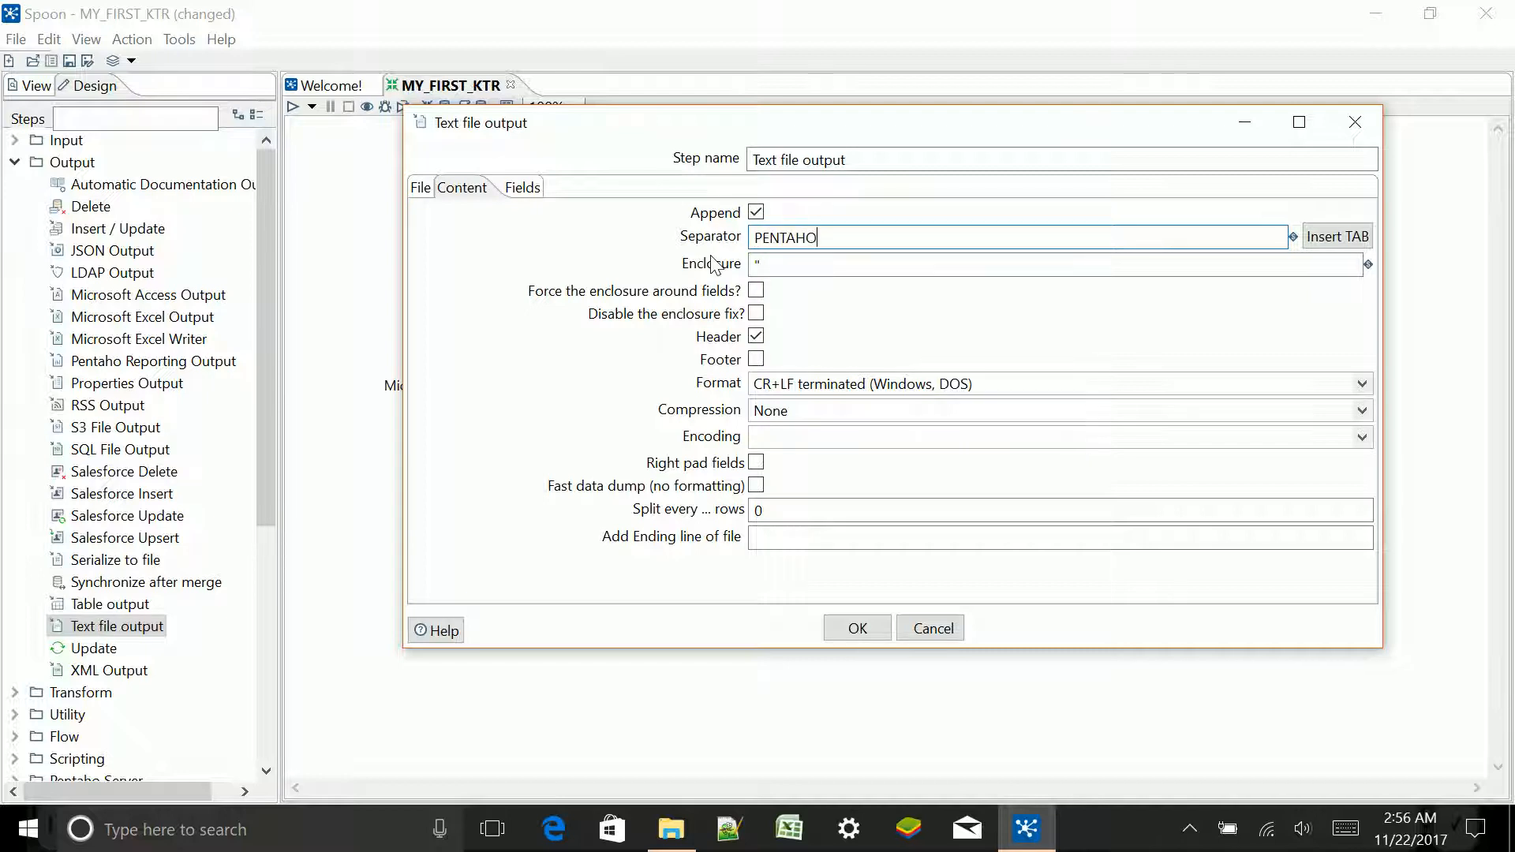
key(Left)
key(Left)
key(Left)
key(Left)
key(Left)
key(Left)
double_click(765, 268)
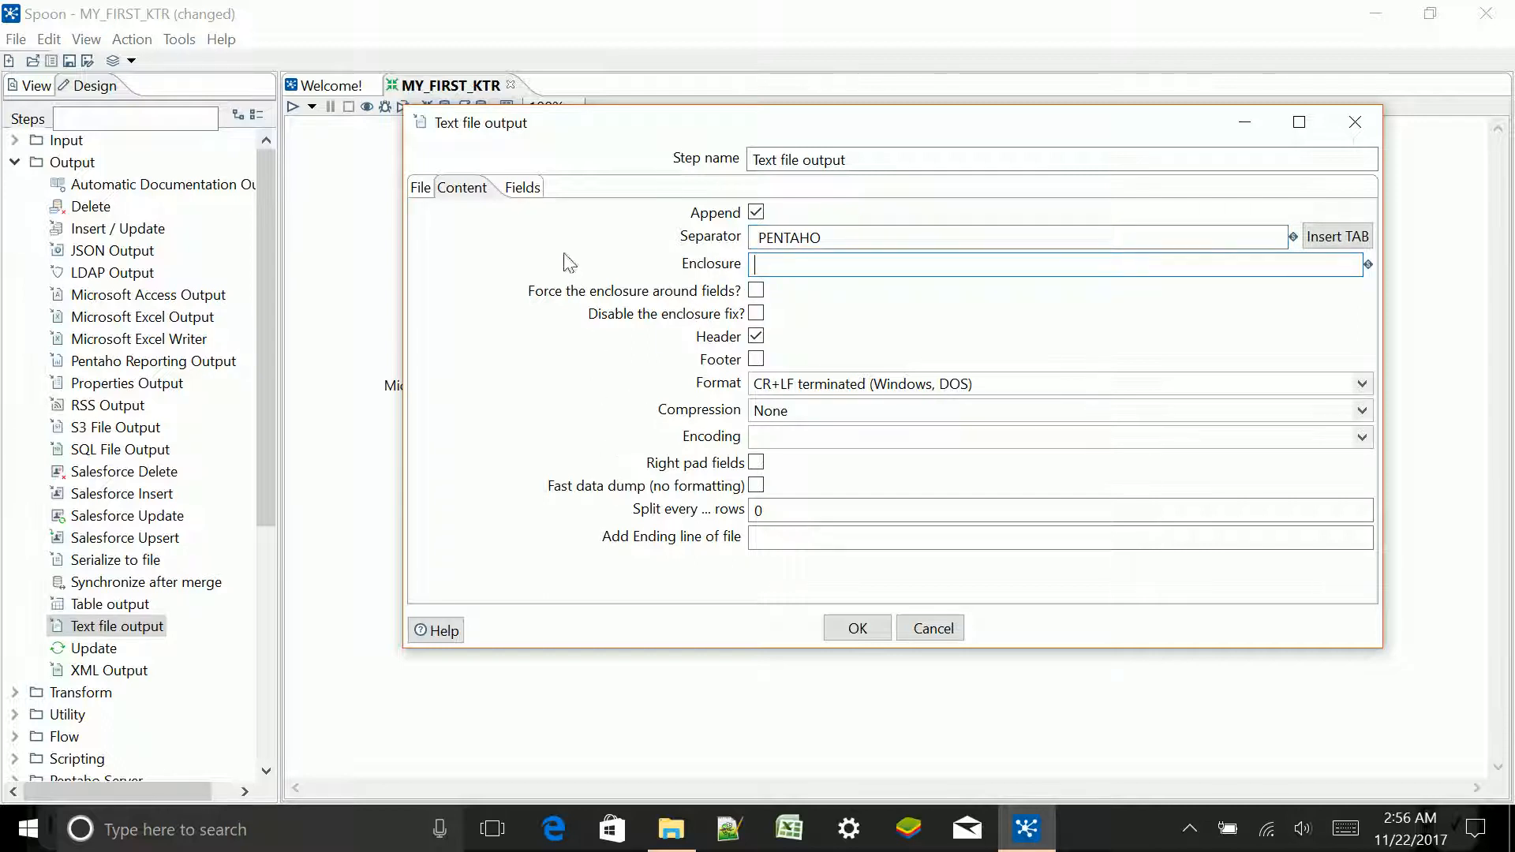
Fill the text file output's field list from the incoming fields and apply minimal width to them.
click(520, 188)
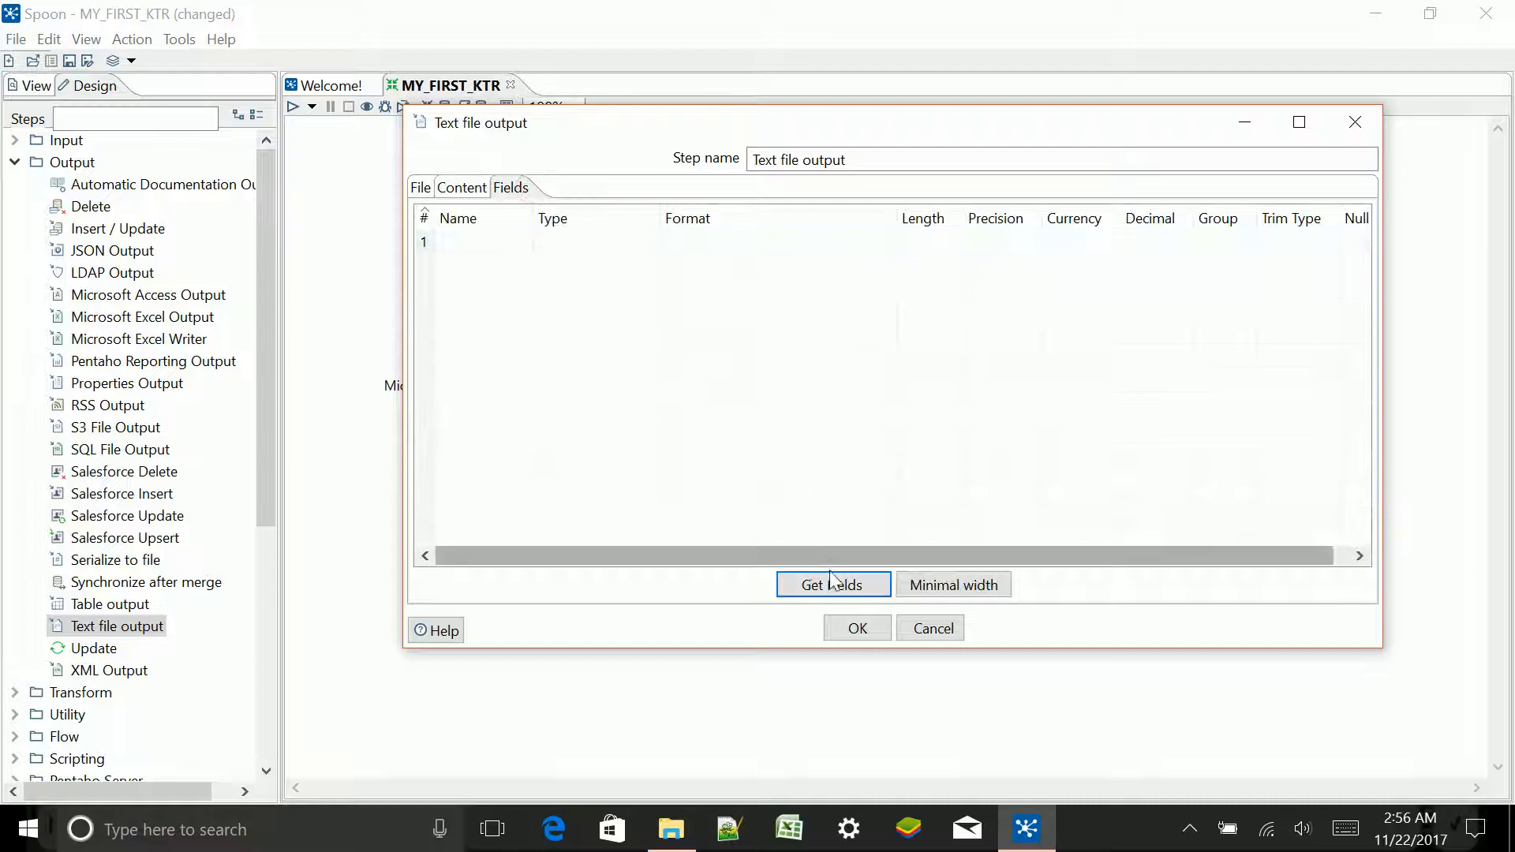
click(848, 590)
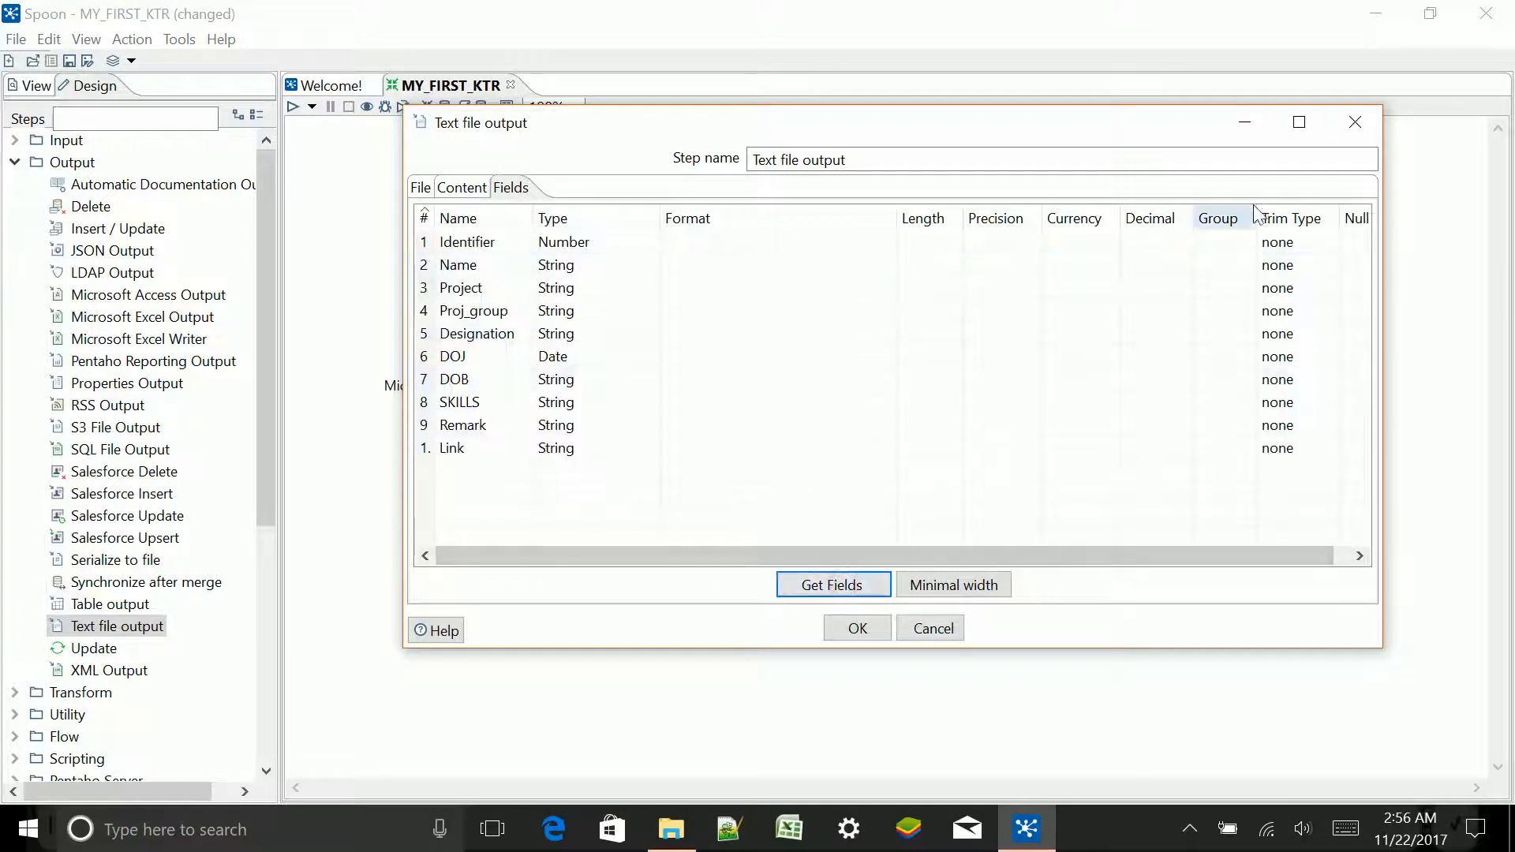
click(953, 585)
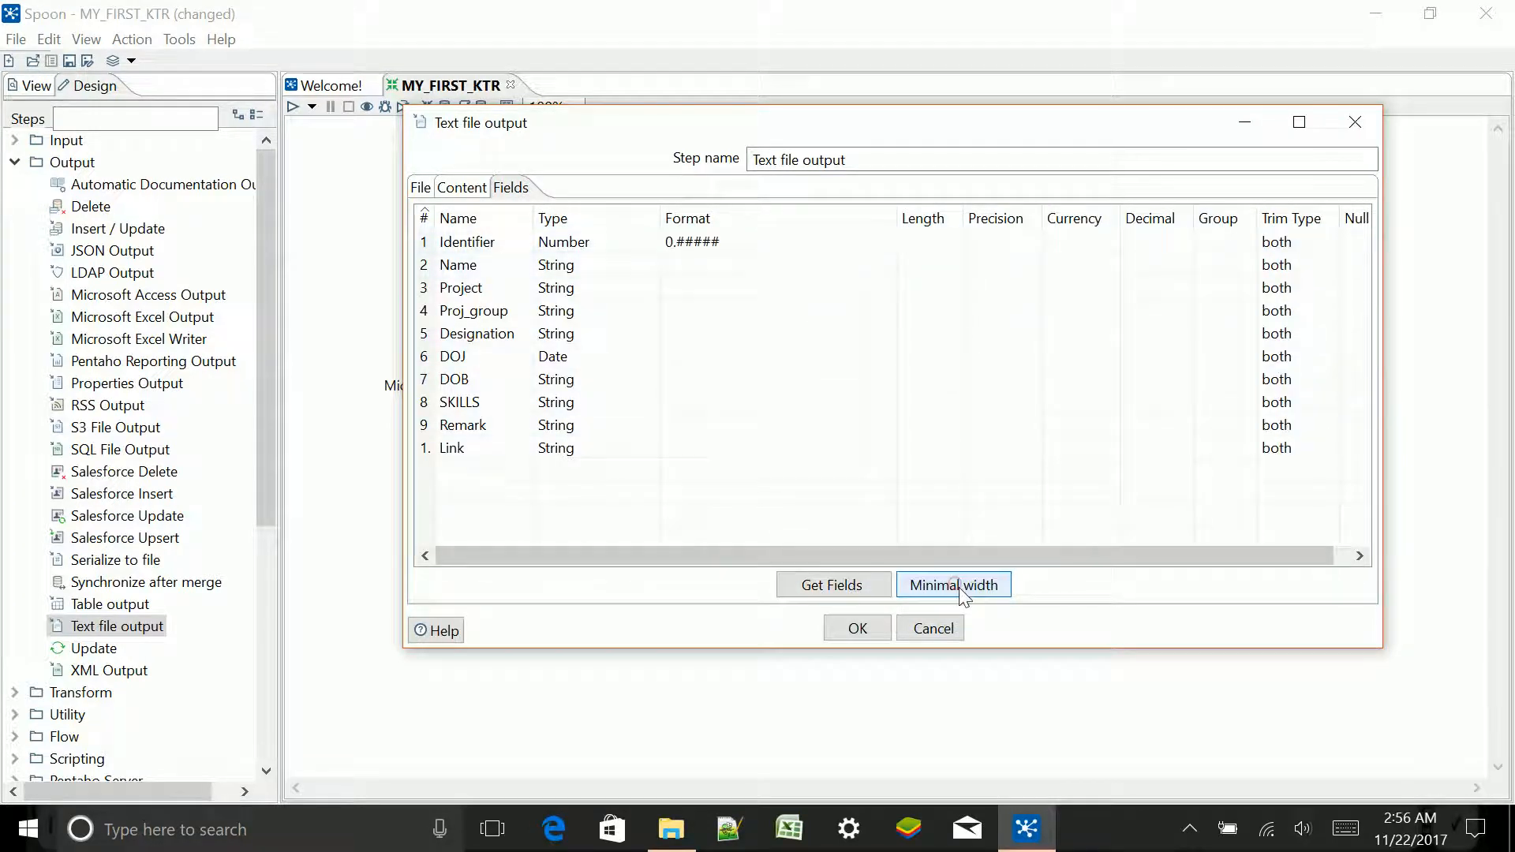
Clear the Identifier field's format in the text file output, accept the step settings and save the transformation.
click(734, 245)
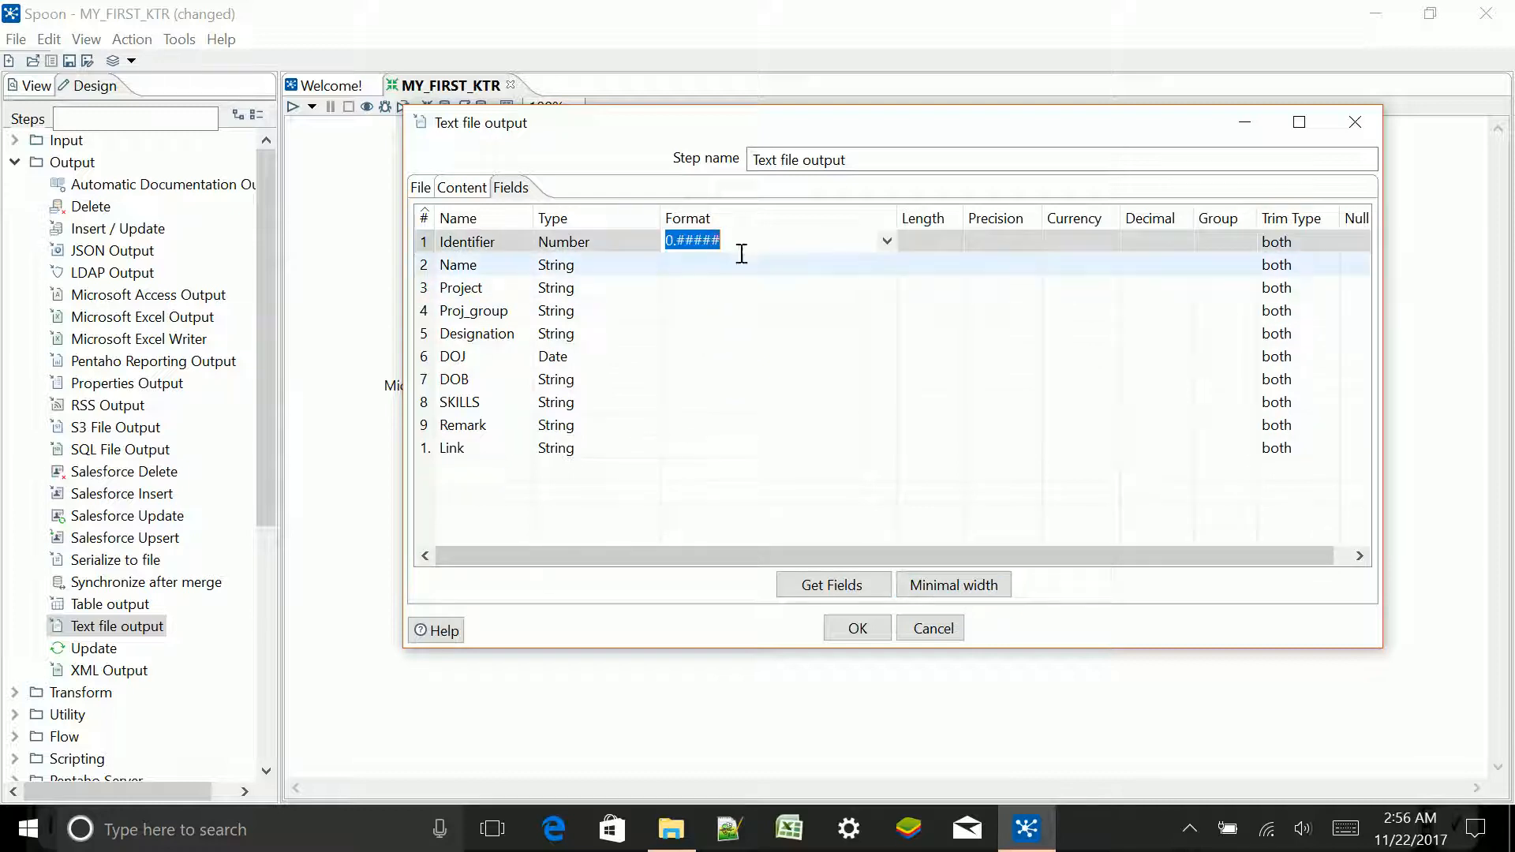
key(Delete)
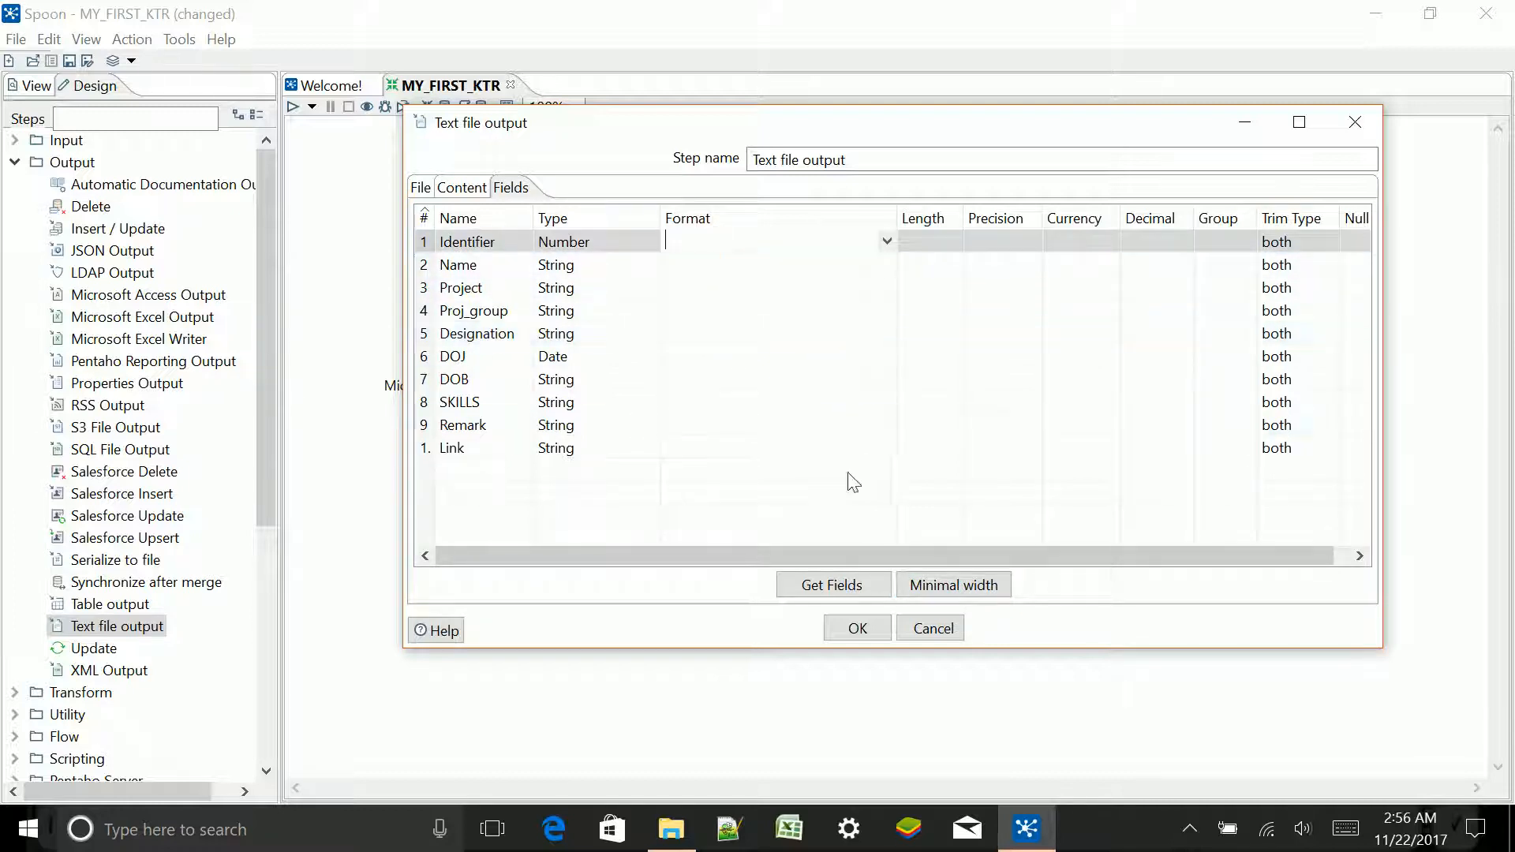
click(881, 626)
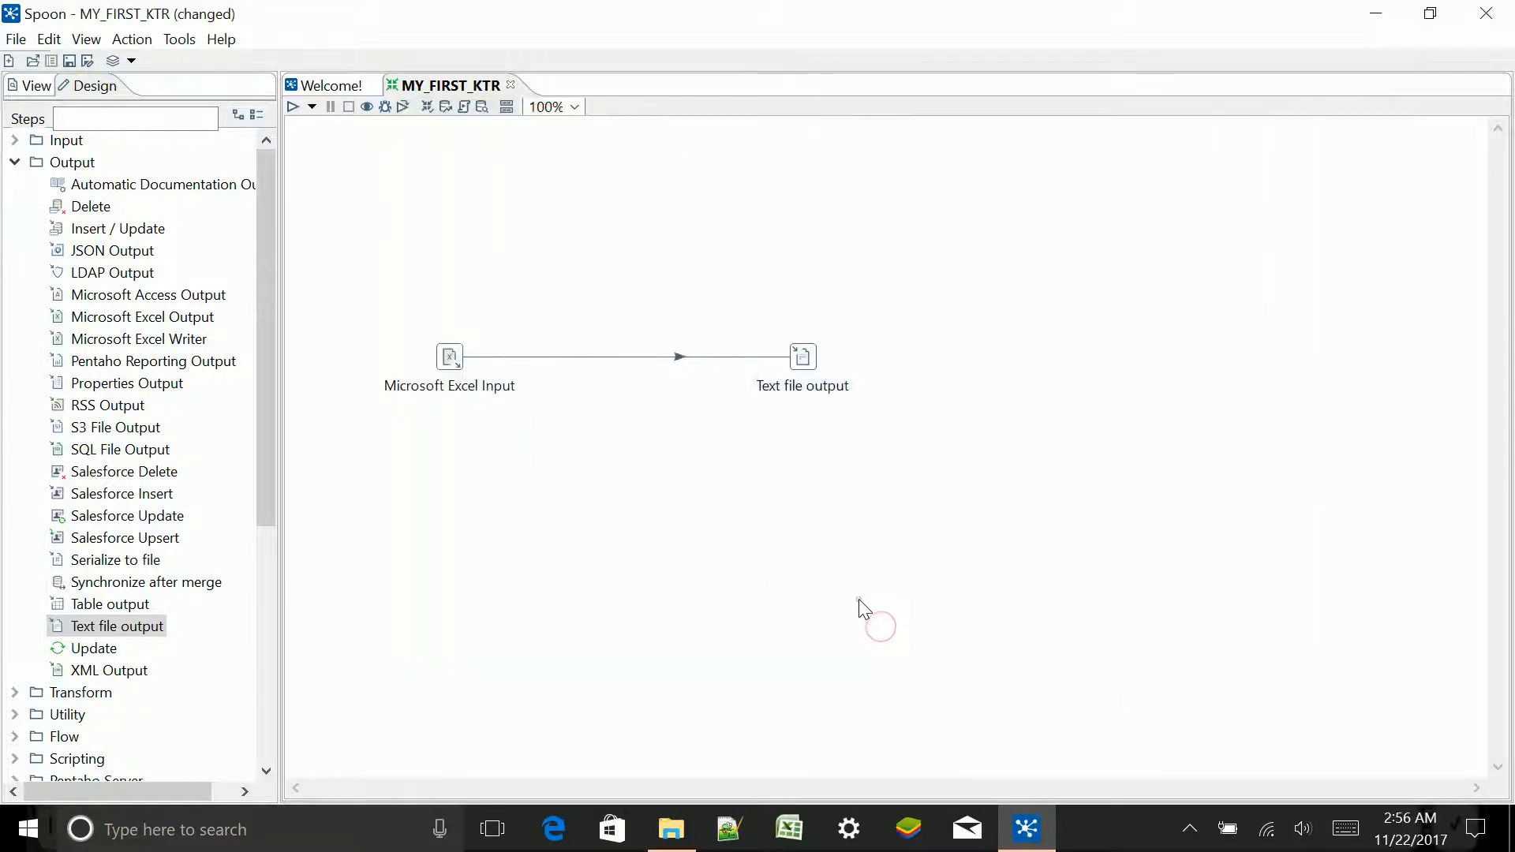
key(ctrl+s)
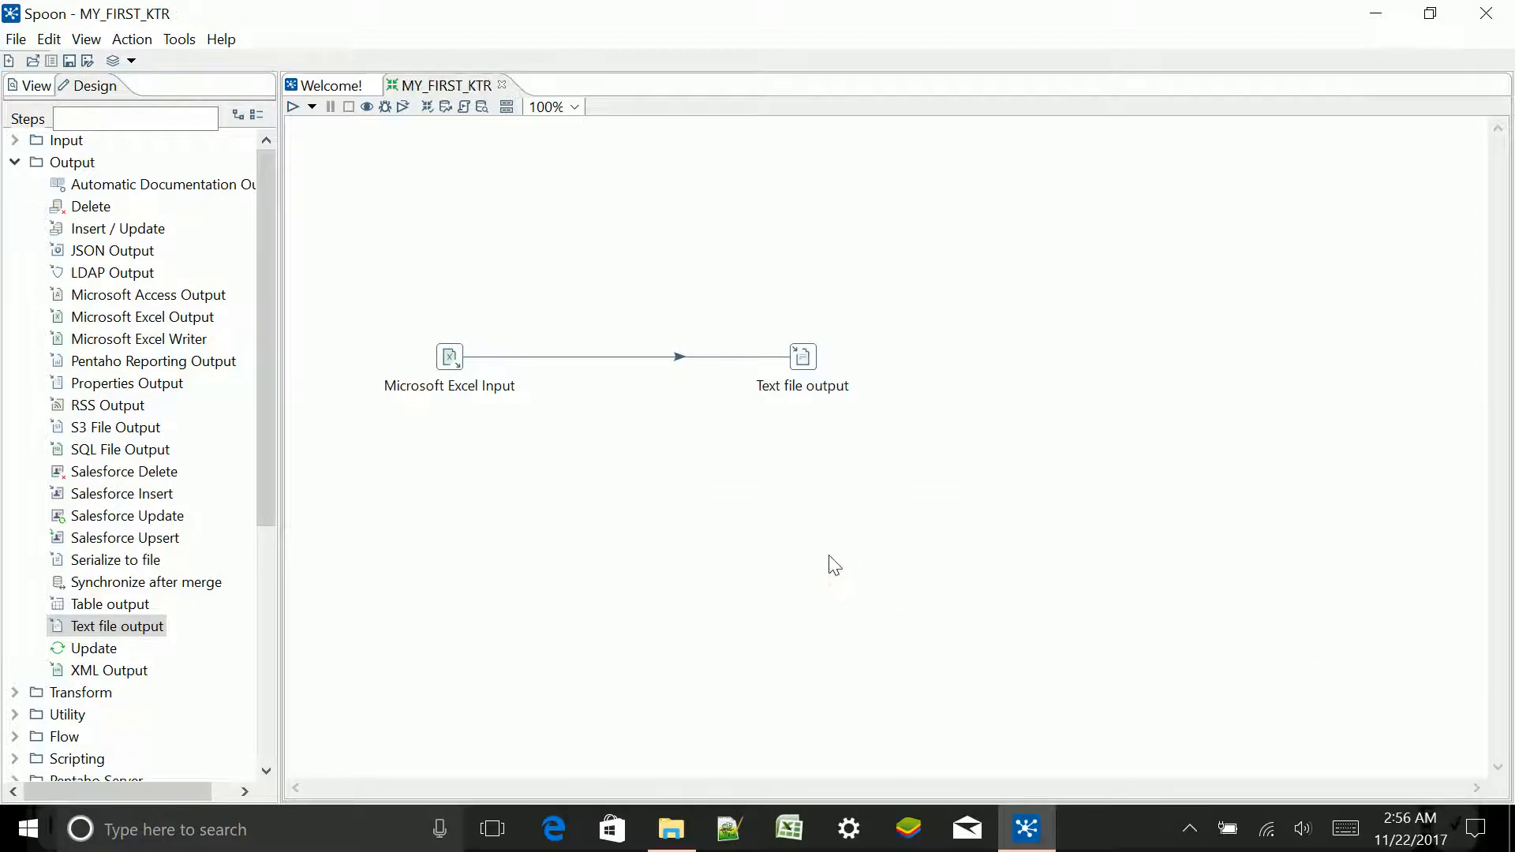
Check the contents of the Talend_job Output folder in File Explorer and return to Spoon.
click(670, 828)
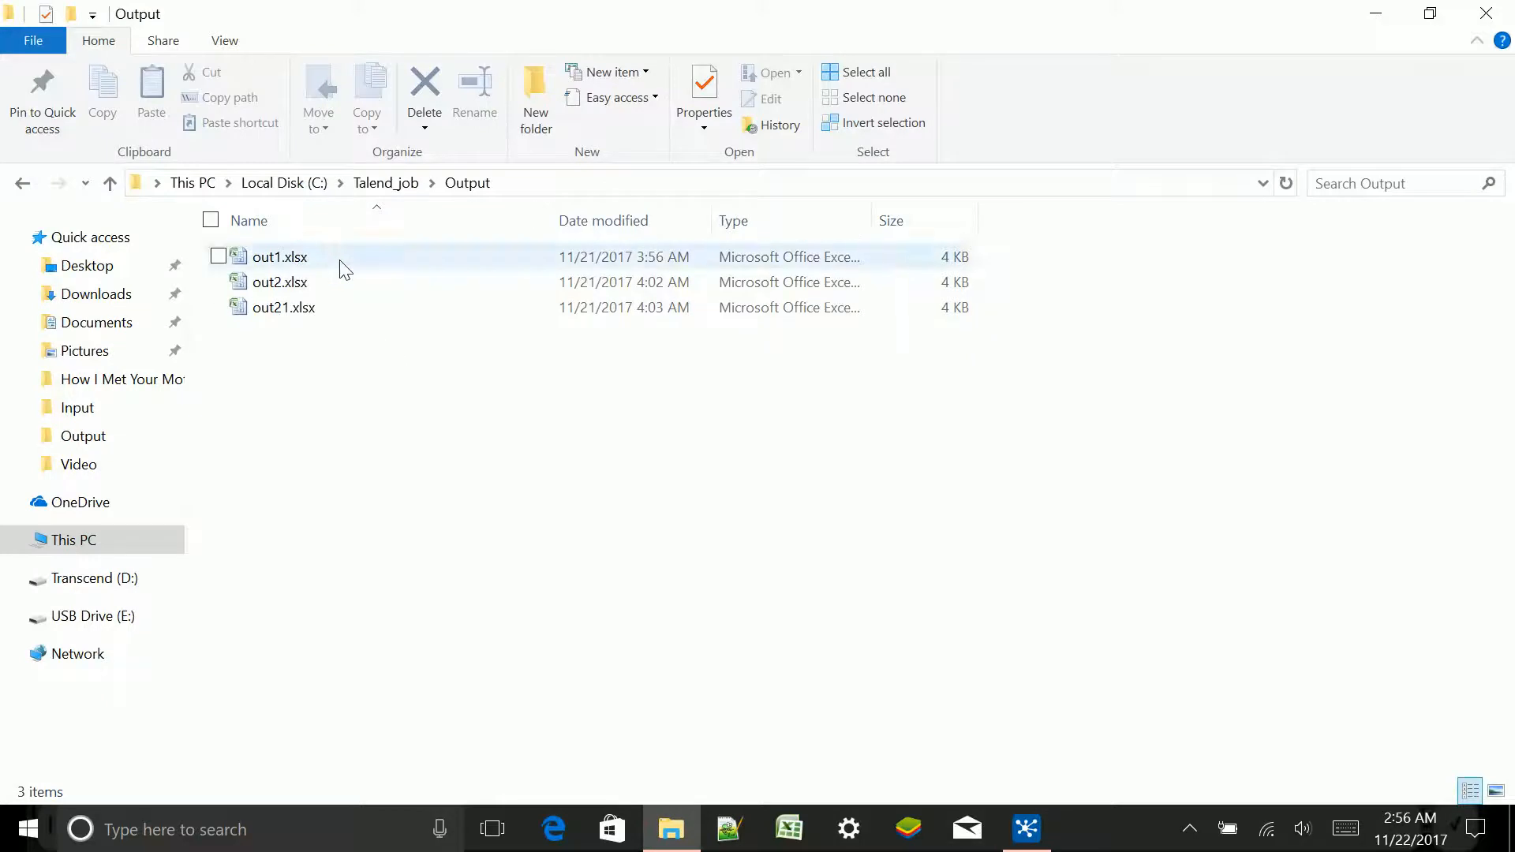
key(alt+Tab)
key(alt+Tab)
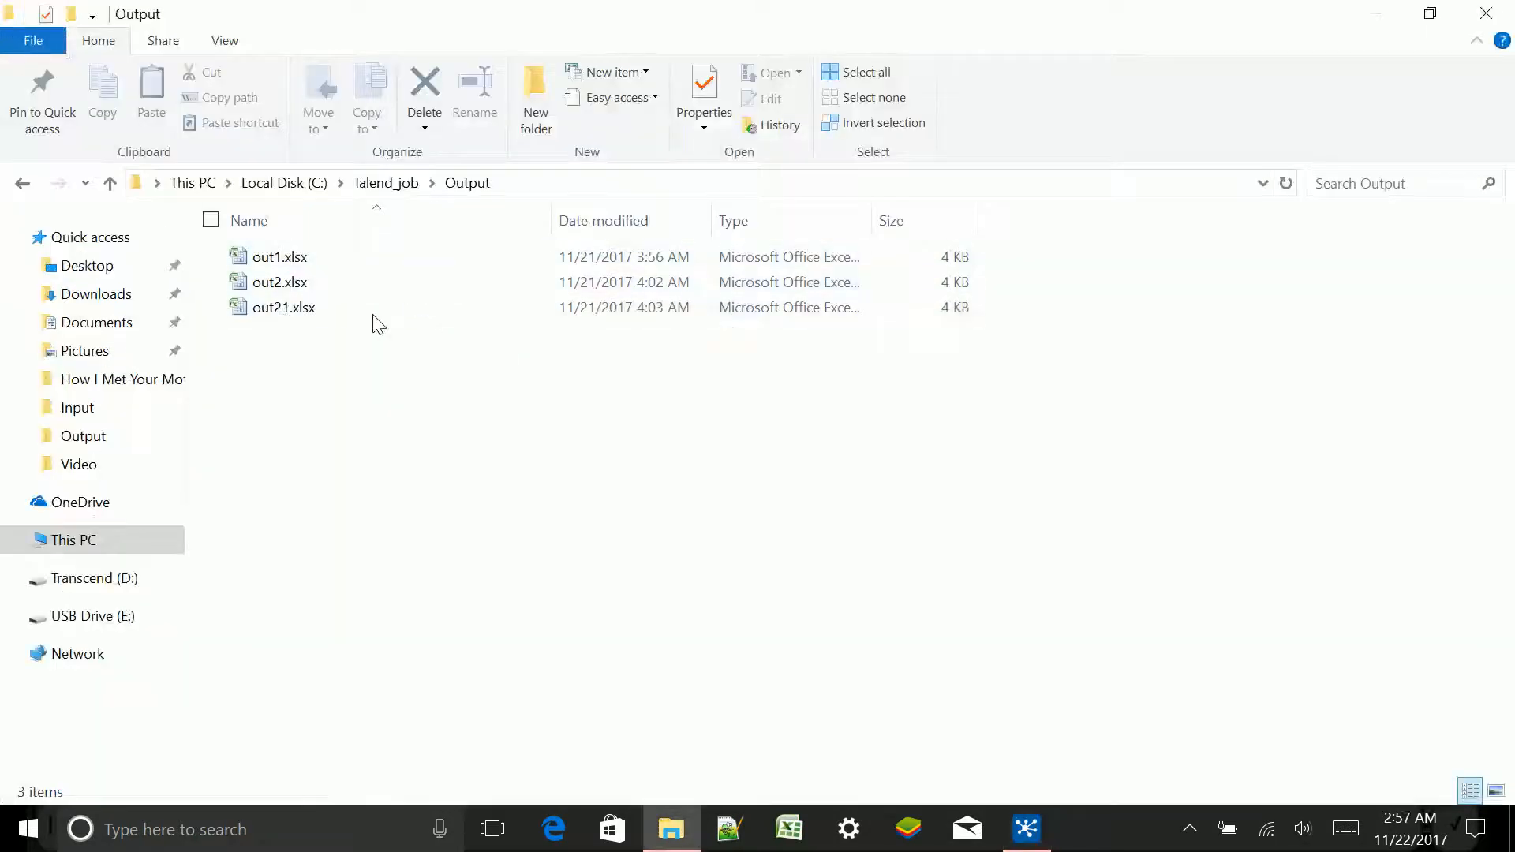
key(alt+Tab)
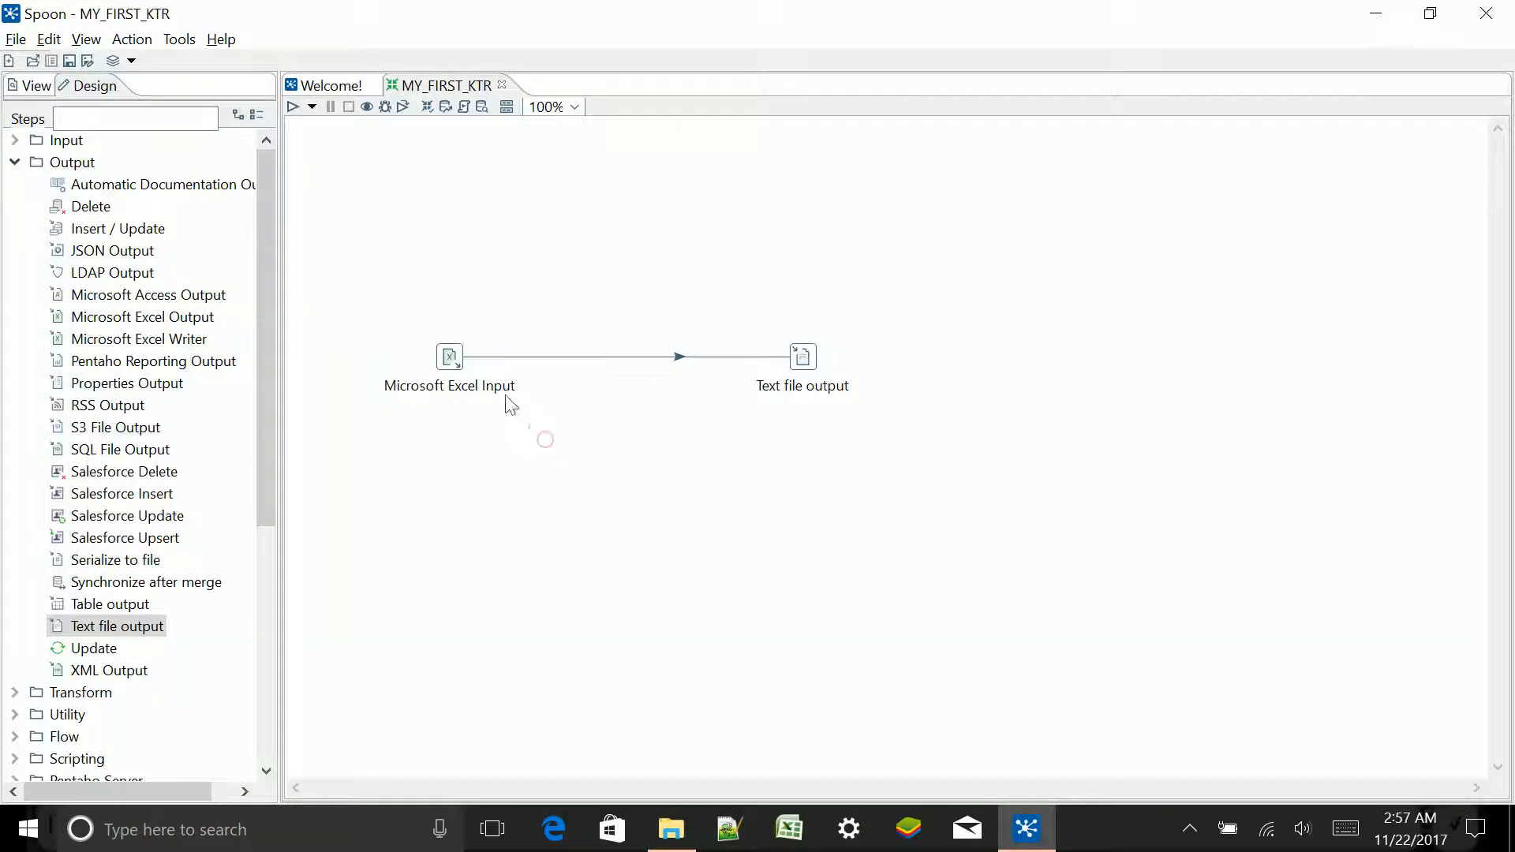
Run the transformation locally, keeping the Basic log level.
click(312, 108)
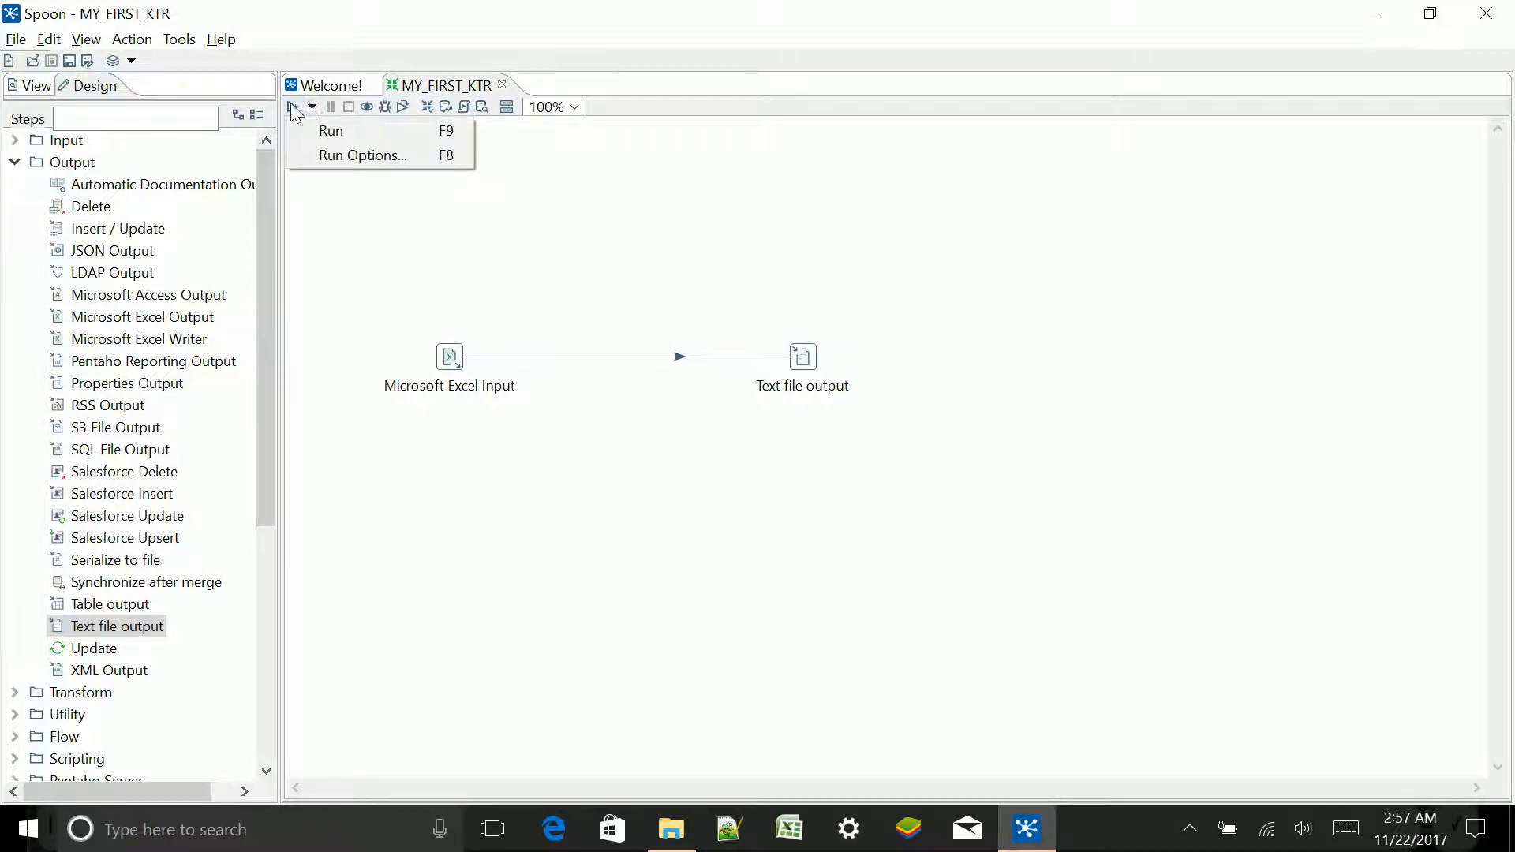
click(297, 106)
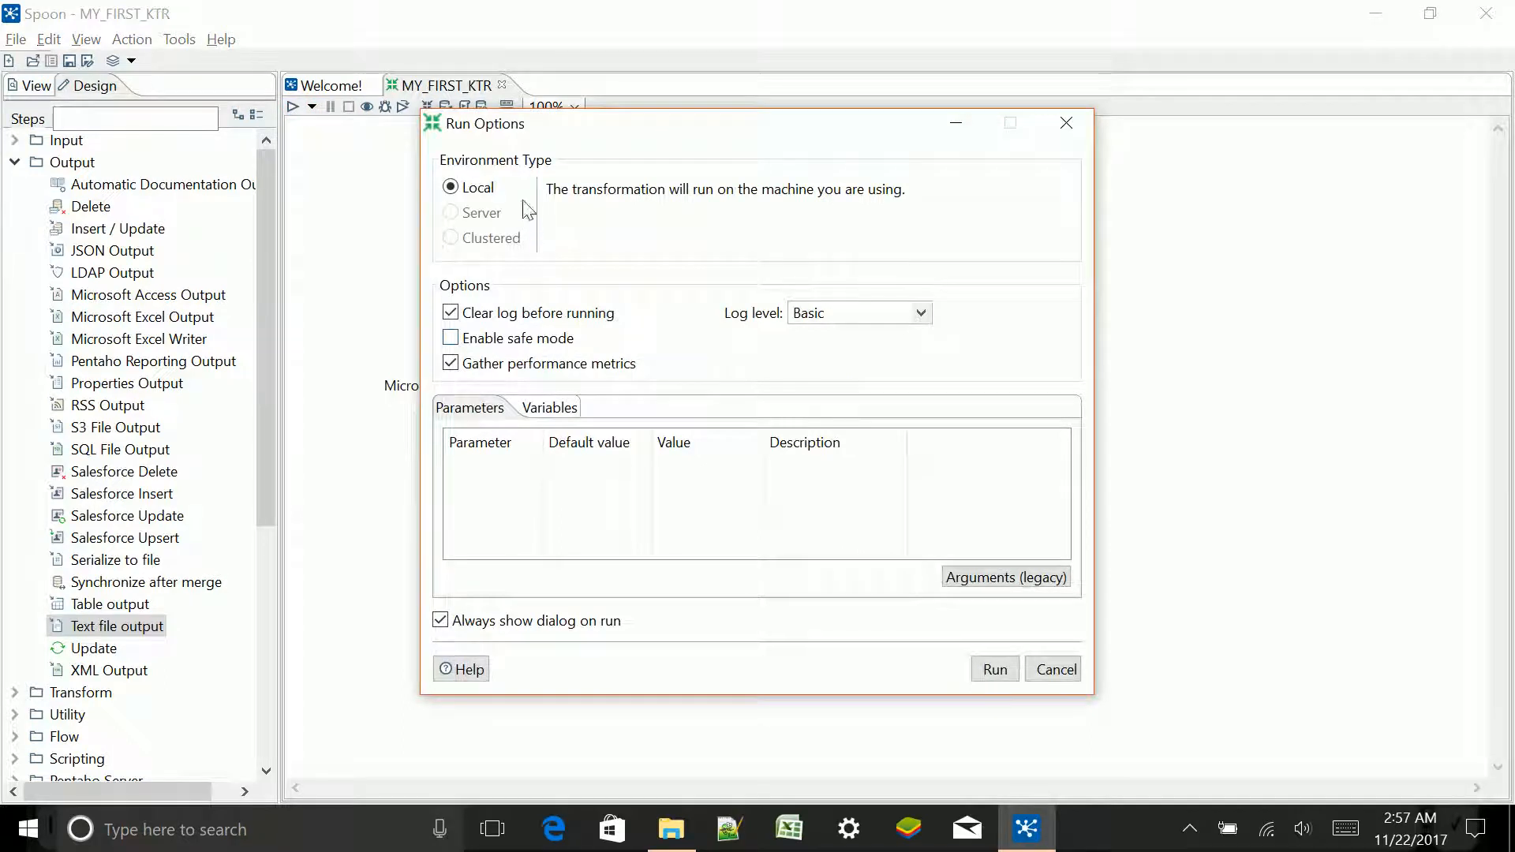
drag(536, 130, 655, 172)
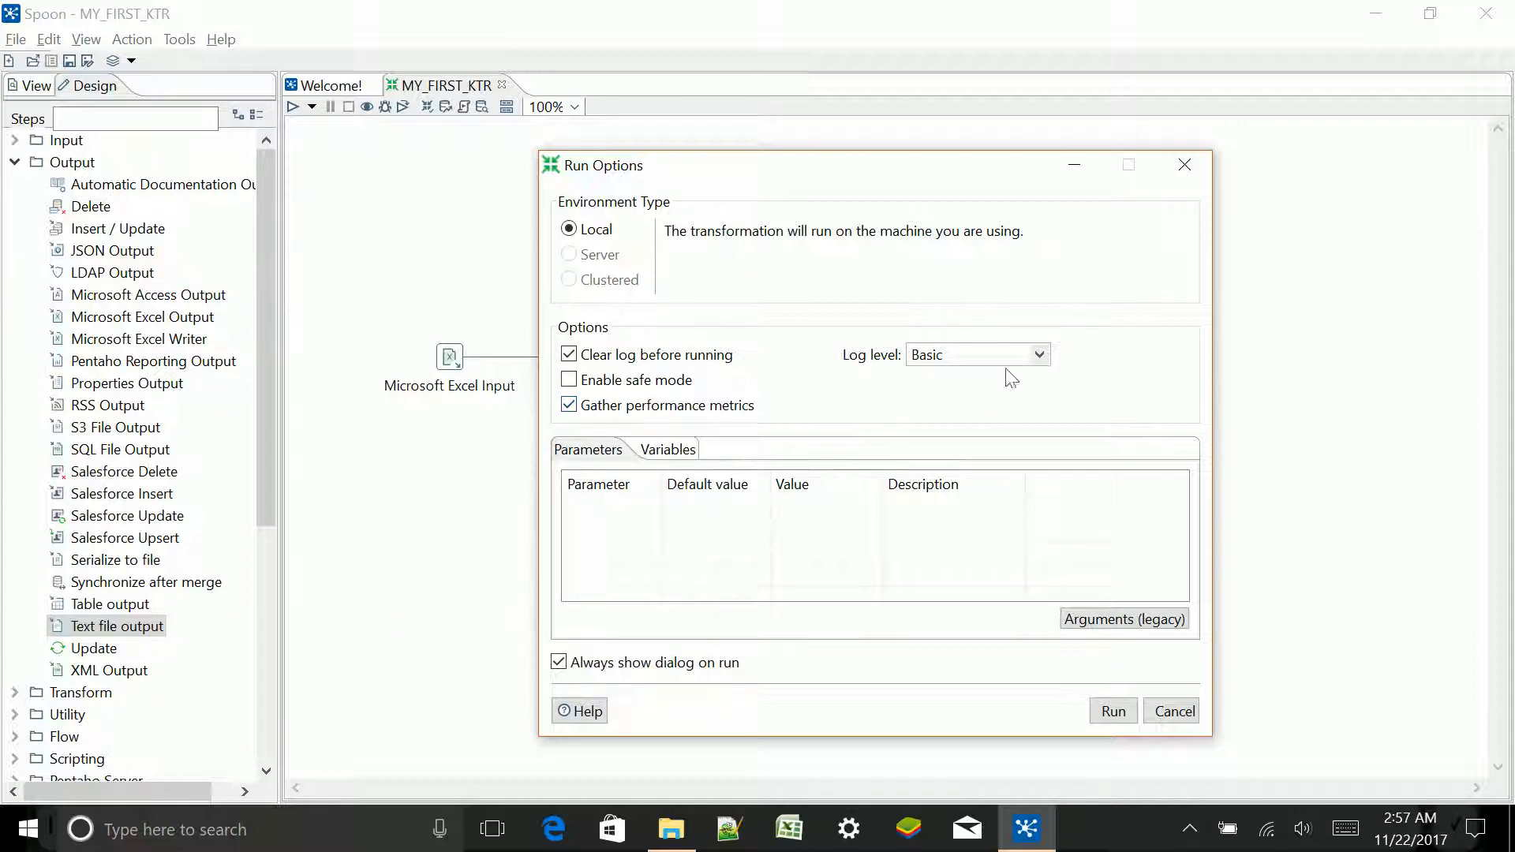
click(1039, 354)
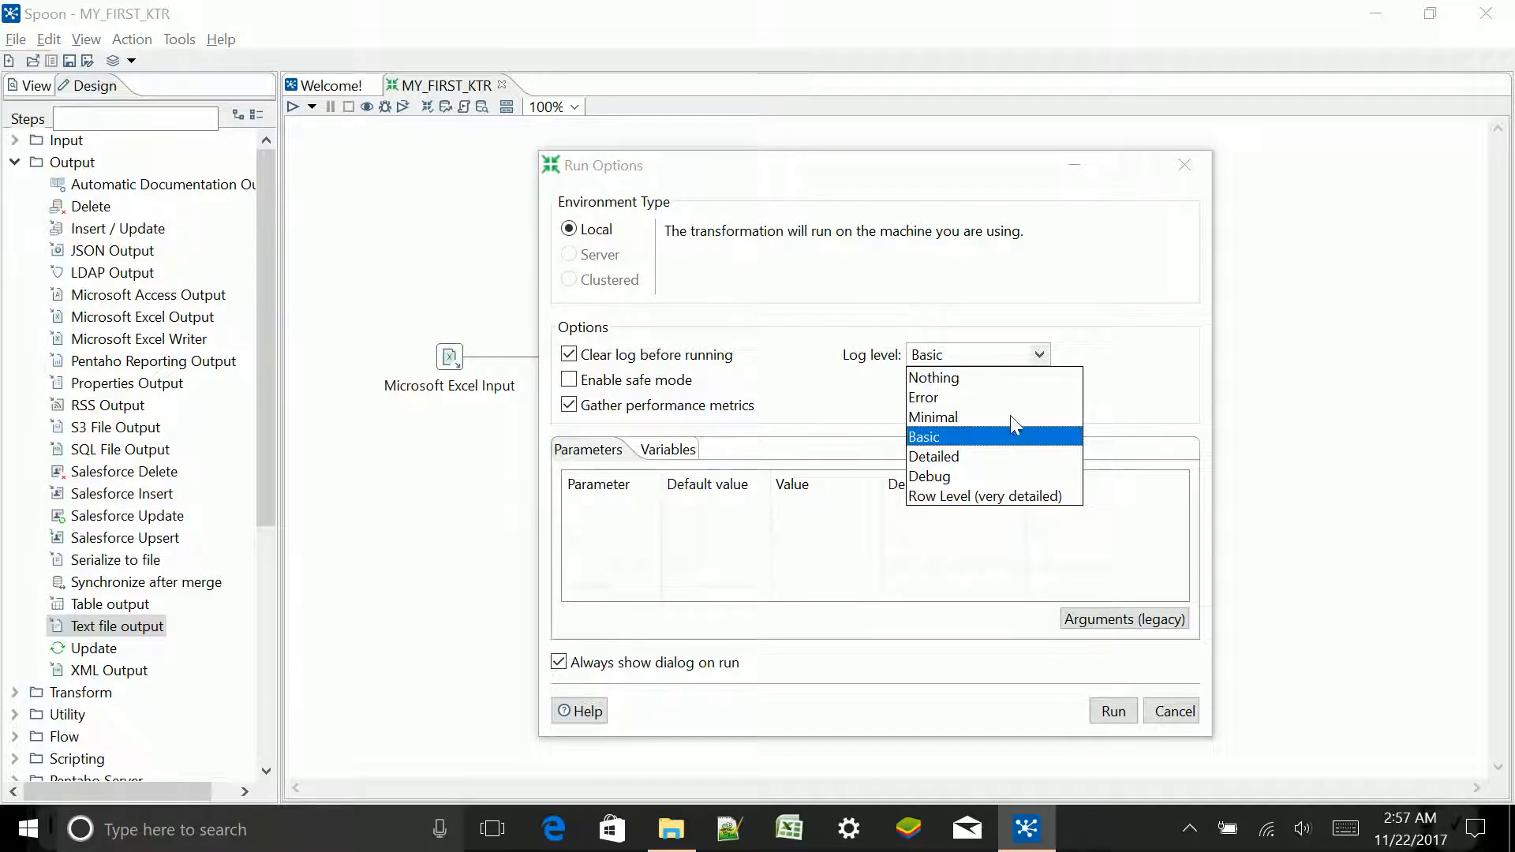
click(964, 659)
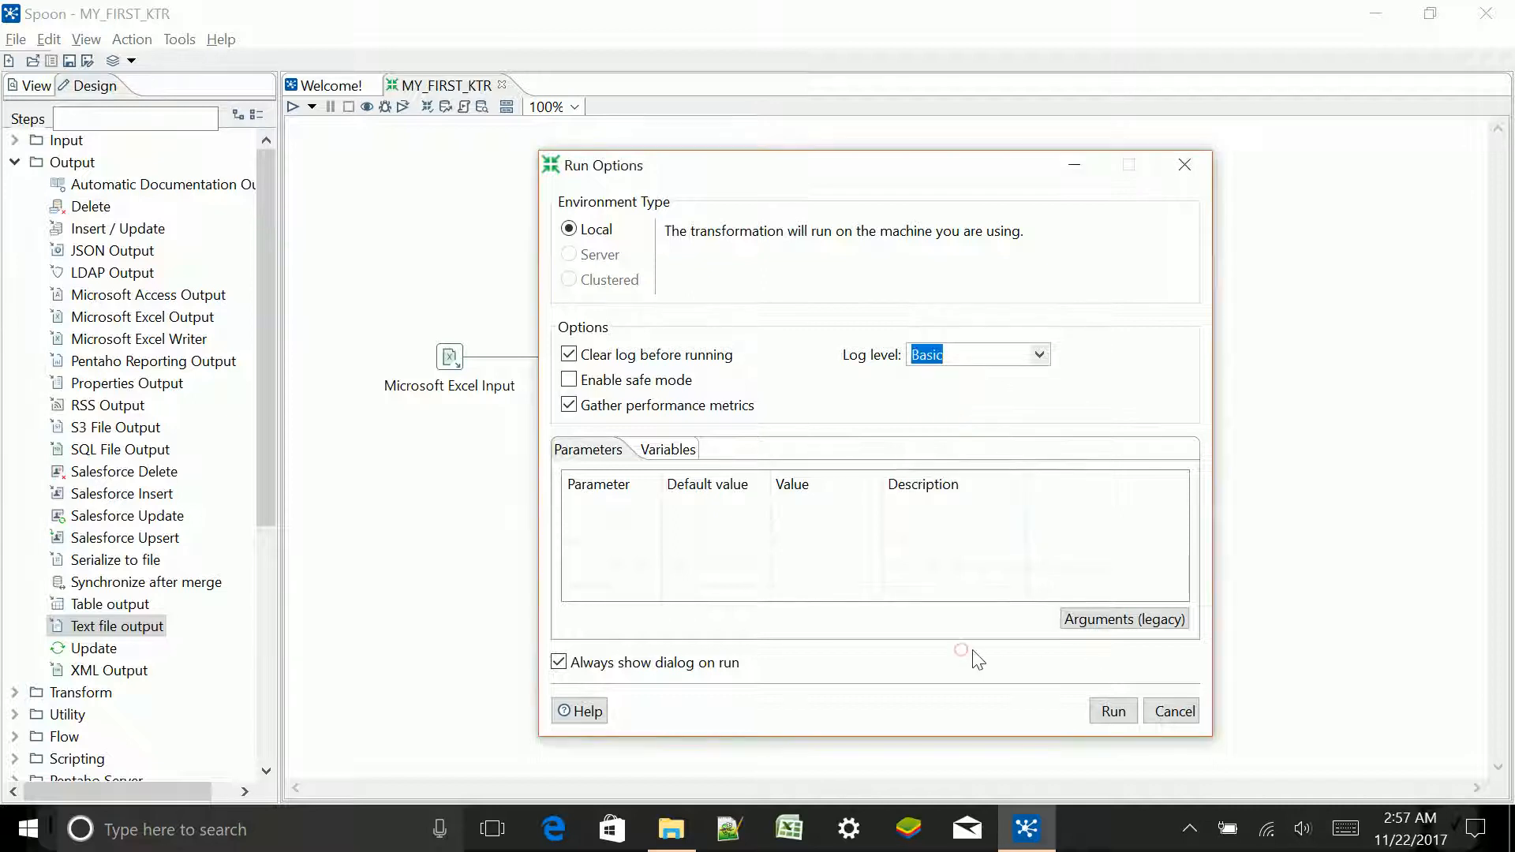
click(1111, 711)
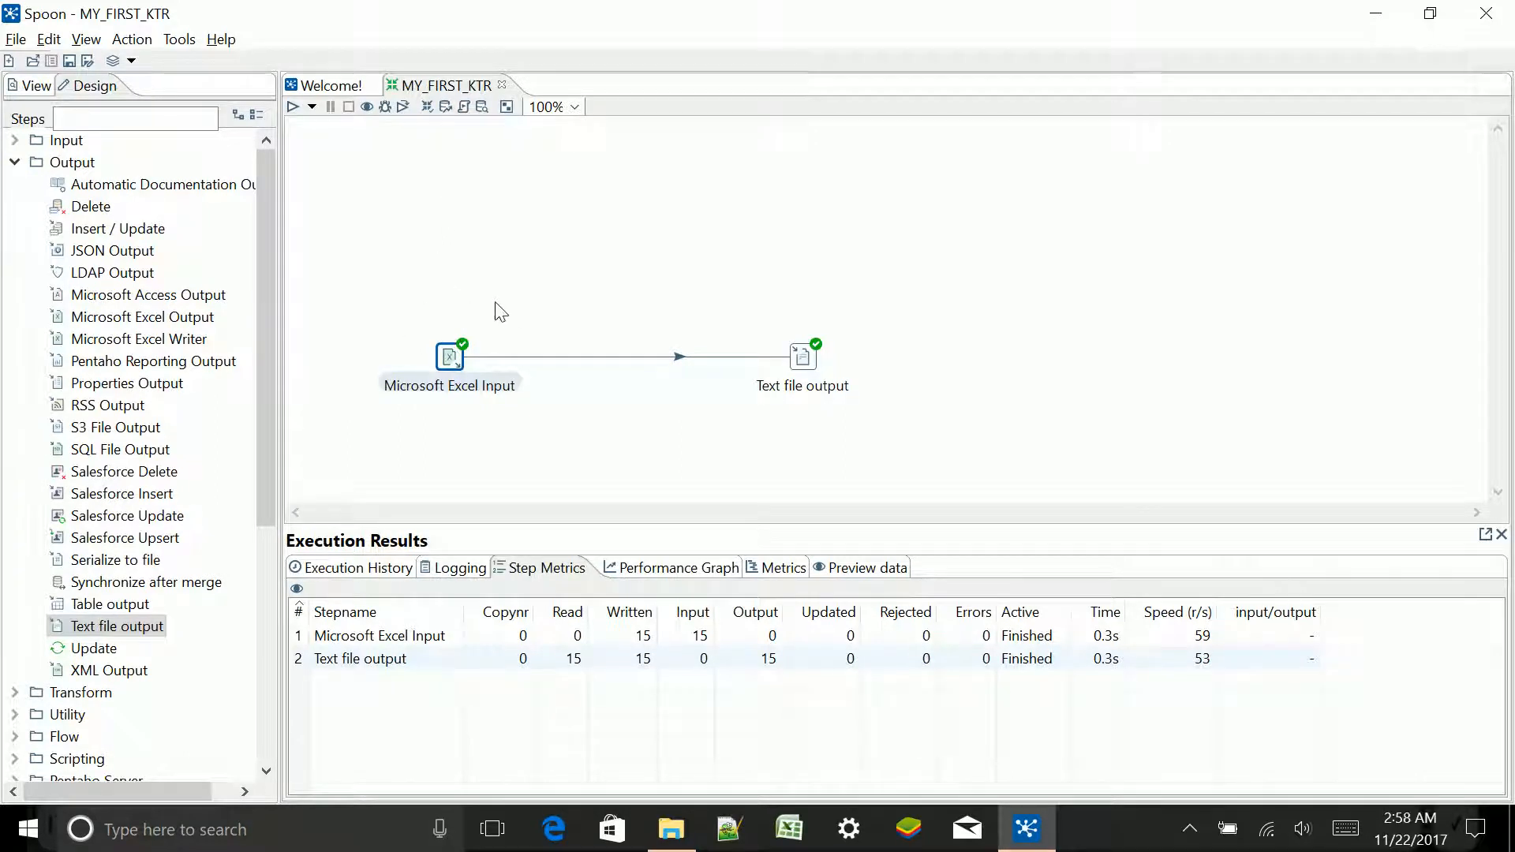
Examine the run's execution history and its log entries for the start, each step and completion.
click(347, 563)
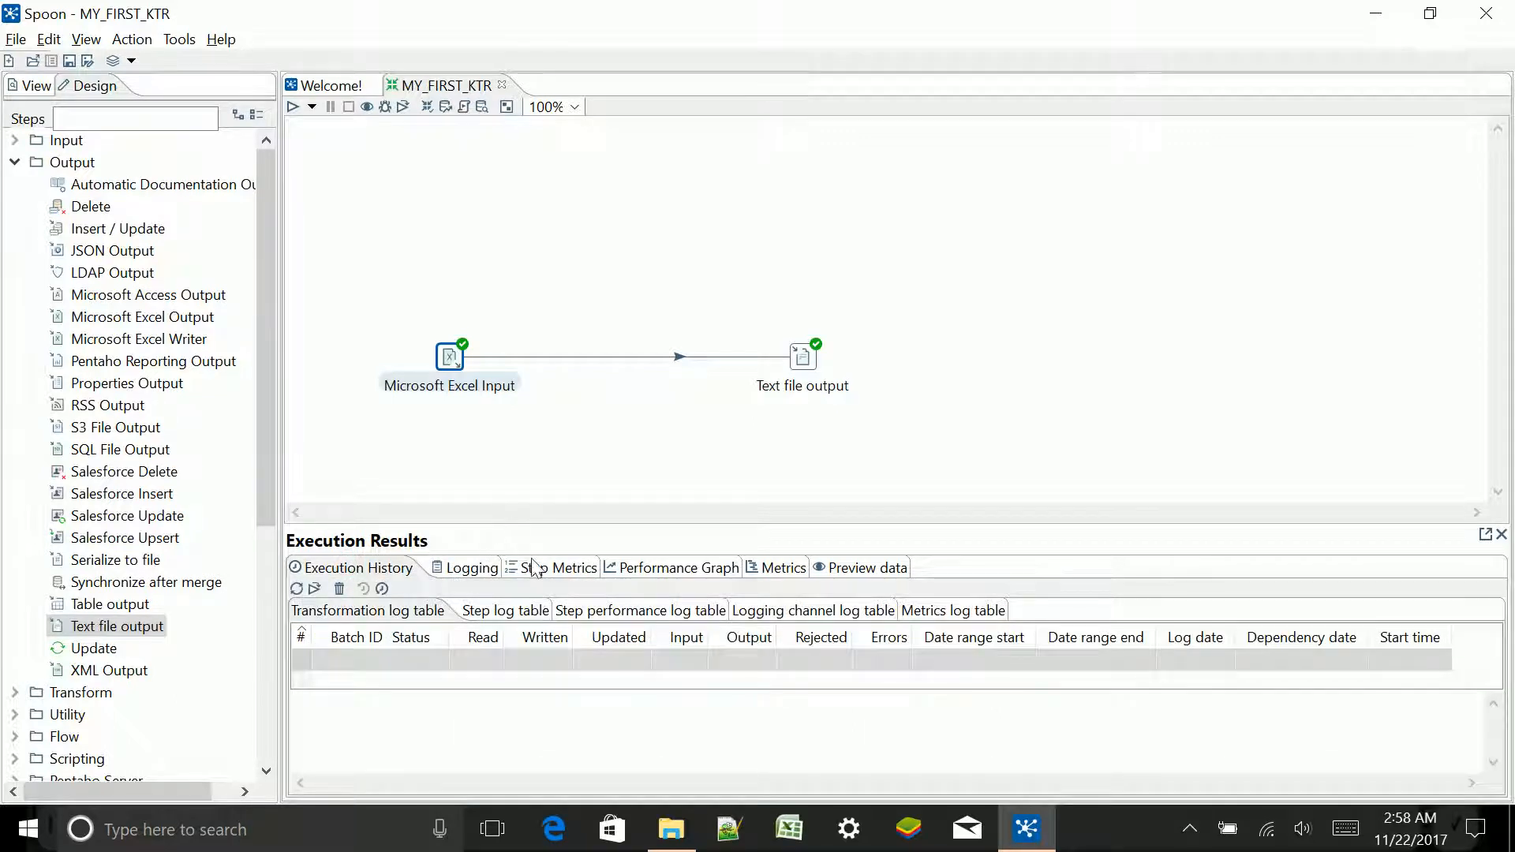
click(464, 569)
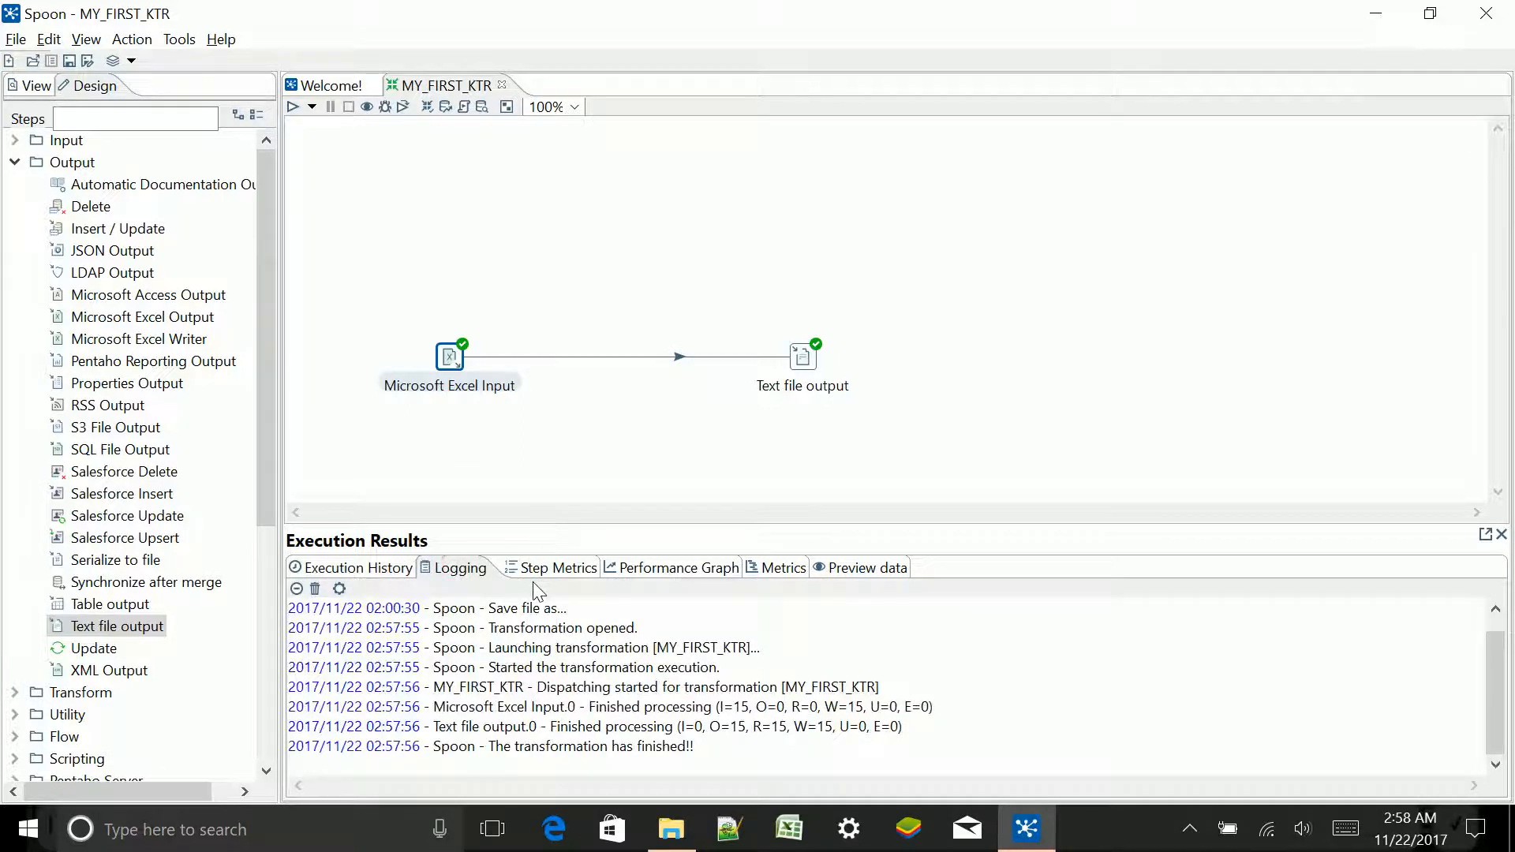
drag(489, 609, 496, 616)
drag(362, 606, 426, 606)
click(442, 629)
scroll(422, 636, up, 1)
drag(436, 606, 477, 622)
click(468, 647)
scroll(490, 665, down, 1)
drag(492, 685, 575, 706)
click(580, 714)
drag(460, 708, 695, 726)
click(695, 726)
Examine the step metrics of Microsoft Excel Input and Text file output, including rows, errors, status and speed.
click(550, 570)
click(401, 641)
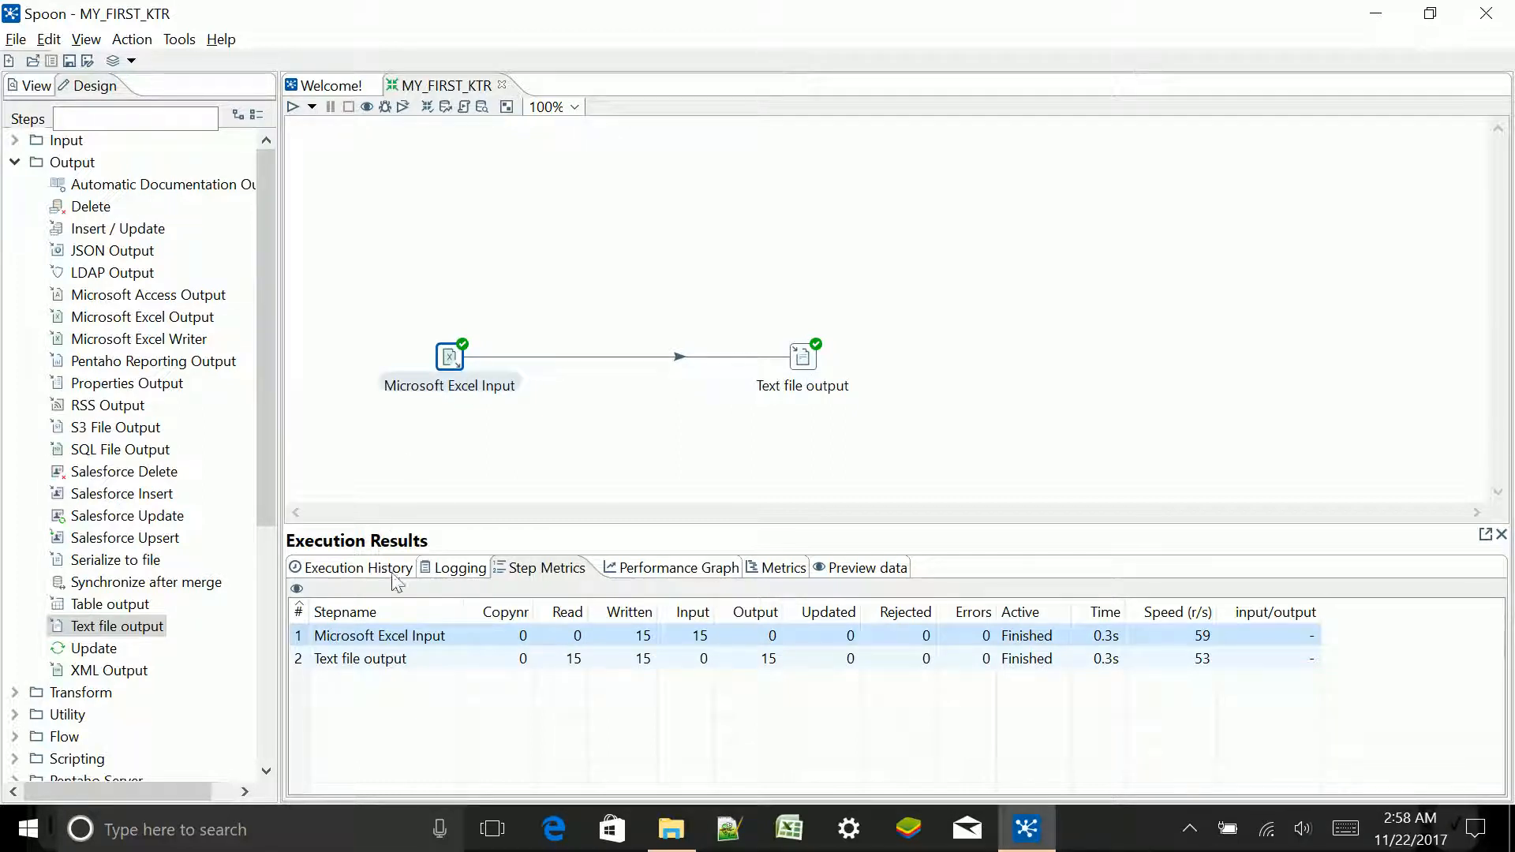
click(405, 658)
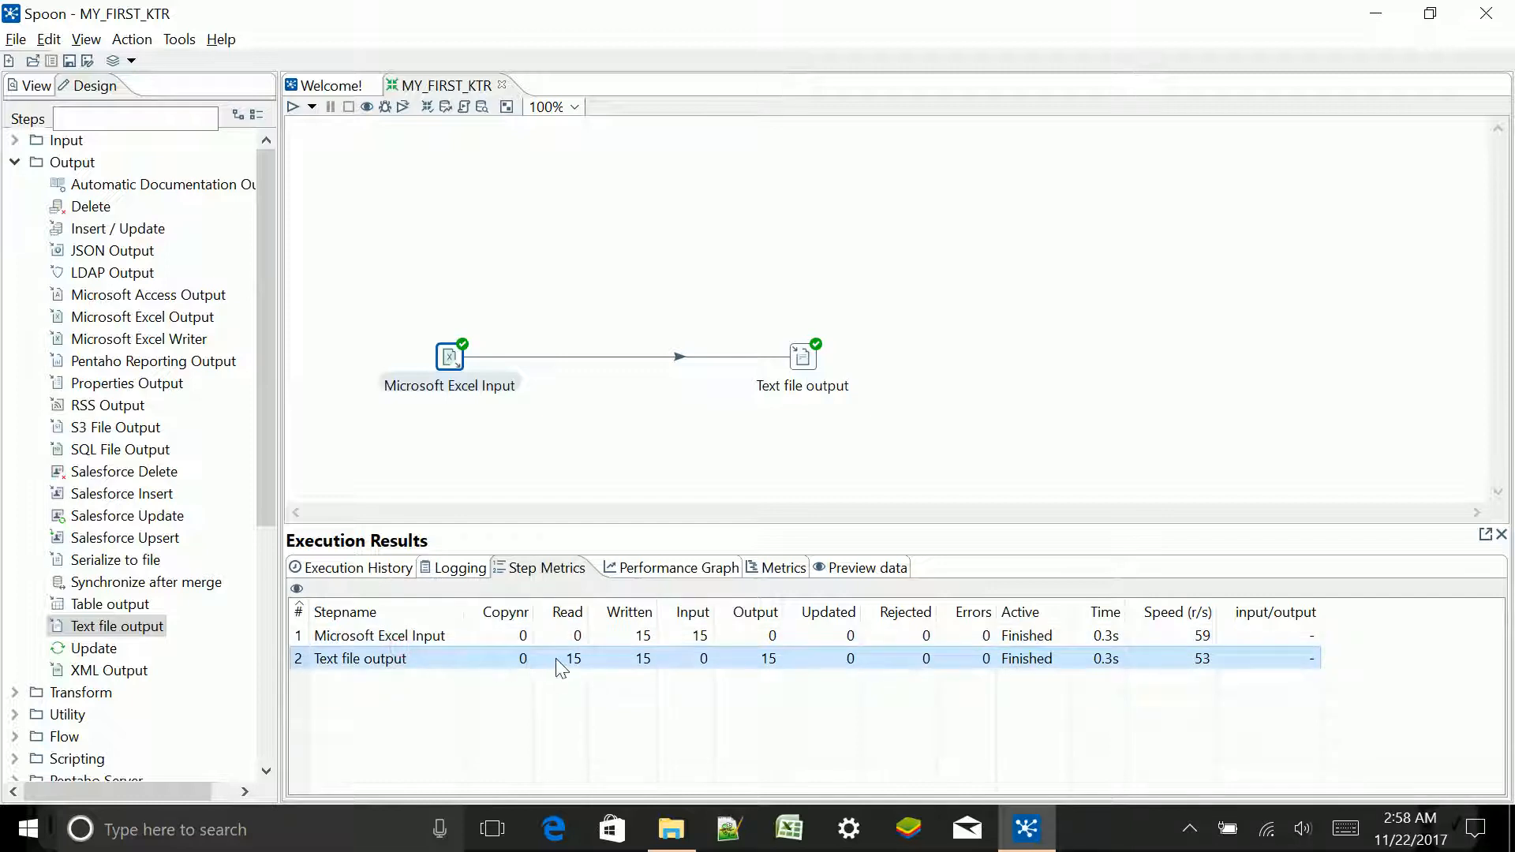
click(357, 402)
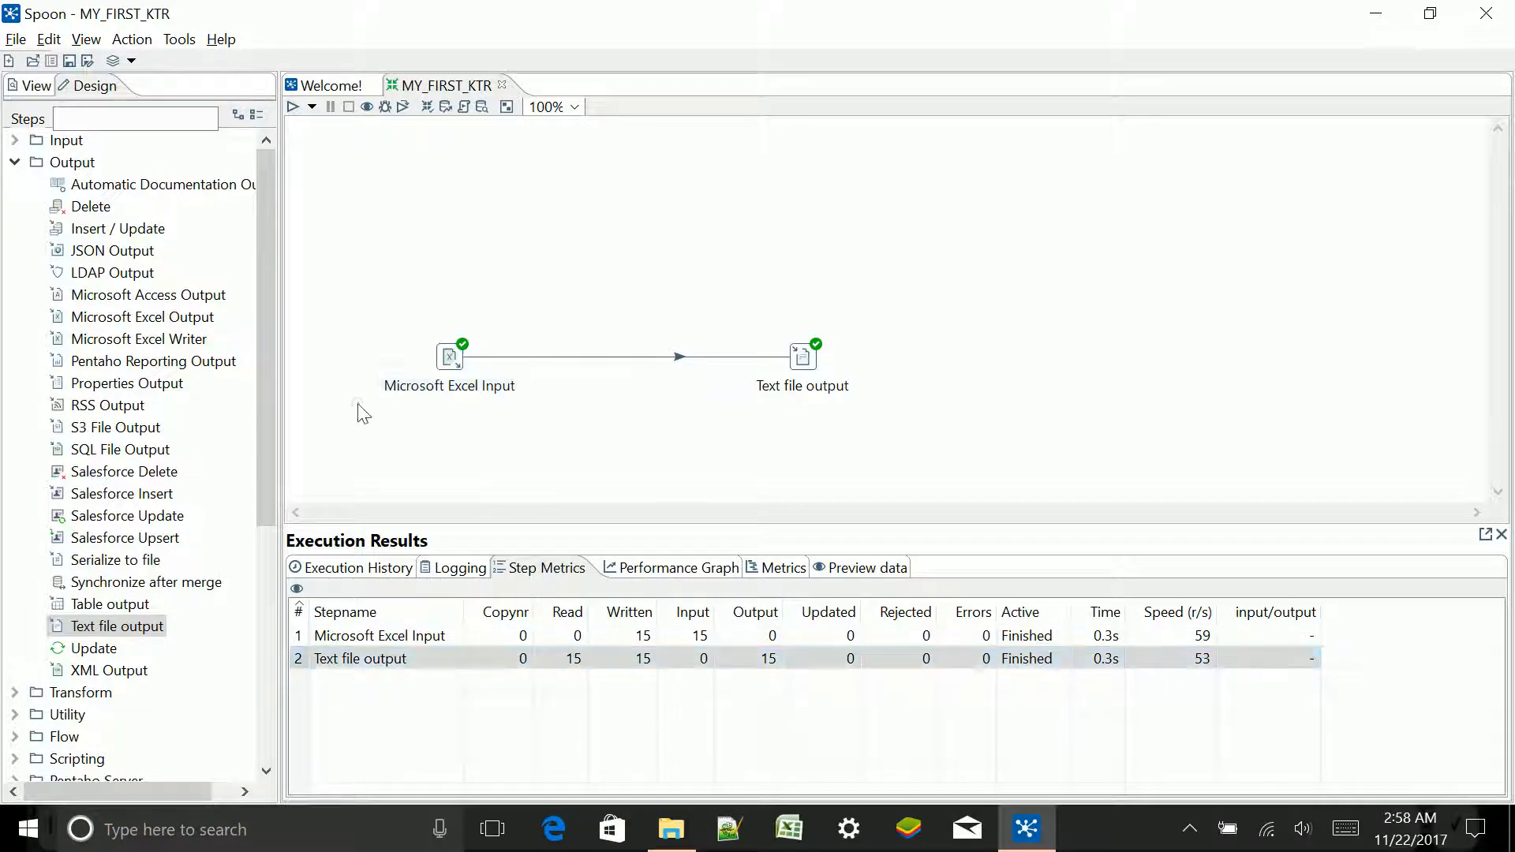
mouse_move(809, 369)
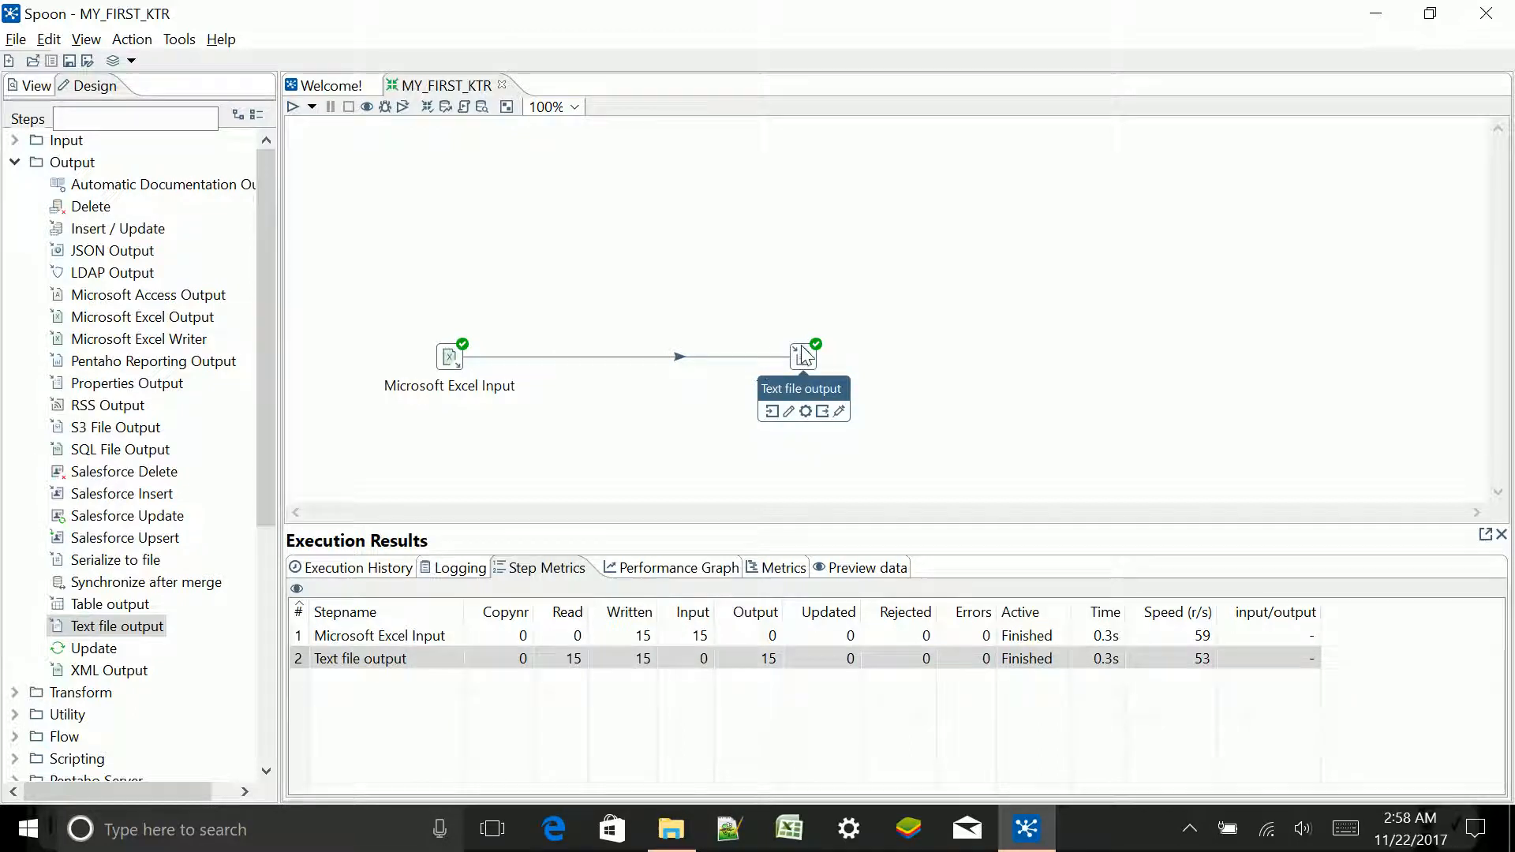
click(1036, 636)
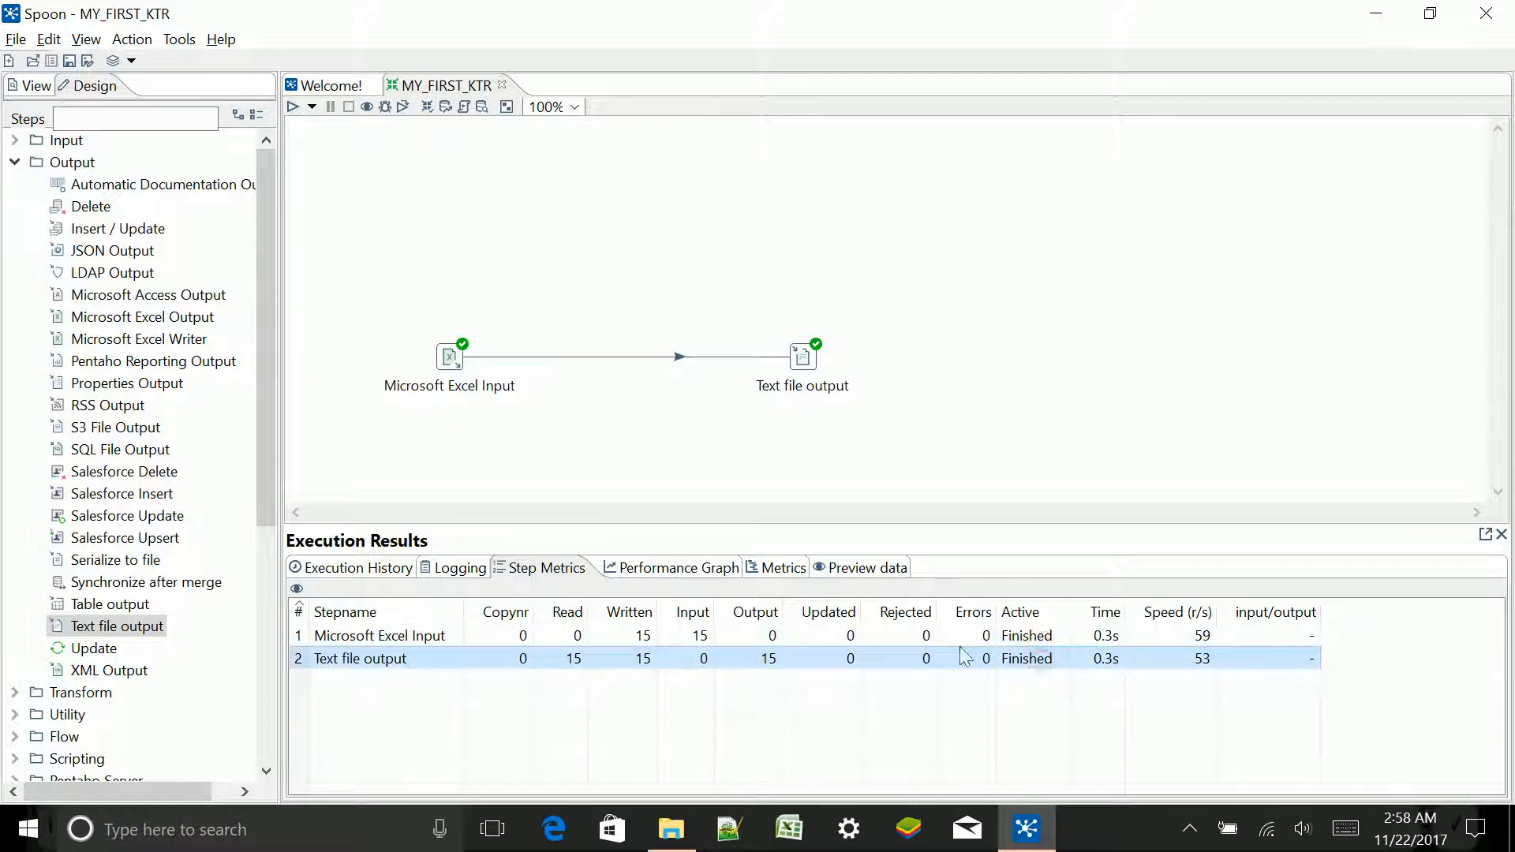
click(1164, 655)
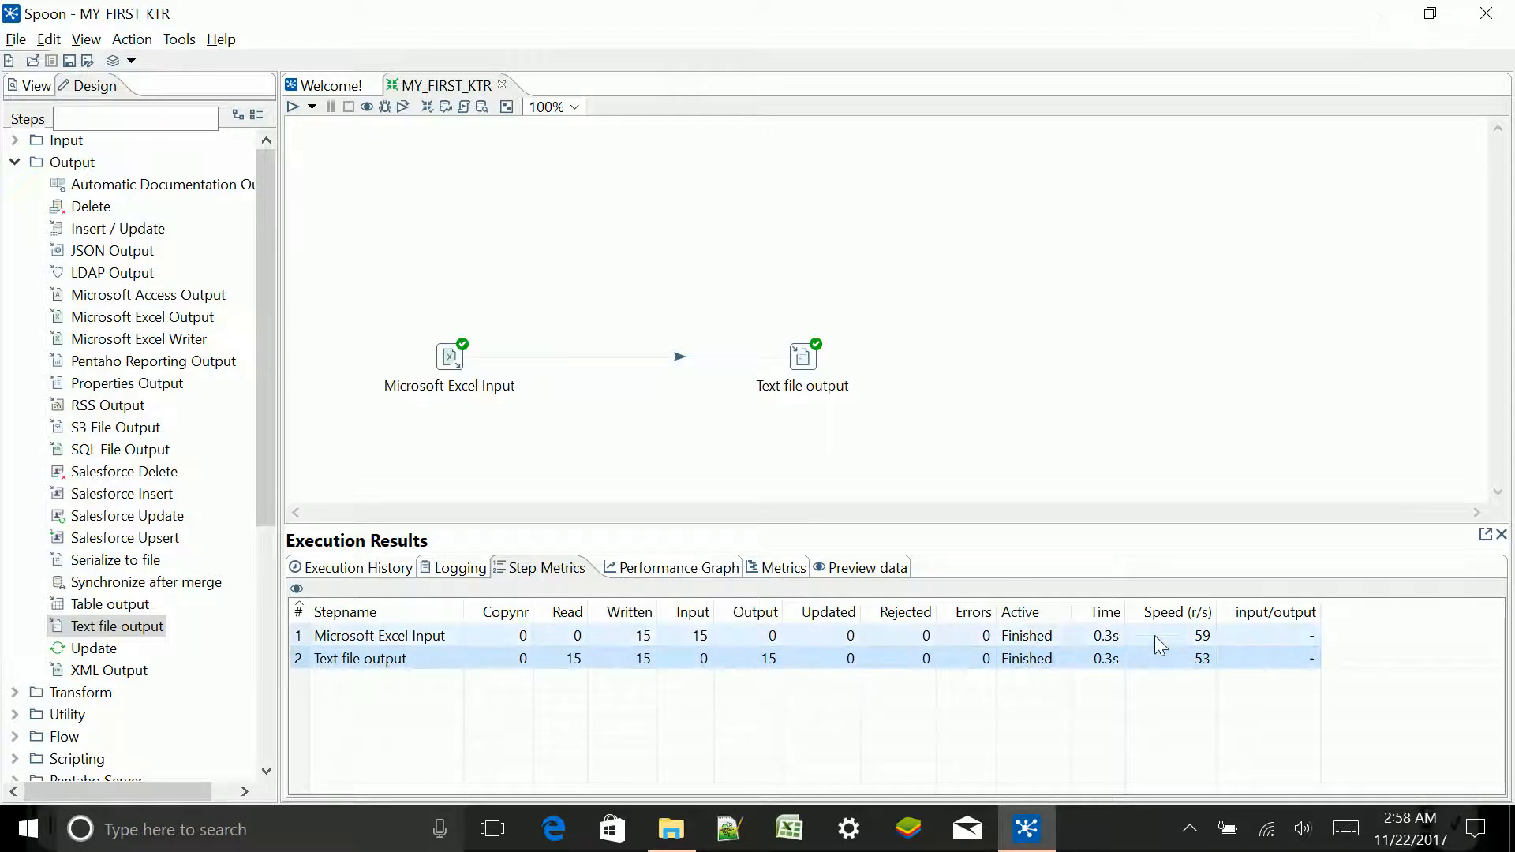
click(1154, 636)
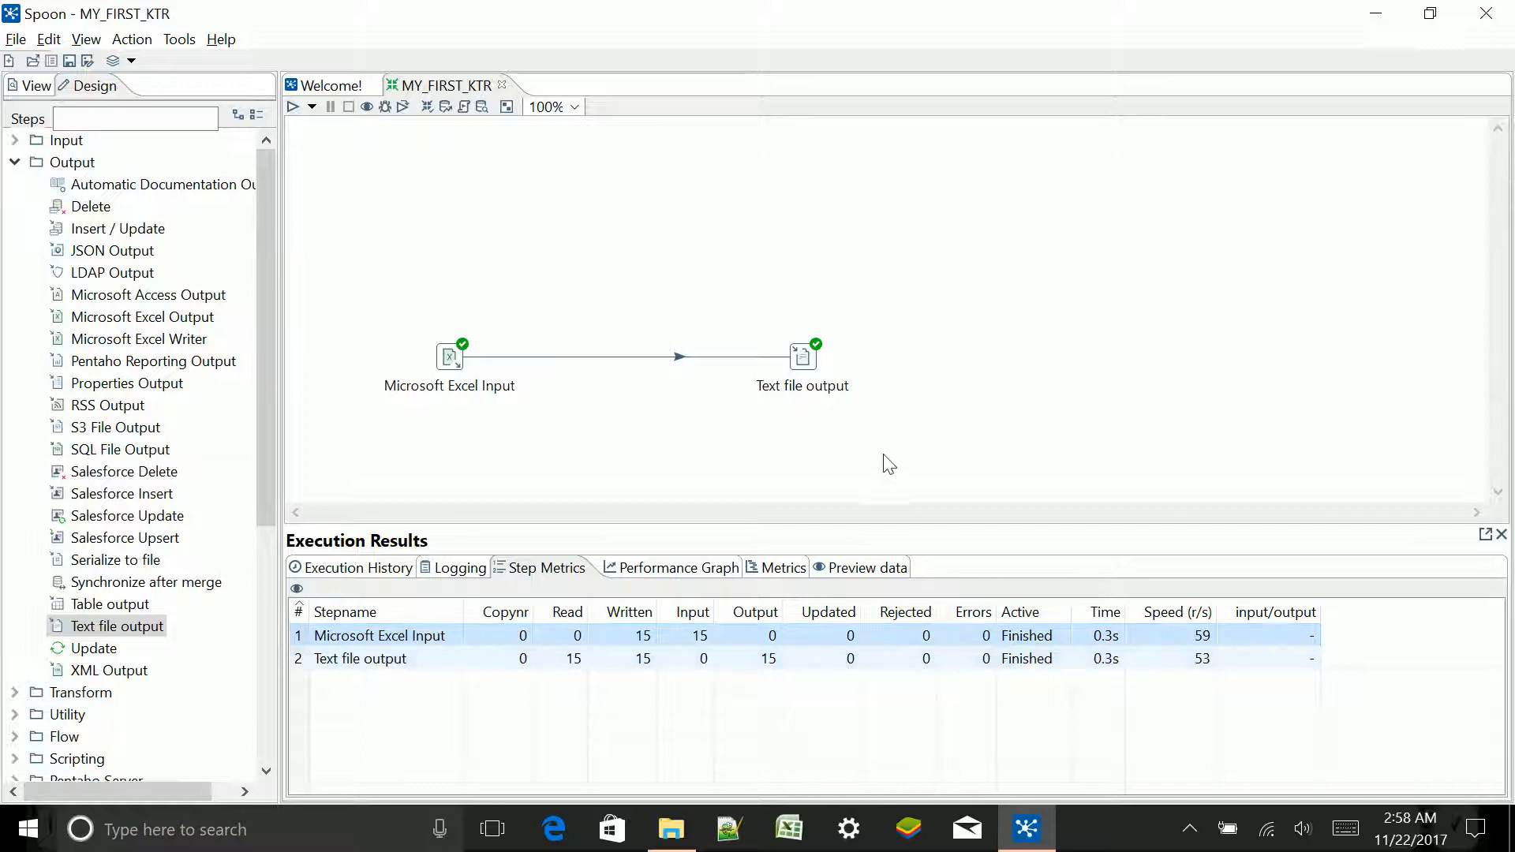
Open PENTAHO.txt from the Output folder to inspect its rows and separators, and return to Spoon.
key(alt+Tab)
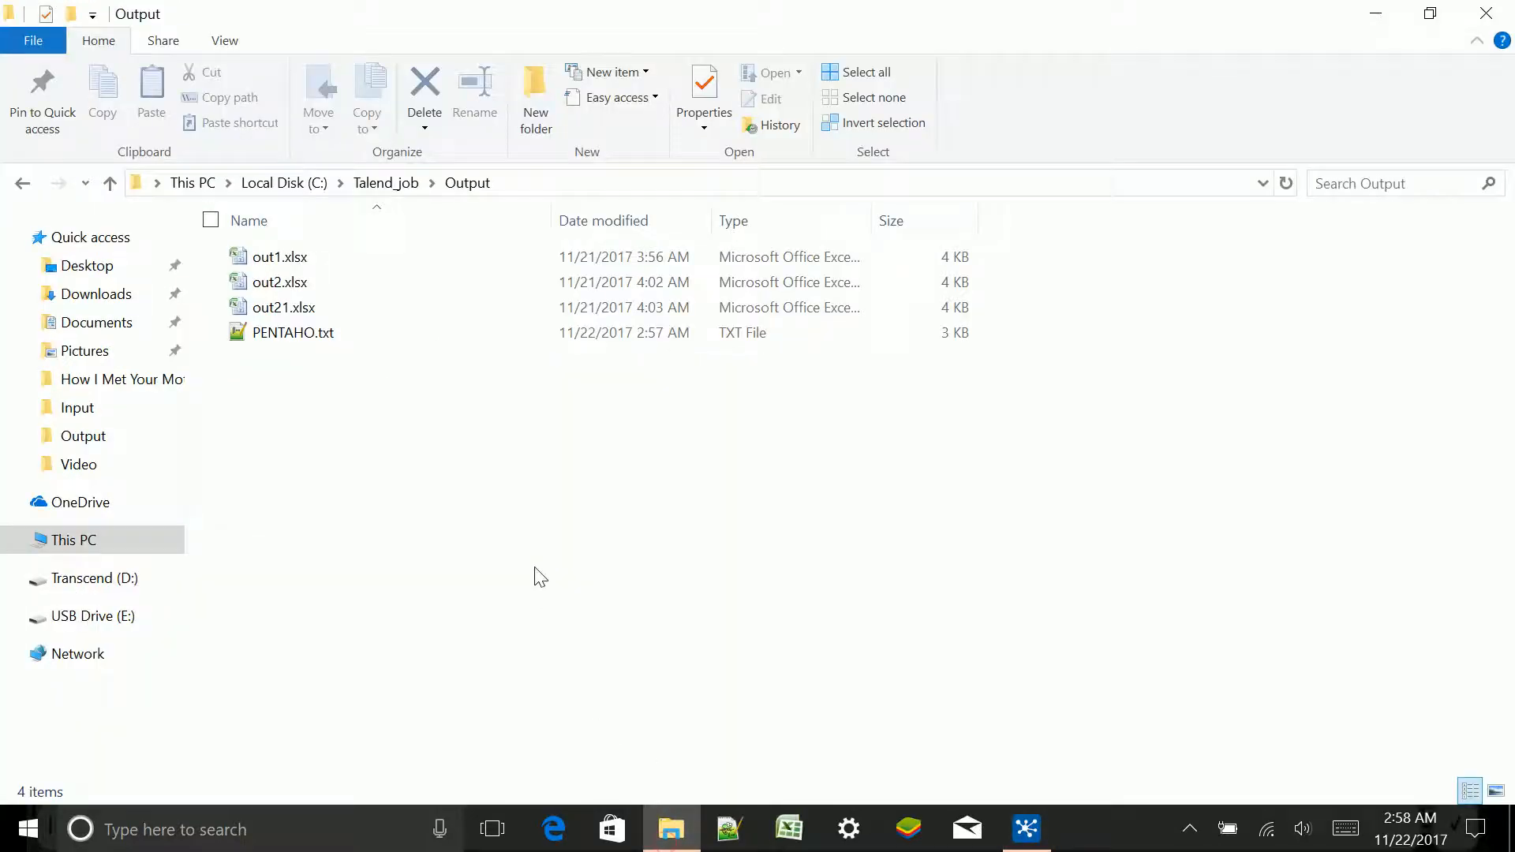
double_click(311, 340)
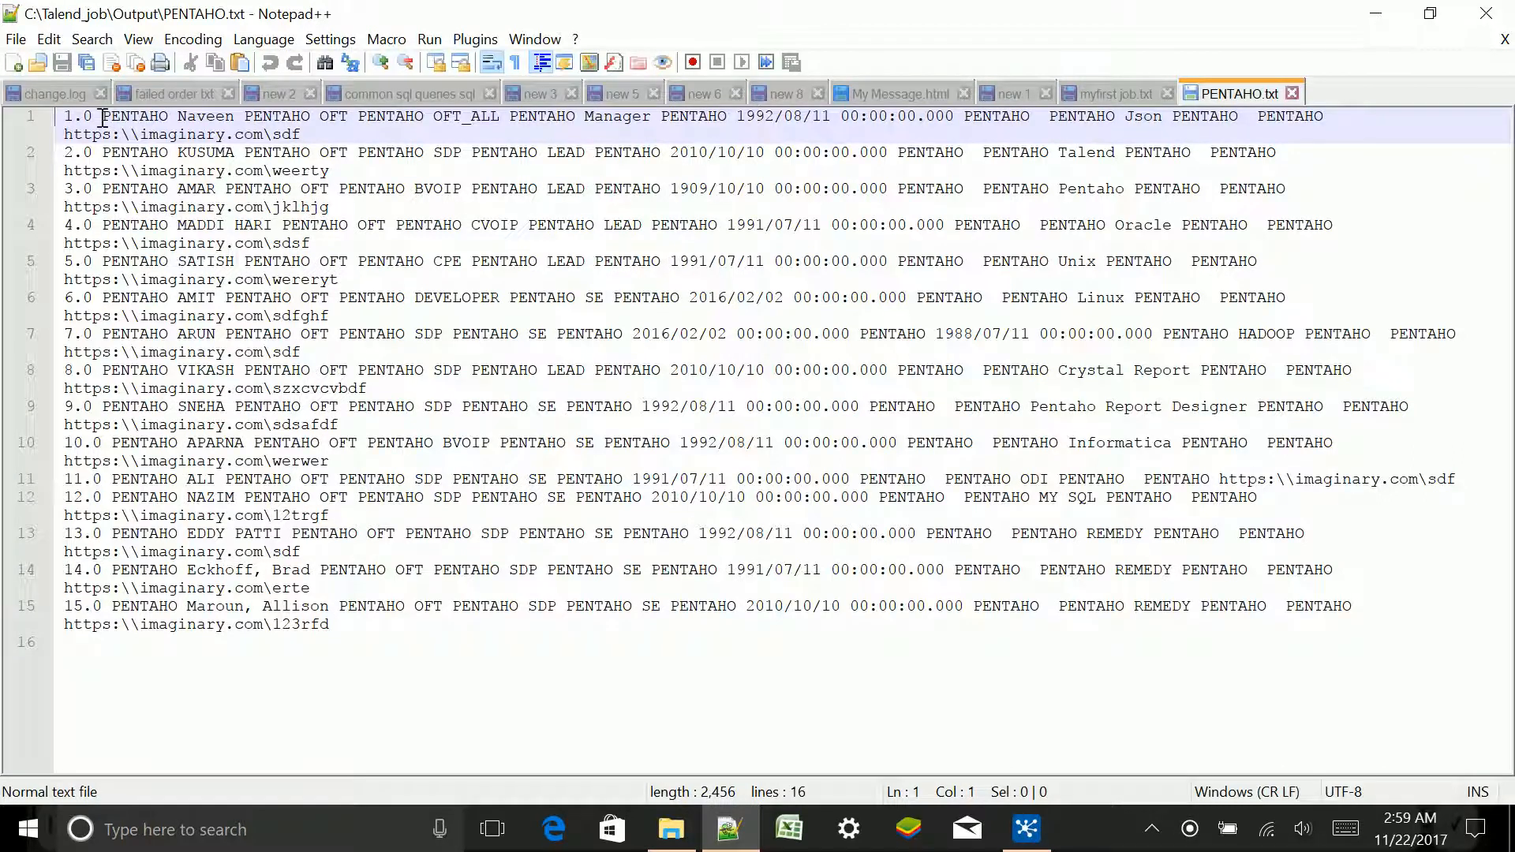
double_click(102, 118)
click(320, 206)
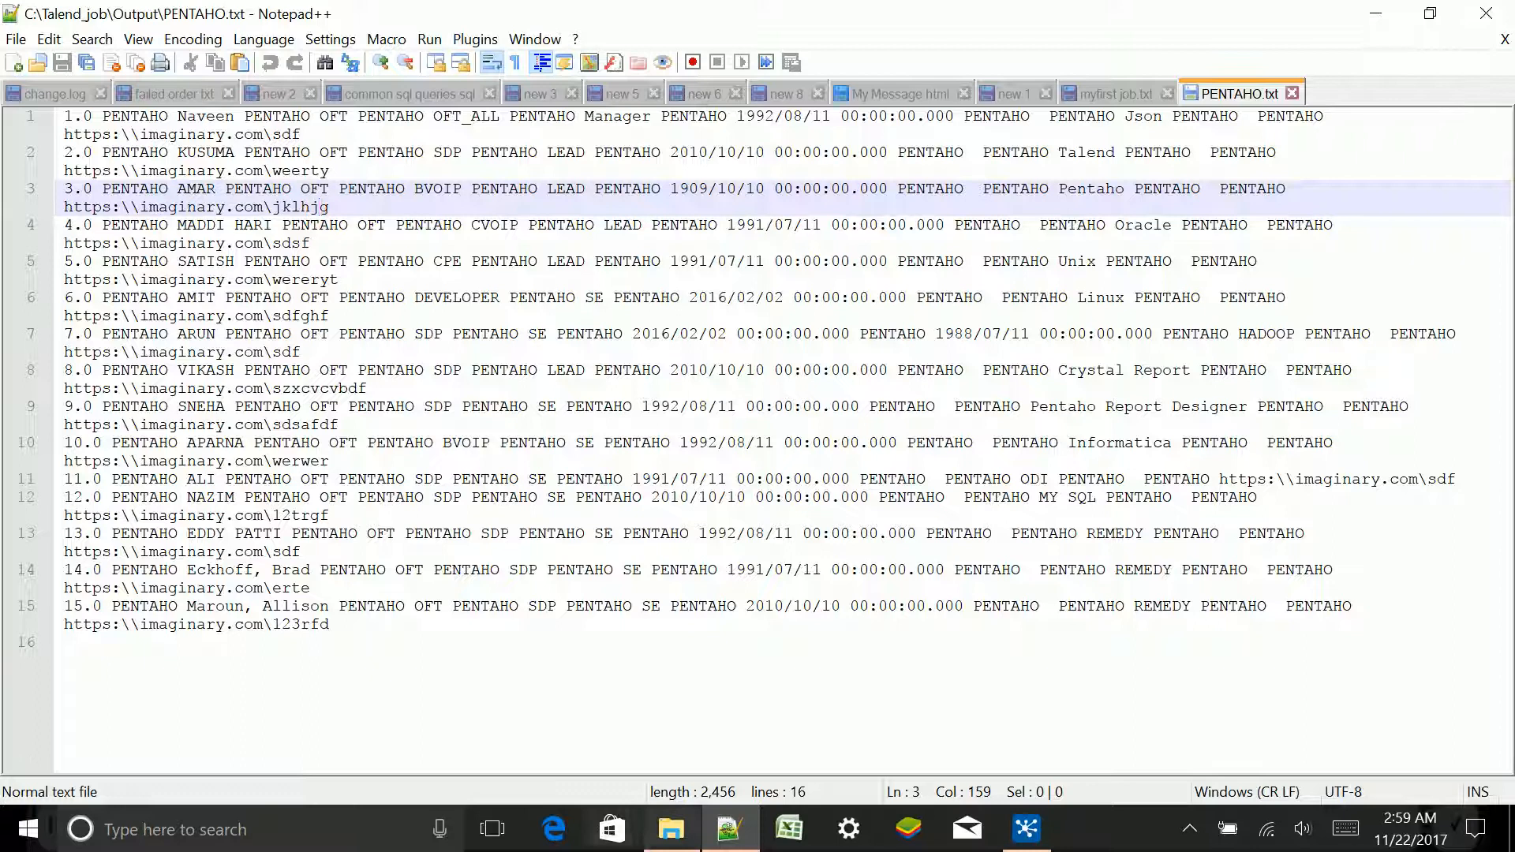
click(1025, 828)
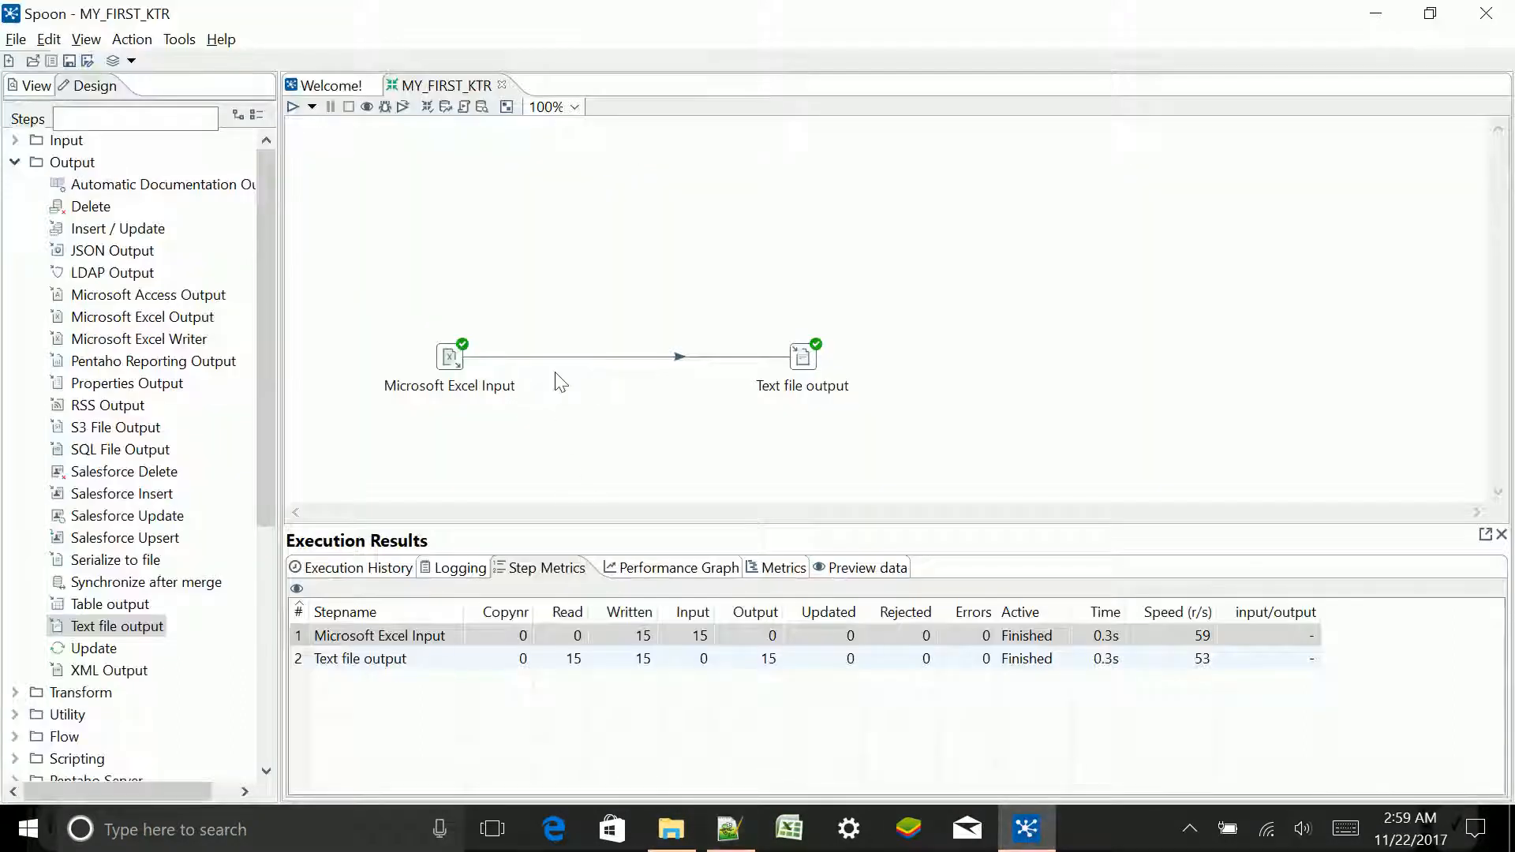
double_click(790, 359)
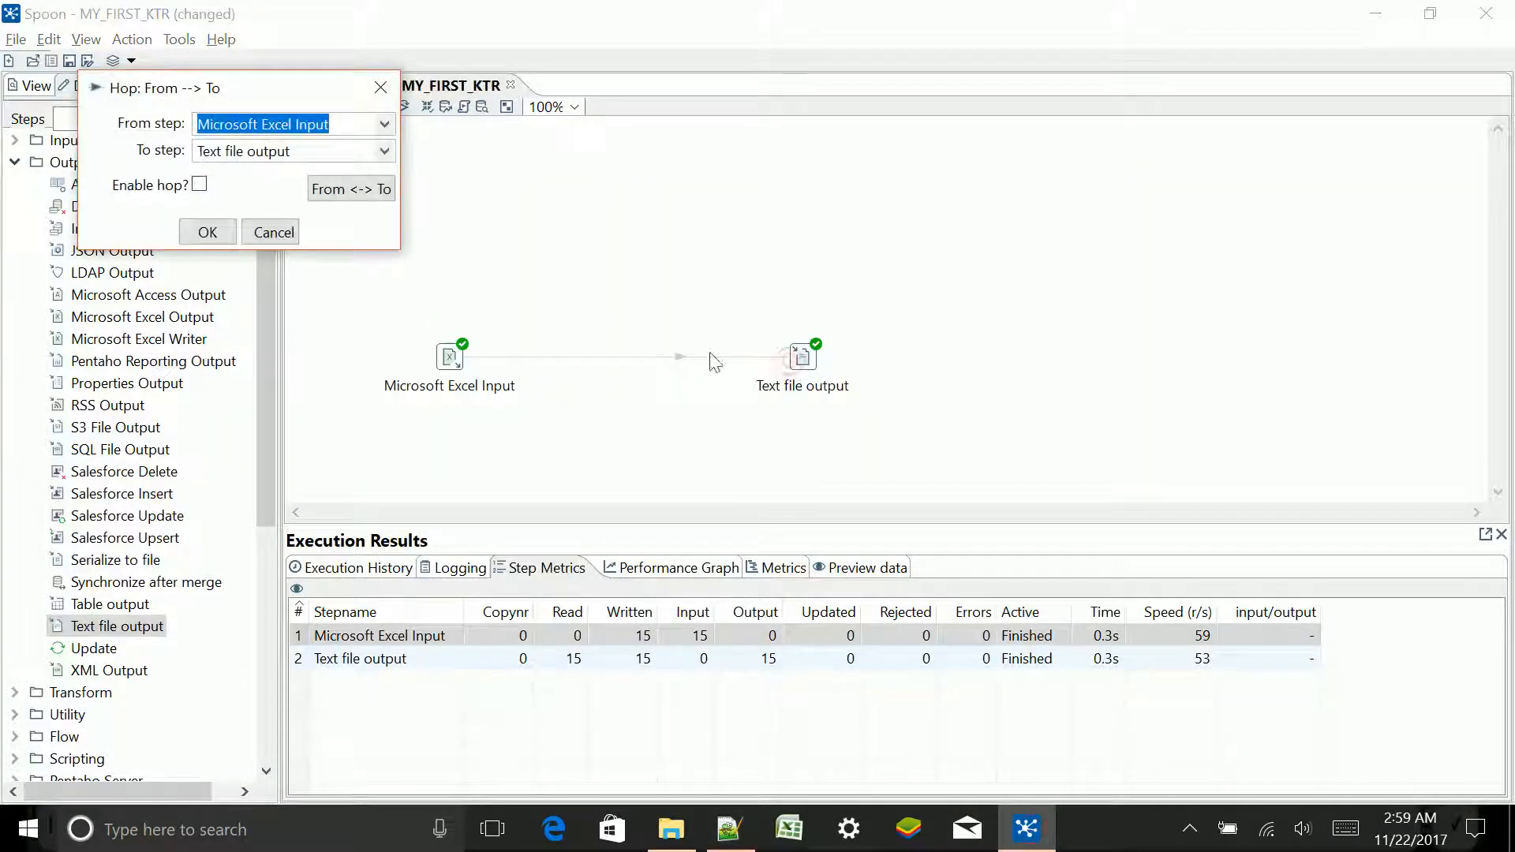
click(273, 232)
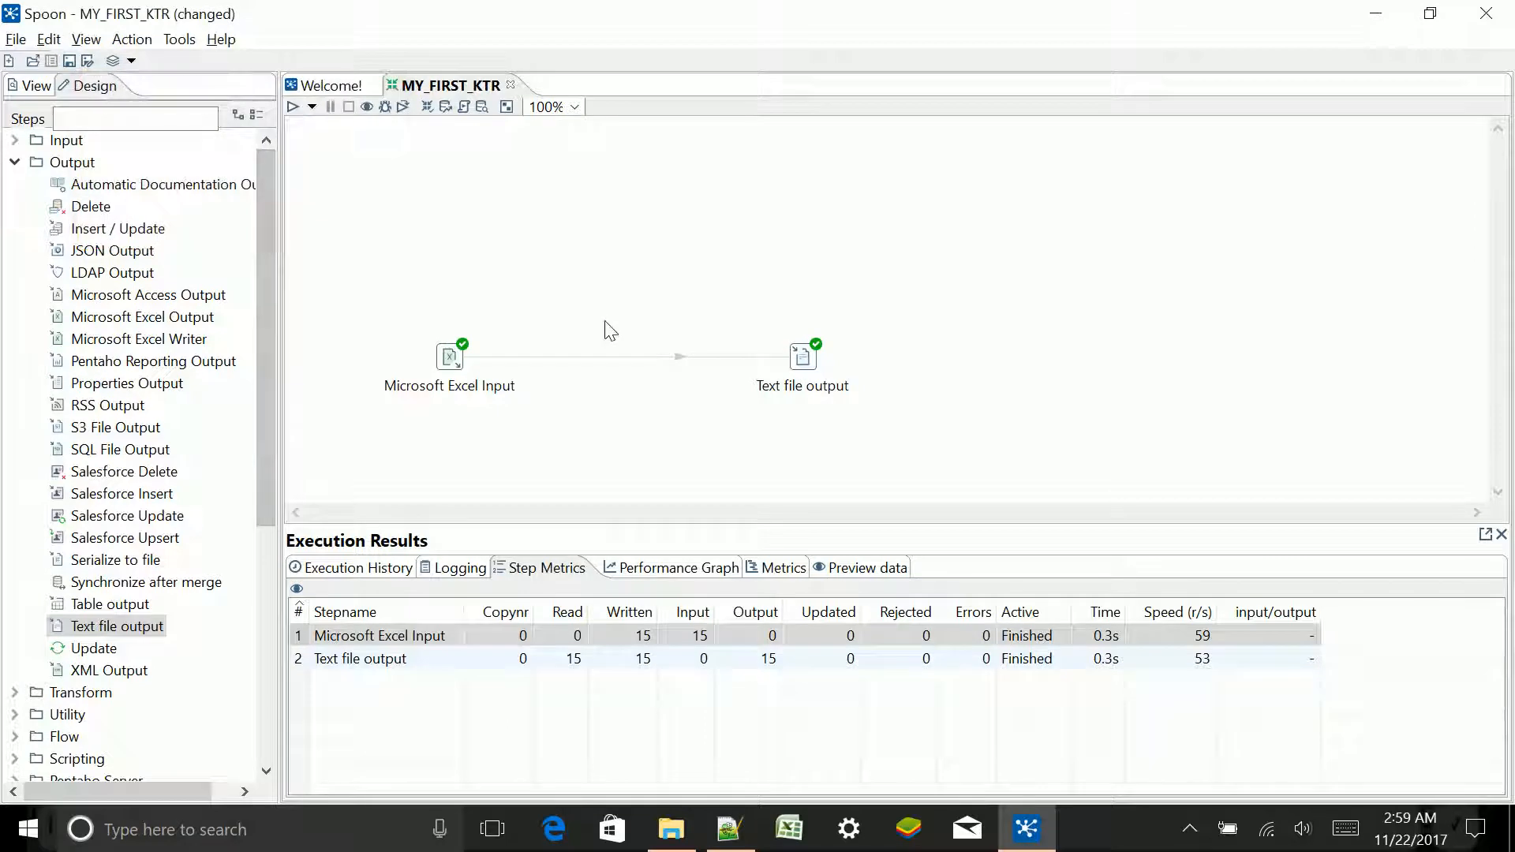
click(632, 356)
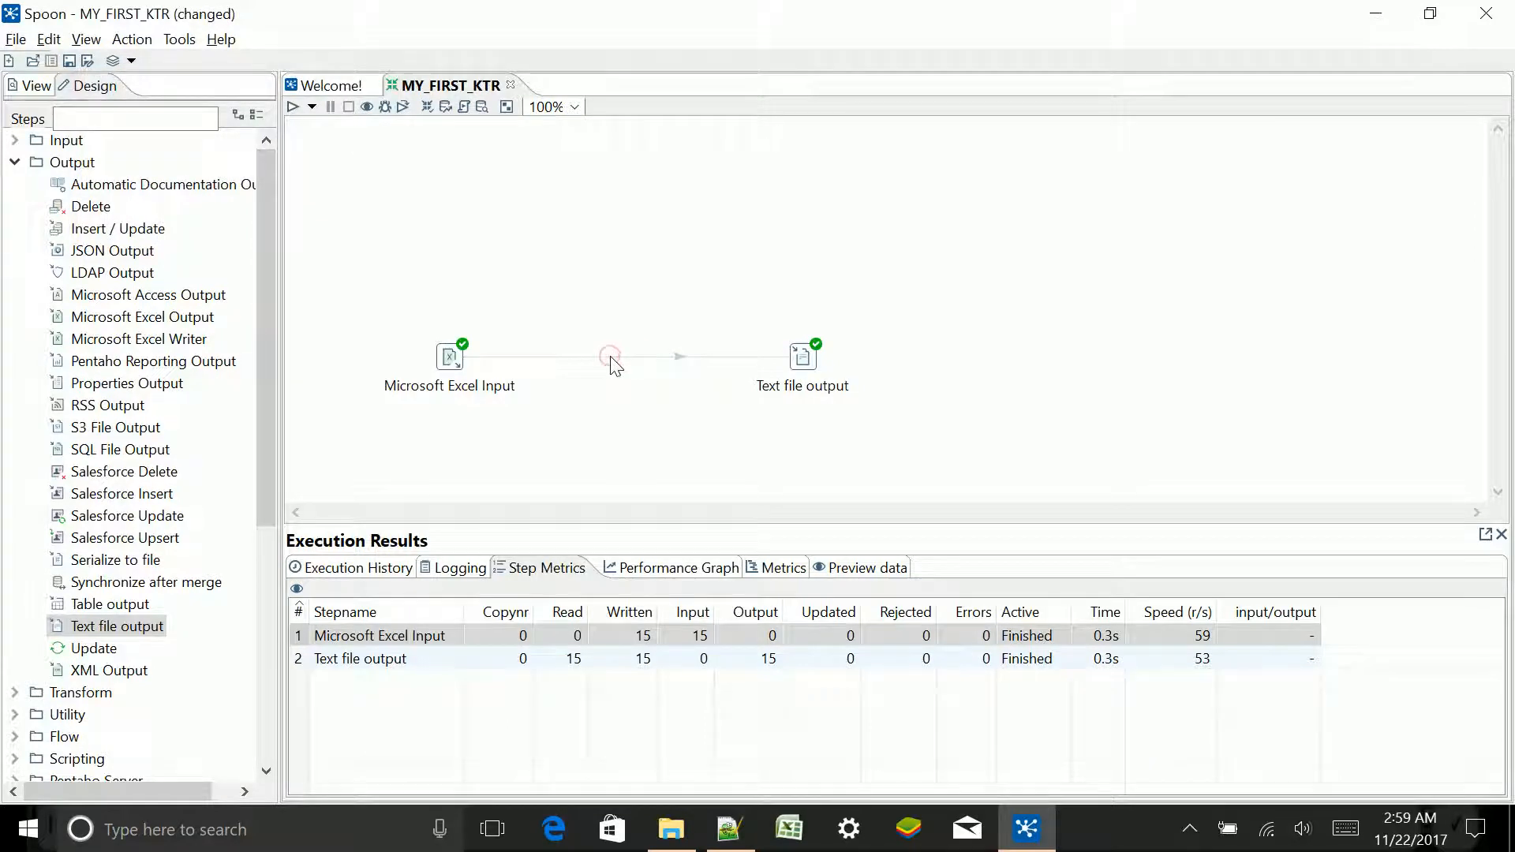
click(555, 359)
click(709, 359)
Set the text file output's extension to csv and its separator to a comma.
double_click(803, 359)
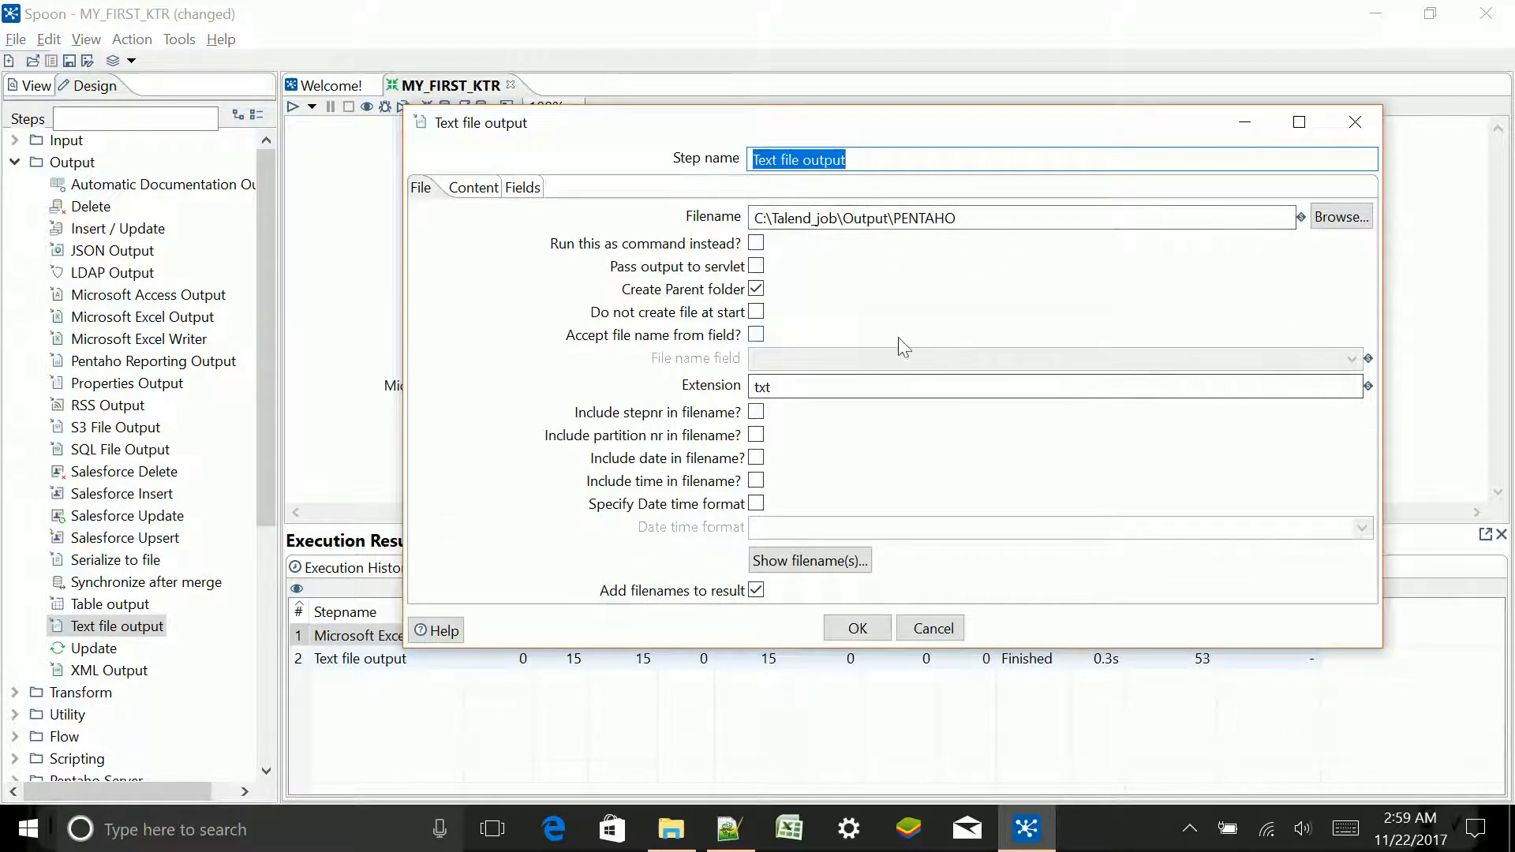
double_click(777, 386)
text(csv)
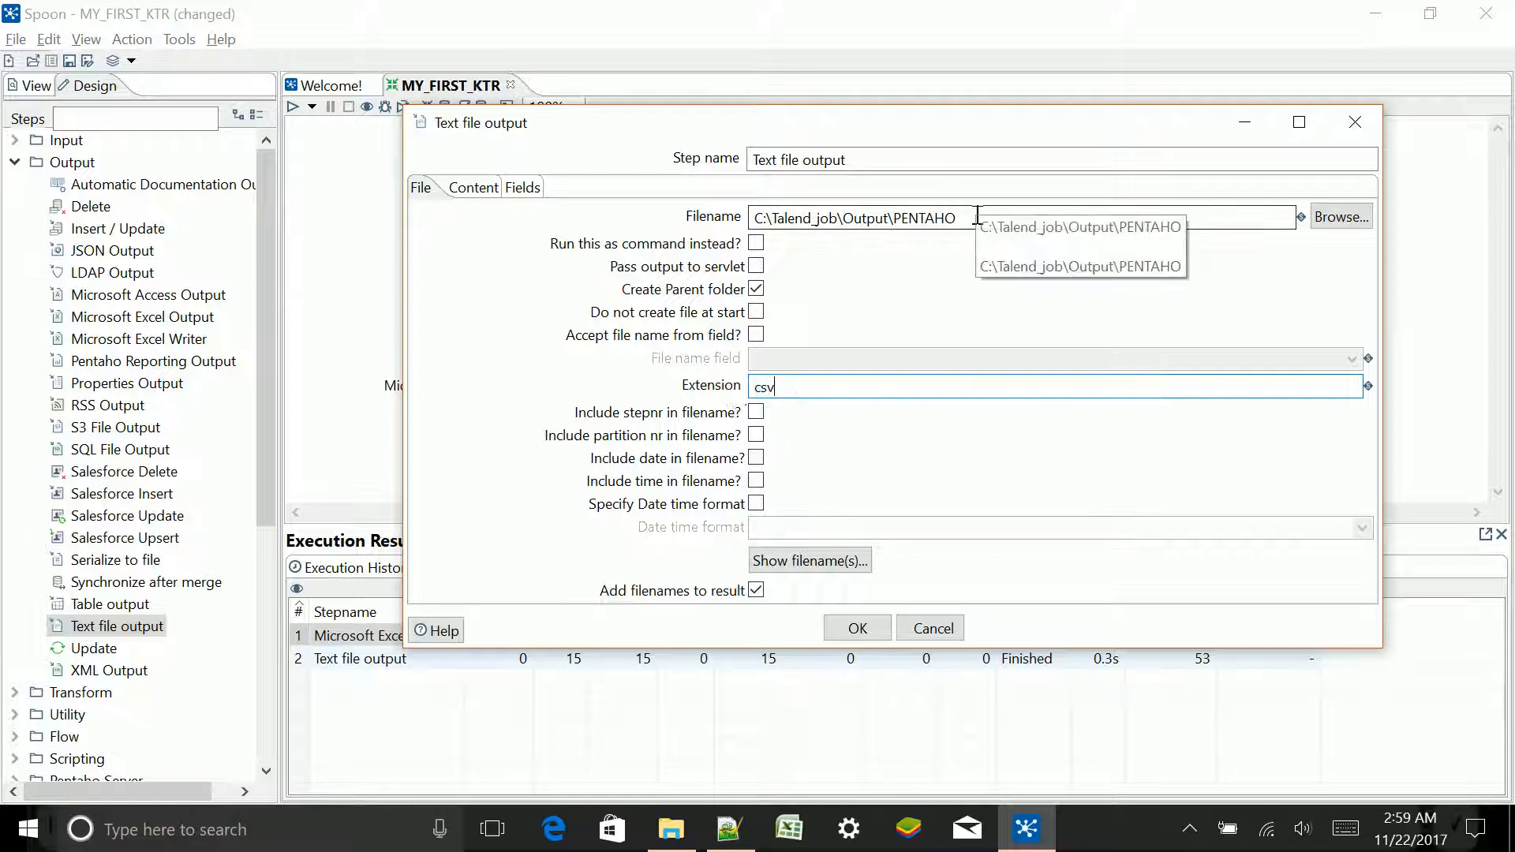
click(472, 195)
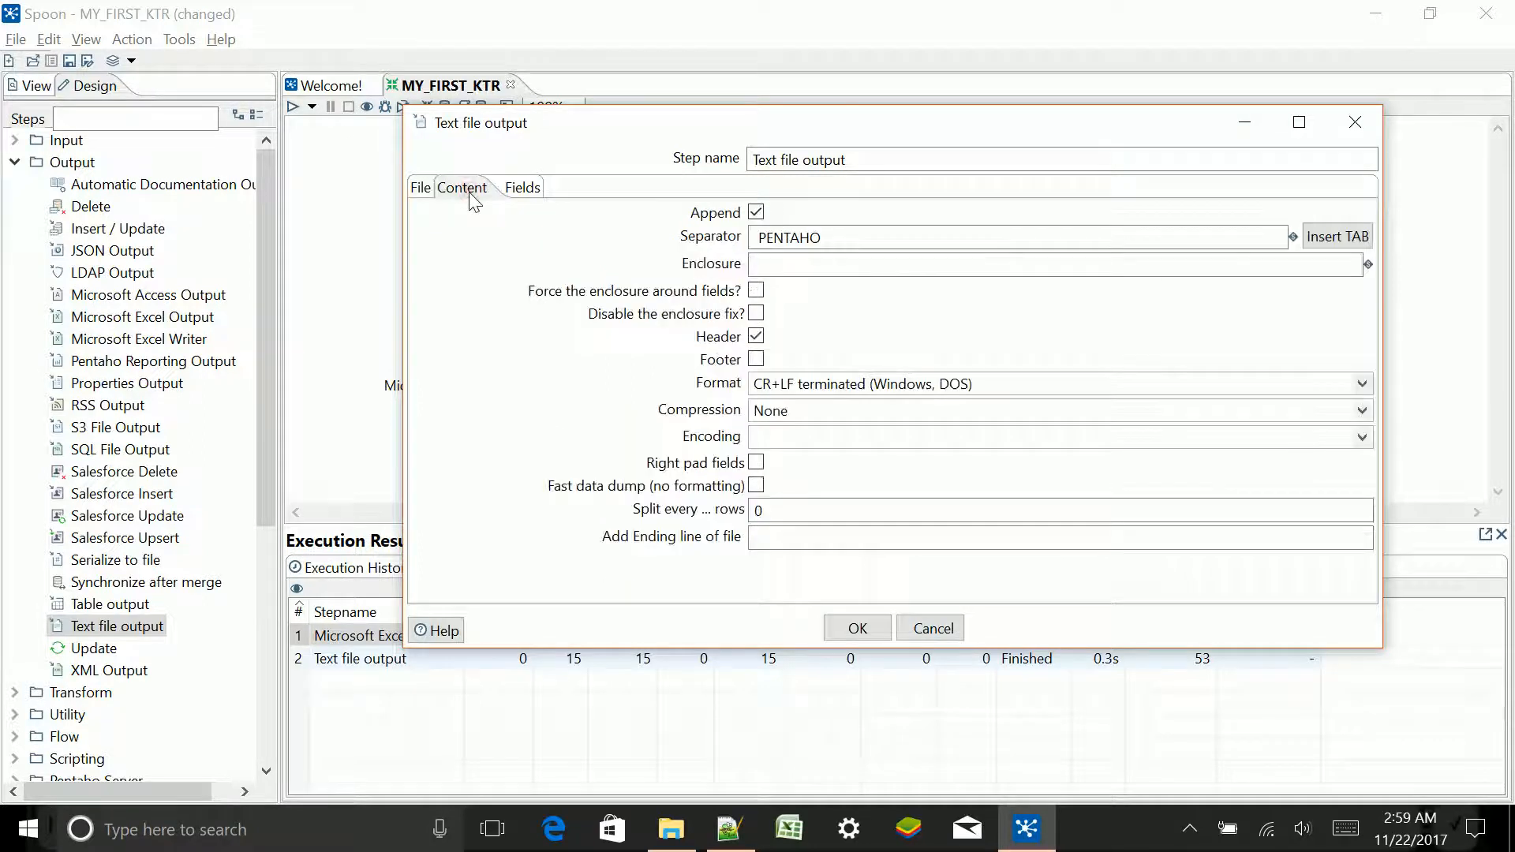
double_click(845, 234)
text(,)
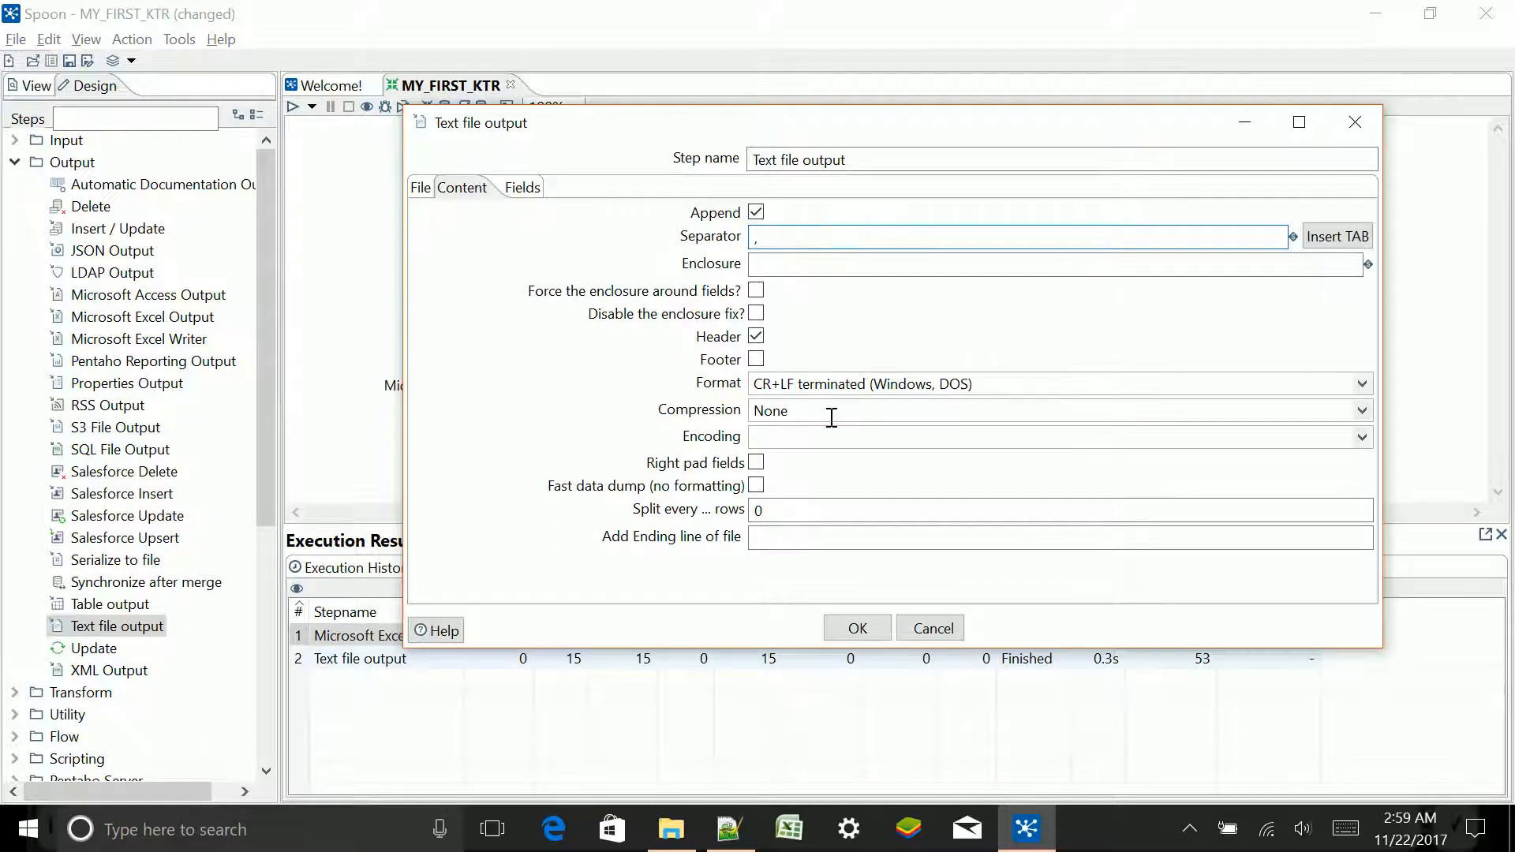
click(856, 628)
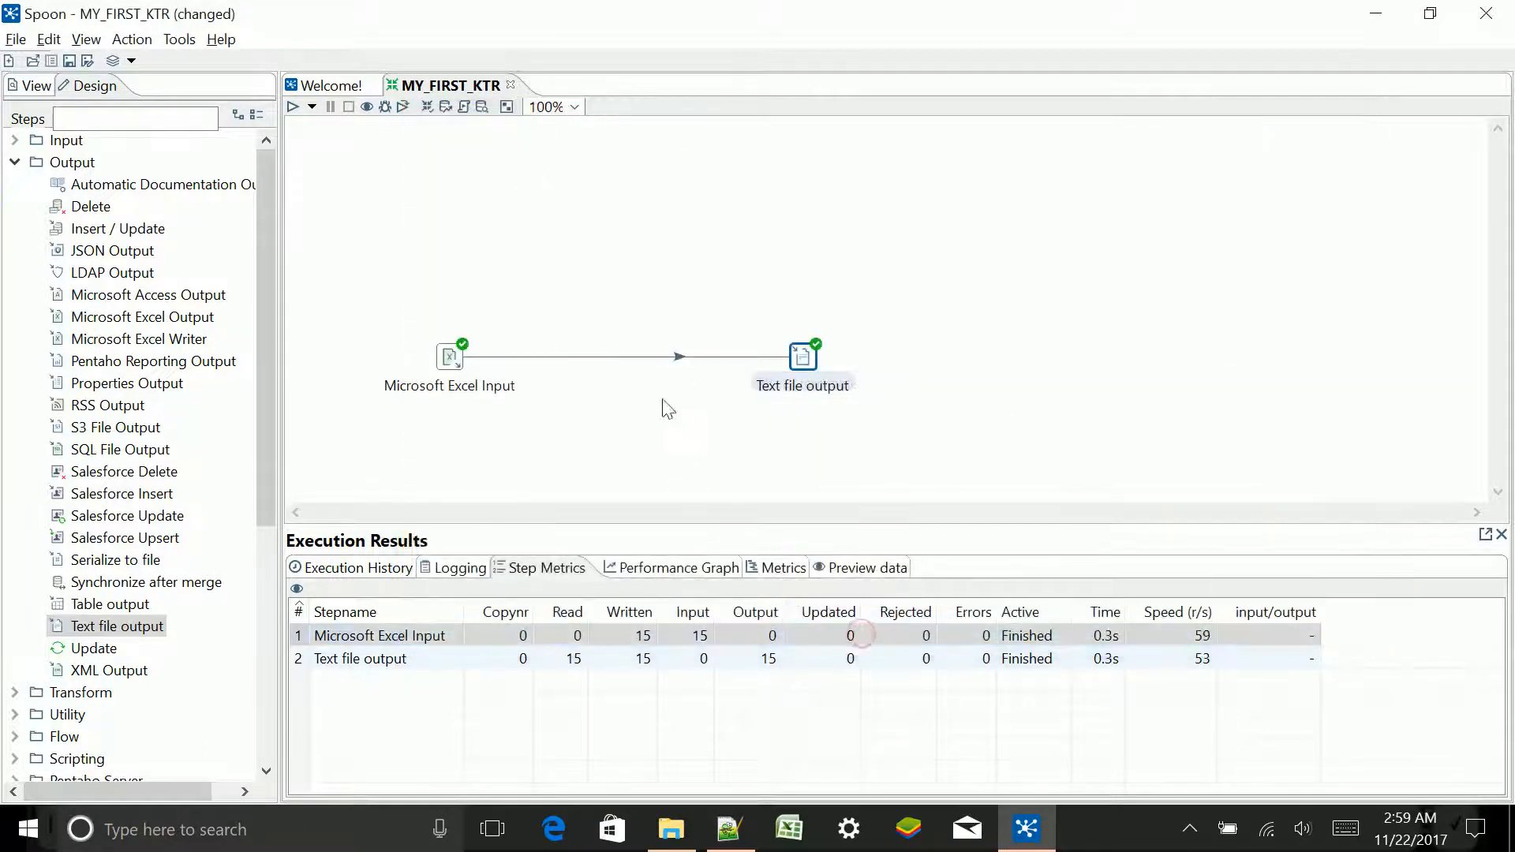
Run the MY_FIRST_KTR transformation locally with basic logging, saving its changes first.
click(292, 107)
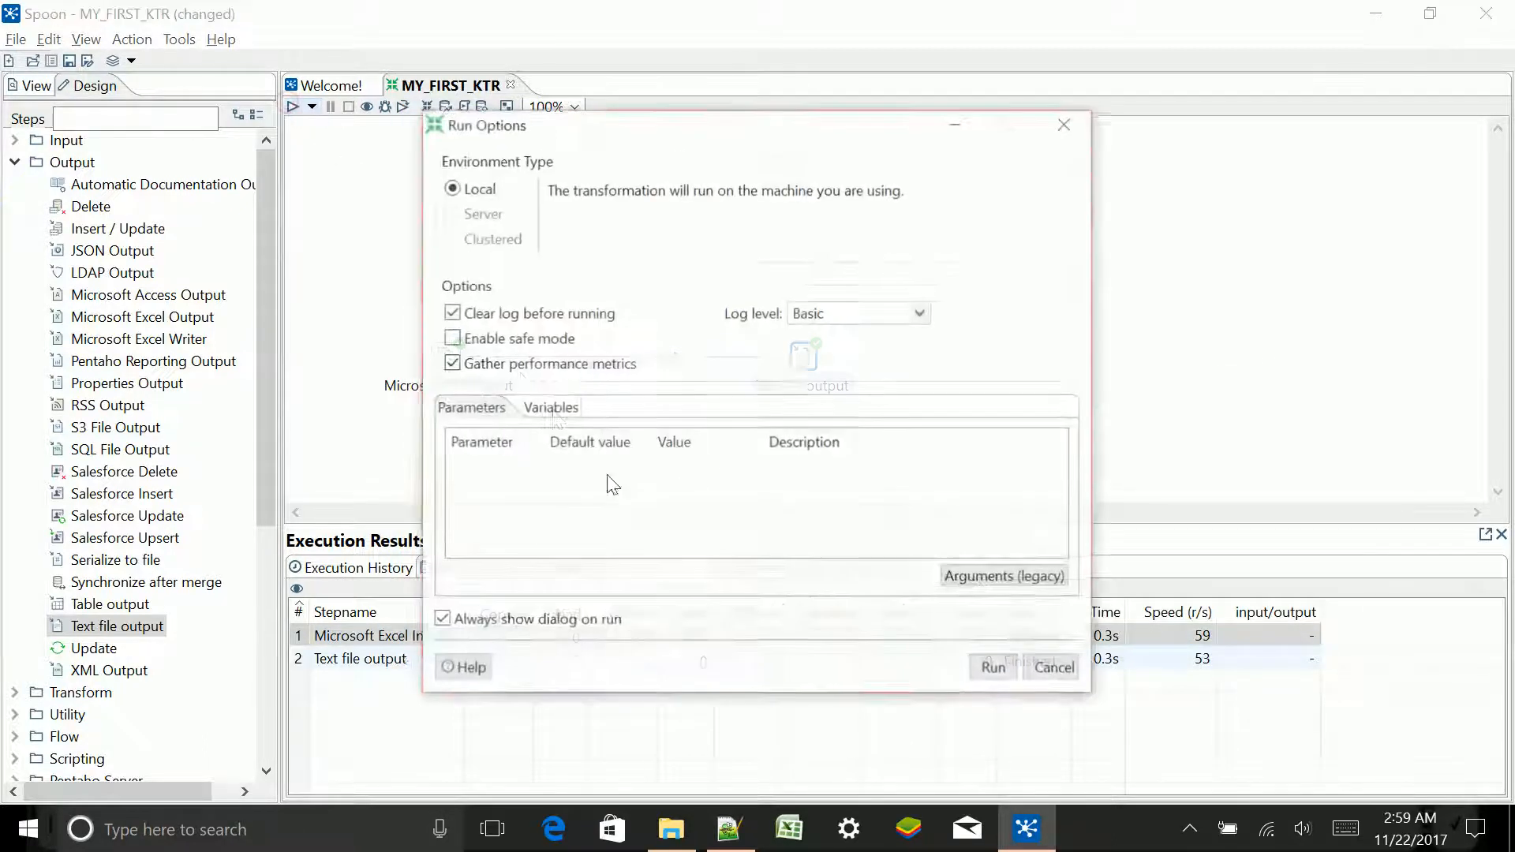
click(1005, 675)
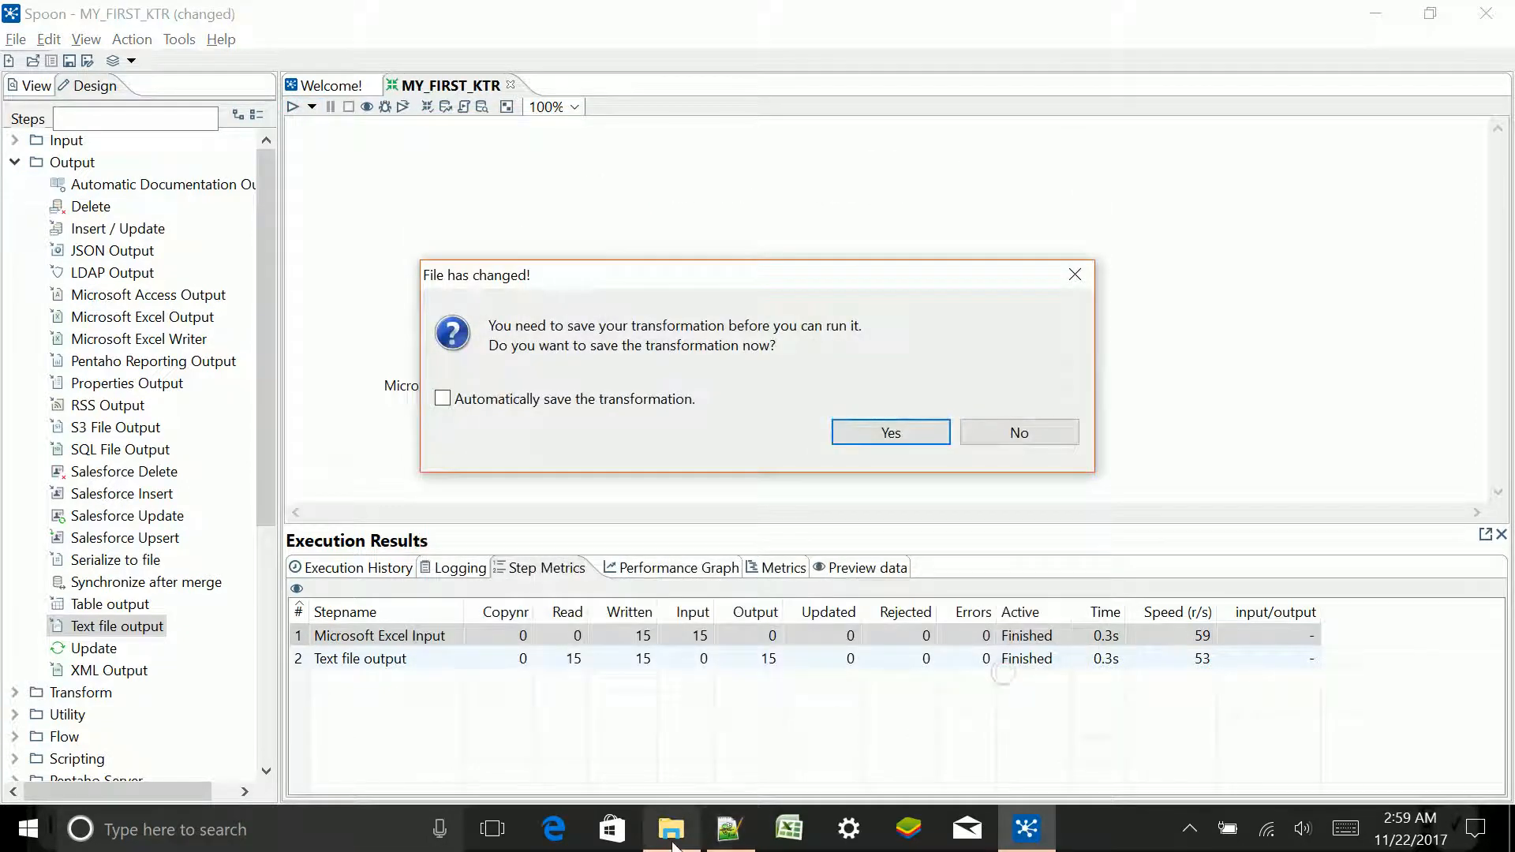
click(847, 438)
Open PENTAHO.csv from the Output folder in Excel, inspect its rows and columns, close it and return to Spoon.
click(692, 838)
click(558, 509)
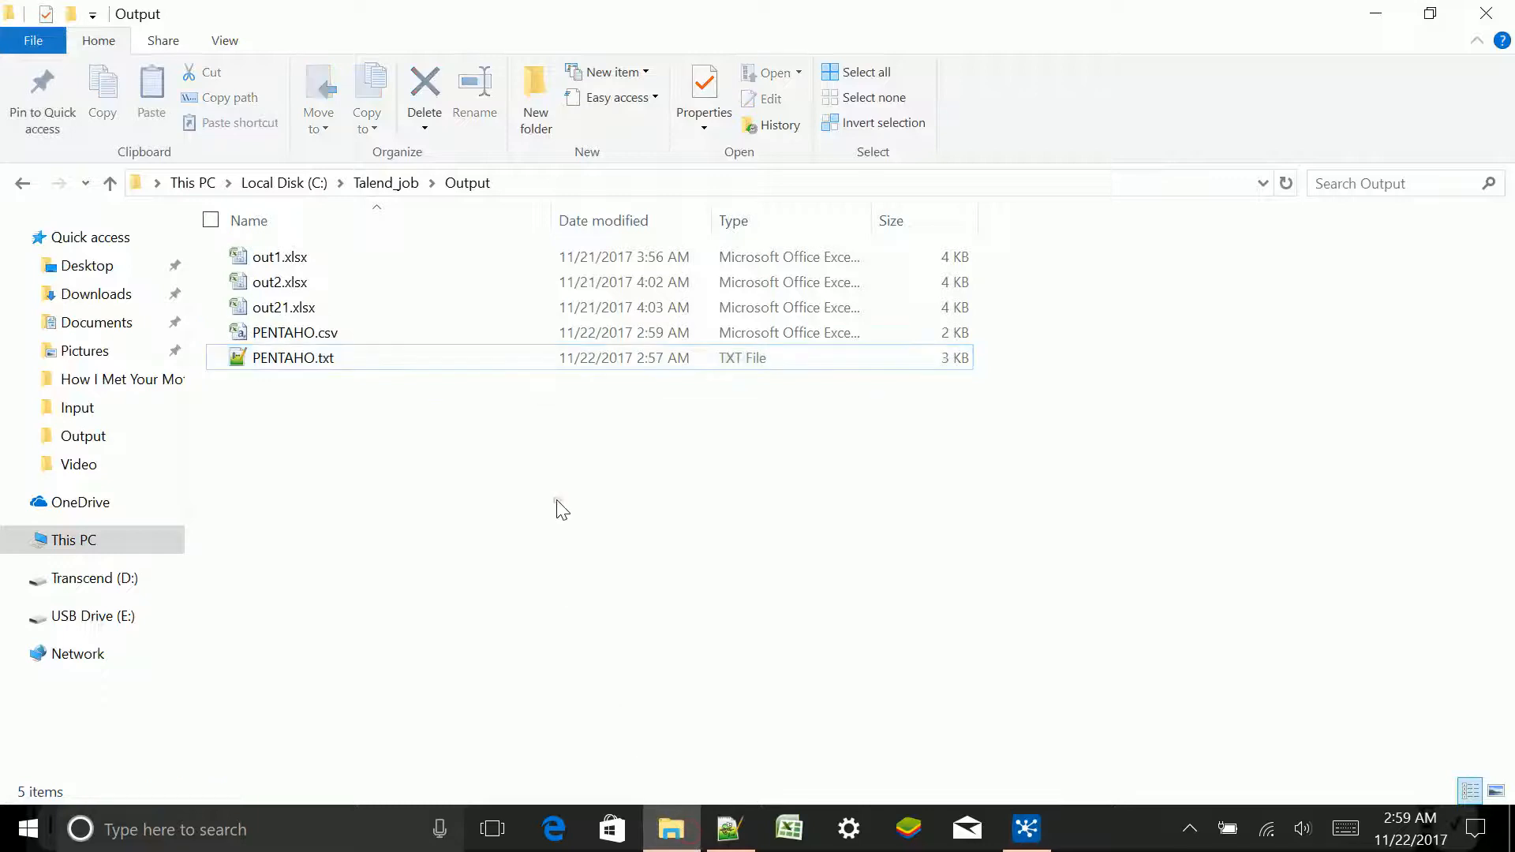
double_click(373, 332)
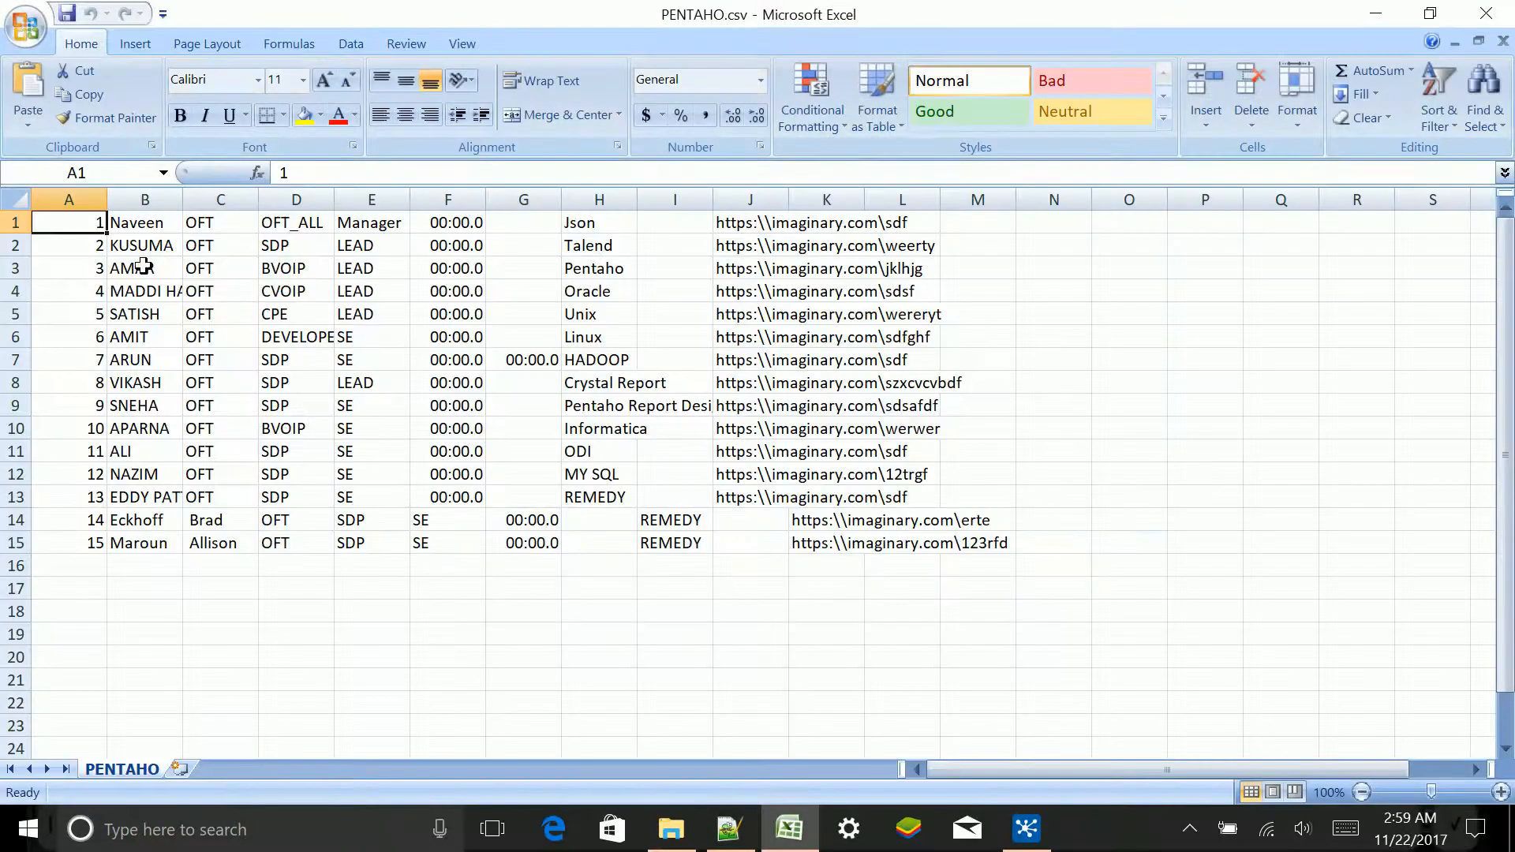
drag(219, 268, 672, 407)
click(658, 474)
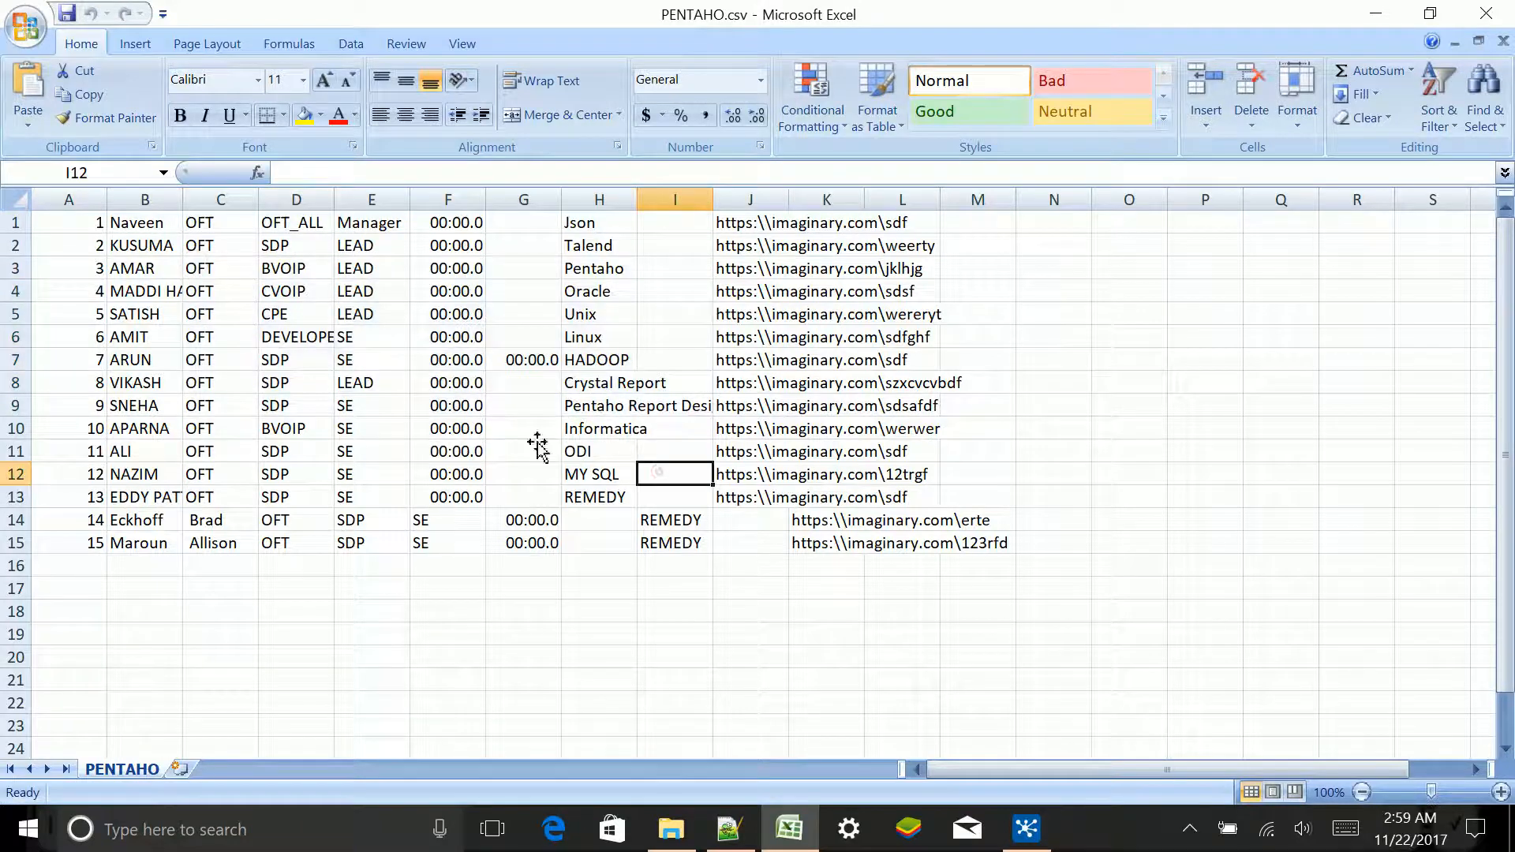
drag(75, 225, 730, 227)
click(1485, 14)
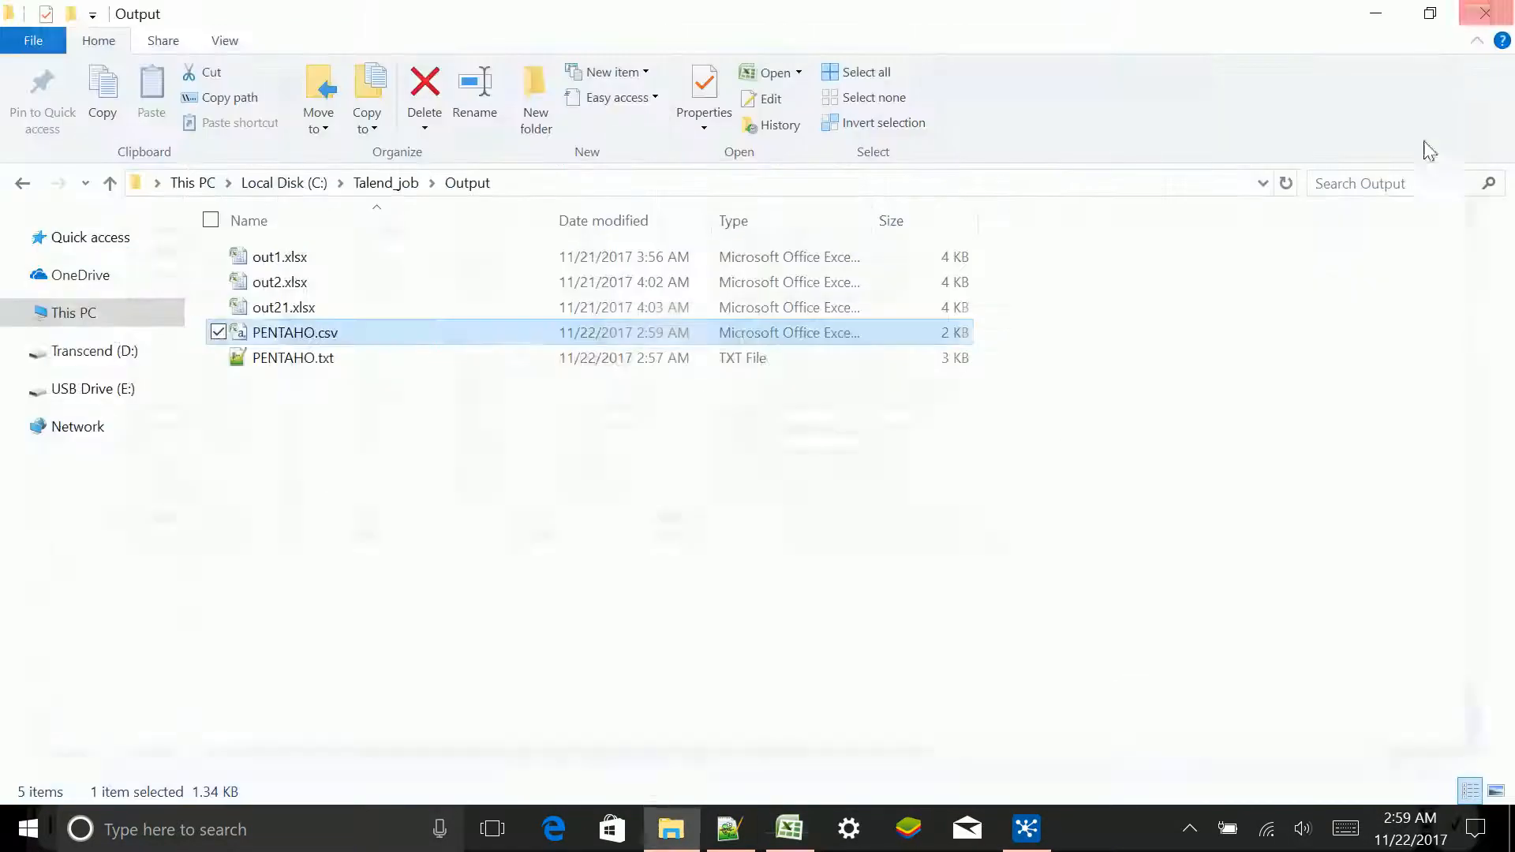
click(817, 414)
click(1009, 833)
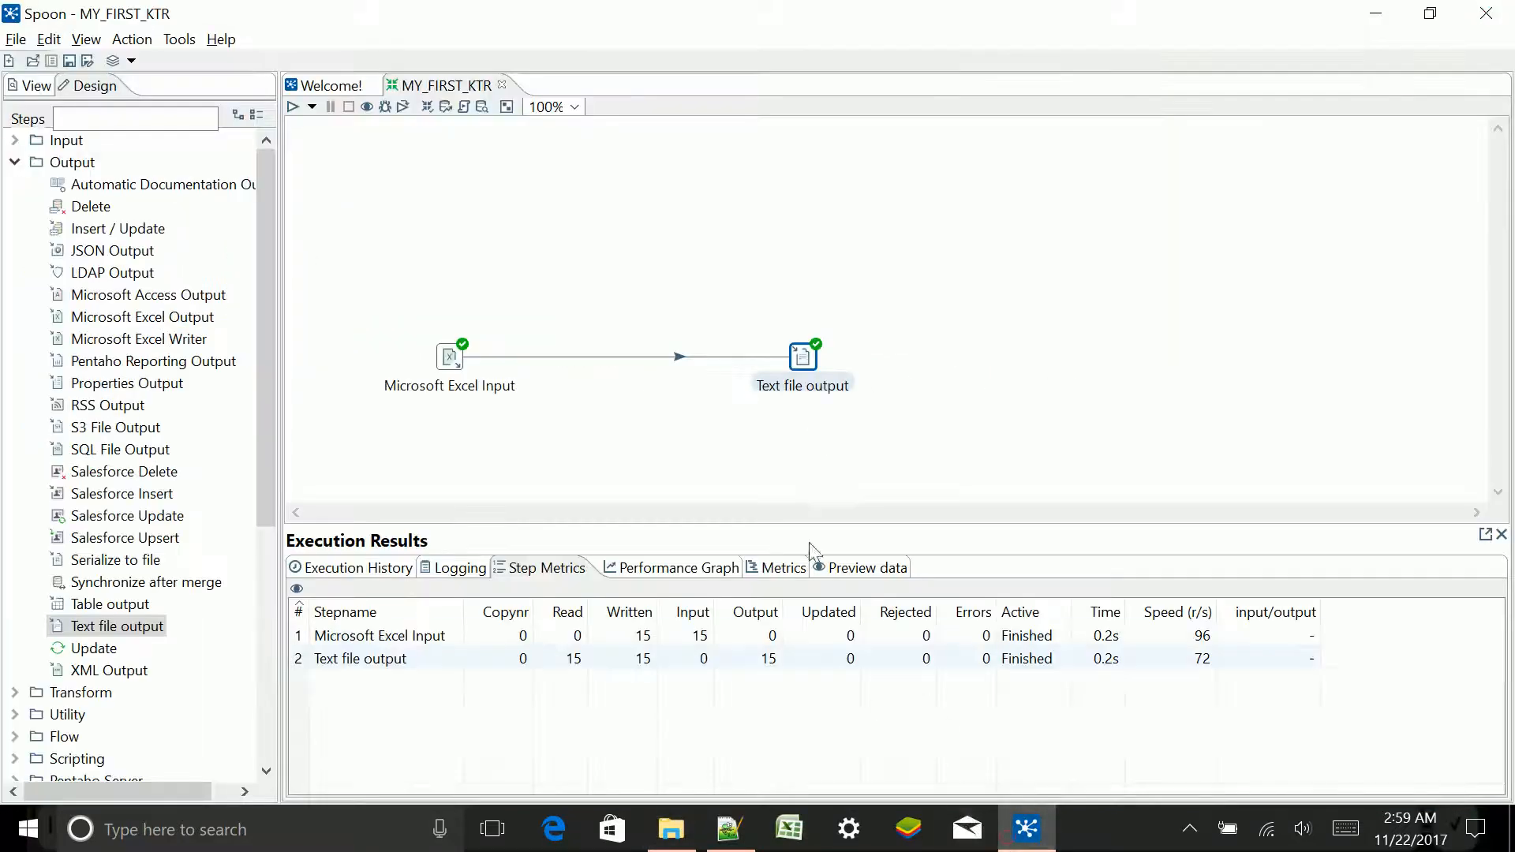
Review the file, content and field settings of the Text file output step.
double_click(802, 362)
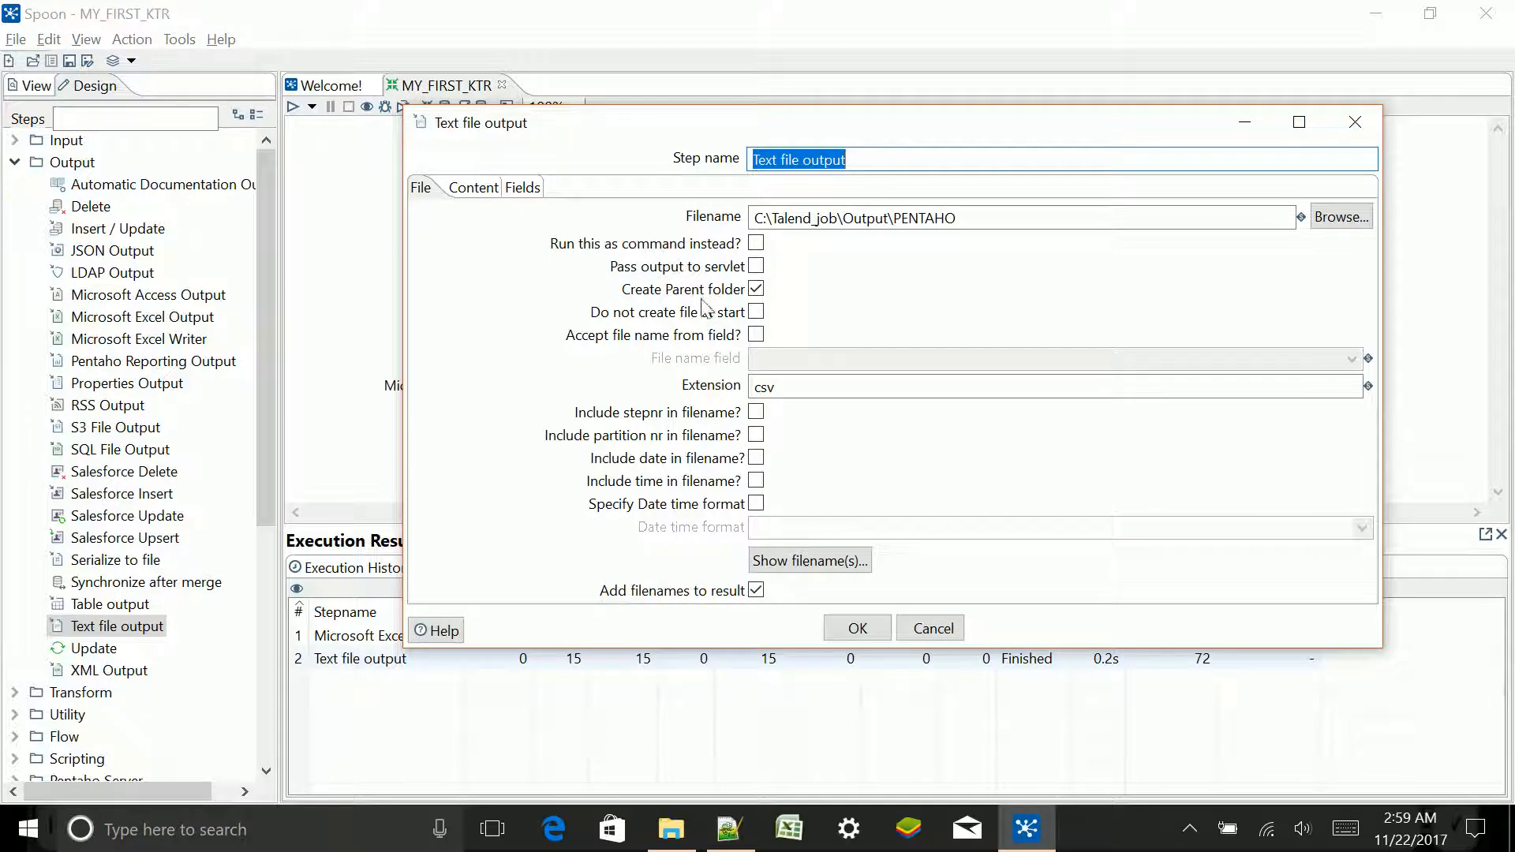
double_click(922, 121)
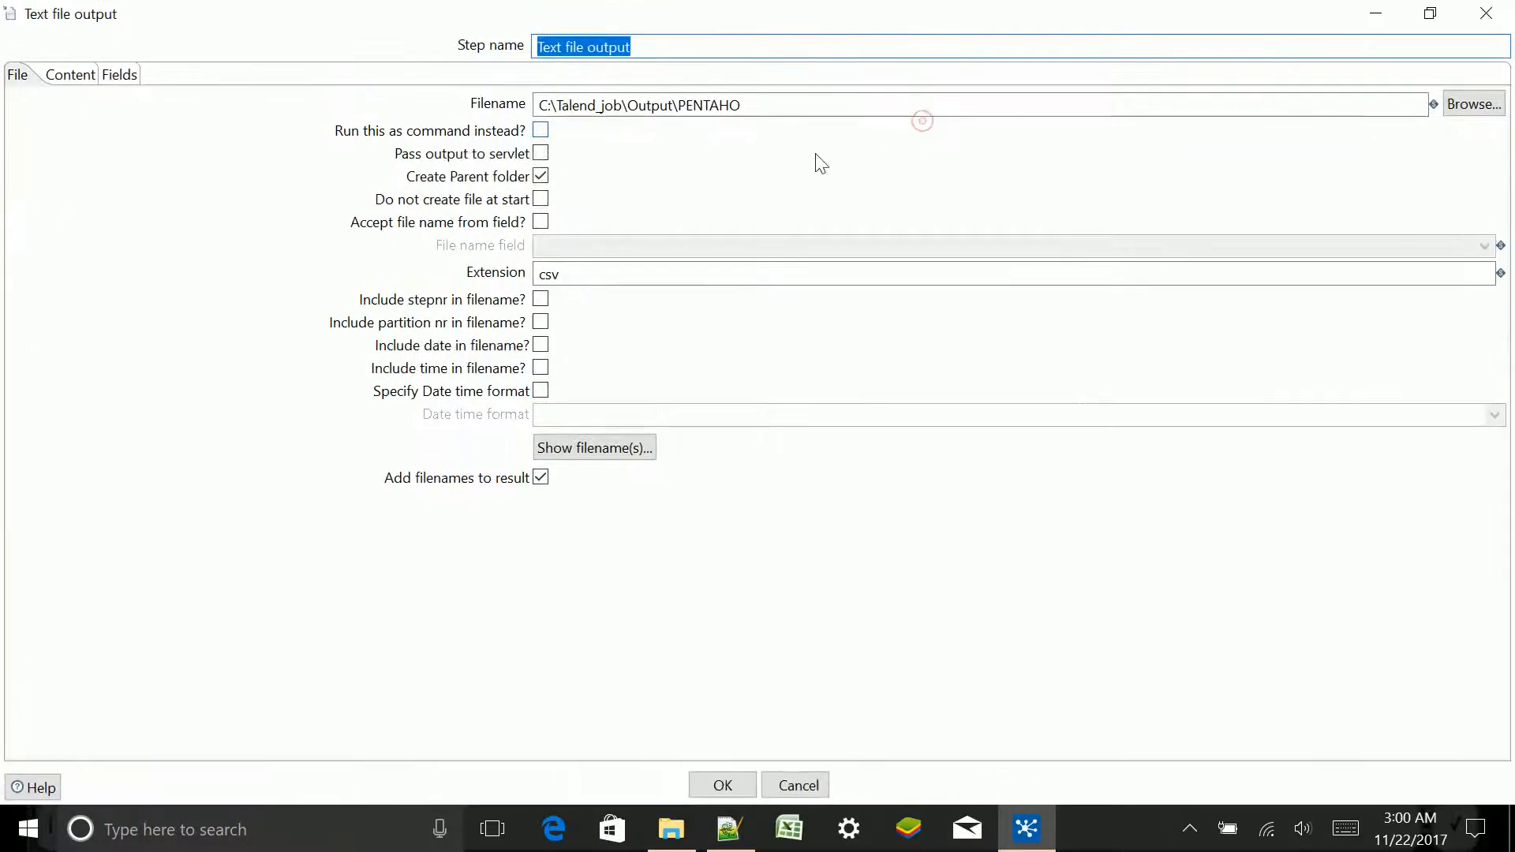
click(74, 79)
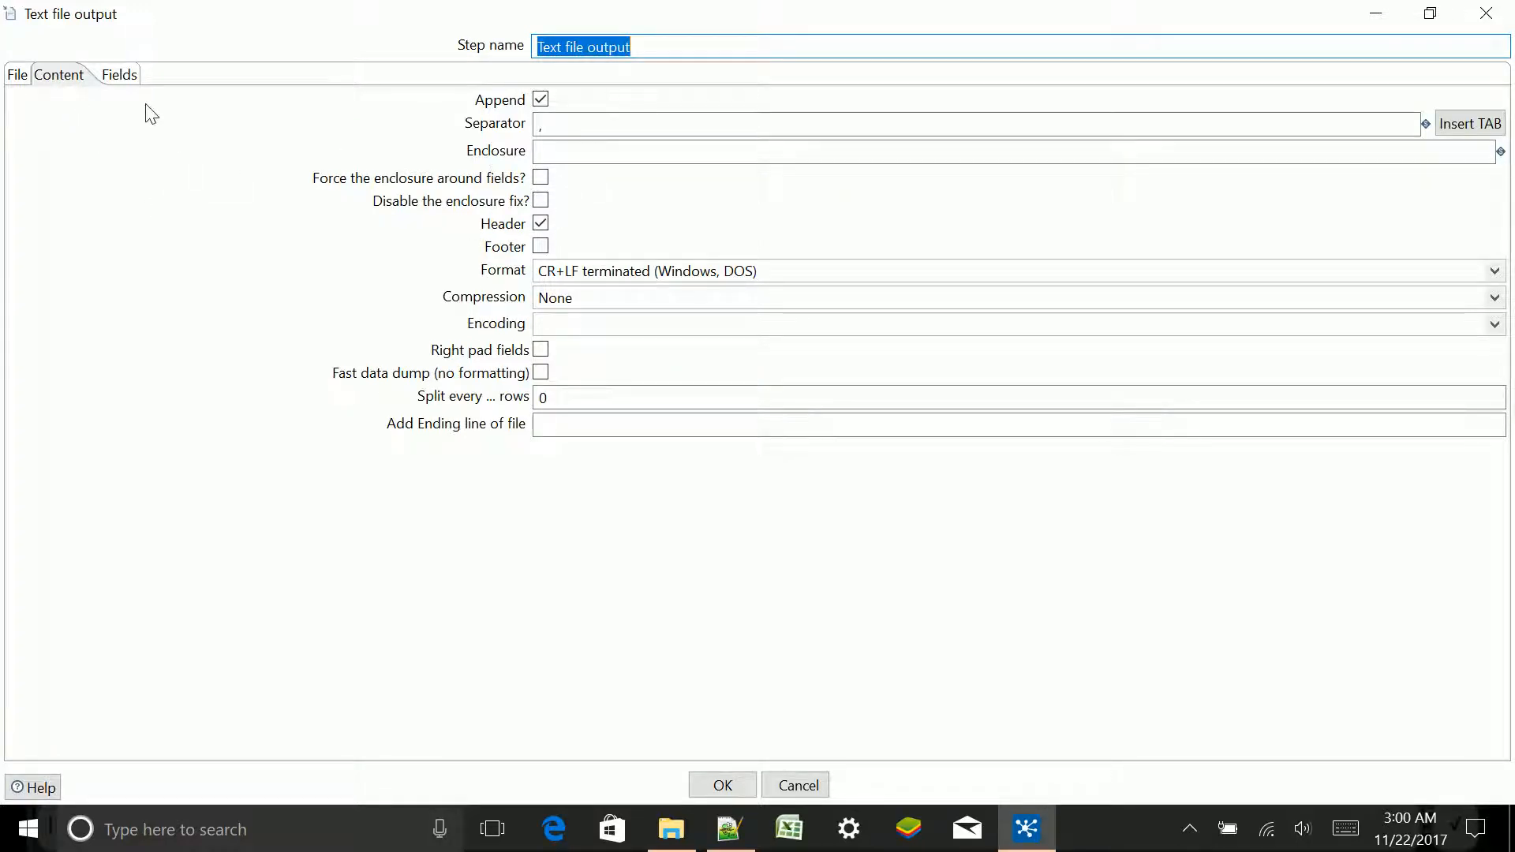
click(17, 79)
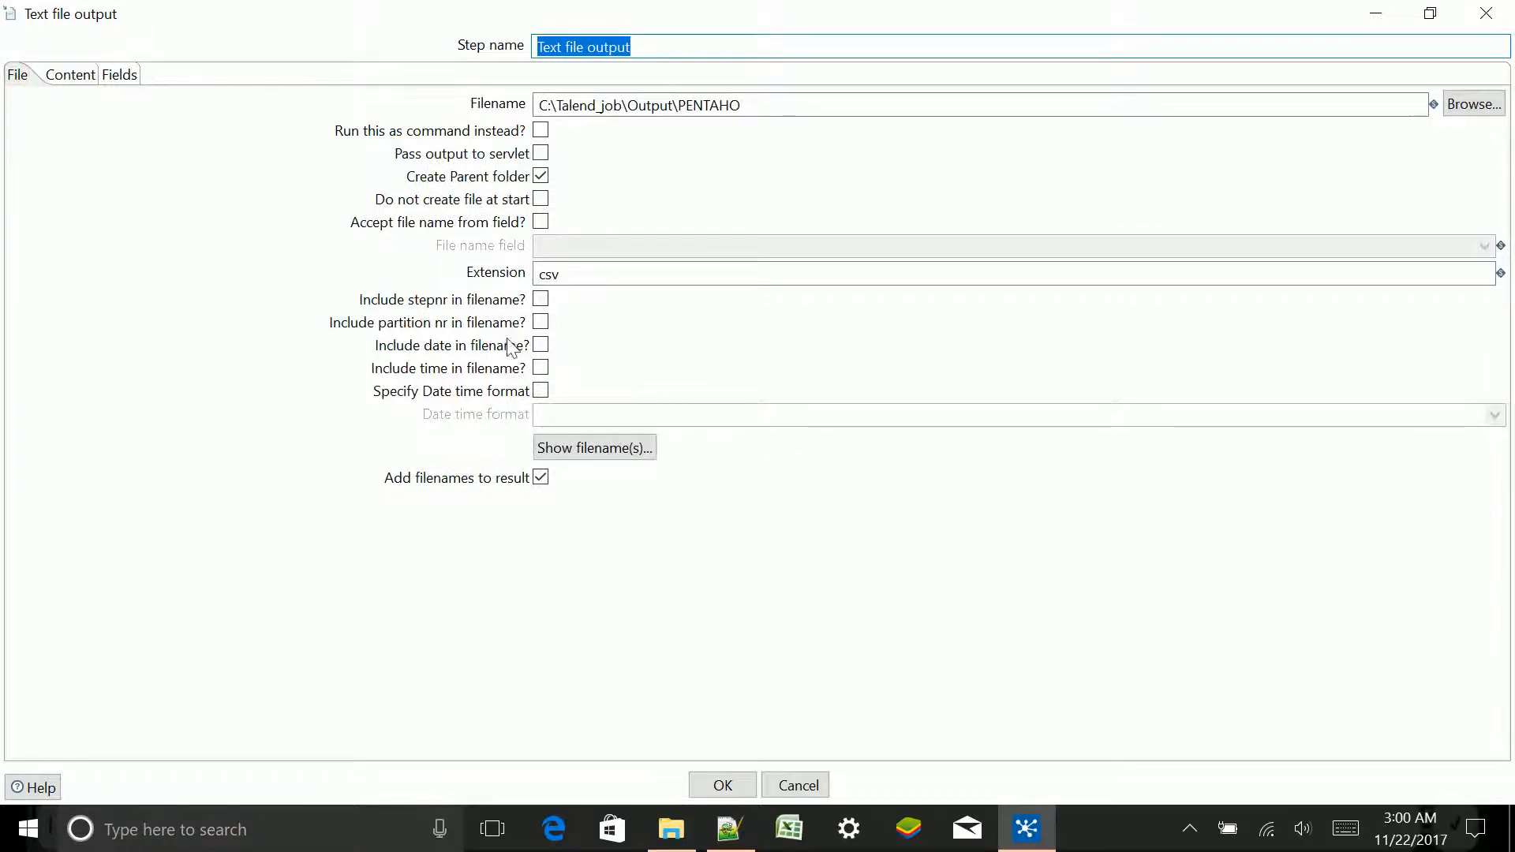
click(114, 75)
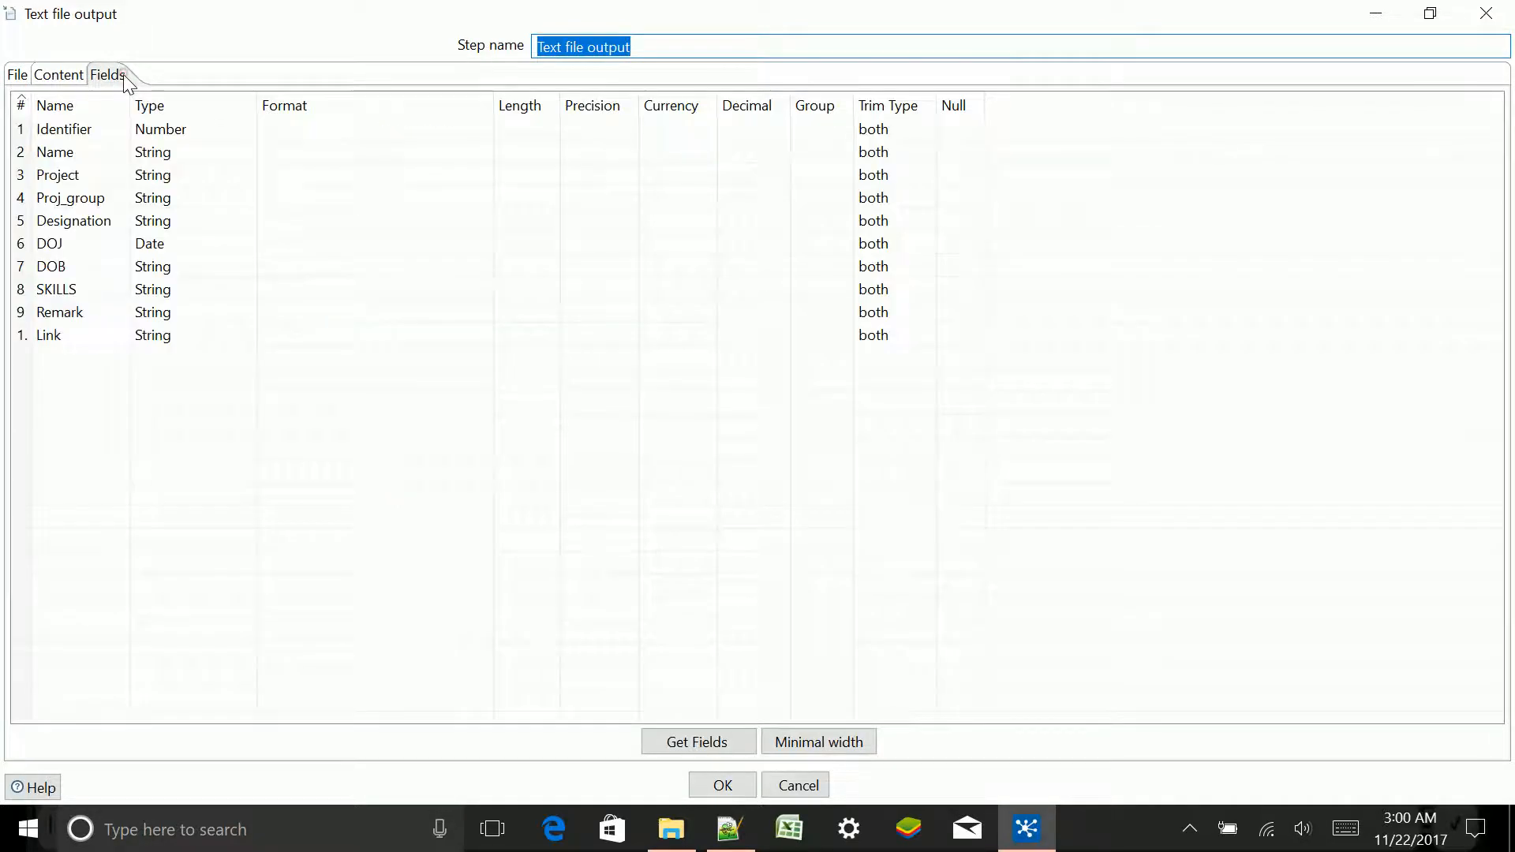
click(79, 77)
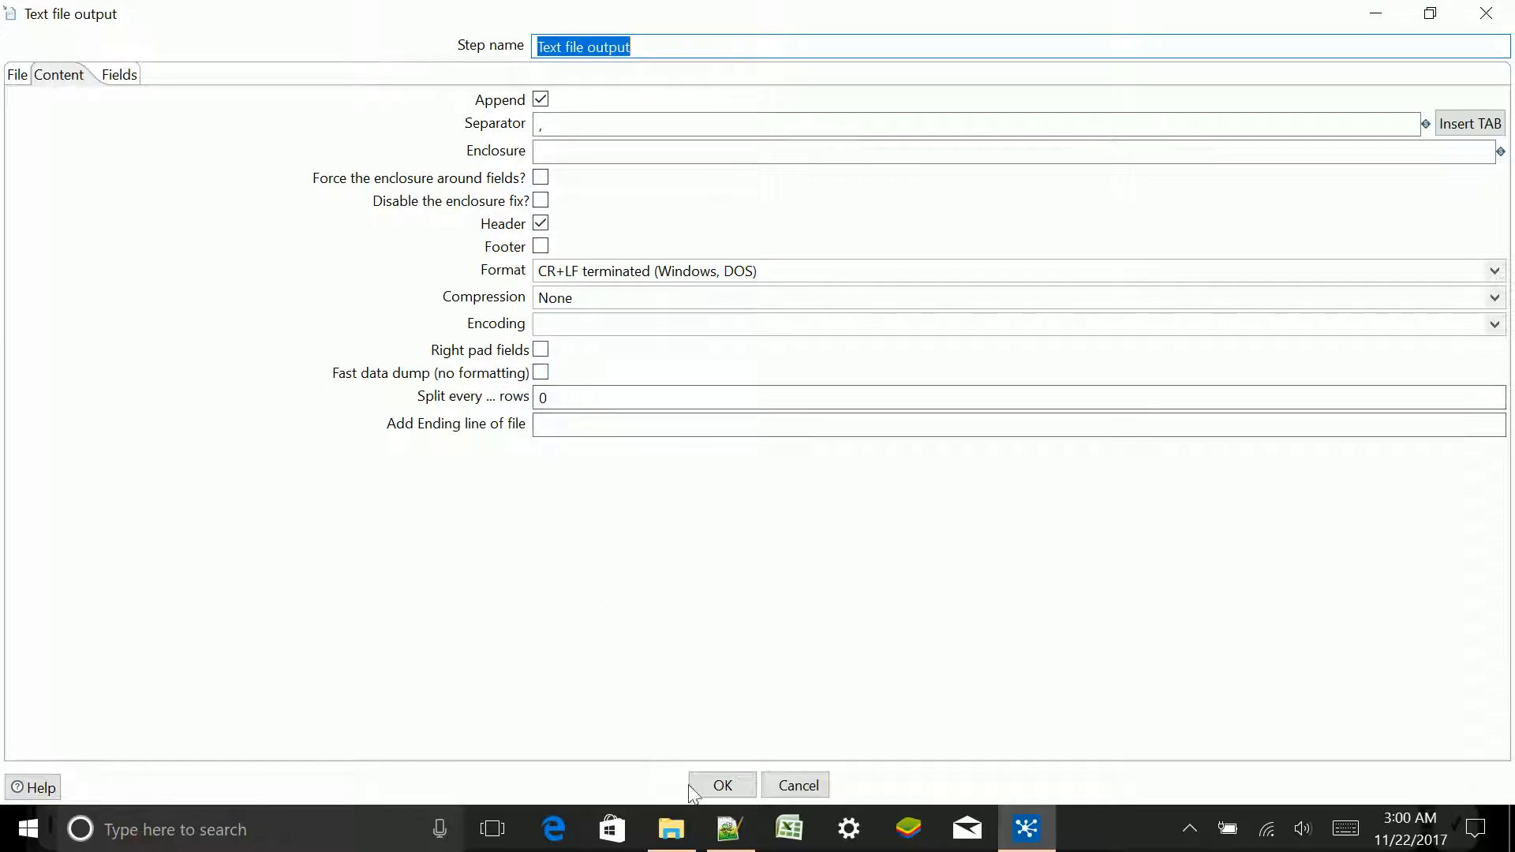
click(712, 786)
Review the Microsoft Excel Input step's files, sheets, content, error handling and field settings.
click(453, 357)
double_click(453, 358)
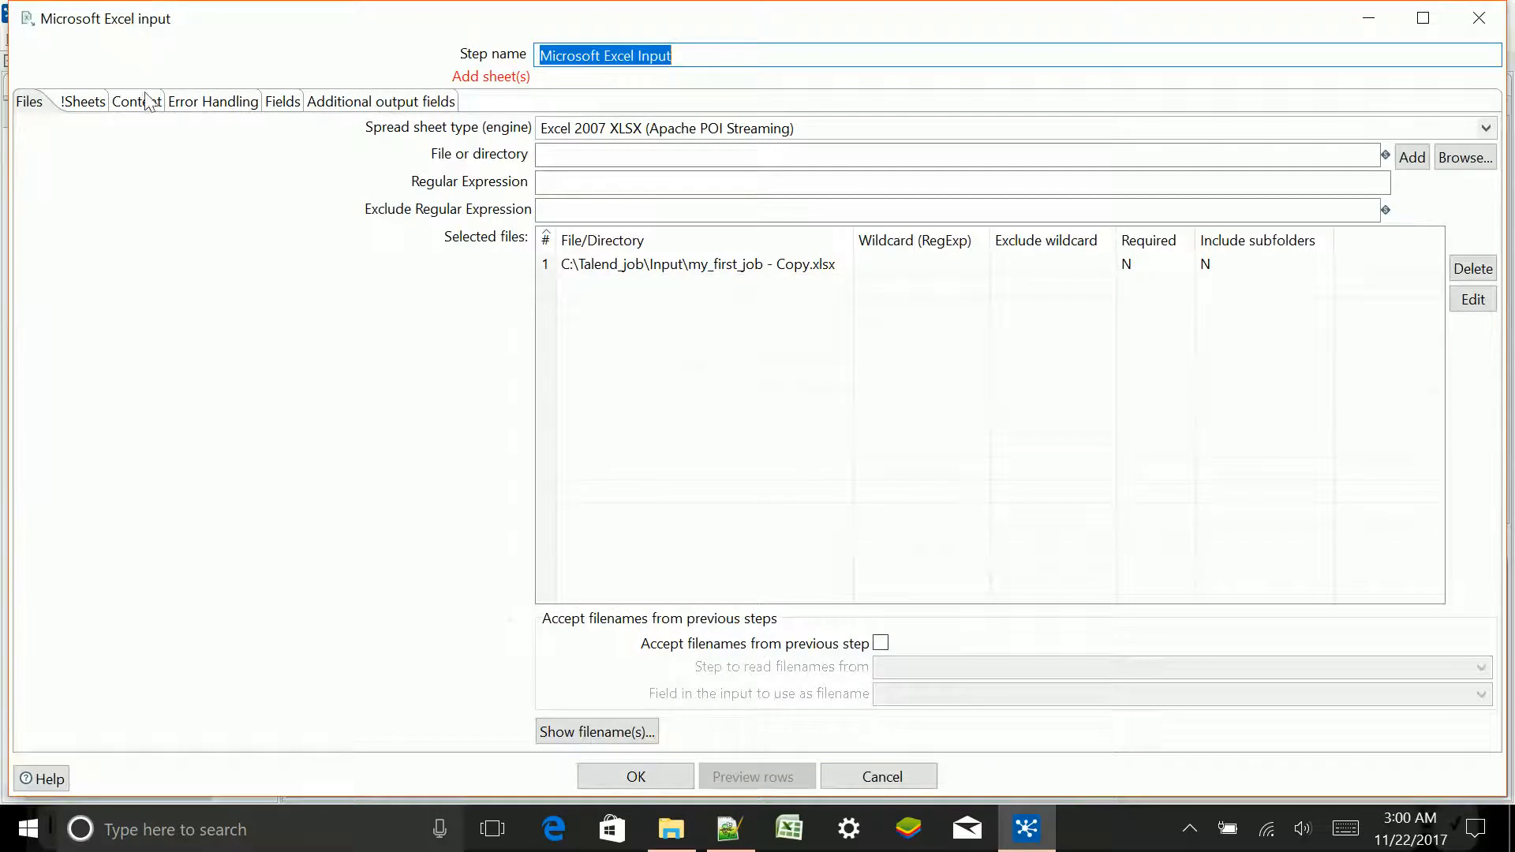
click(82, 103)
click(134, 105)
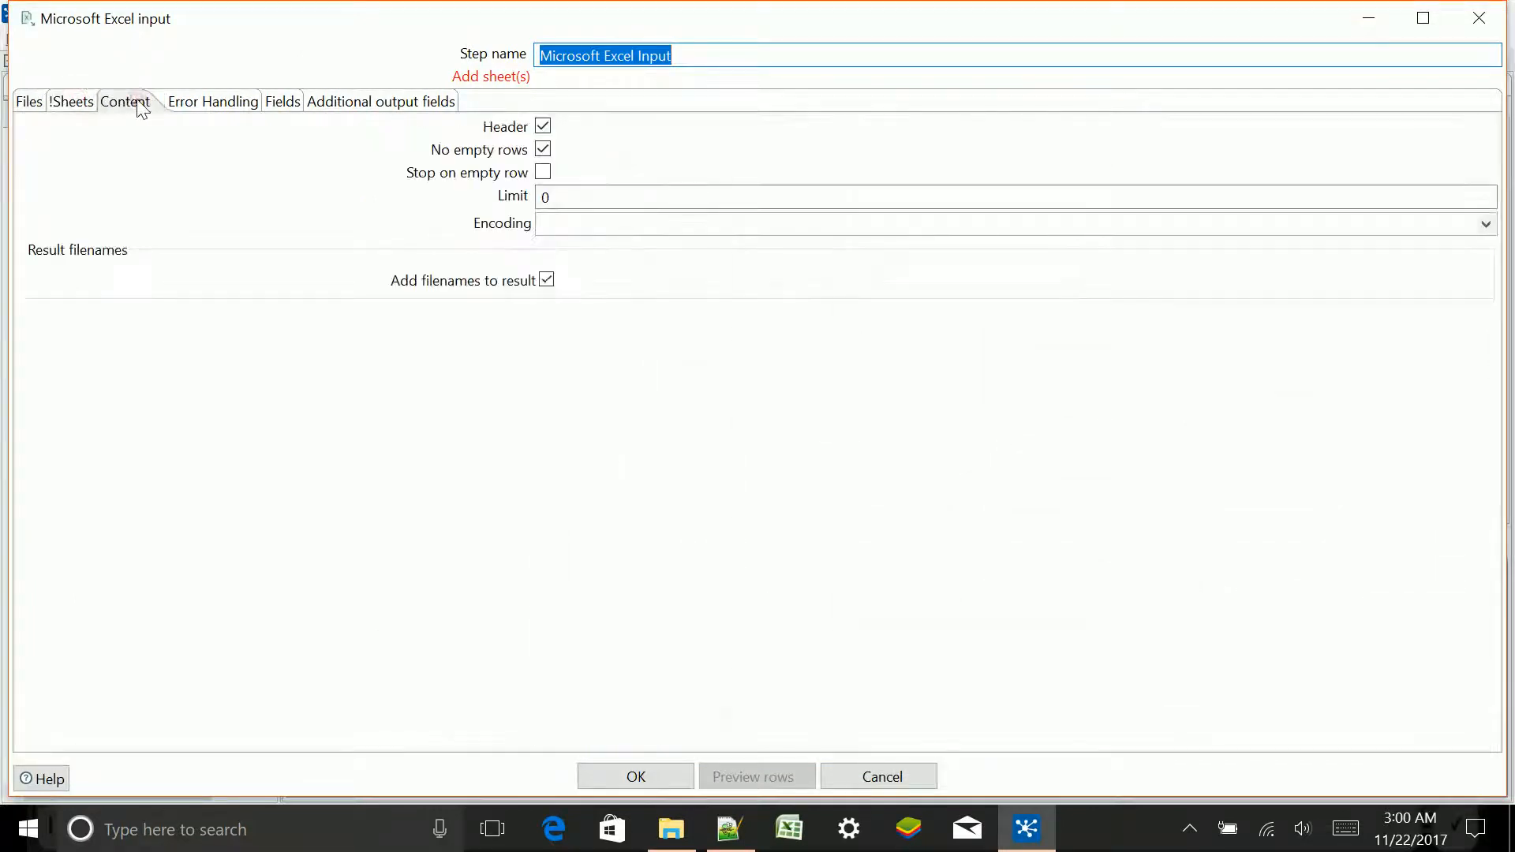
click(212, 108)
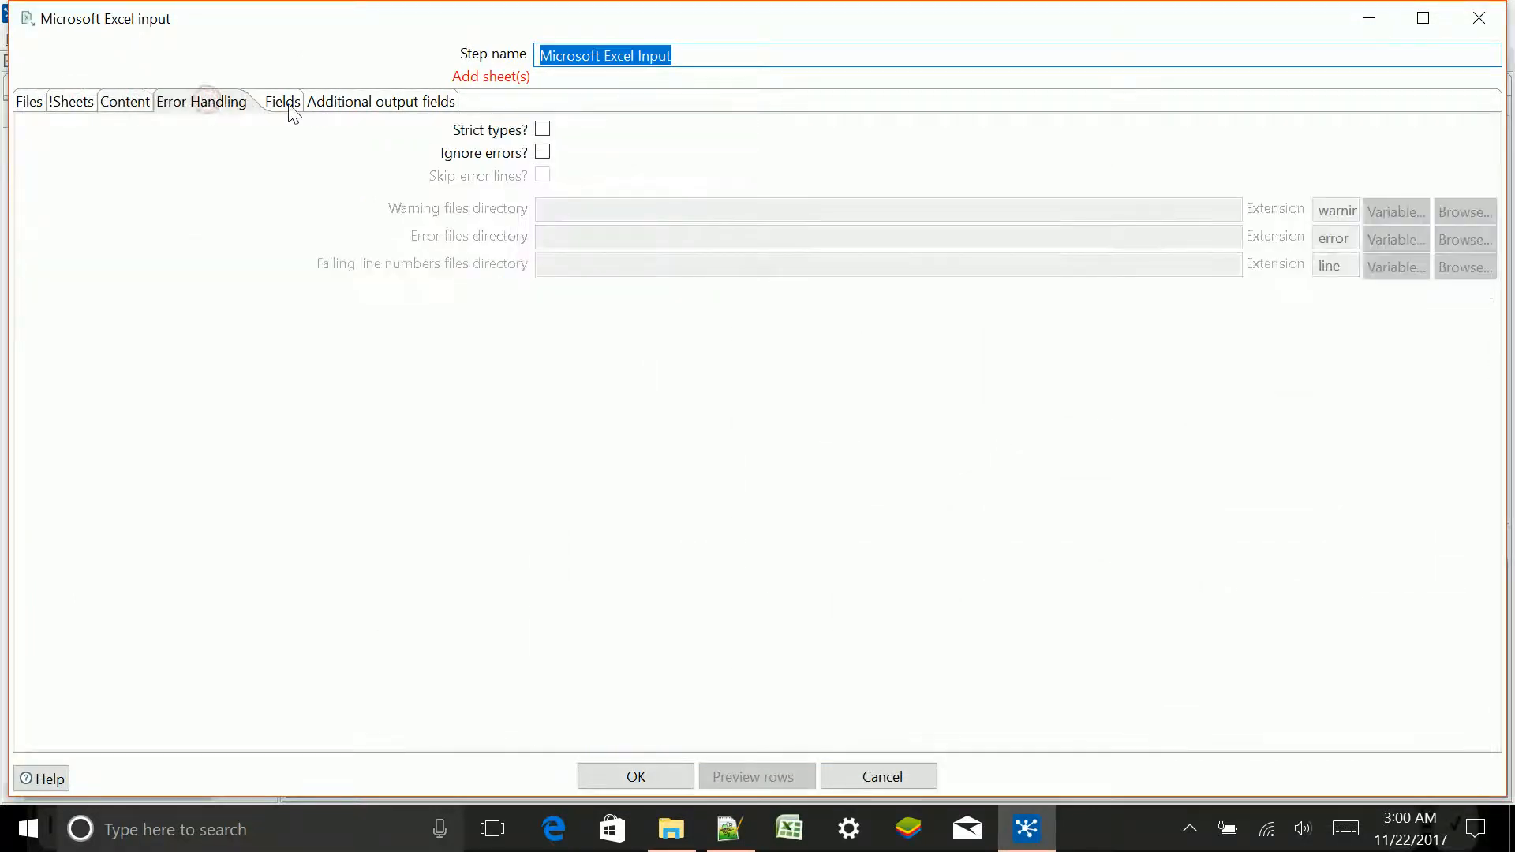
click(284, 103)
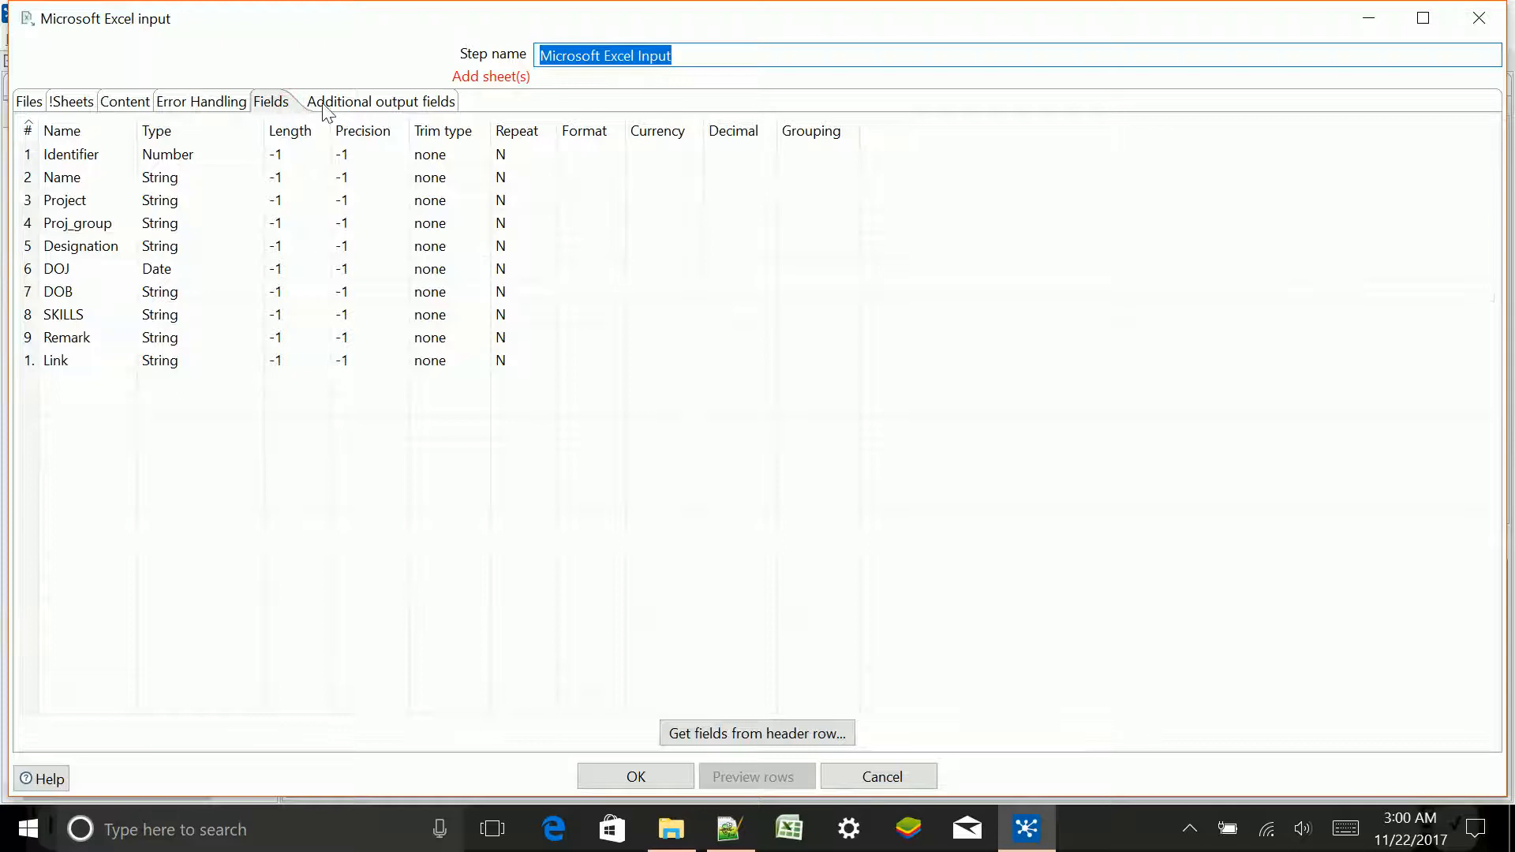
click(325, 106)
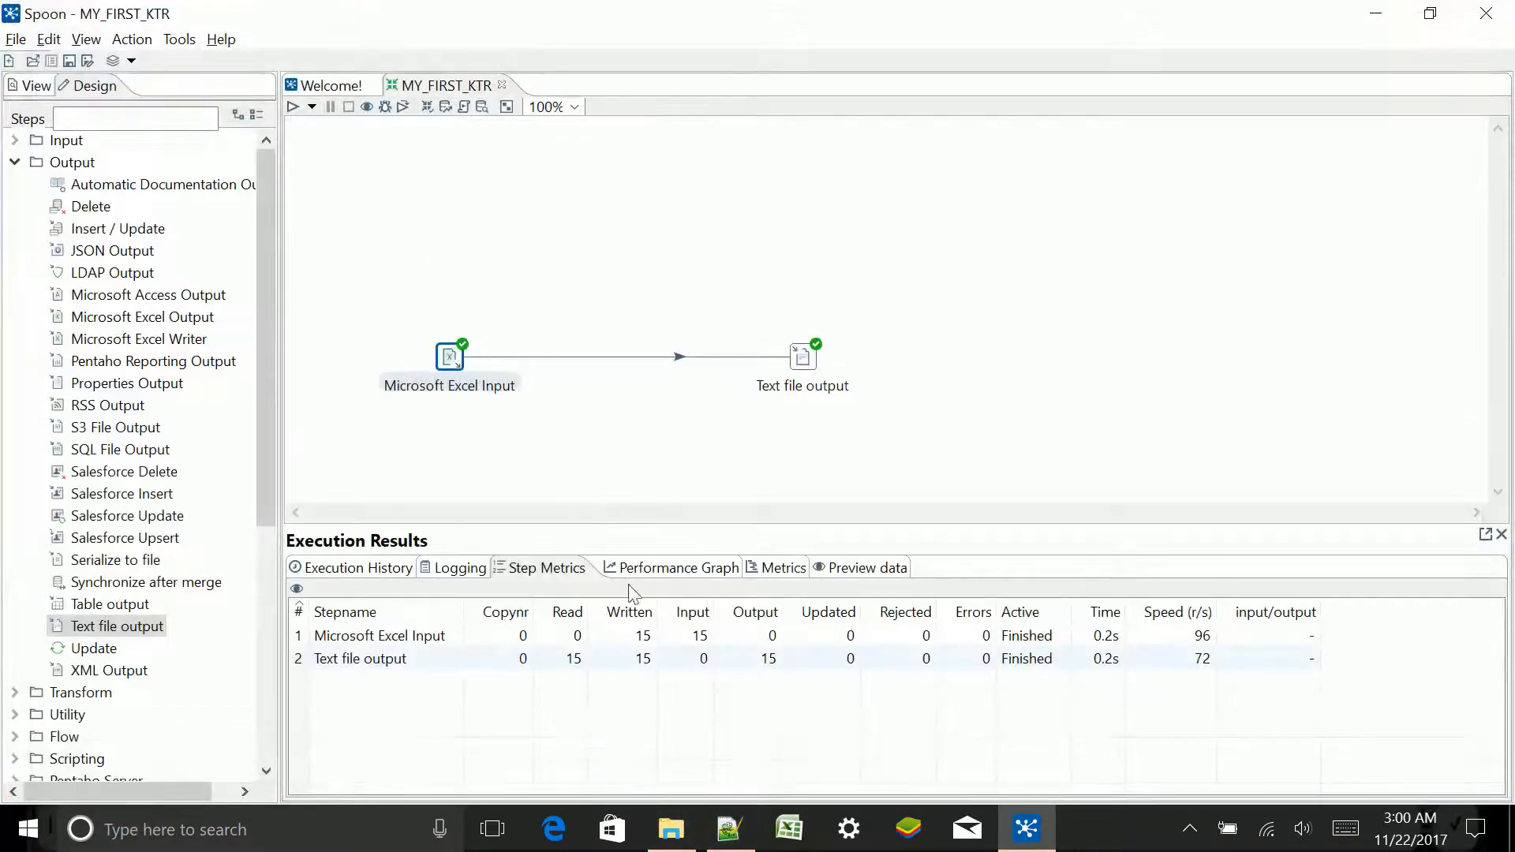
Look through the source workbooks in the Talend_job Input folder and return to Spoon.
click(727, 836)
click(727, 838)
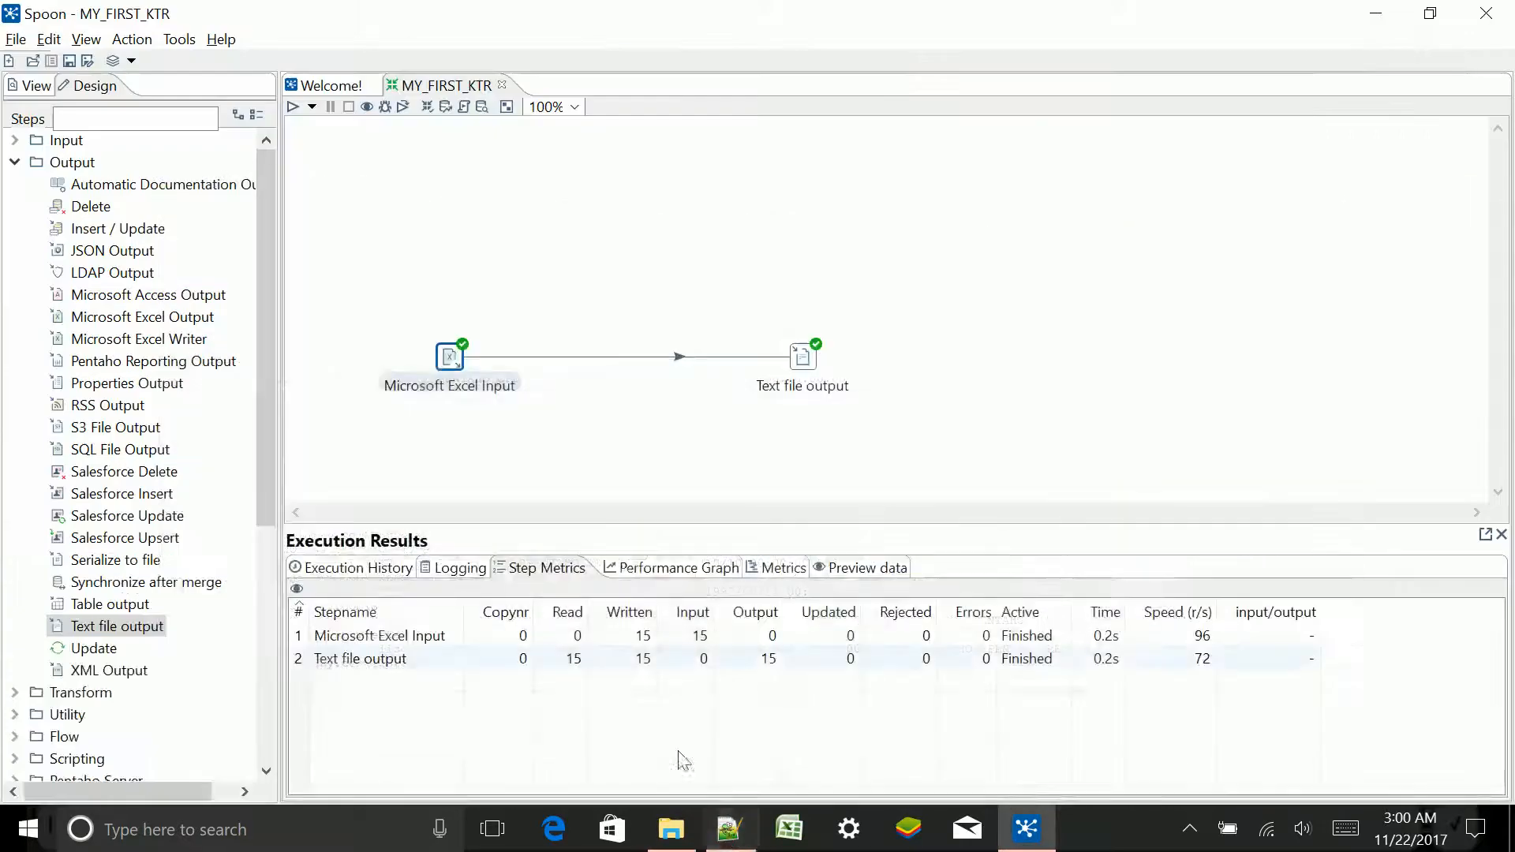
click(670, 829)
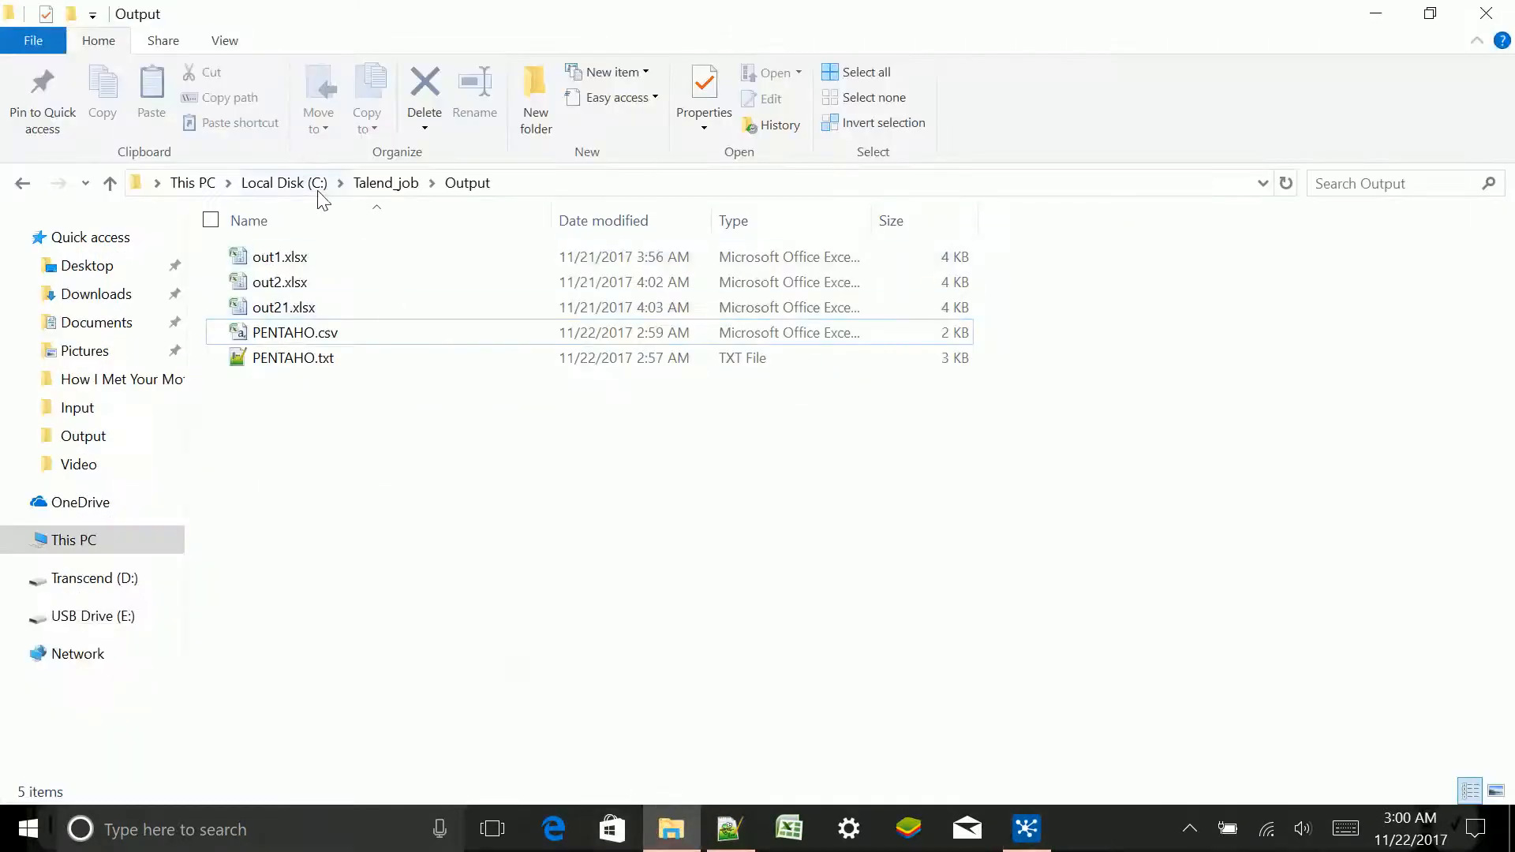
click(362, 186)
double_click(327, 258)
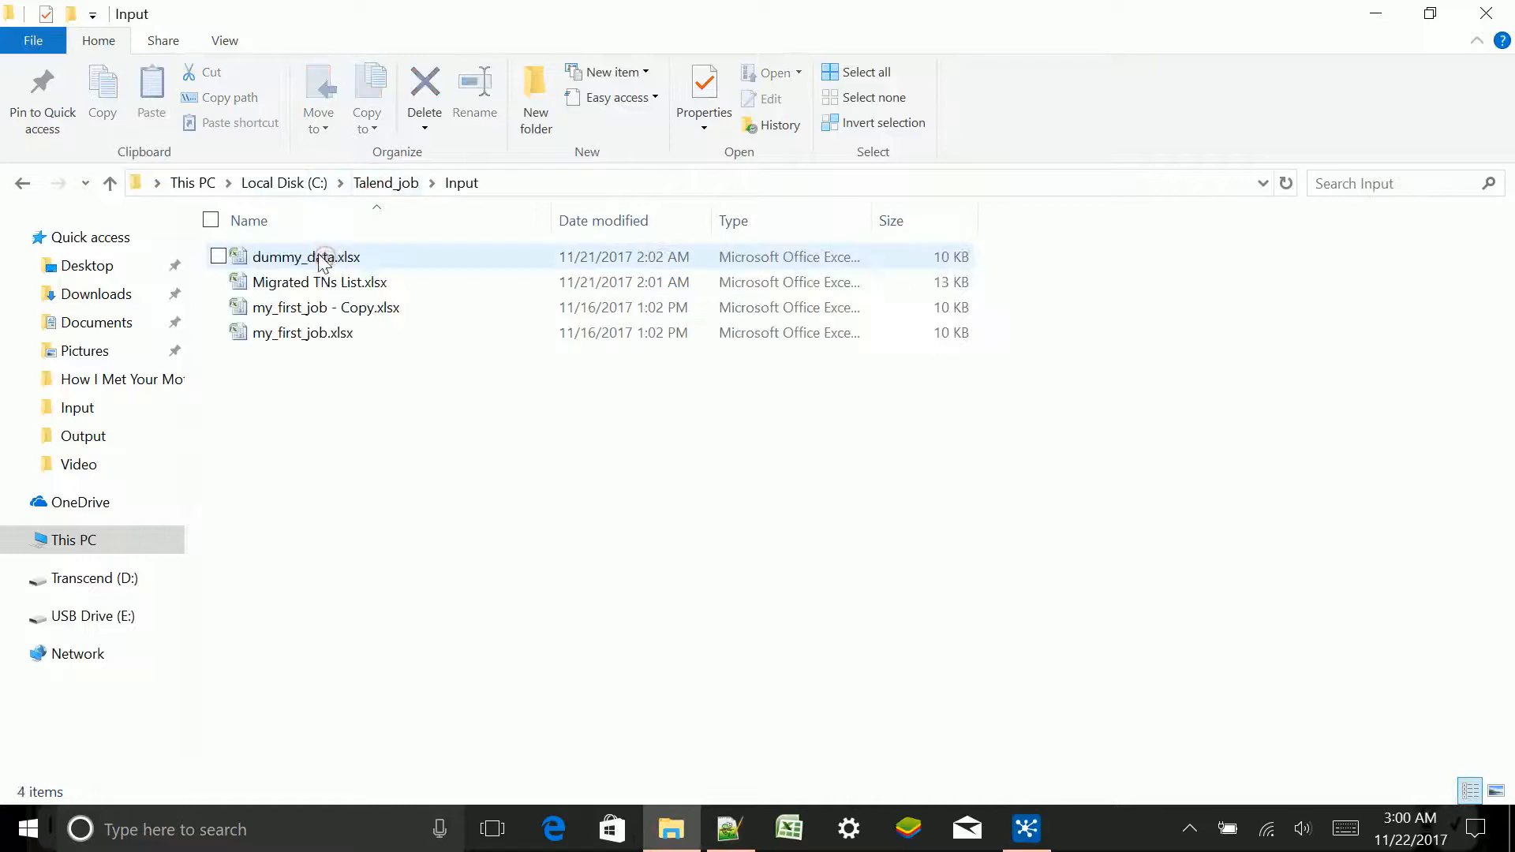
click(1375, 13)
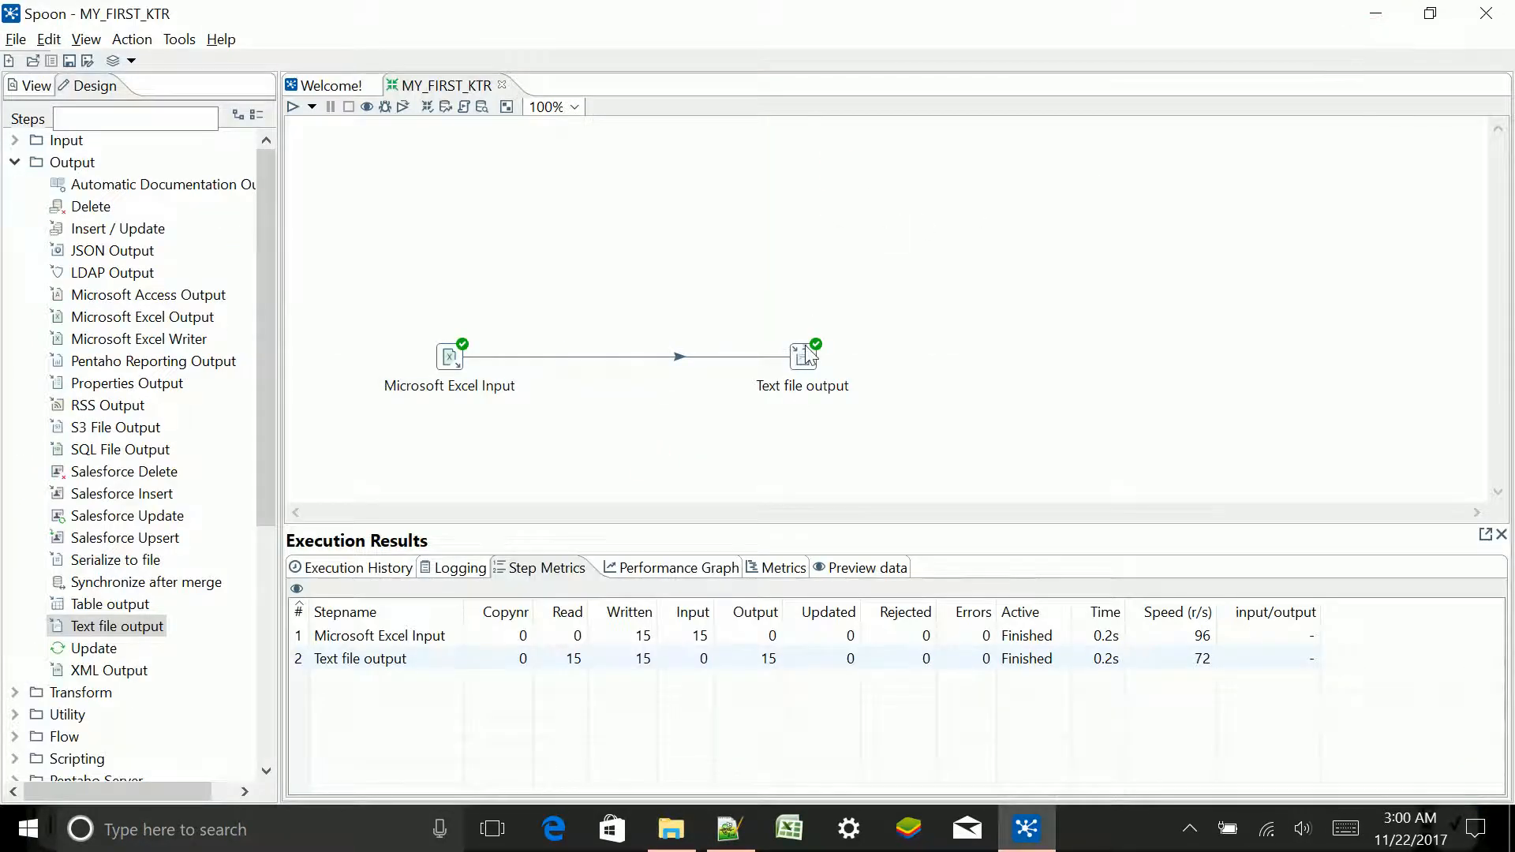
Examine the preview data of the Text file output step across all its rows and columns.
click(864, 568)
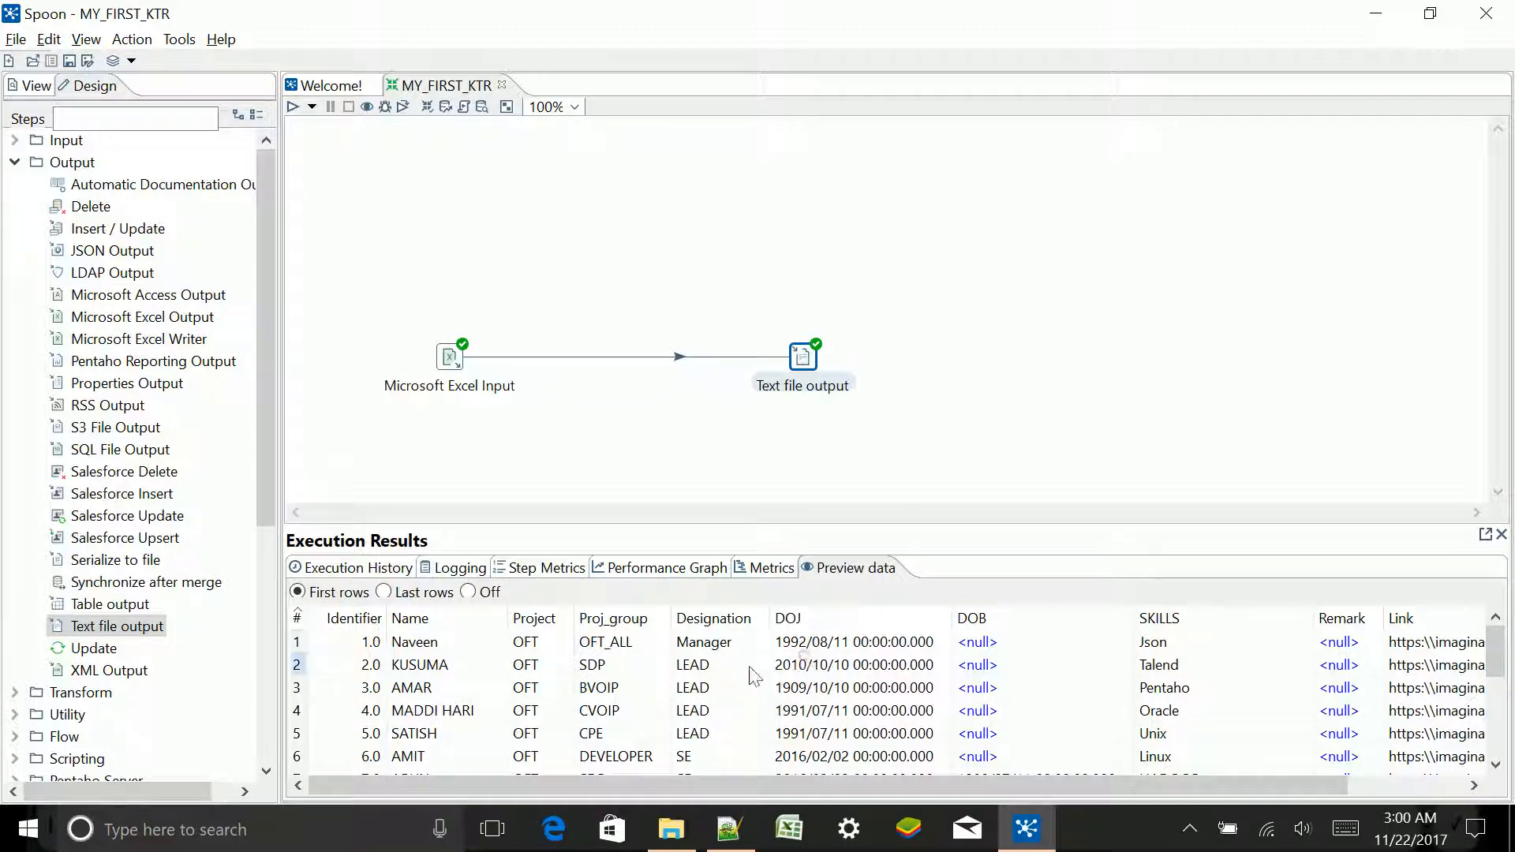
scroll(803, 688, down, 3)
scroll(803, 687, up, 3)
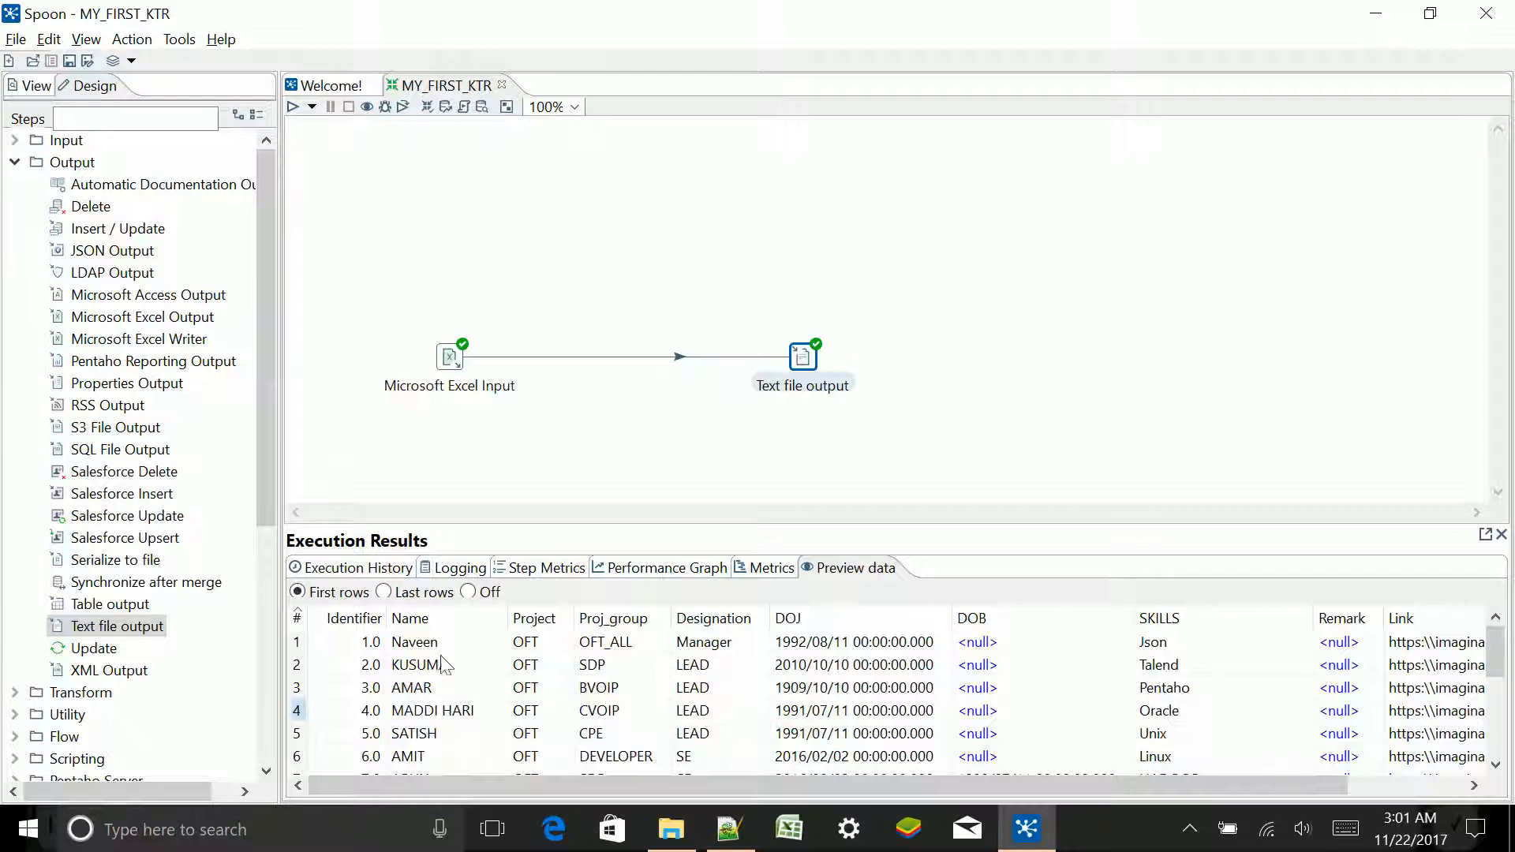
scroll(776, 677, down, 2)
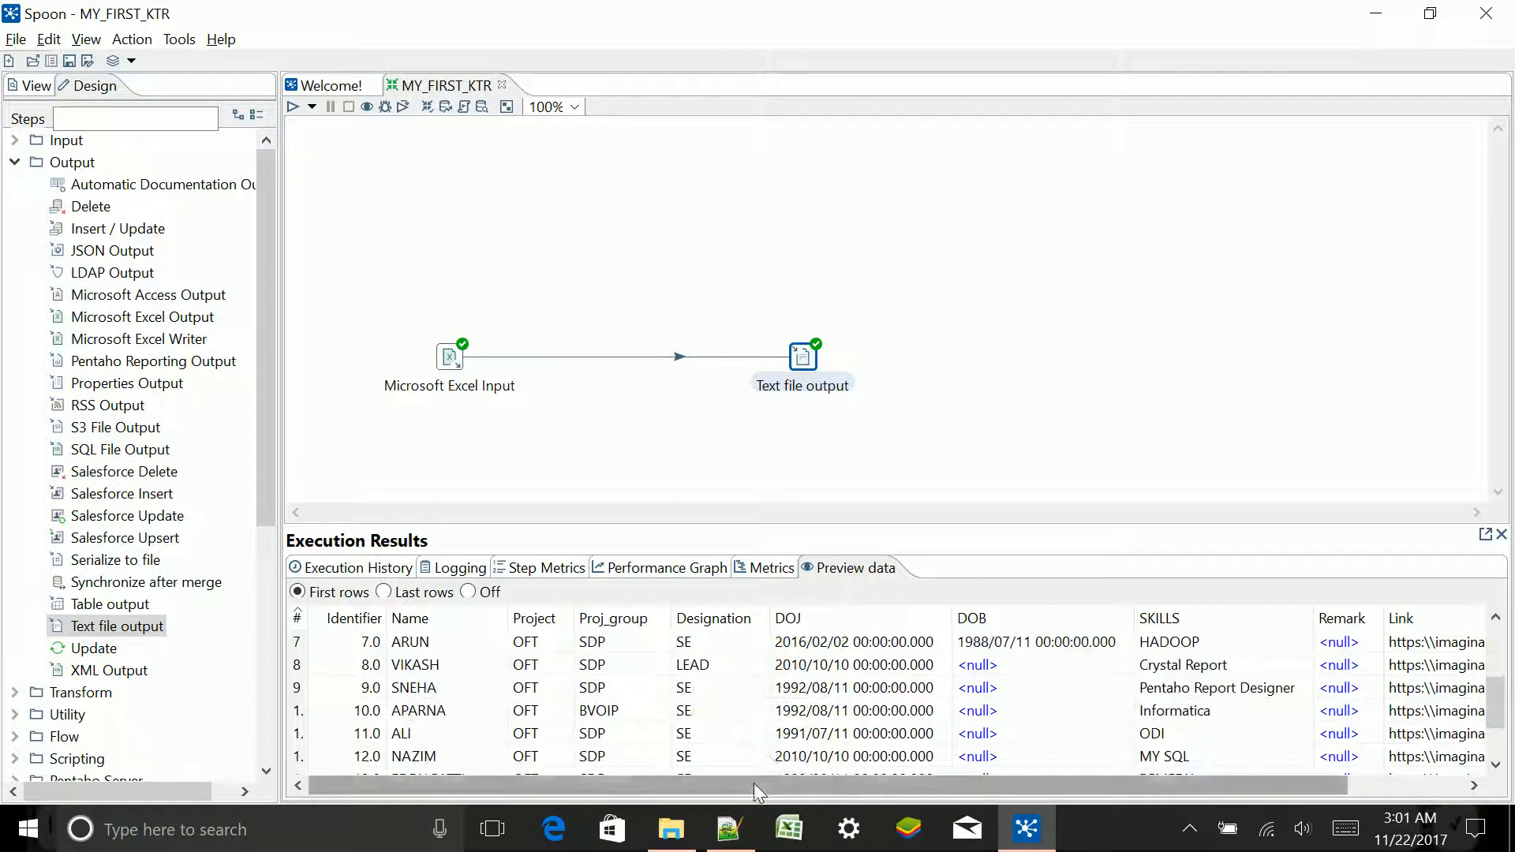
drag(754, 781, 905, 763)
scroll(904, 753, up, 2)
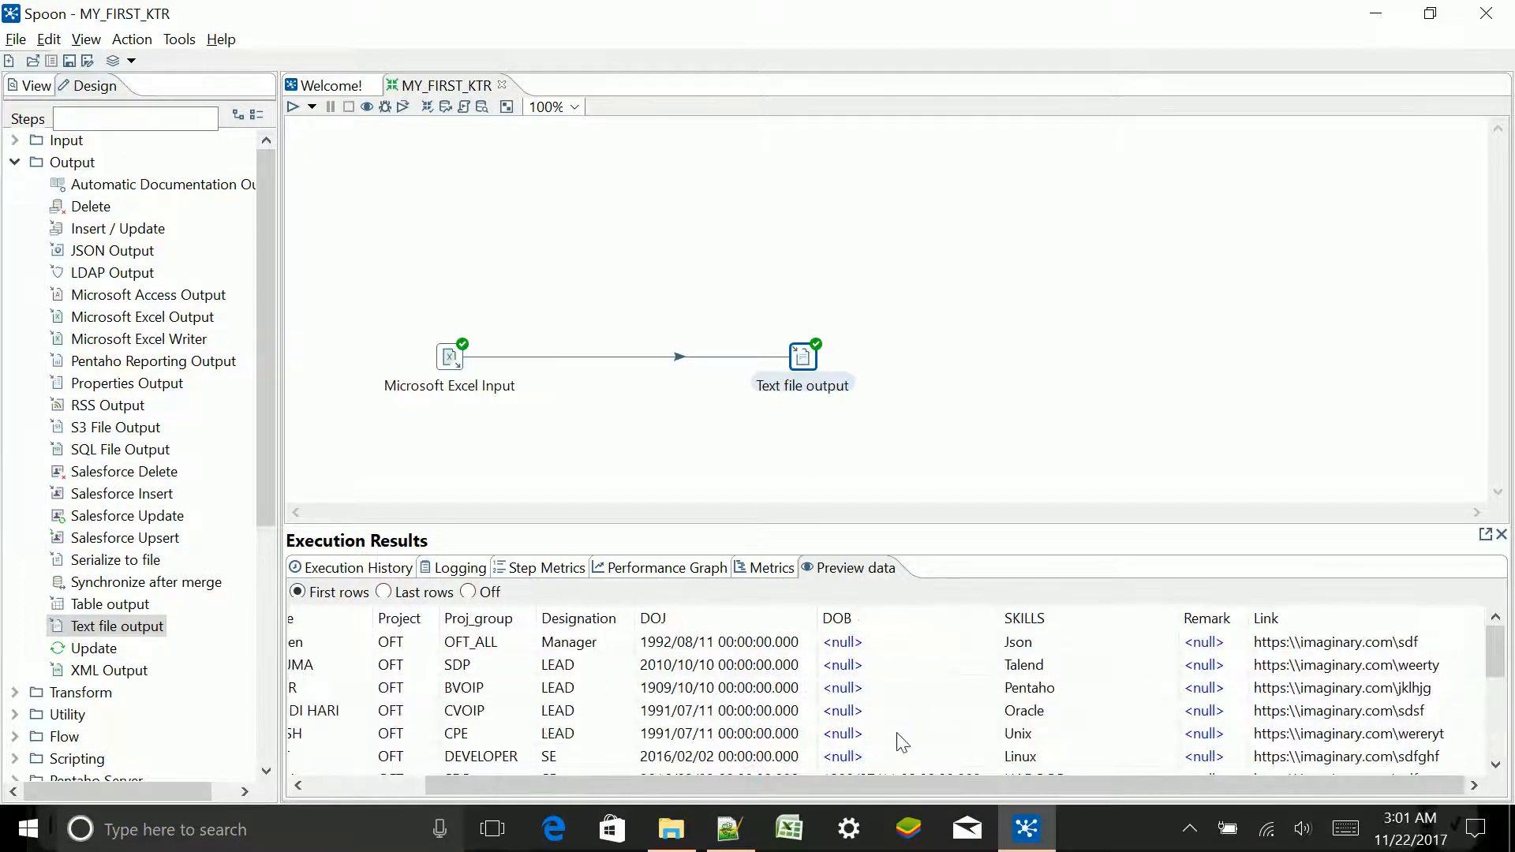
scroll(899, 738, down, 1)
scroll(900, 738, up, 1)
click(596, 246)
Switch the text file output's Header option off and back on, and accept the settings.
double_click(804, 357)
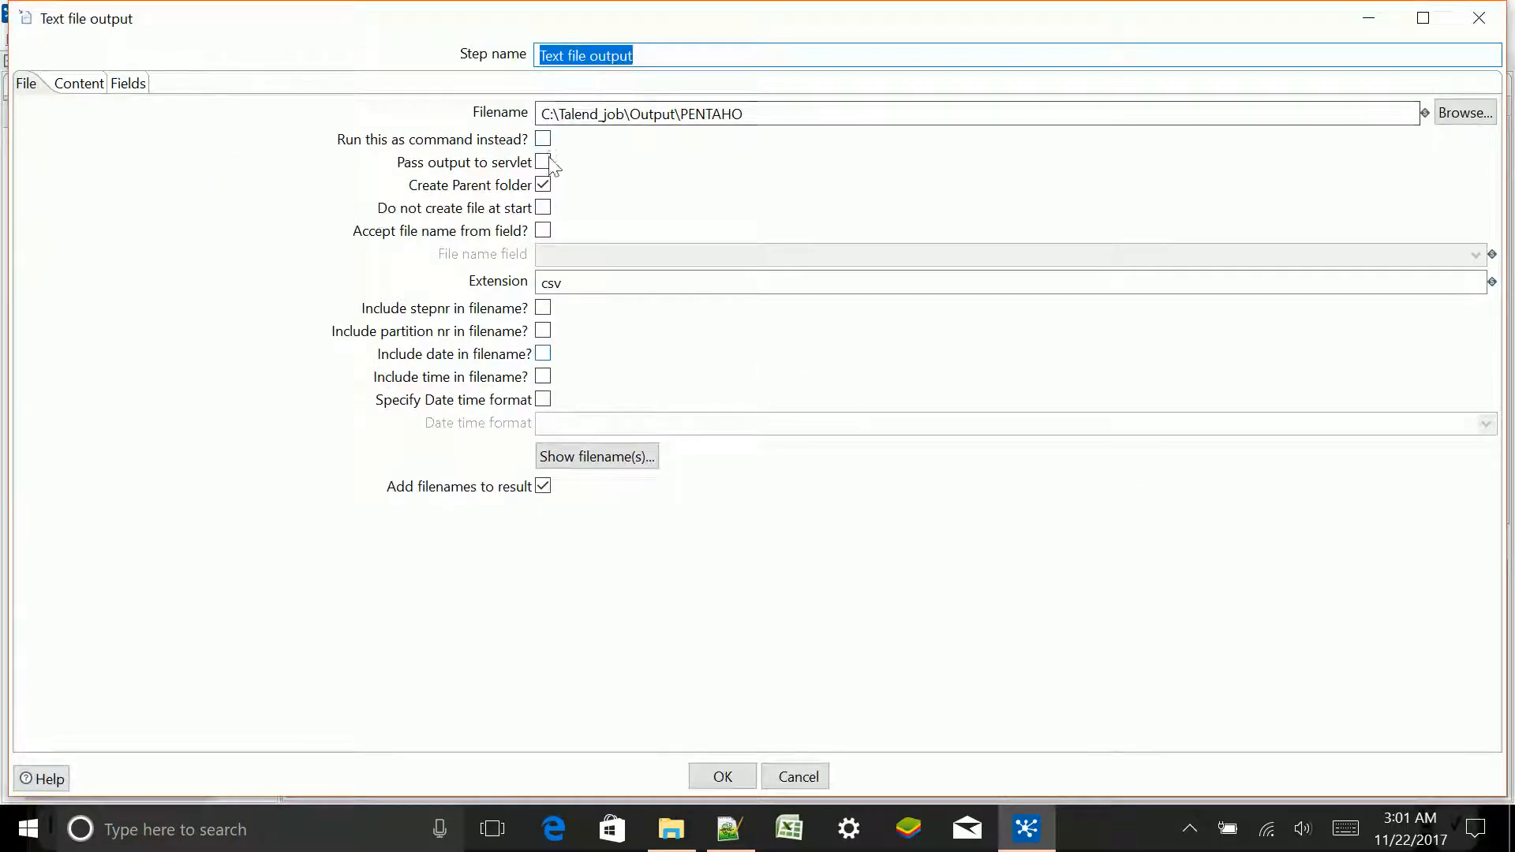
click(82, 84)
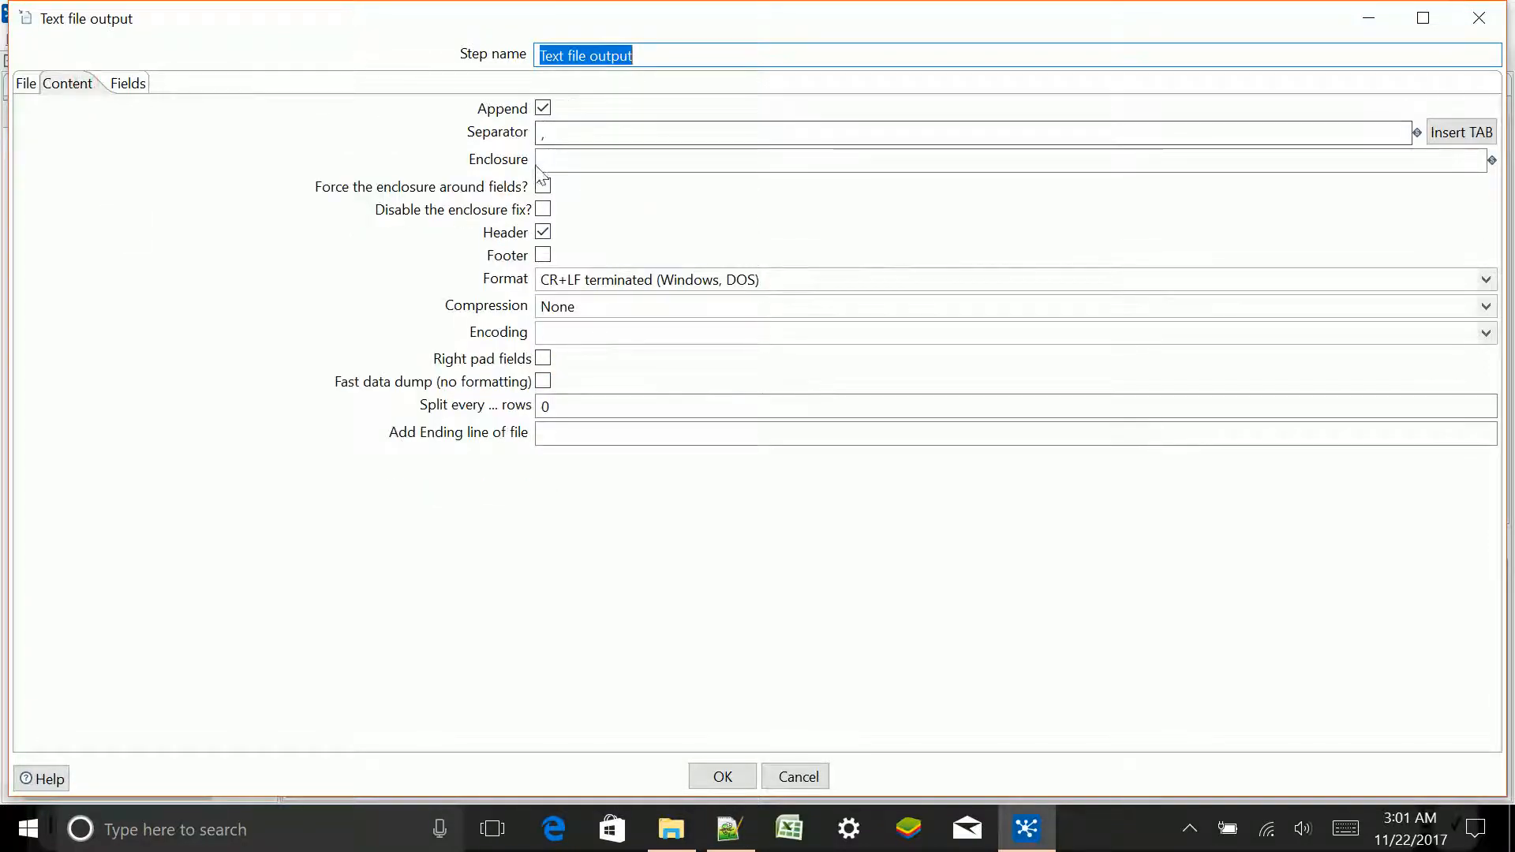
click(542, 233)
click(543, 232)
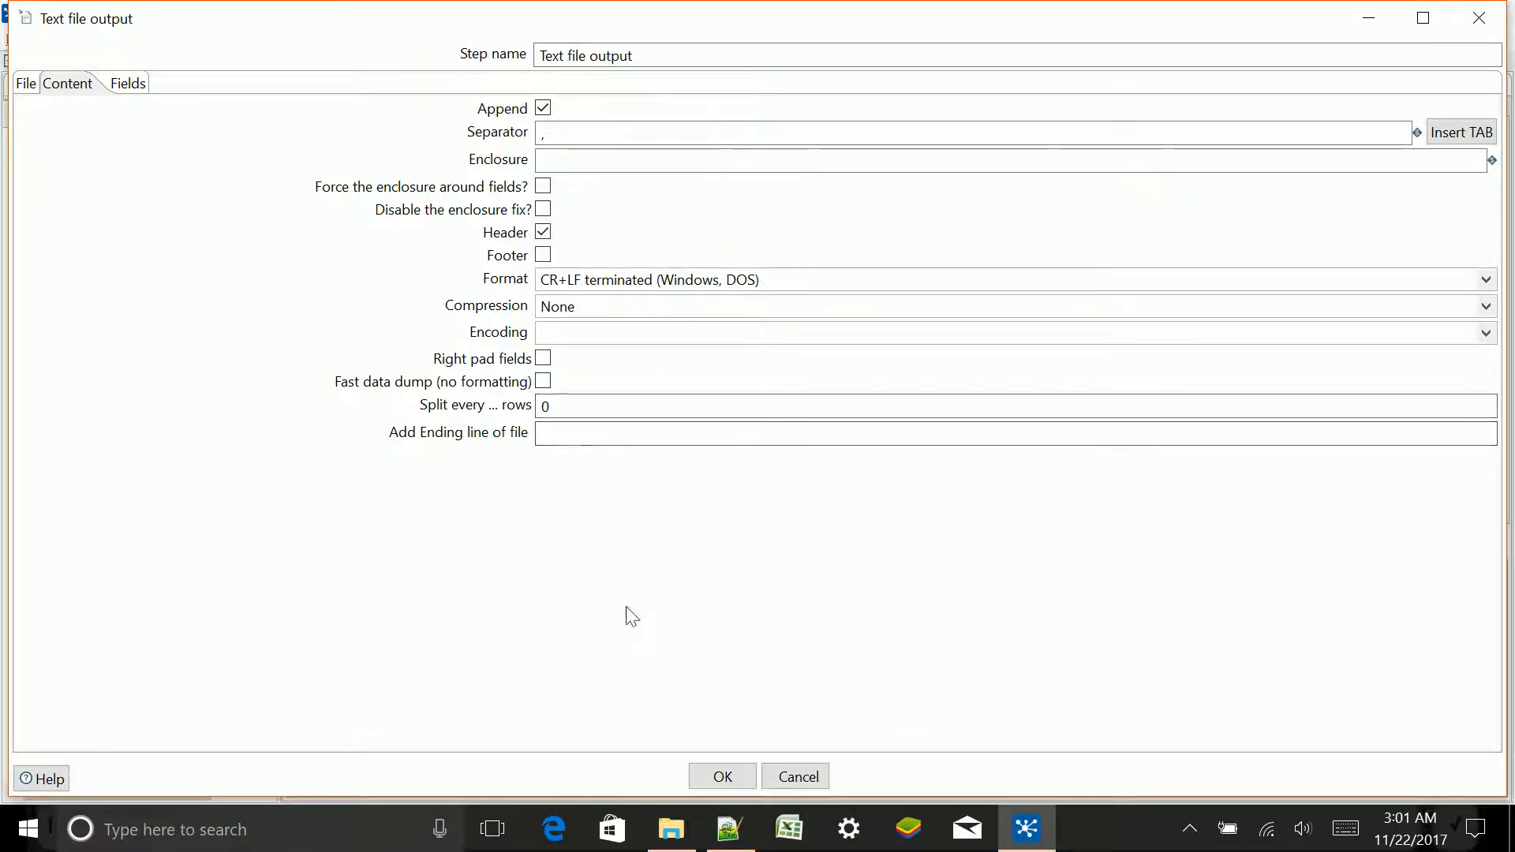
click(722, 776)
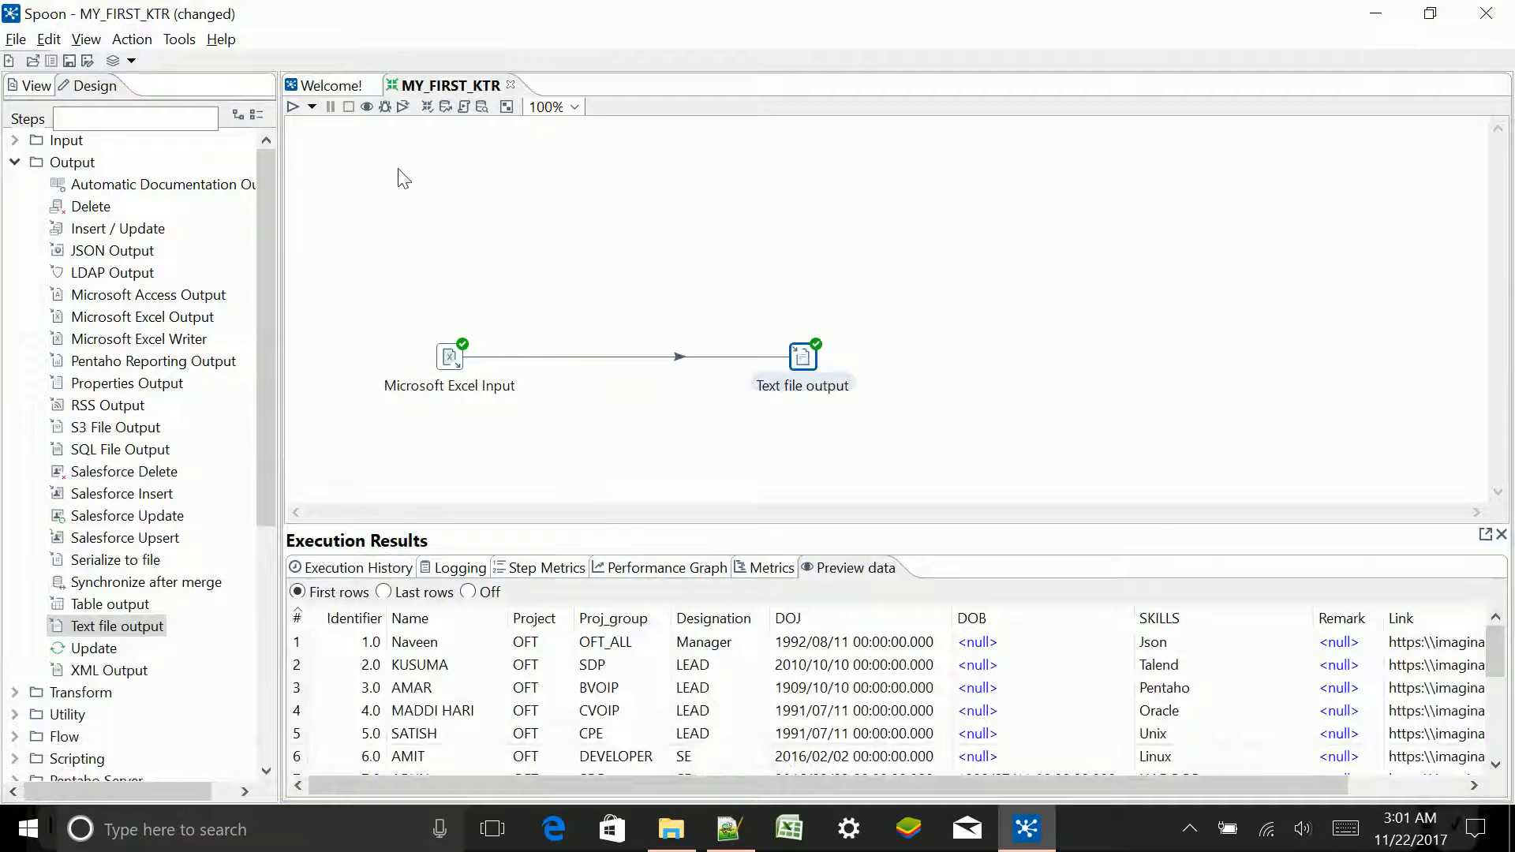
Save and rerun the transformation locally, and show the step metrics of the new run.
click(292, 106)
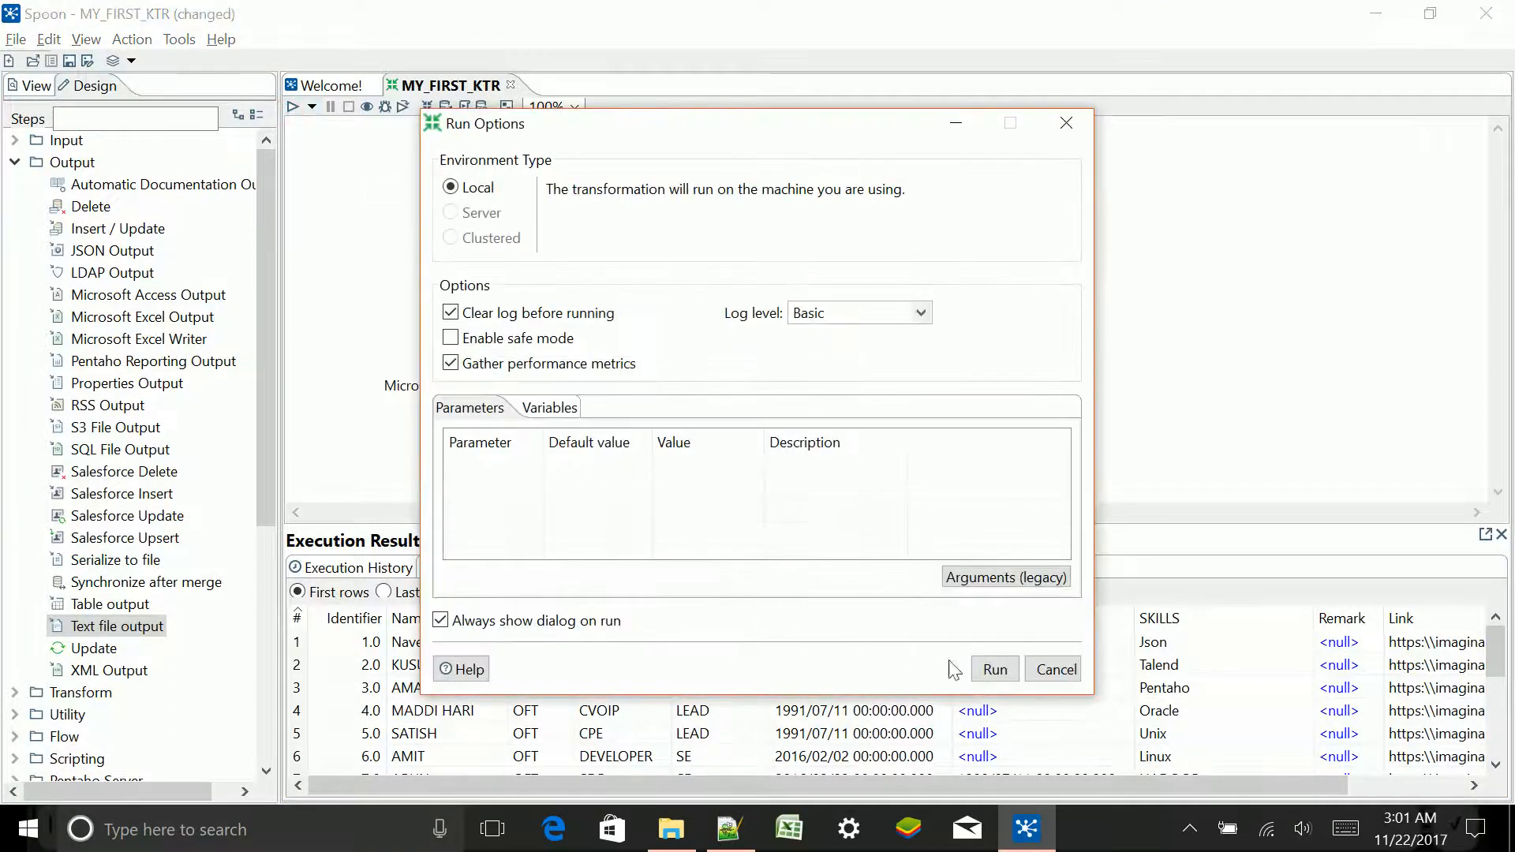
click(992, 669)
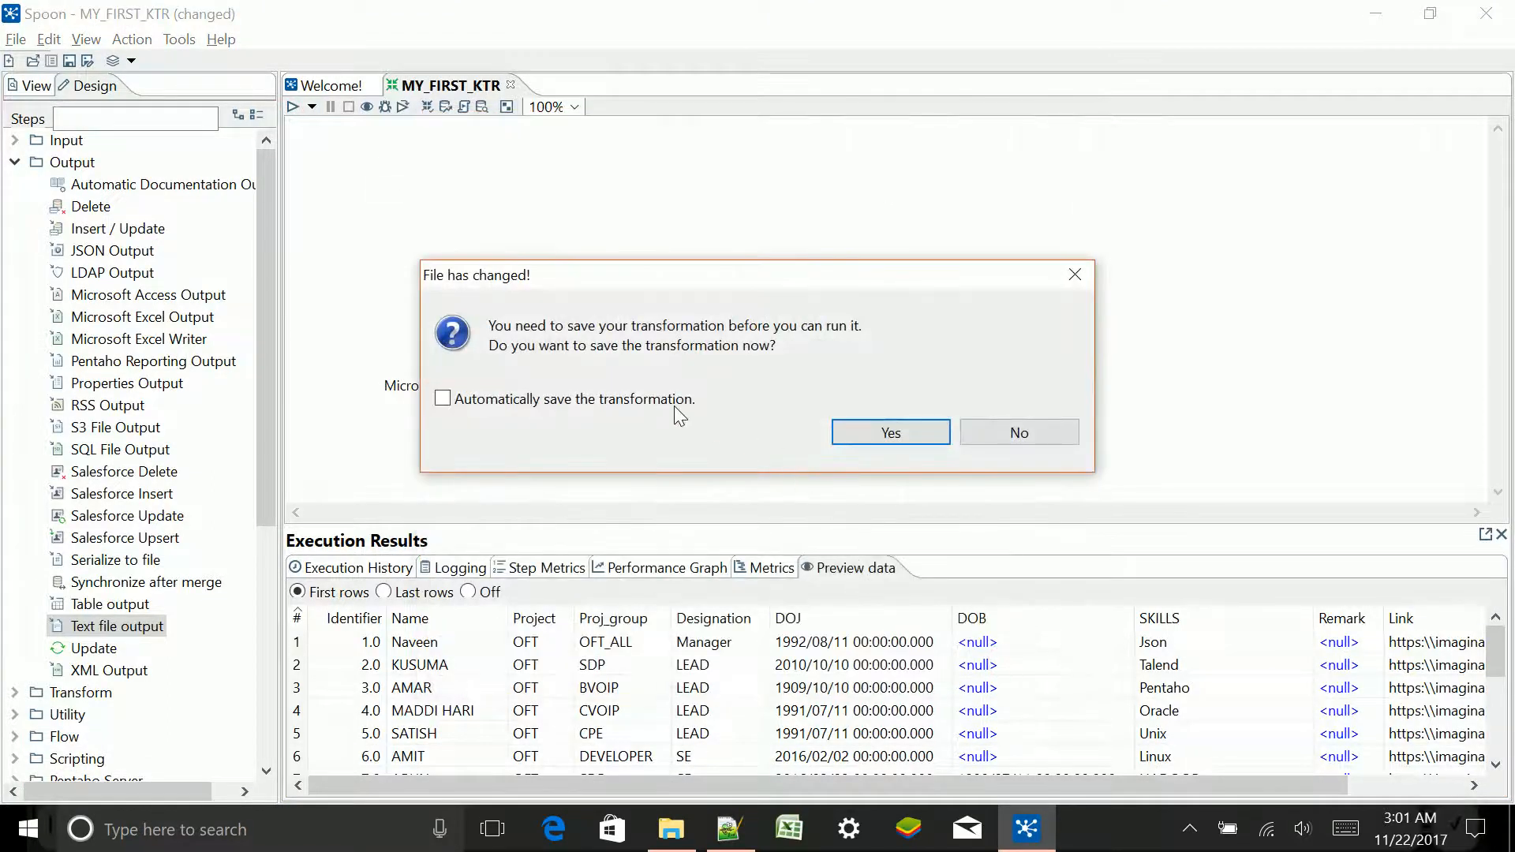
click(872, 433)
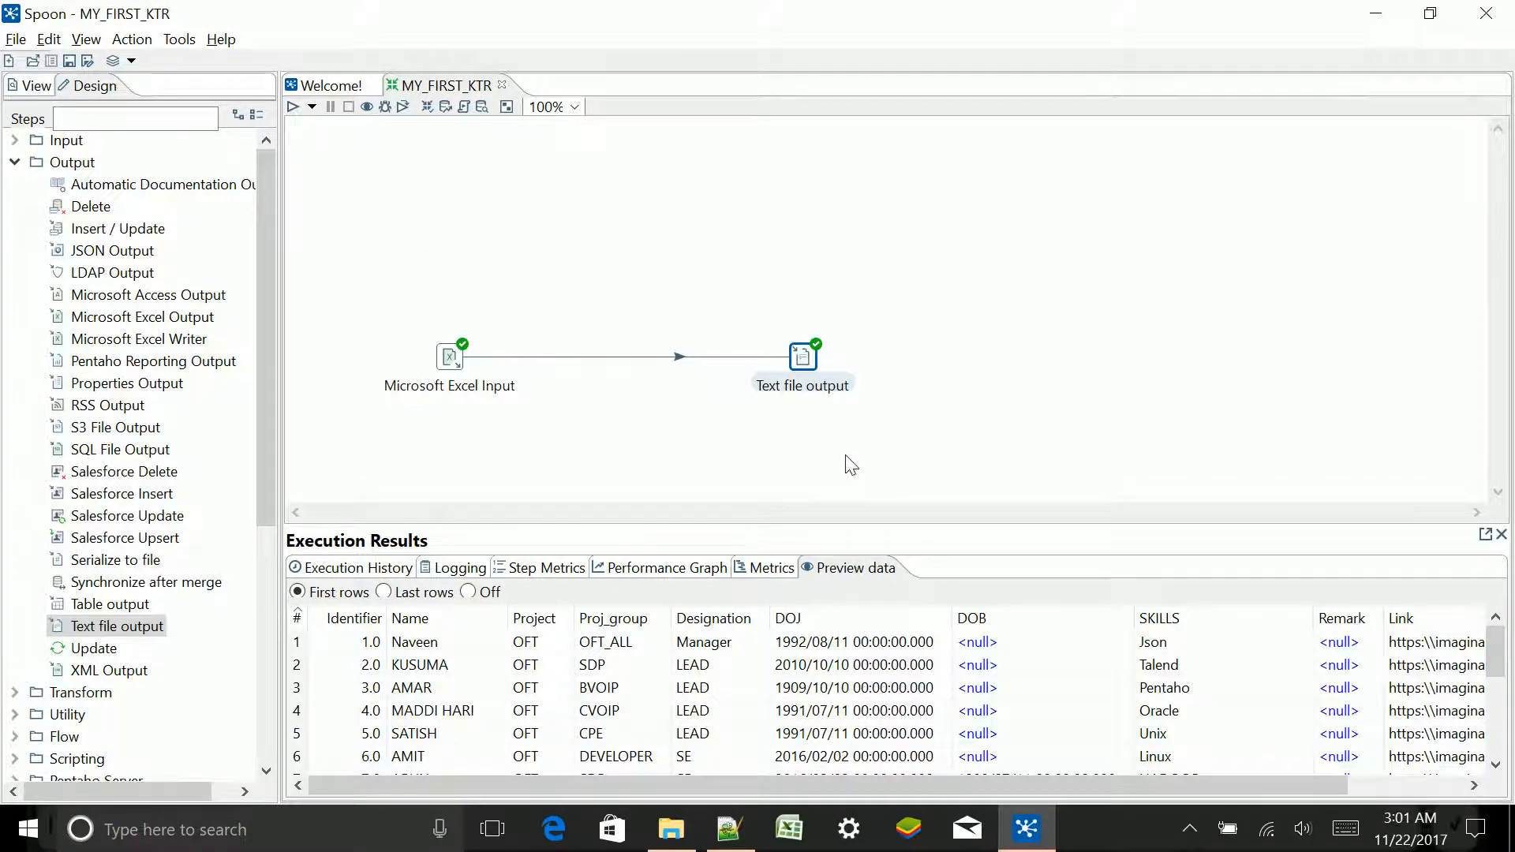
click(695, 569)
click(547, 571)
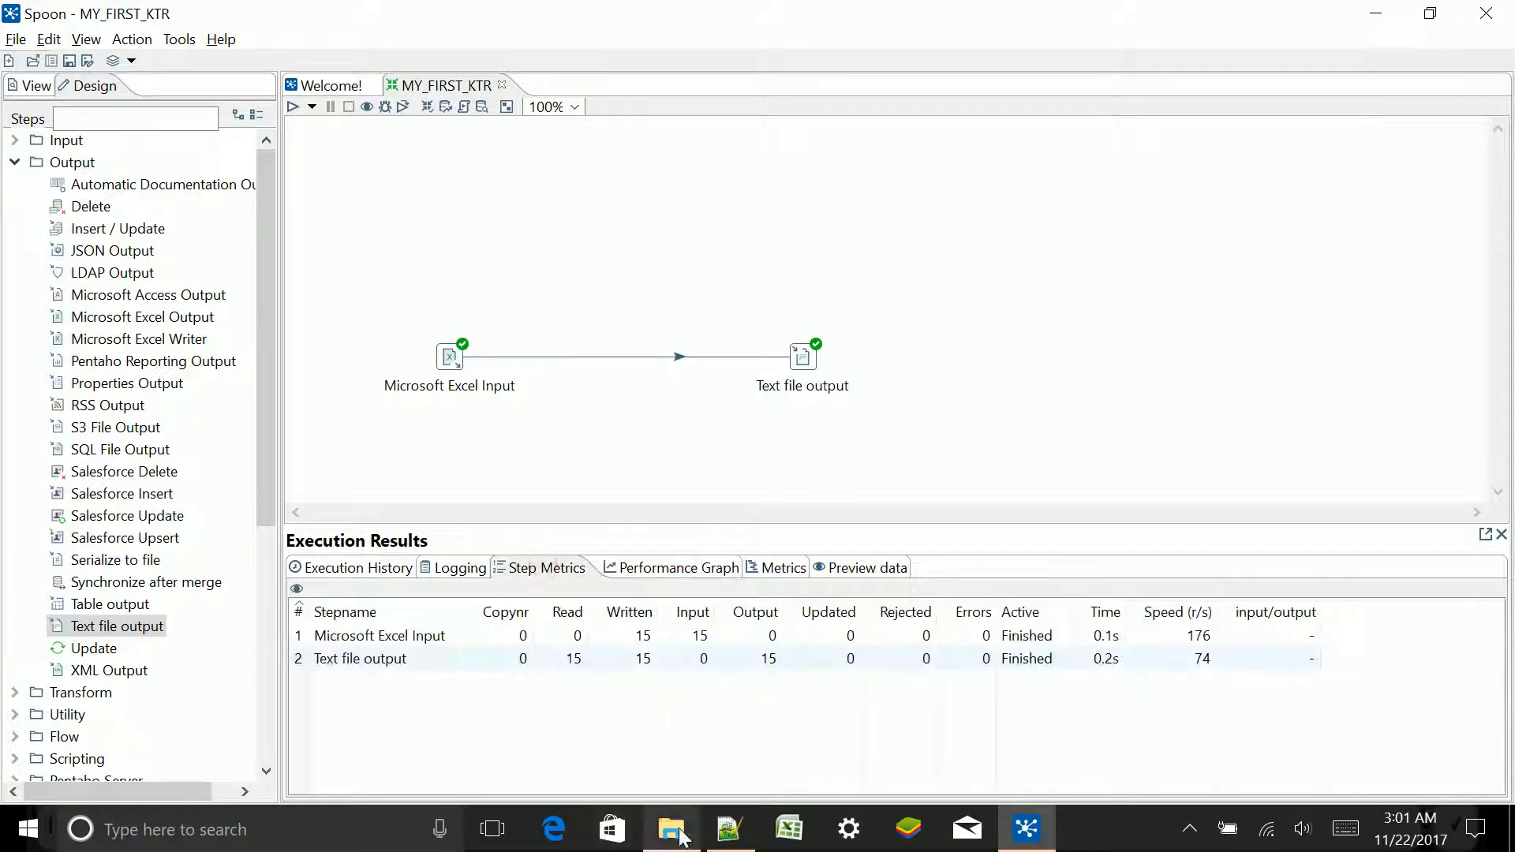
Open PENTAHO.csv from the Talend_job Output folder, look through its rows, close it and return to Spoon.
click(694, 726)
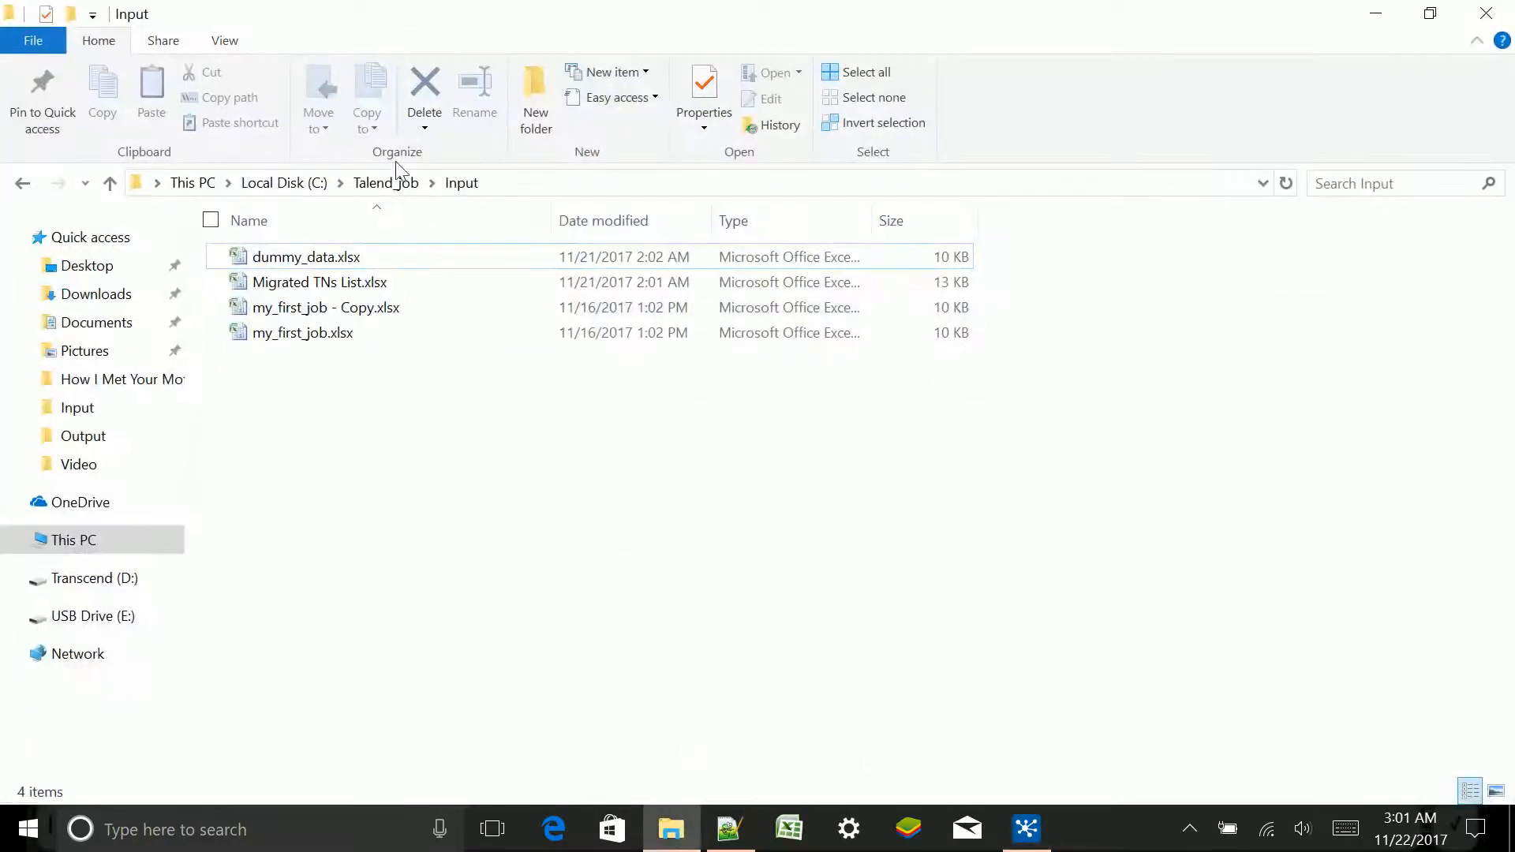
click(395, 182)
double_click(391, 301)
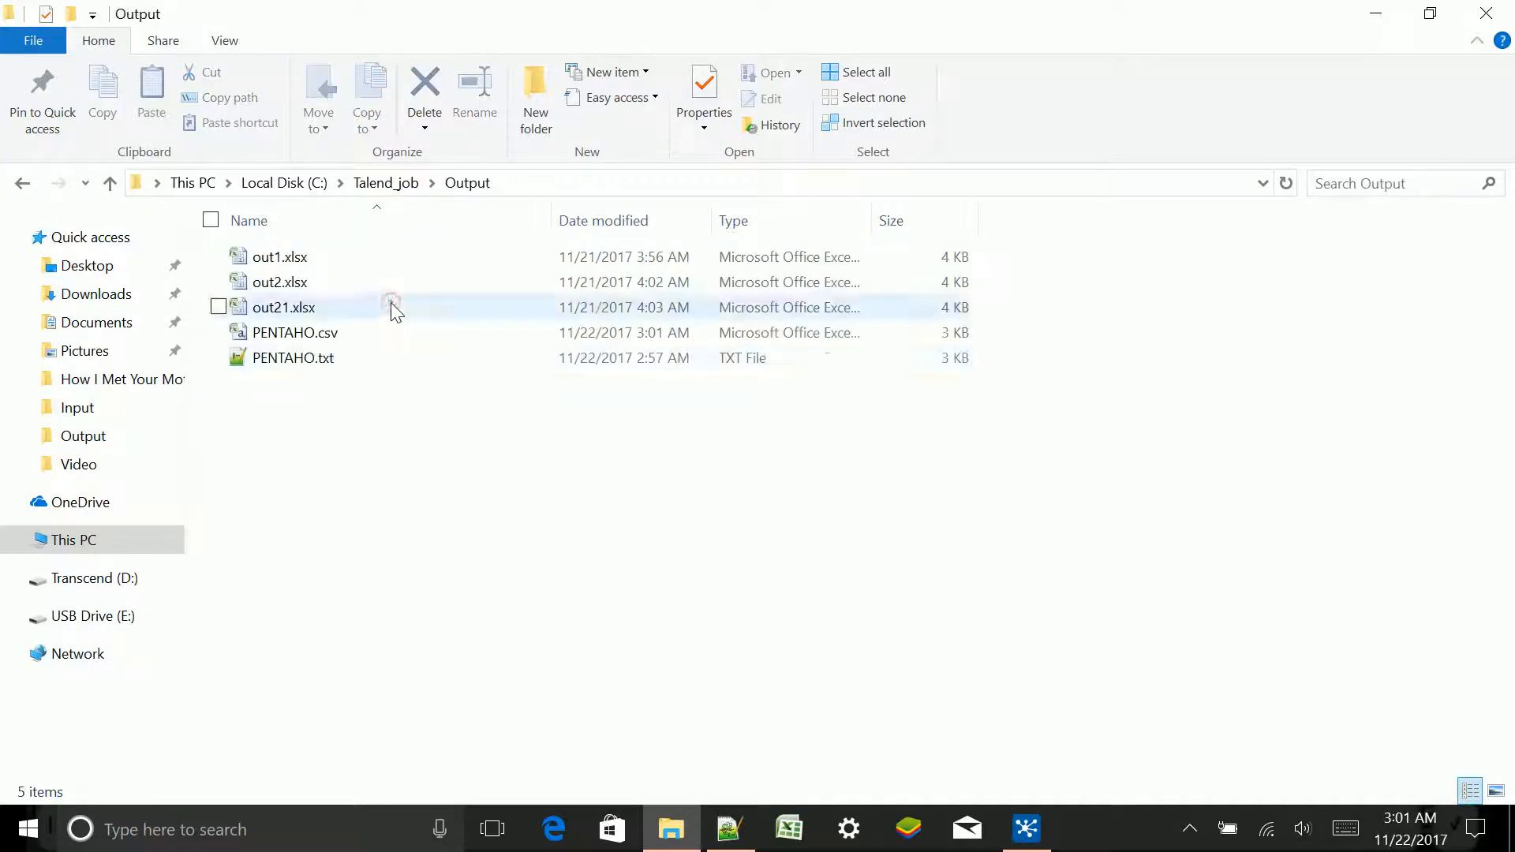
double_click(378, 333)
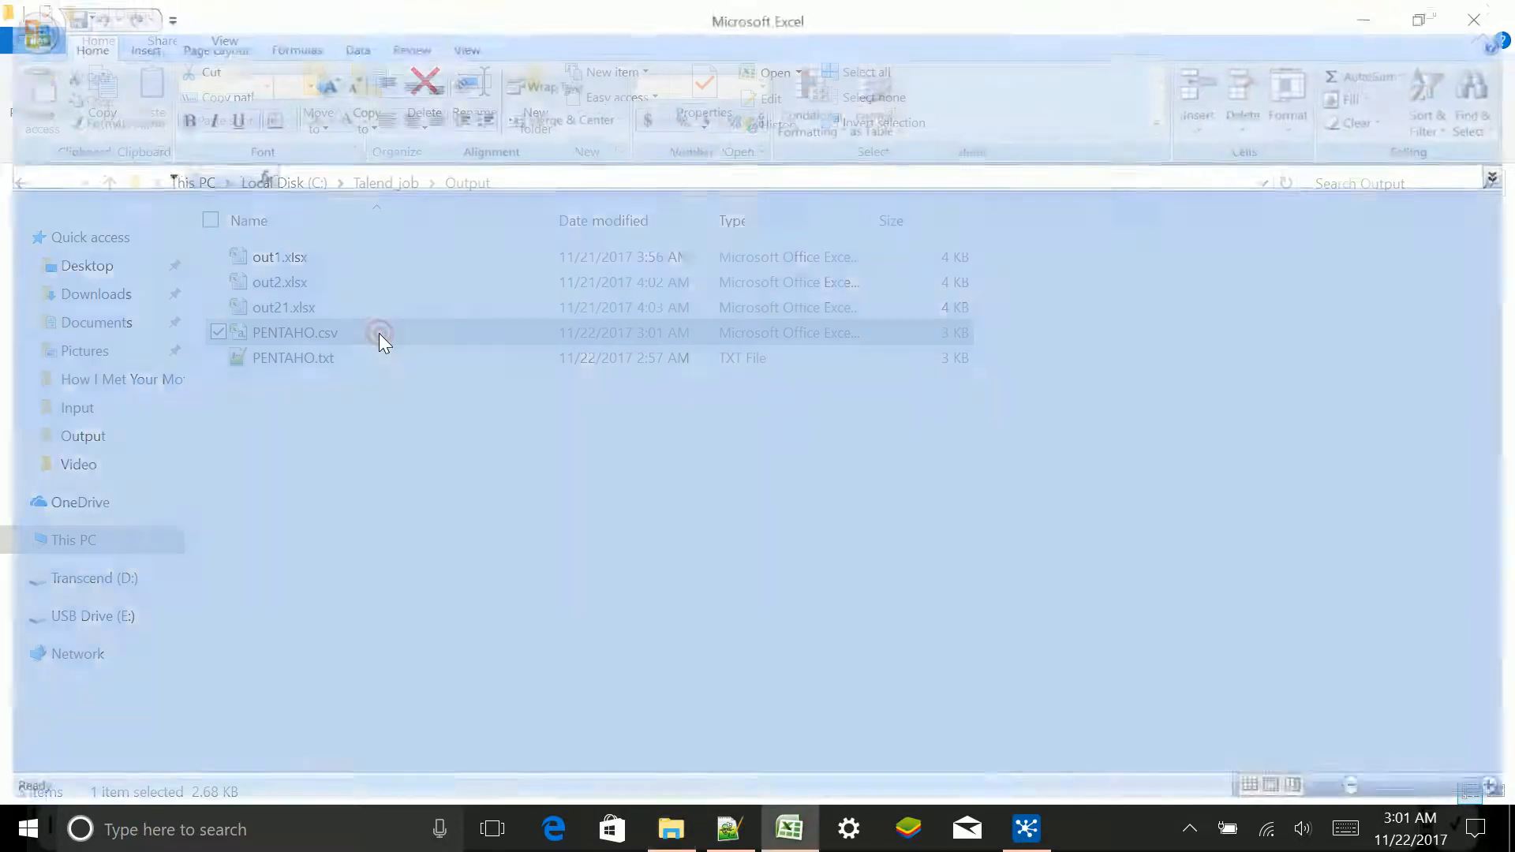
scroll(392, 304, down, 3)
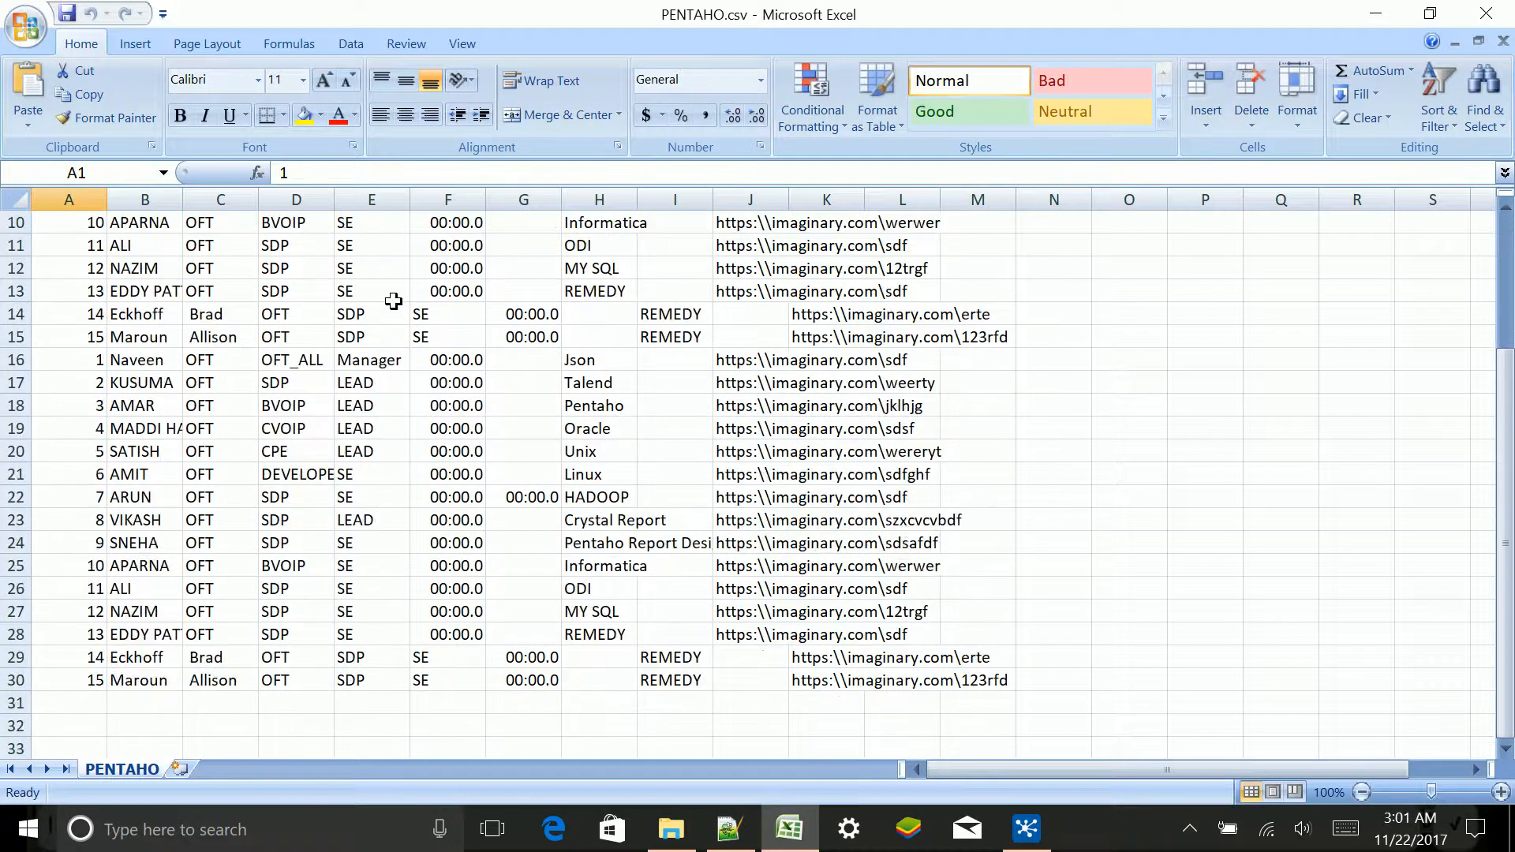
scroll(392, 301, up, 3)
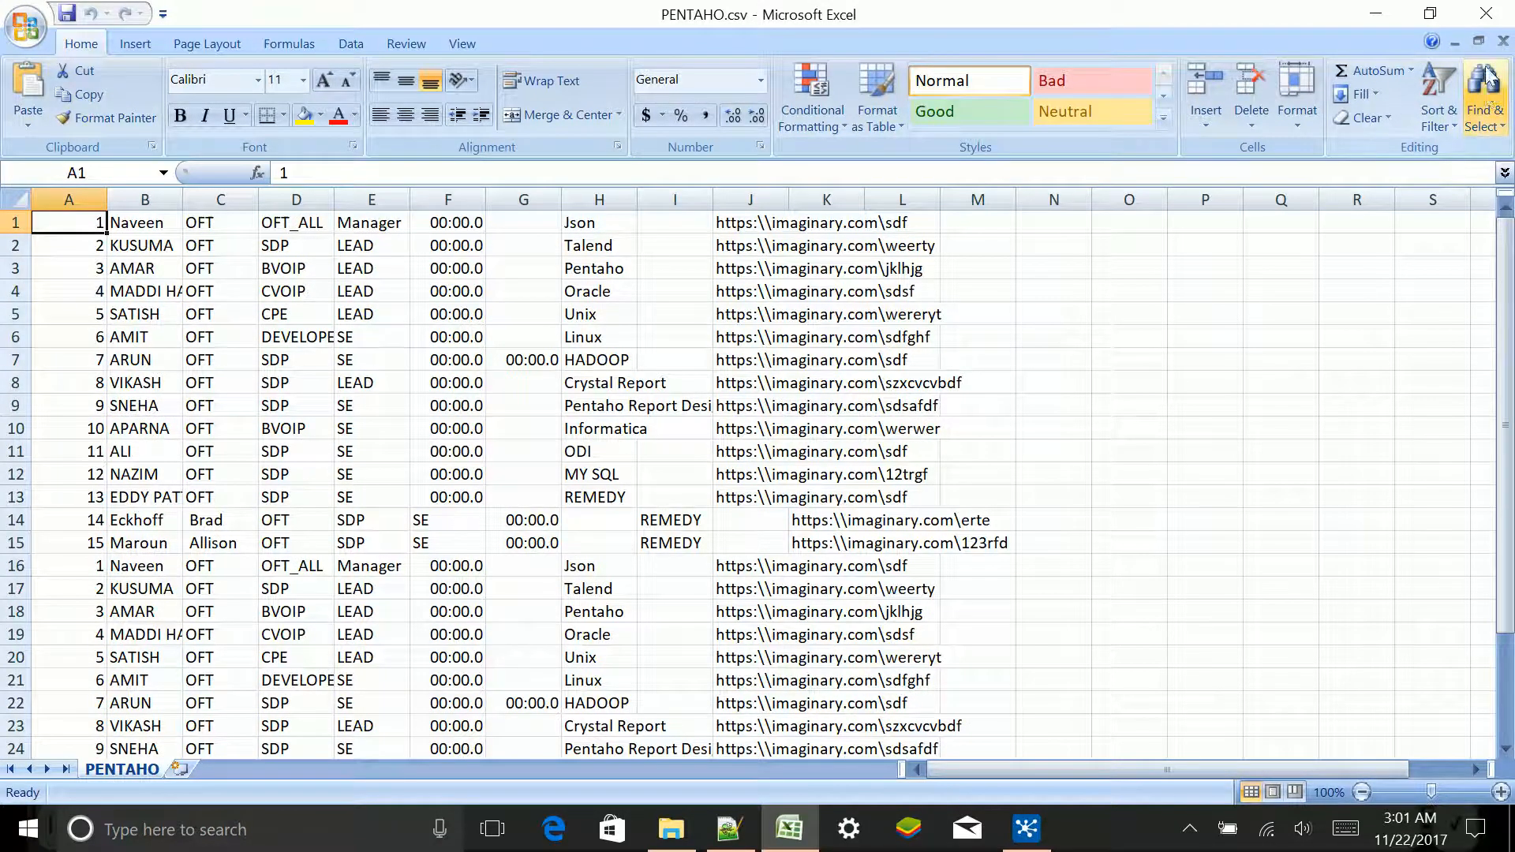
click(1486, 14)
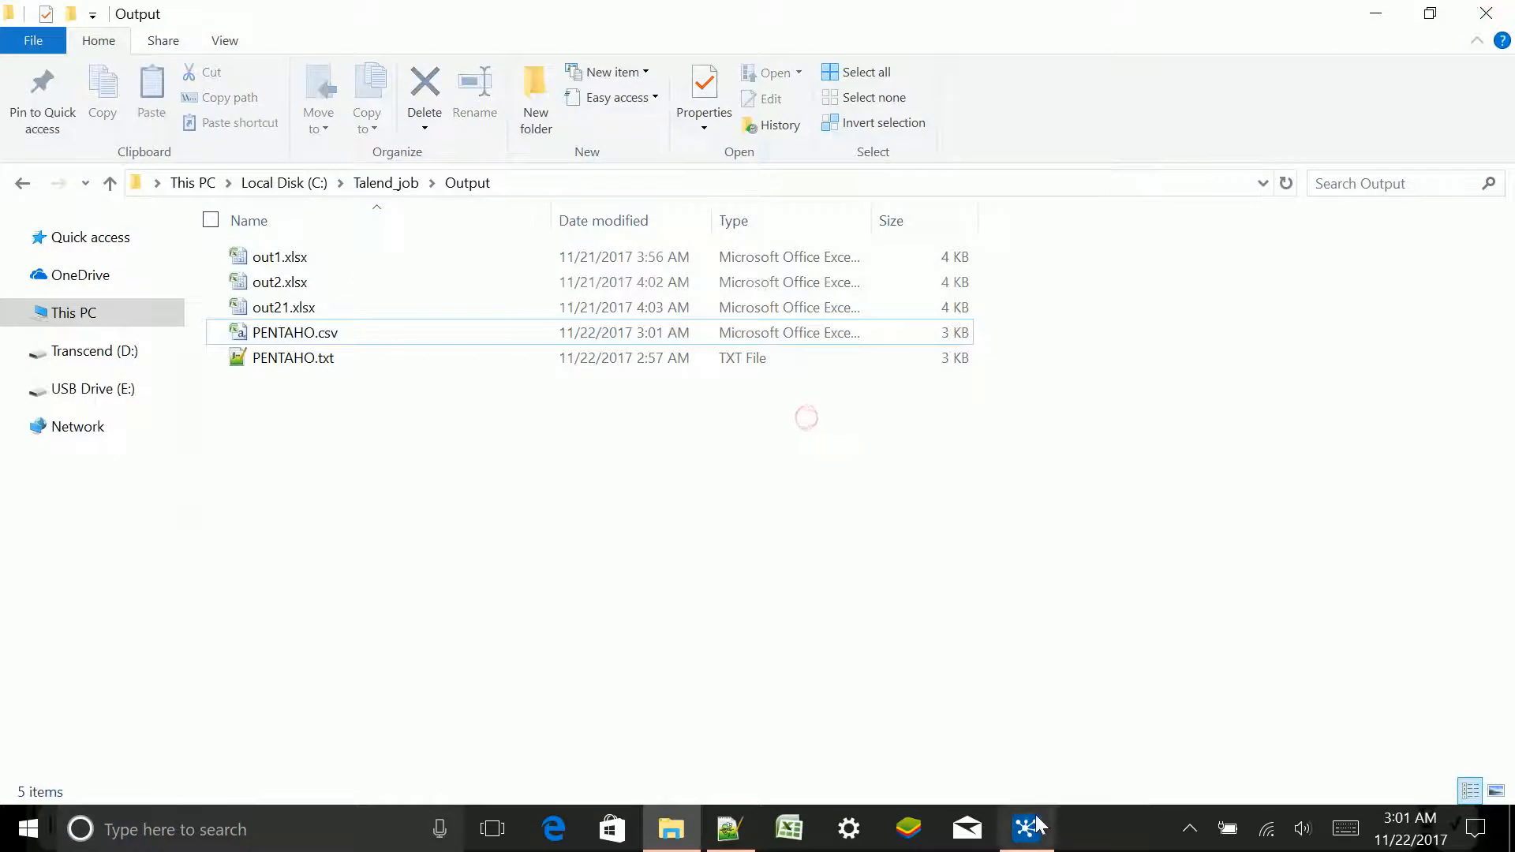
click(1026, 829)
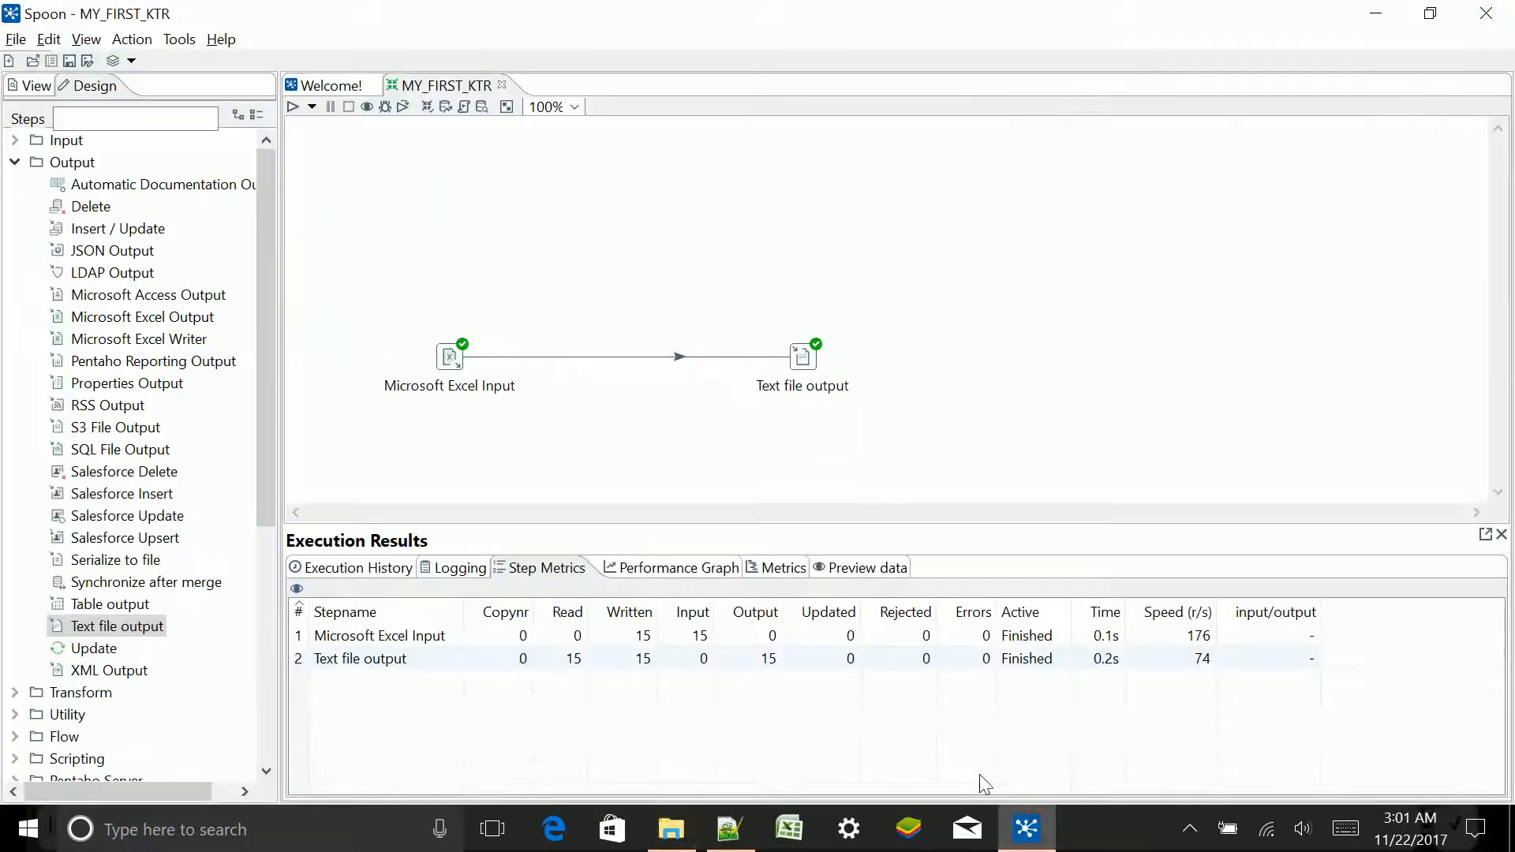
In the Text file output settings, disable Create Parent folder and enable Do not create file at start.
double_click(803, 358)
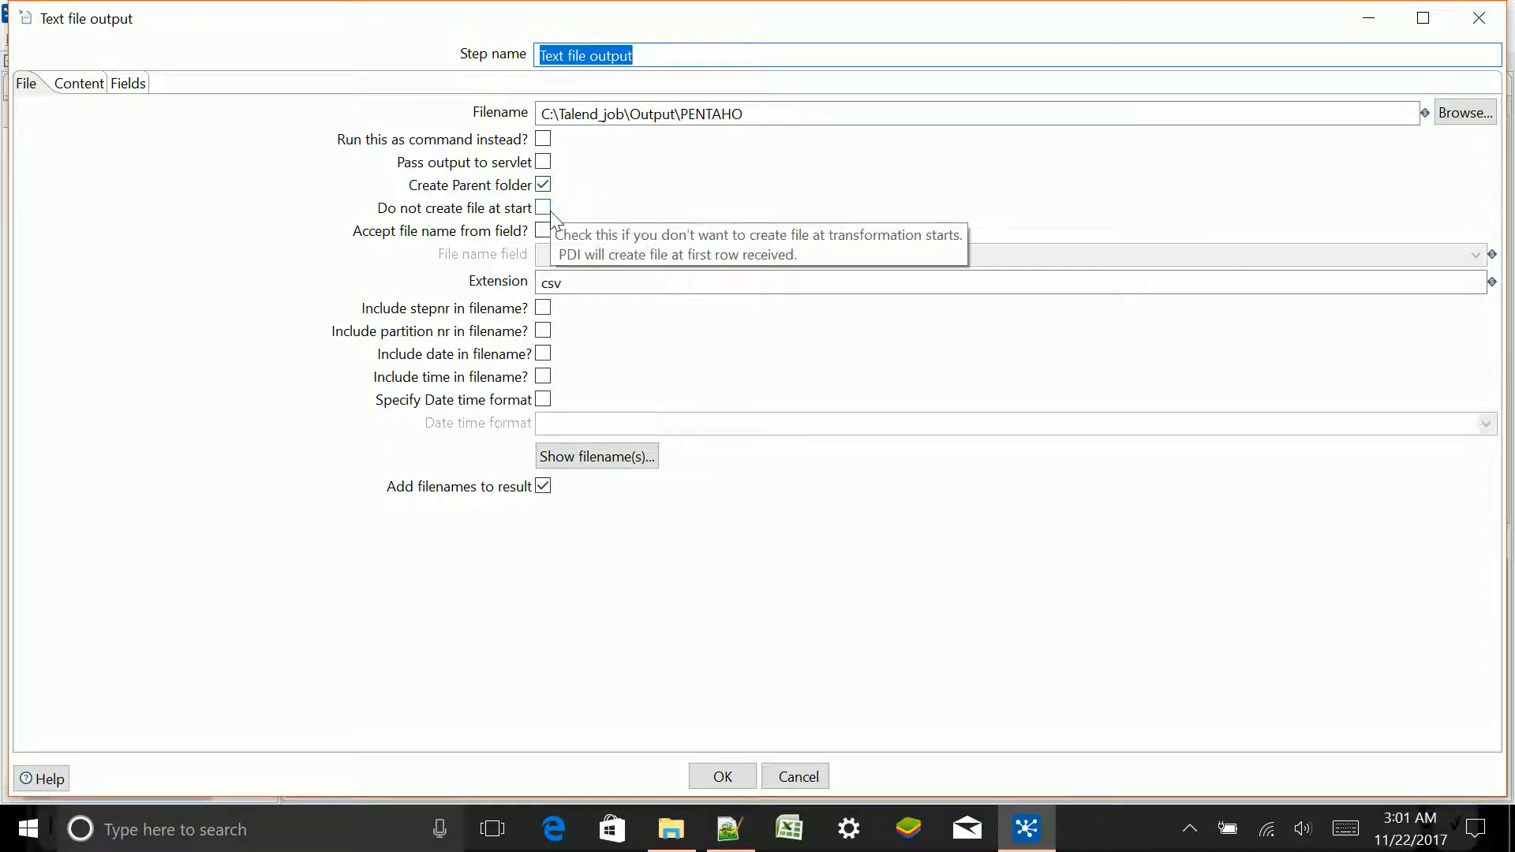
click(544, 184)
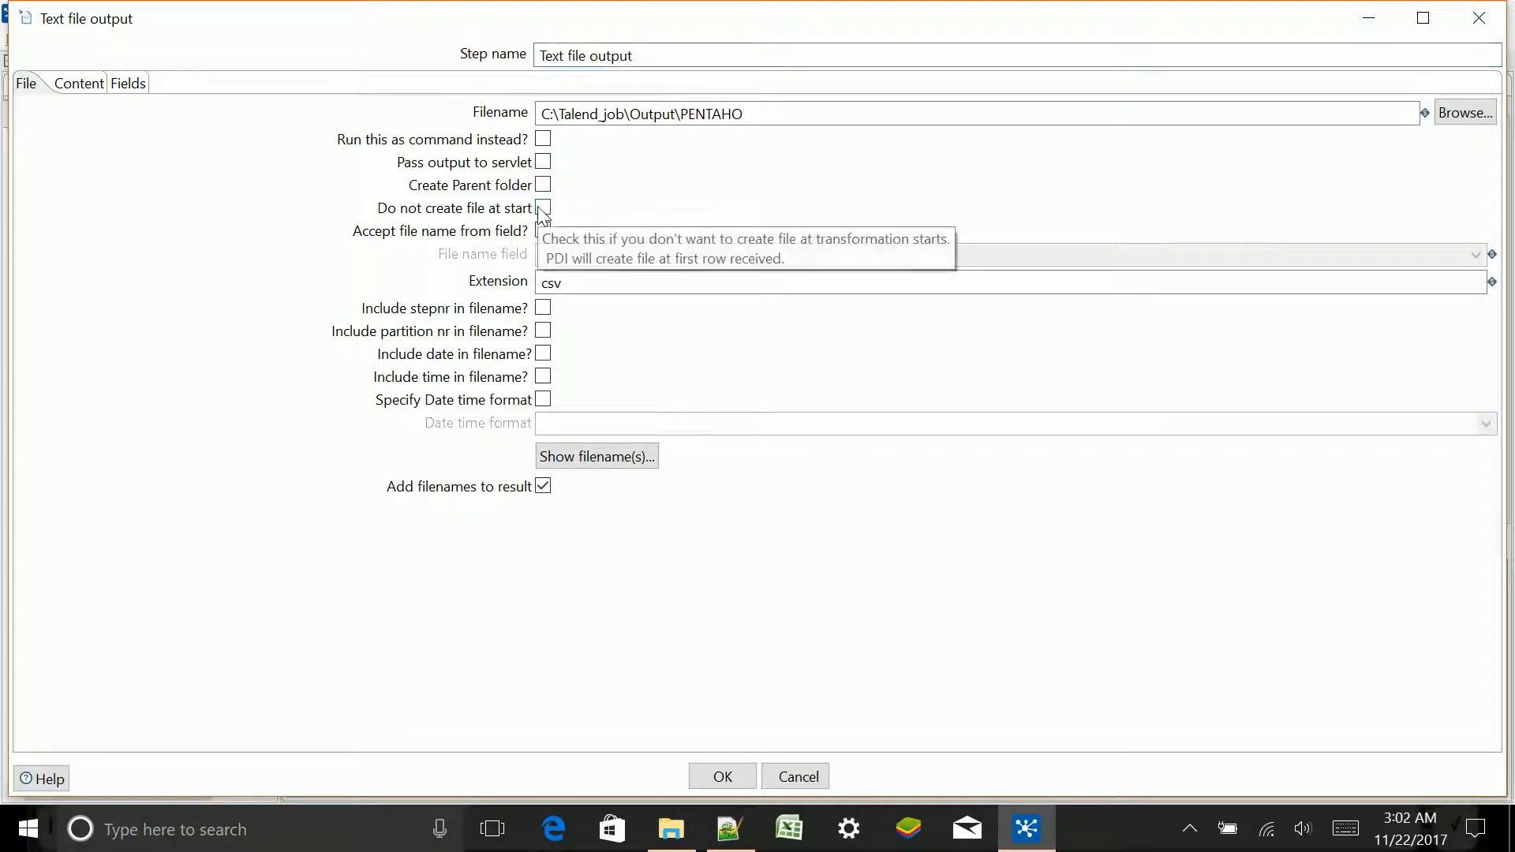
click(542, 210)
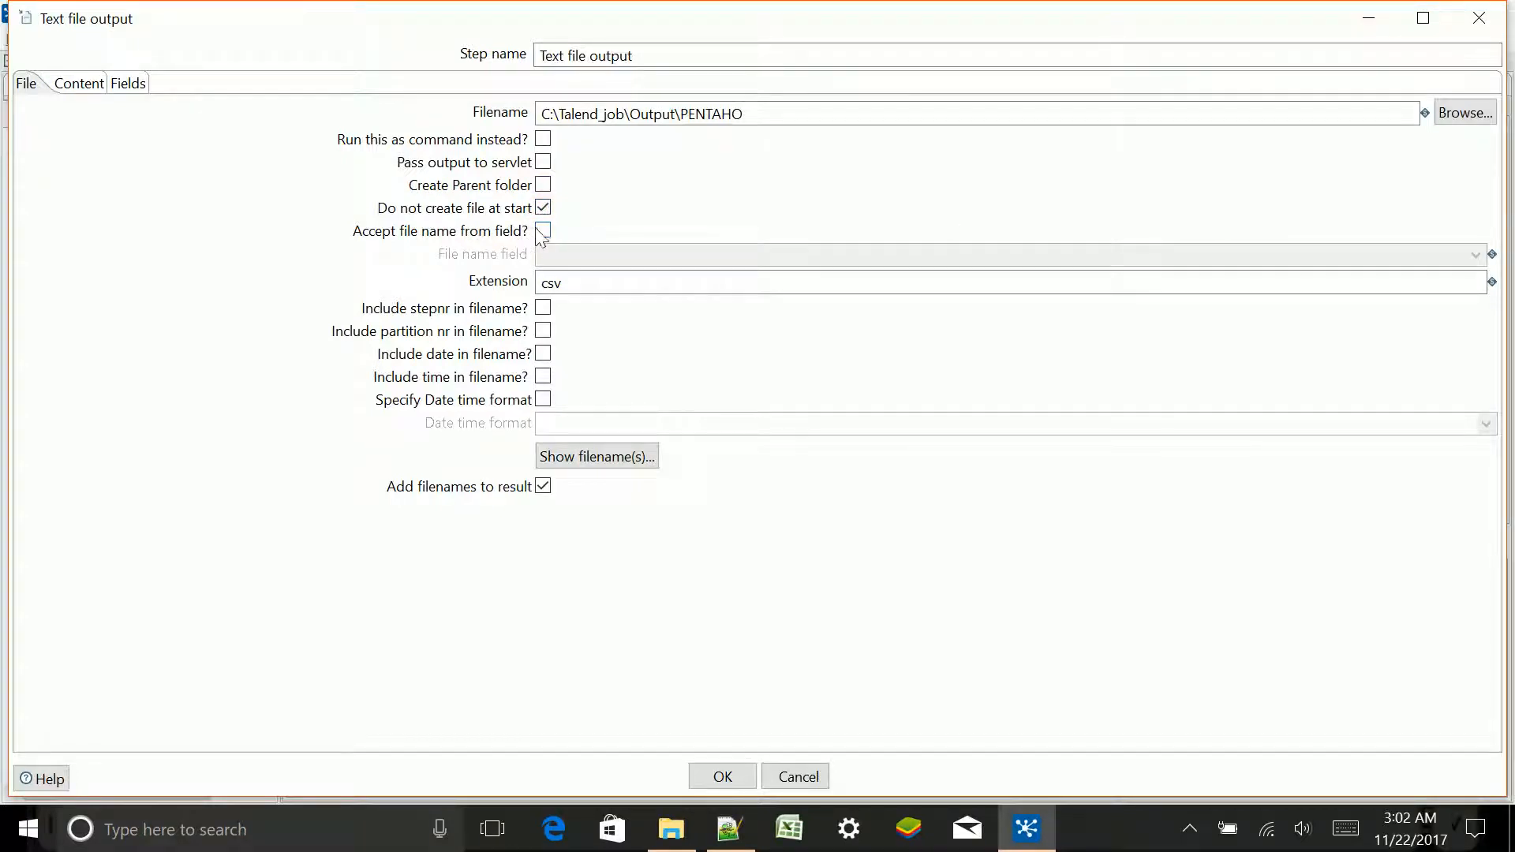
Switch the Accept file name from field option on and back off in the Text file output settings.
click(544, 231)
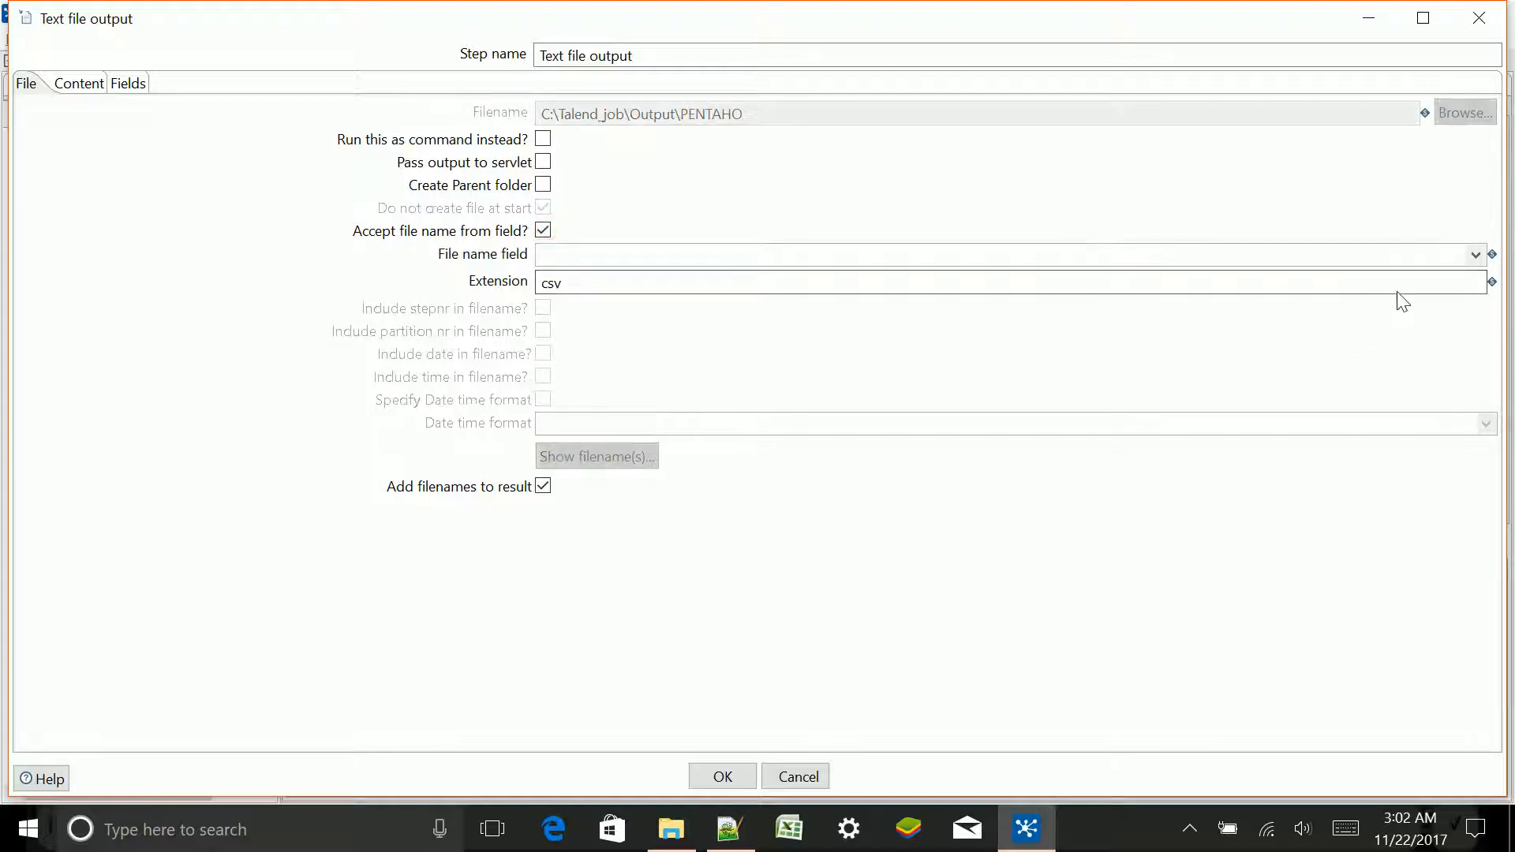
click(554, 252)
click(543, 230)
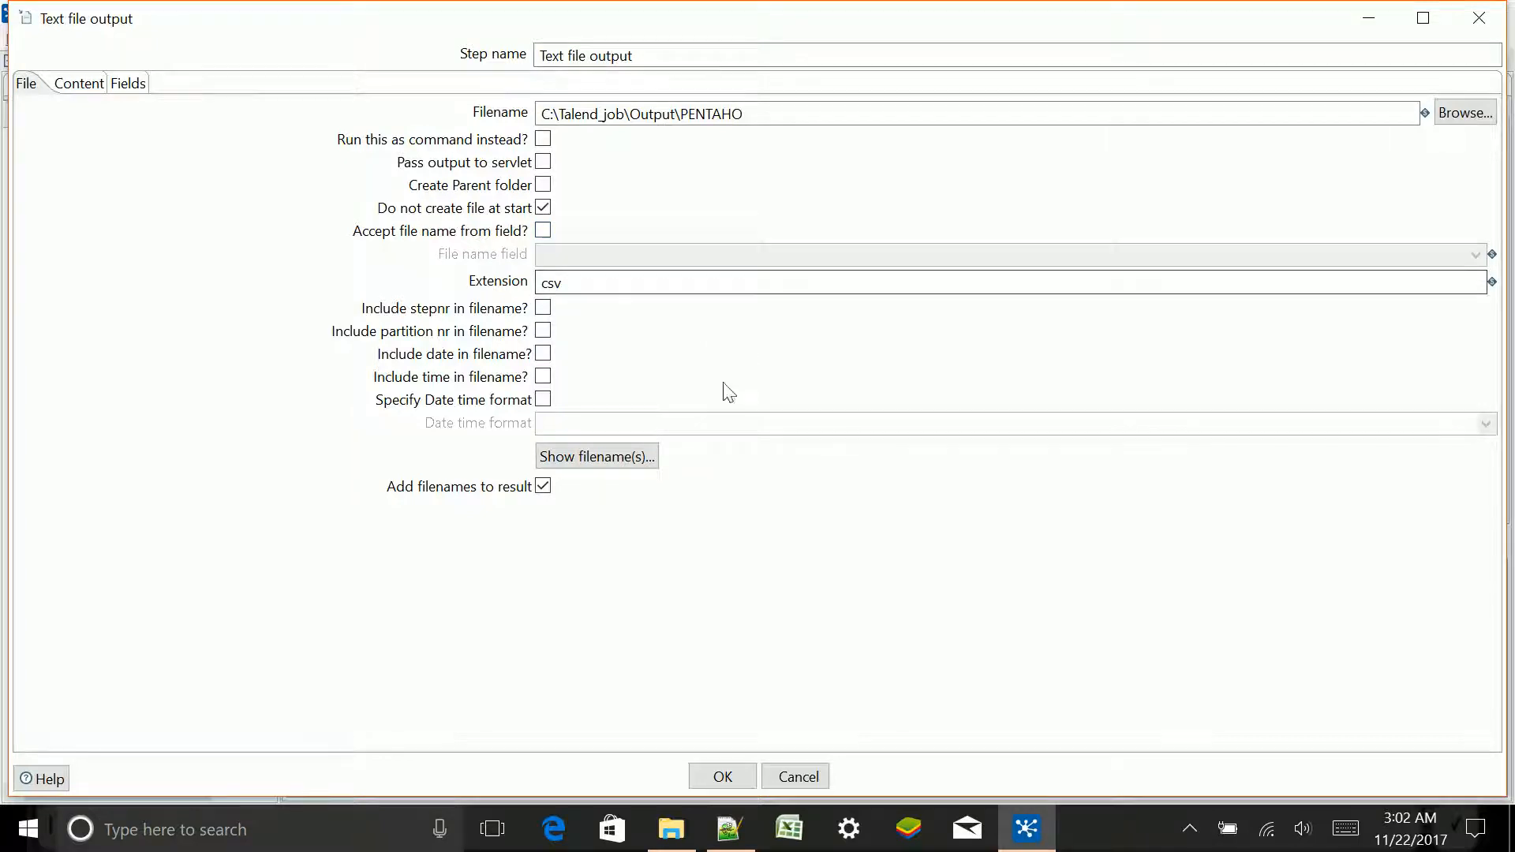
Check the output file name that the step will generate and the extension it uses.
click(594, 460)
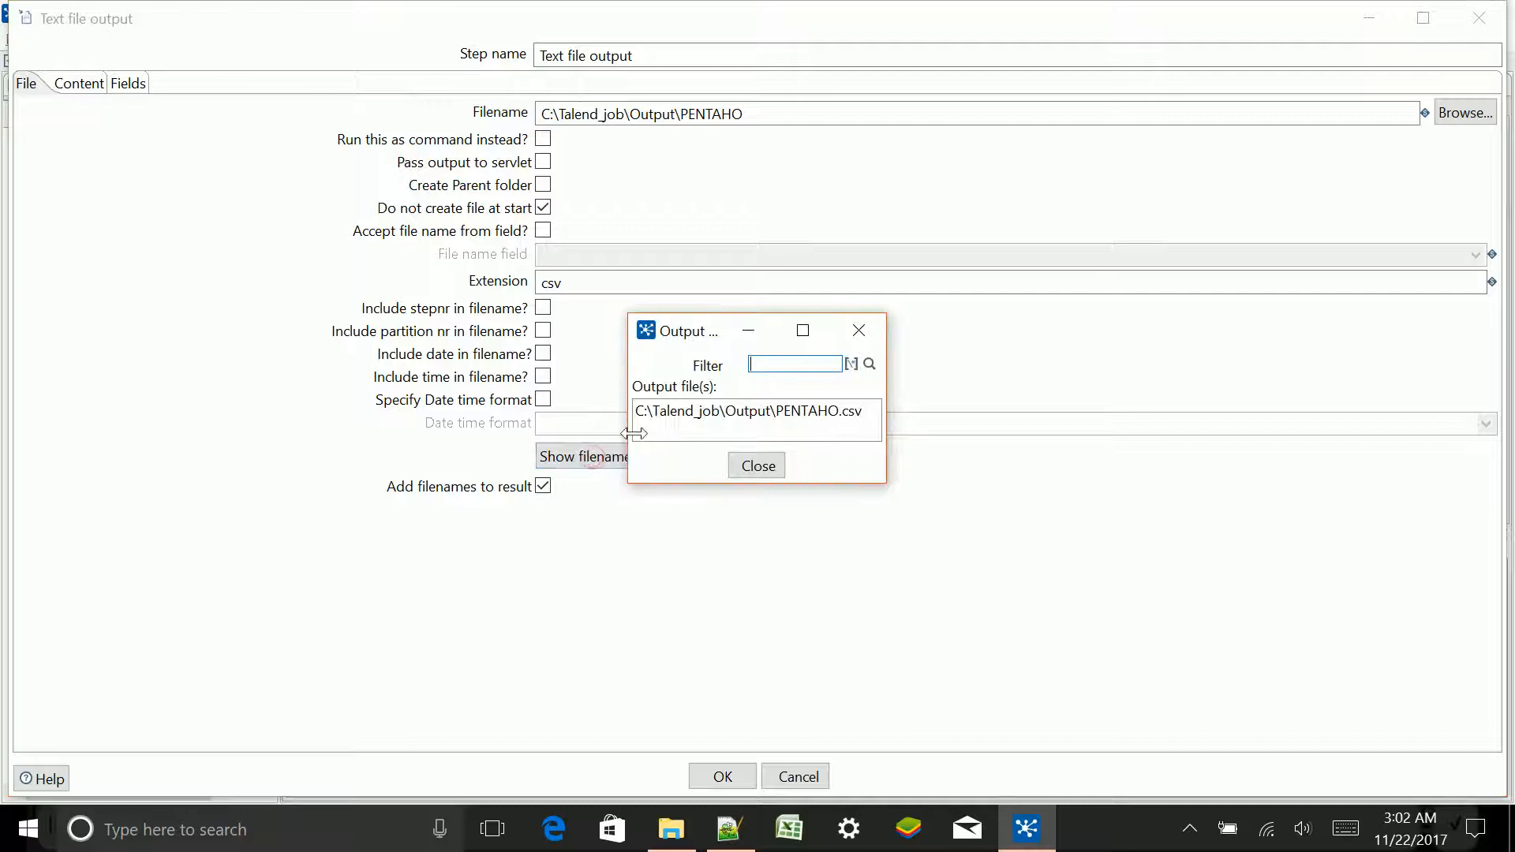
click(844, 411)
click(759, 466)
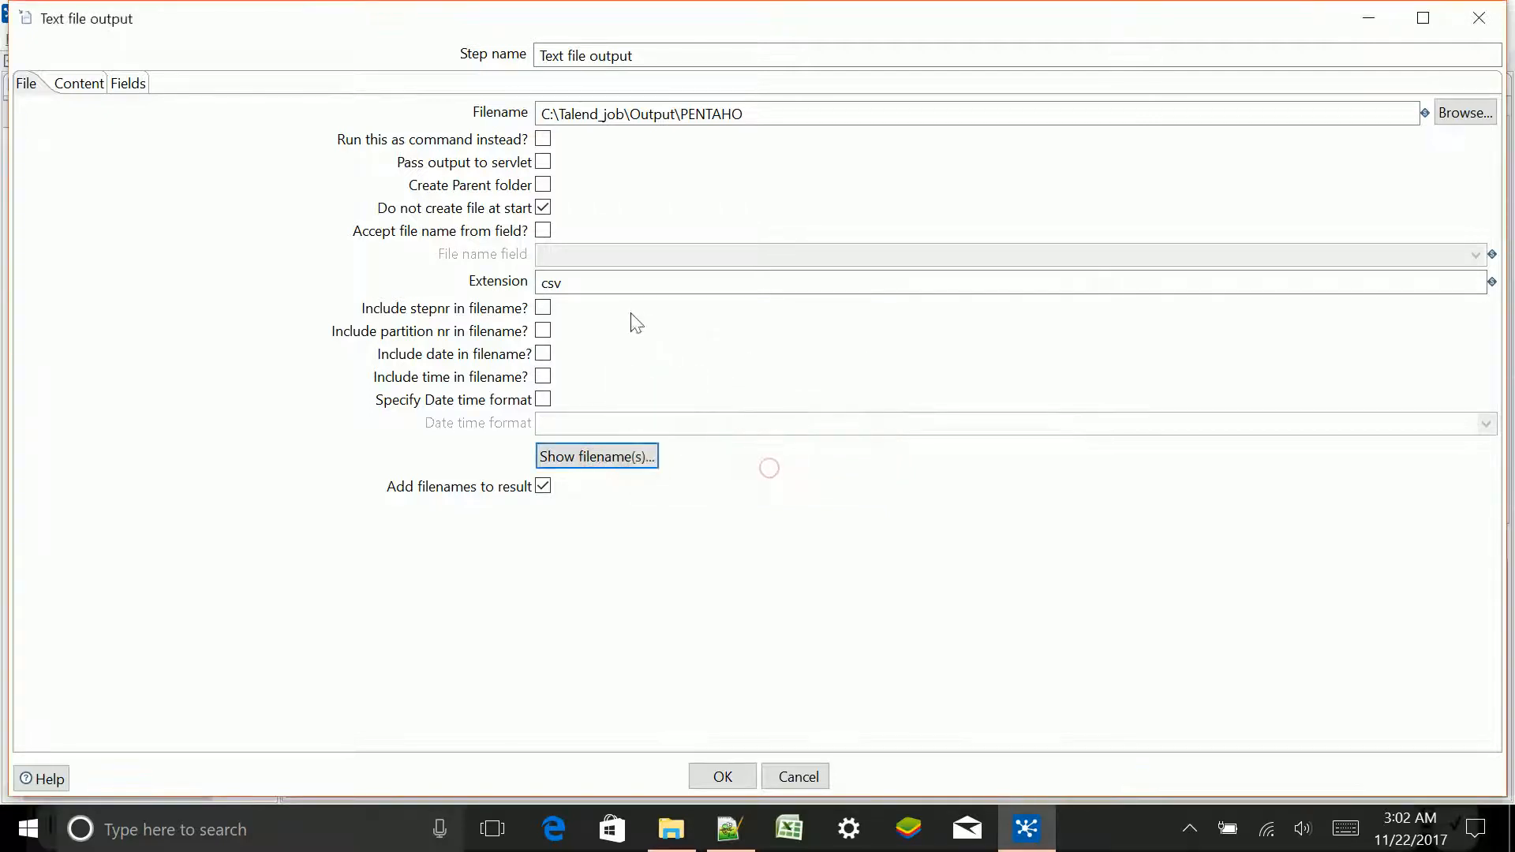
double_click(620, 288)
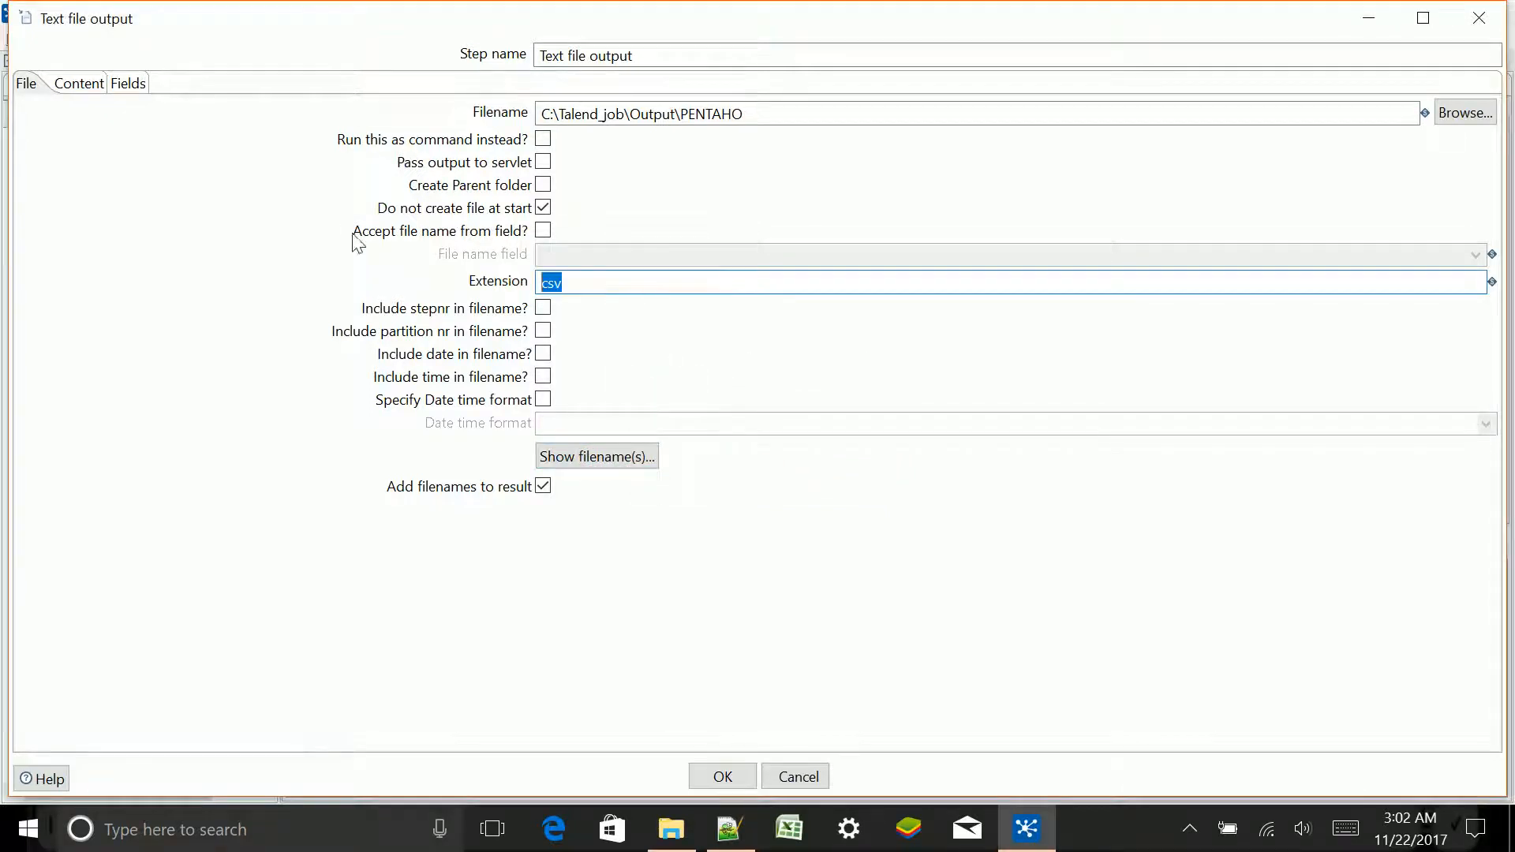
Set the text file output's enclosure to a double quote ("), turn off its Header option and accept the settings.
click(69, 84)
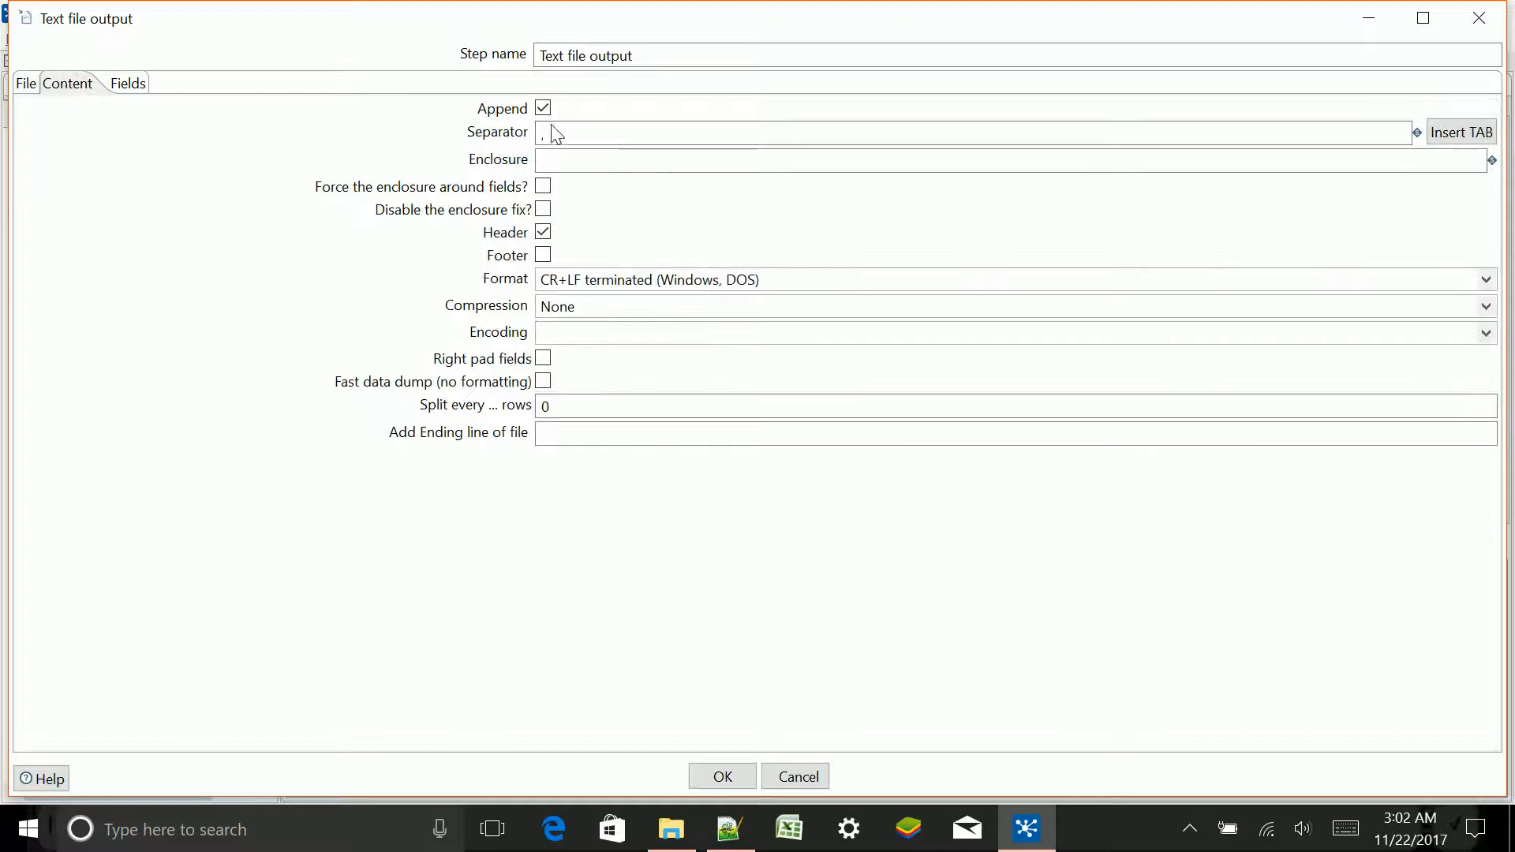
click(552, 167)
text(")
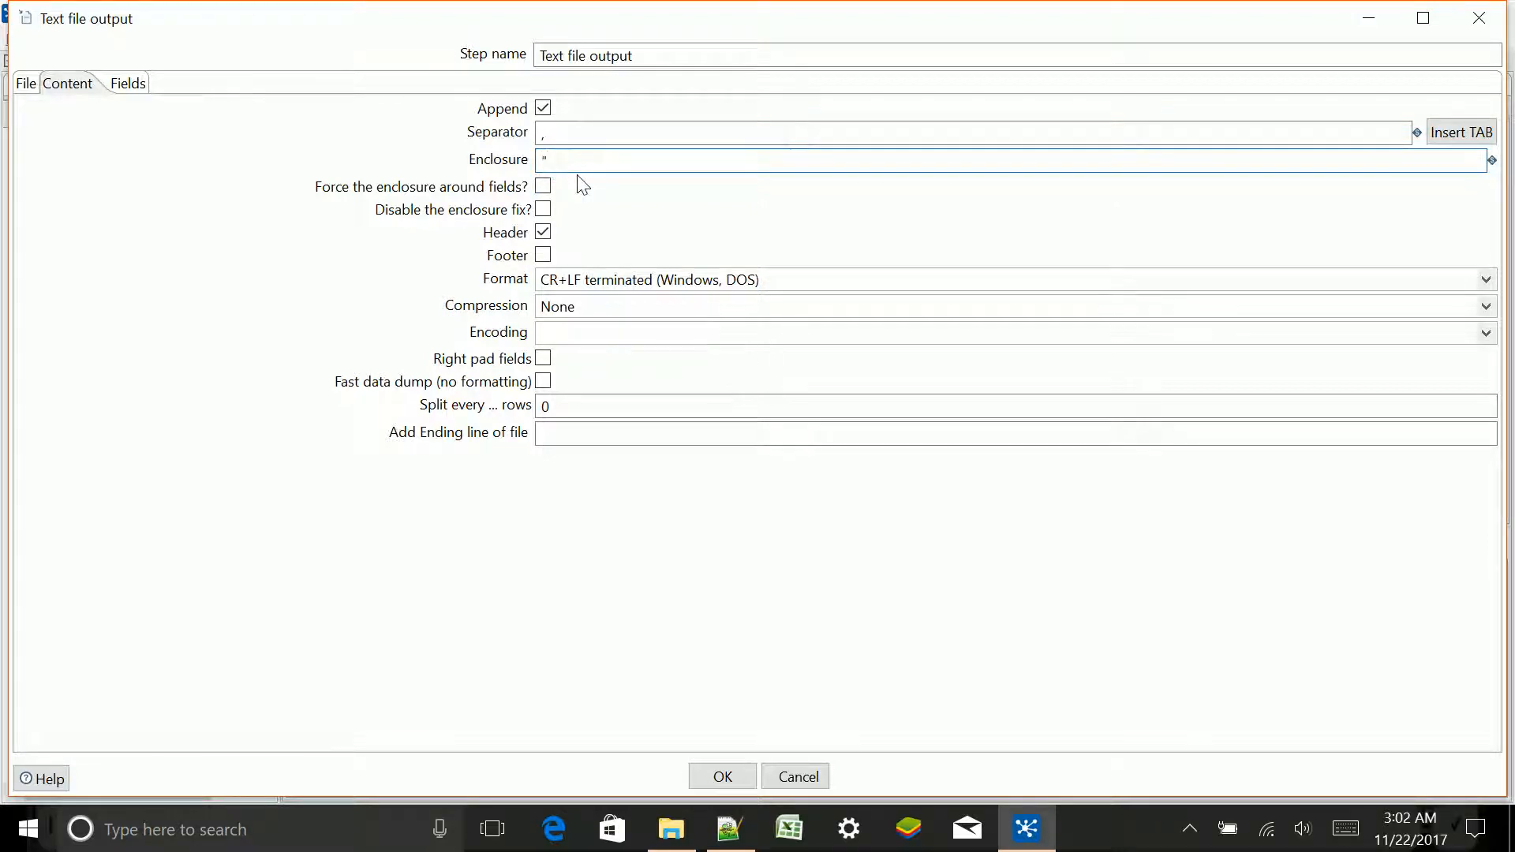
click(542, 230)
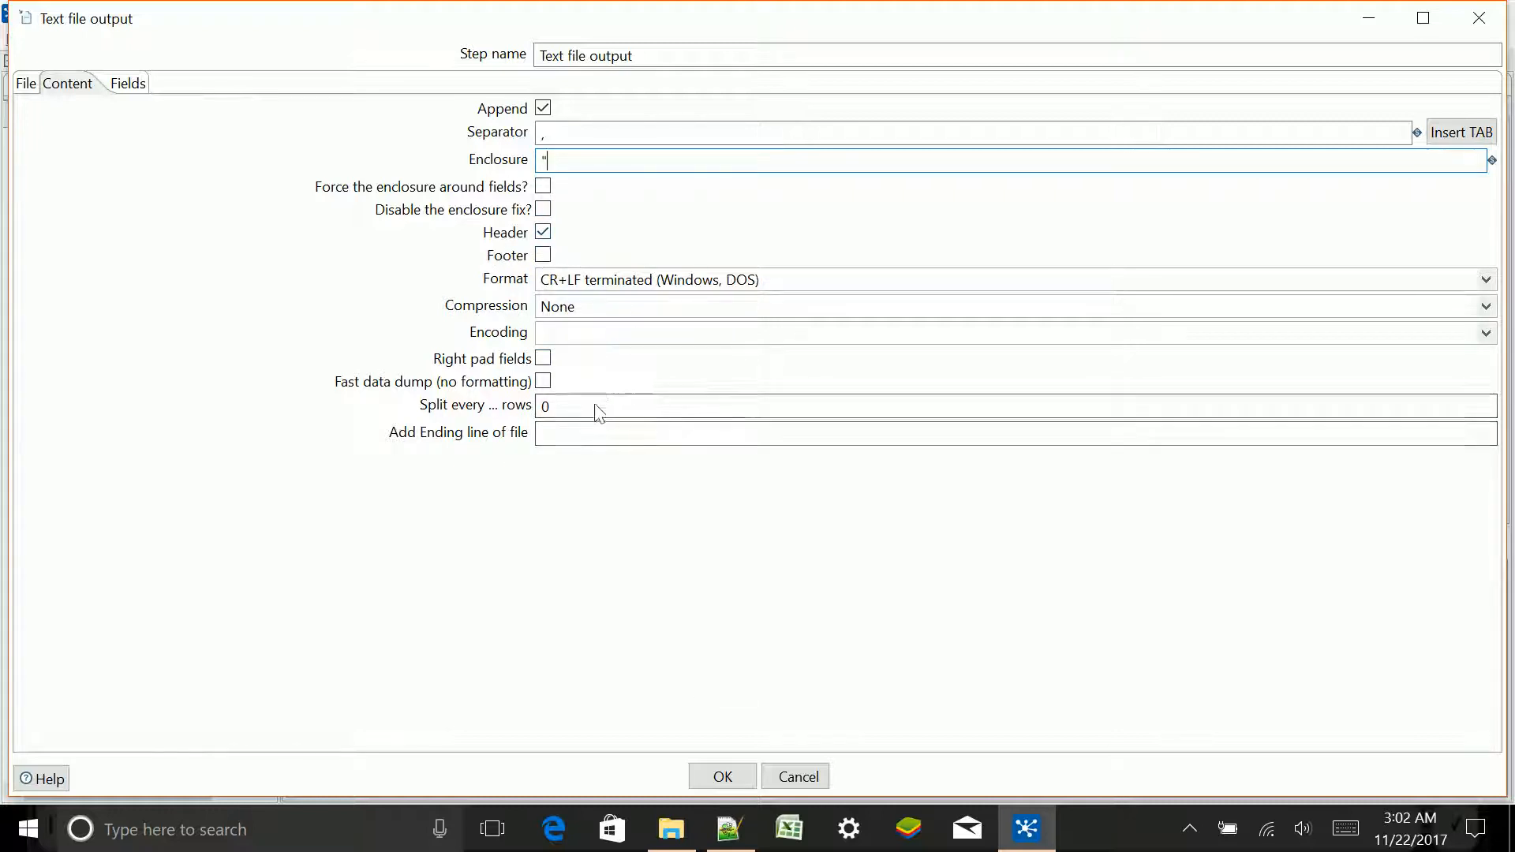
click(542, 231)
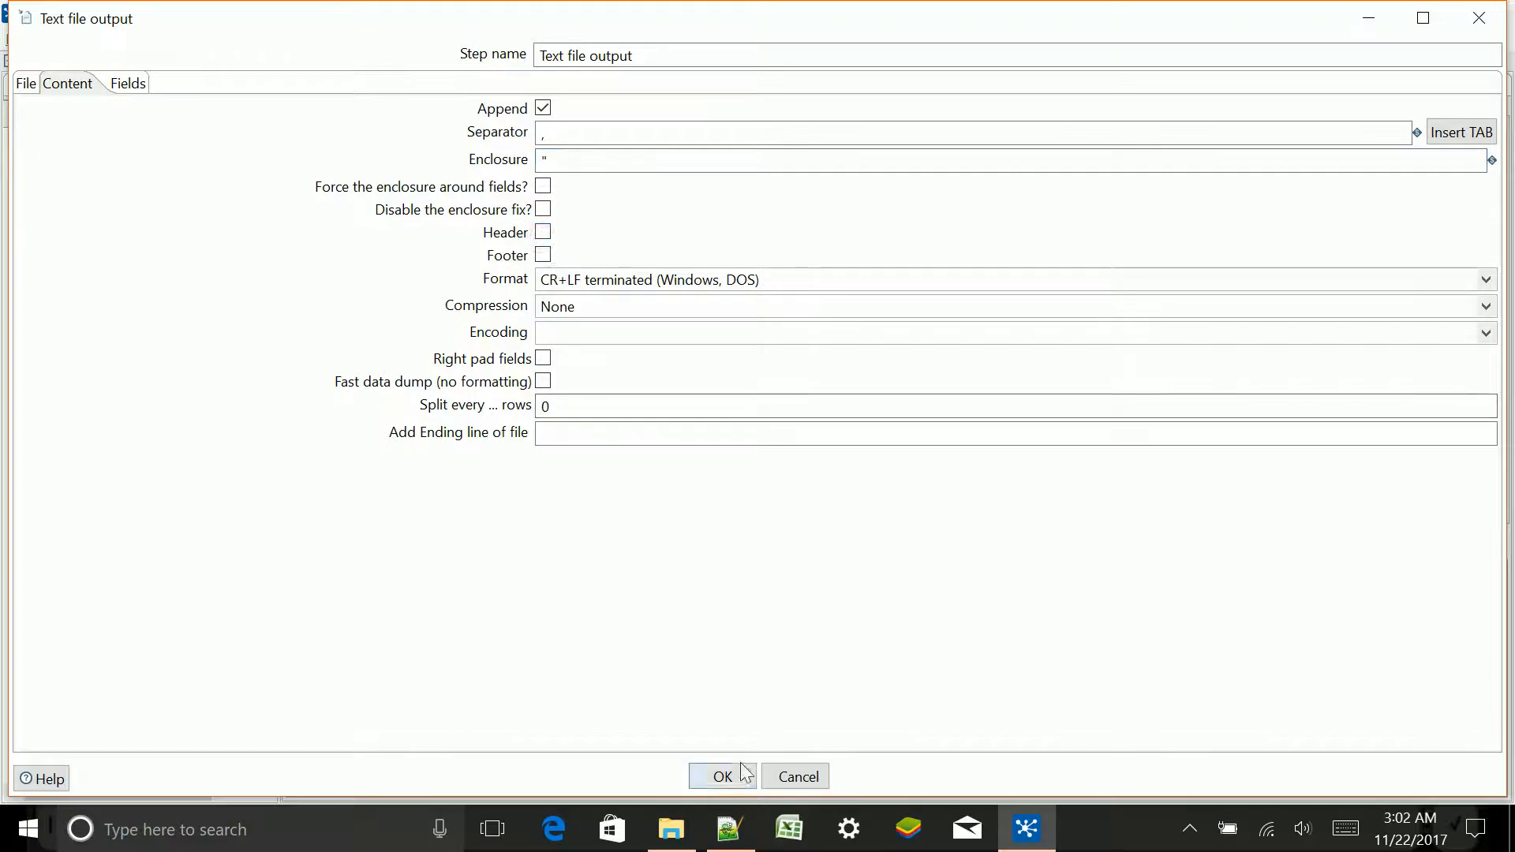
click(722, 776)
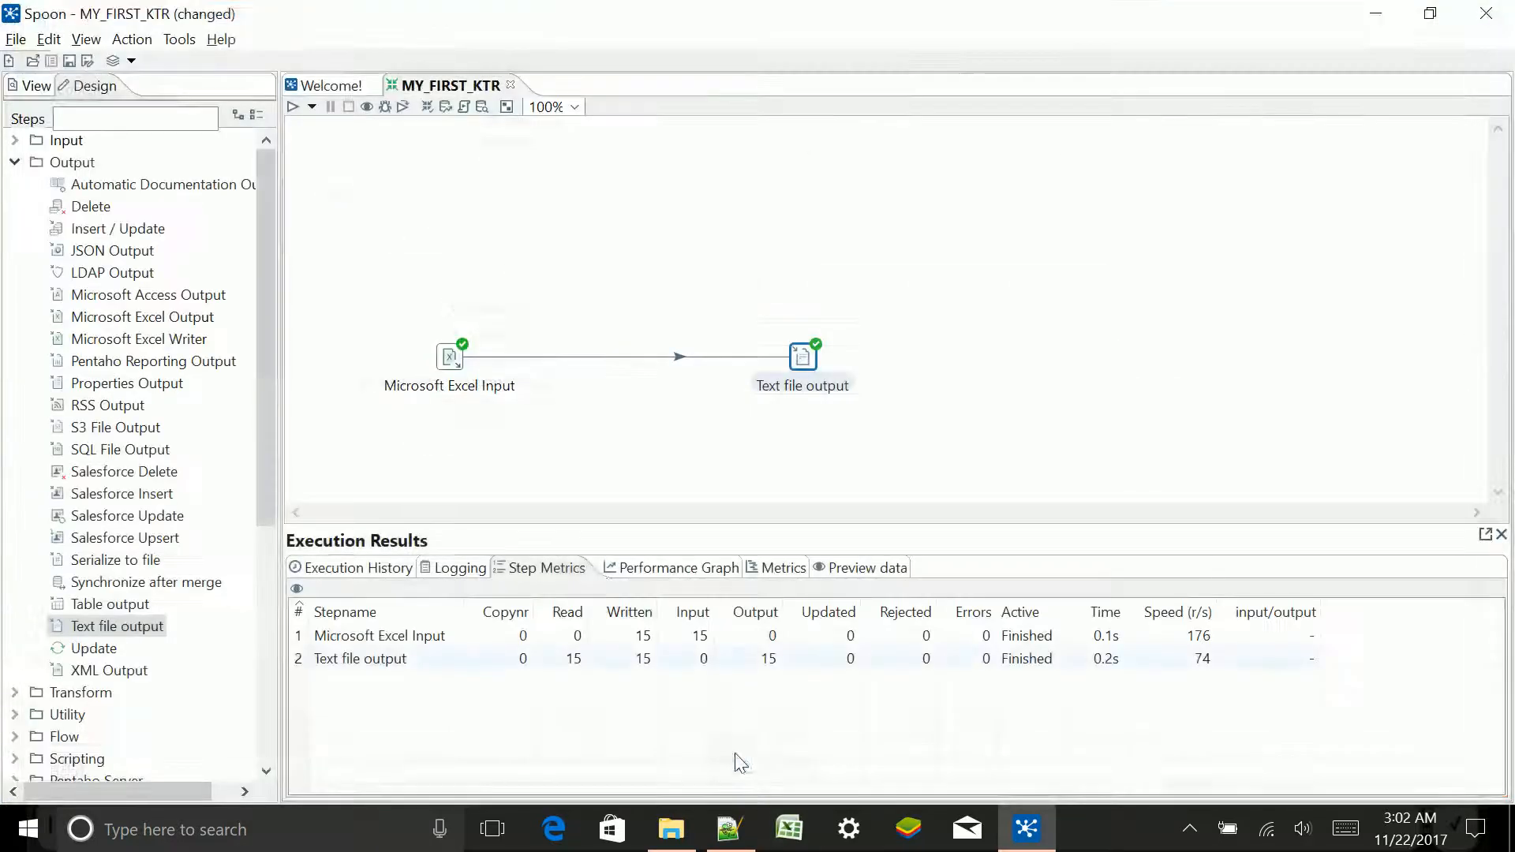
Rerun the transformation locally and open PENTAHO.csv from the refreshed Output folder.
click(291, 106)
click(978, 668)
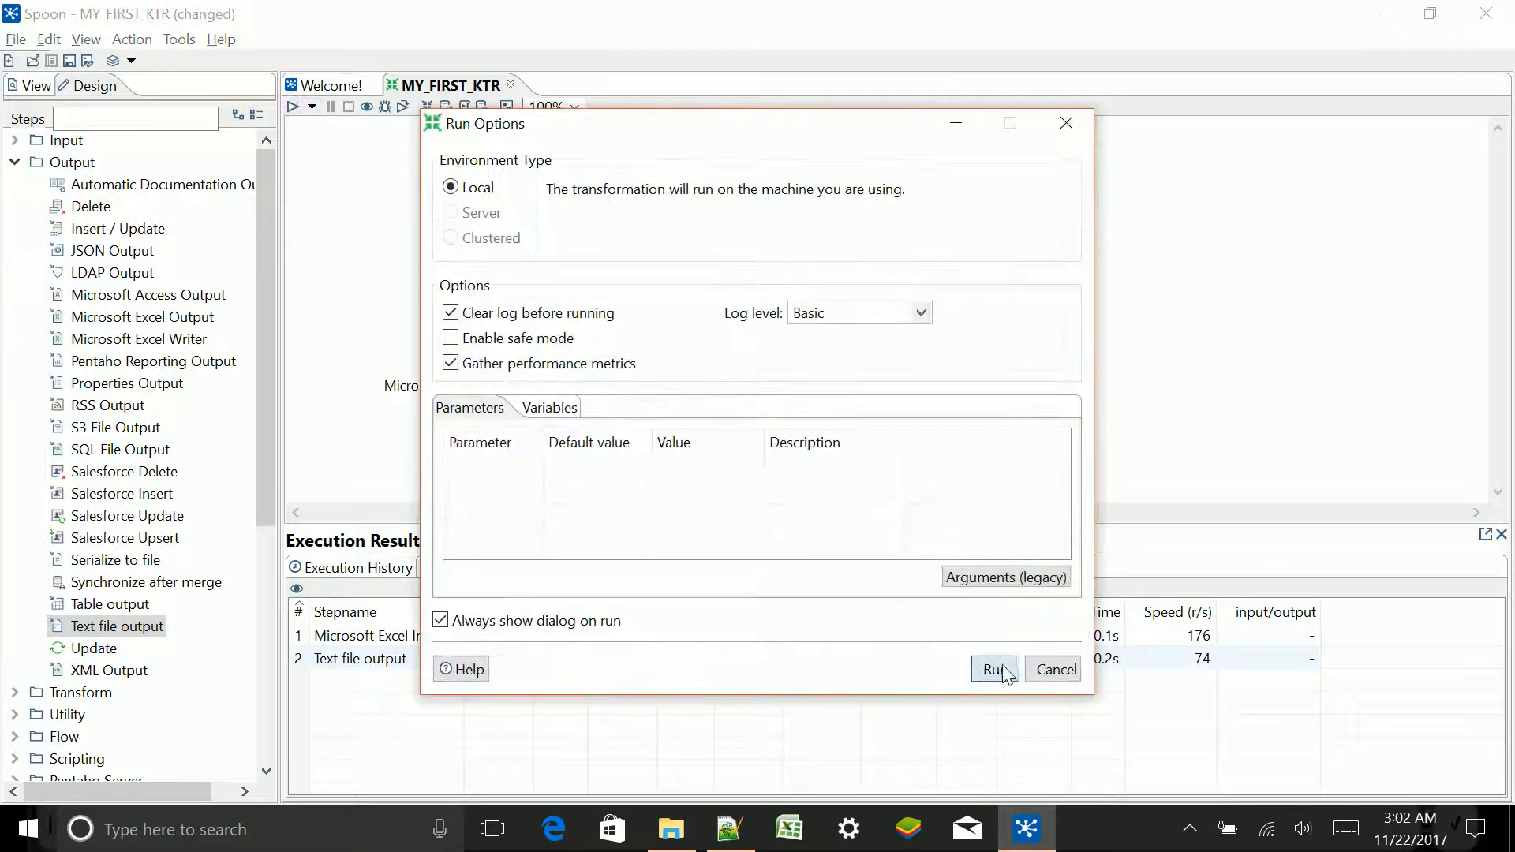
click(669, 828)
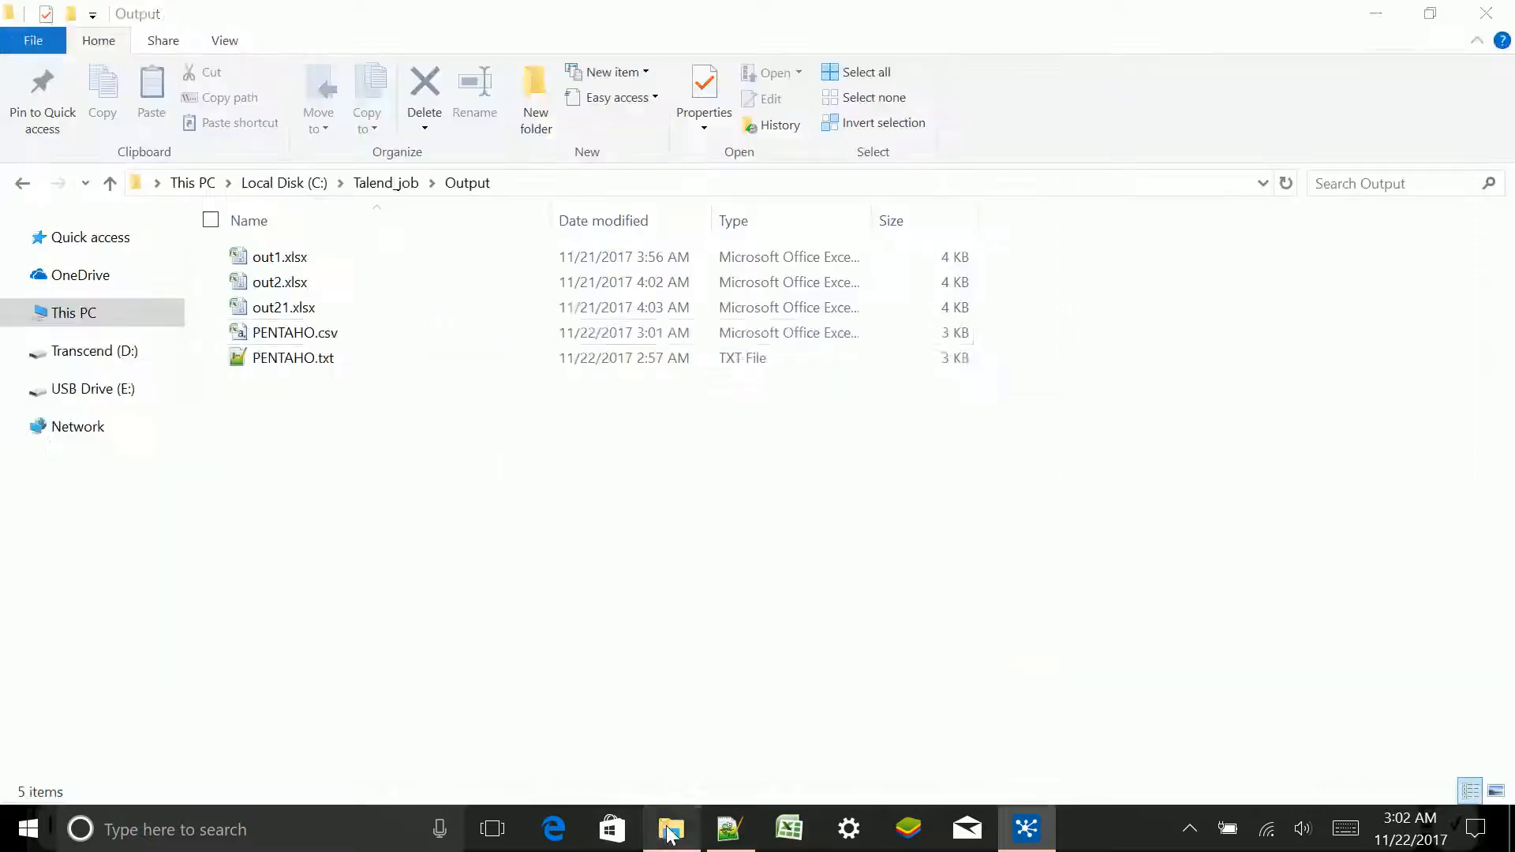
right_click(452, 460)
click(402, 560)
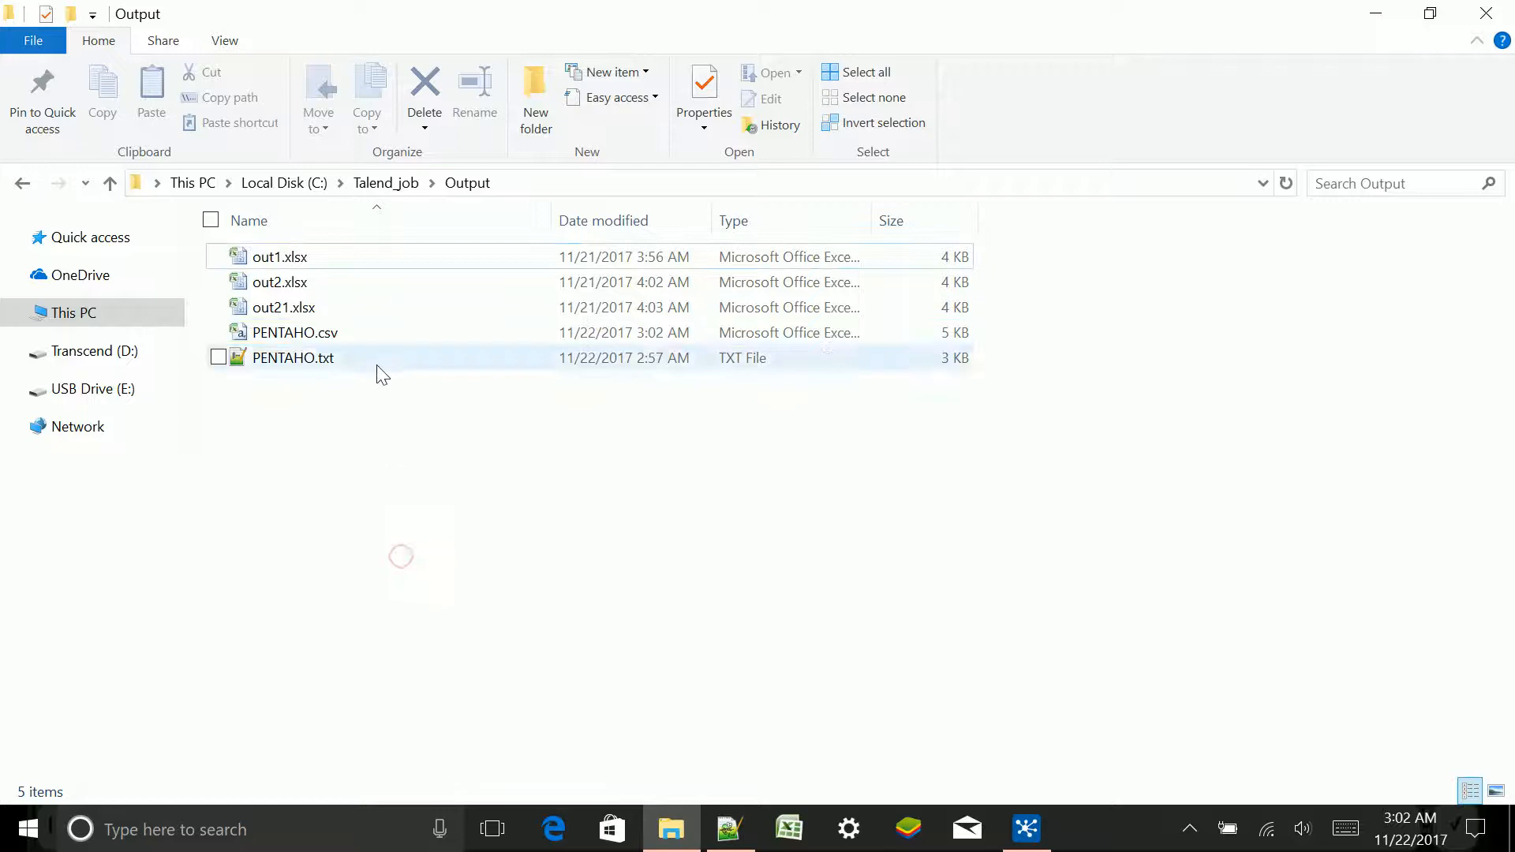
double_click(377, 333)
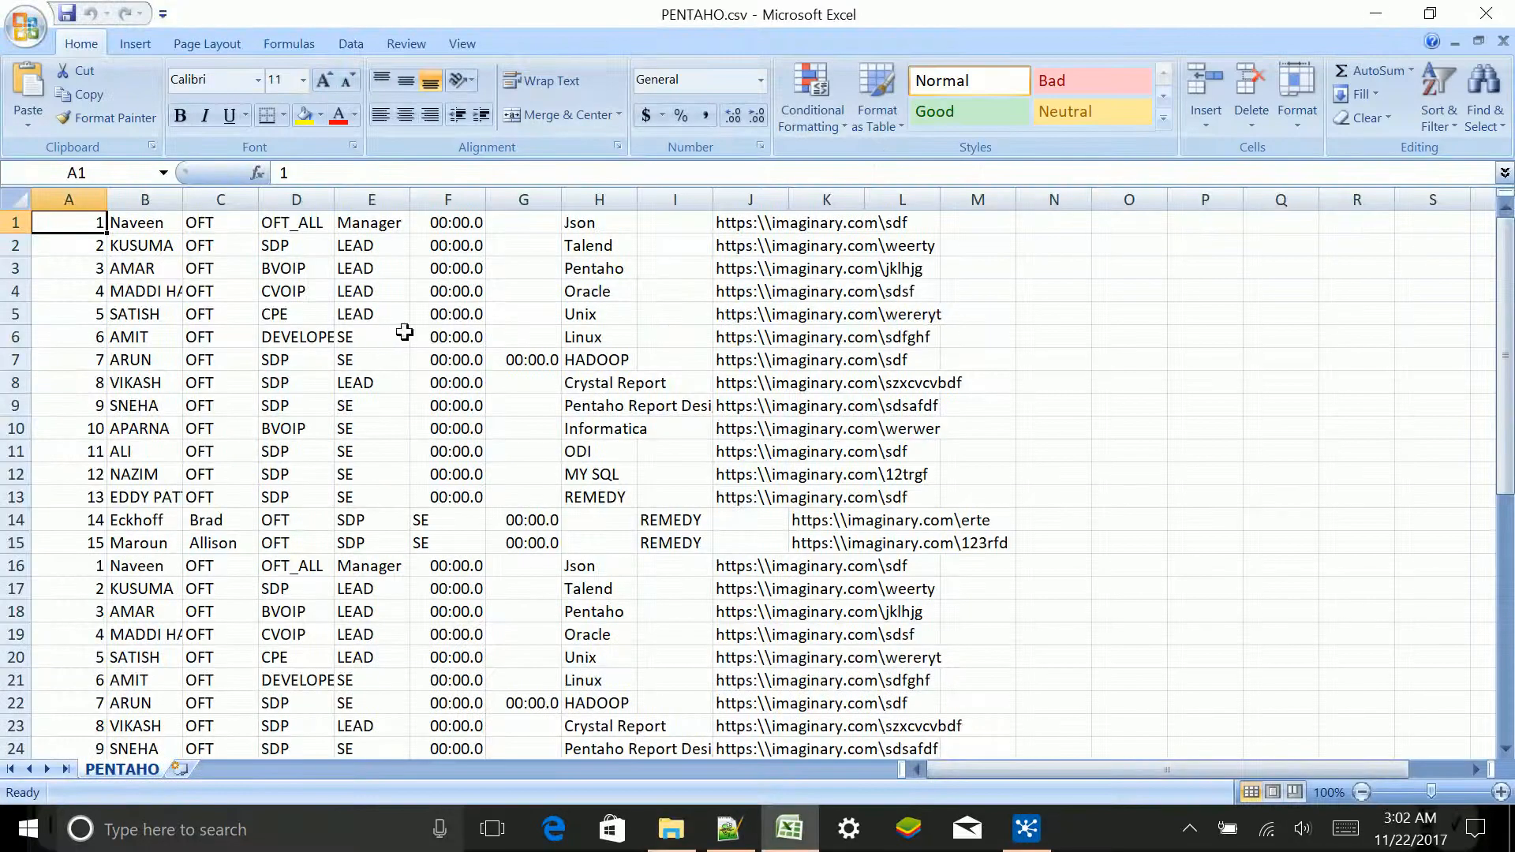
Return to Spoon, turn on the Header option of the Text file output step and accept the settings.
click(1026, 828)
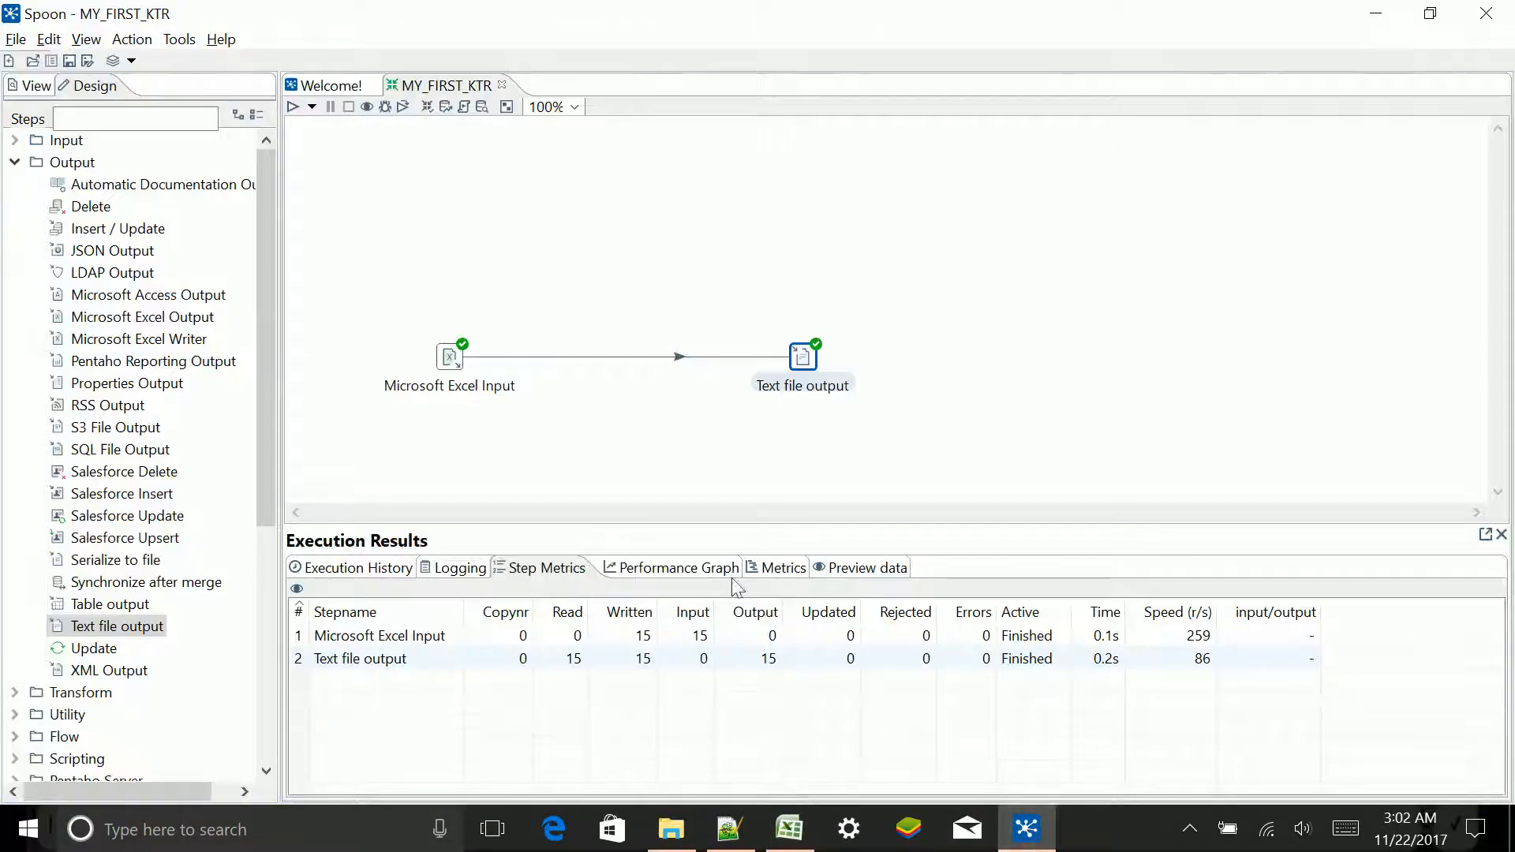
drag(804, 364, 804, 357)
double_click(805, 346)
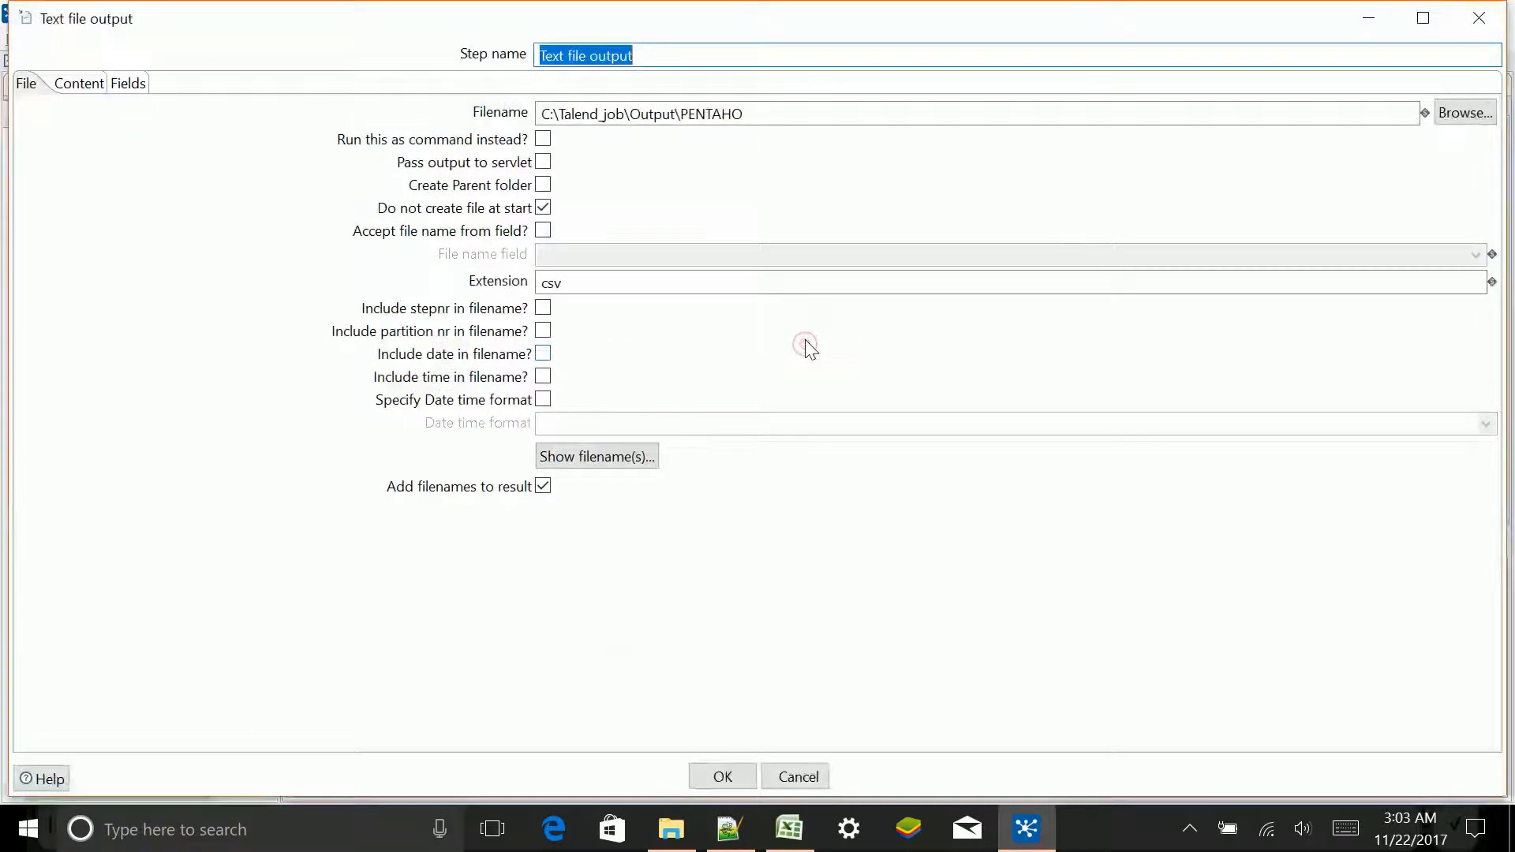
click(71, 85)
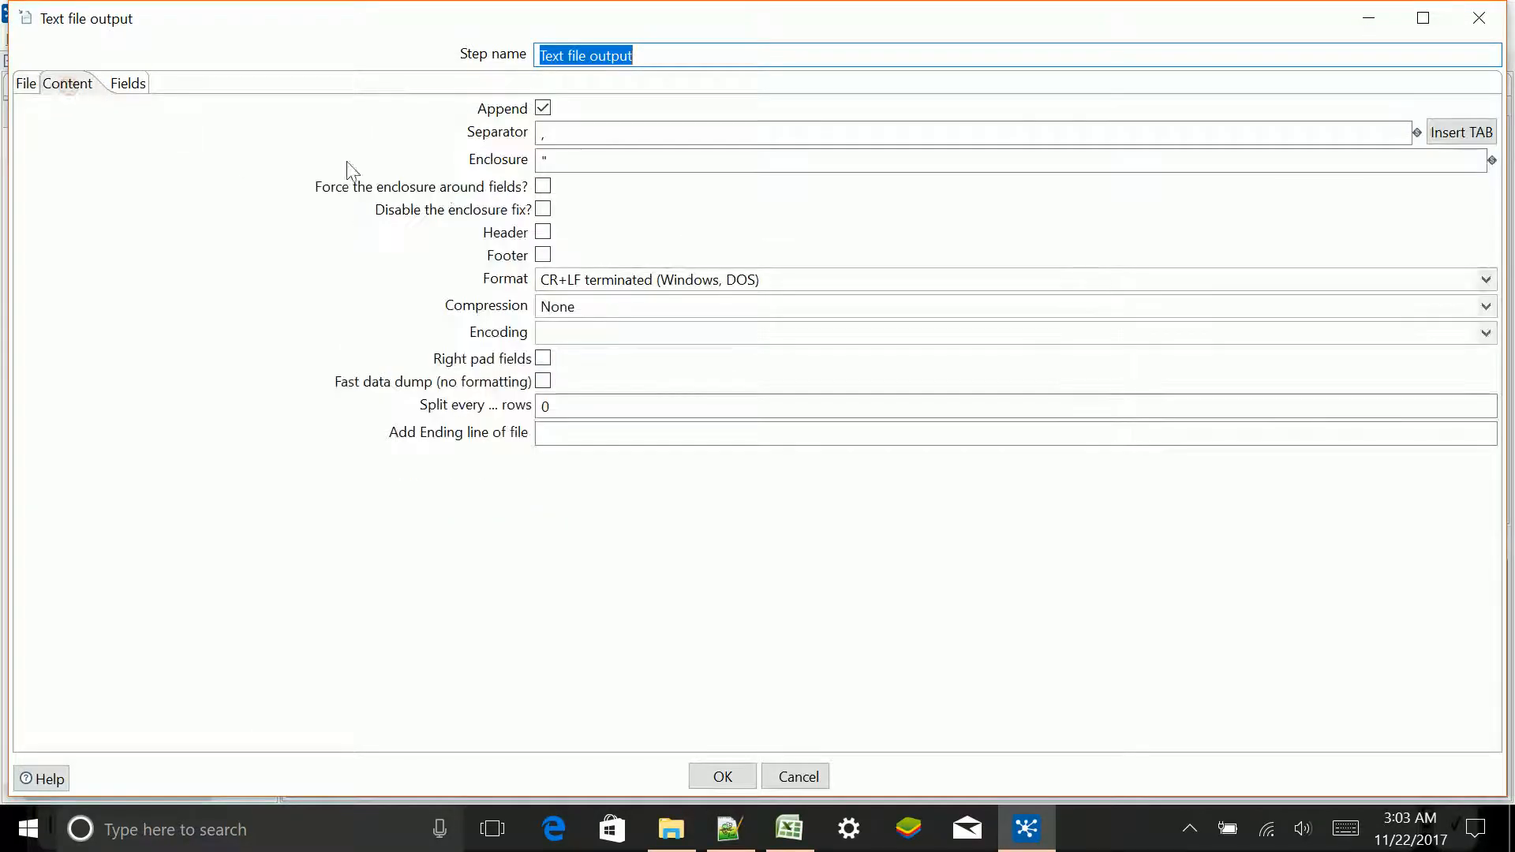
click(543, 232)
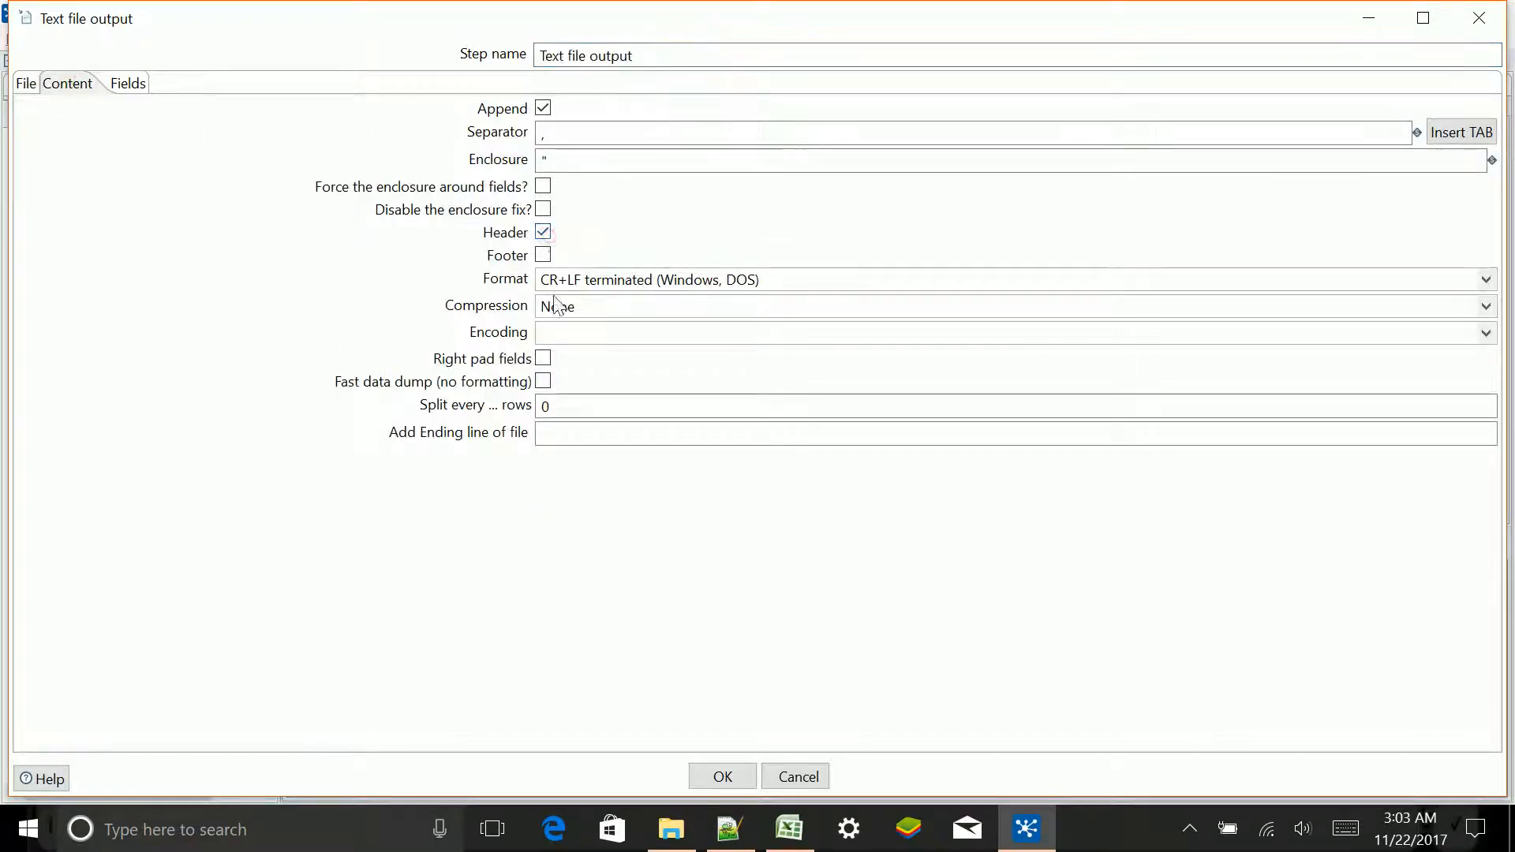
click(721, 775)
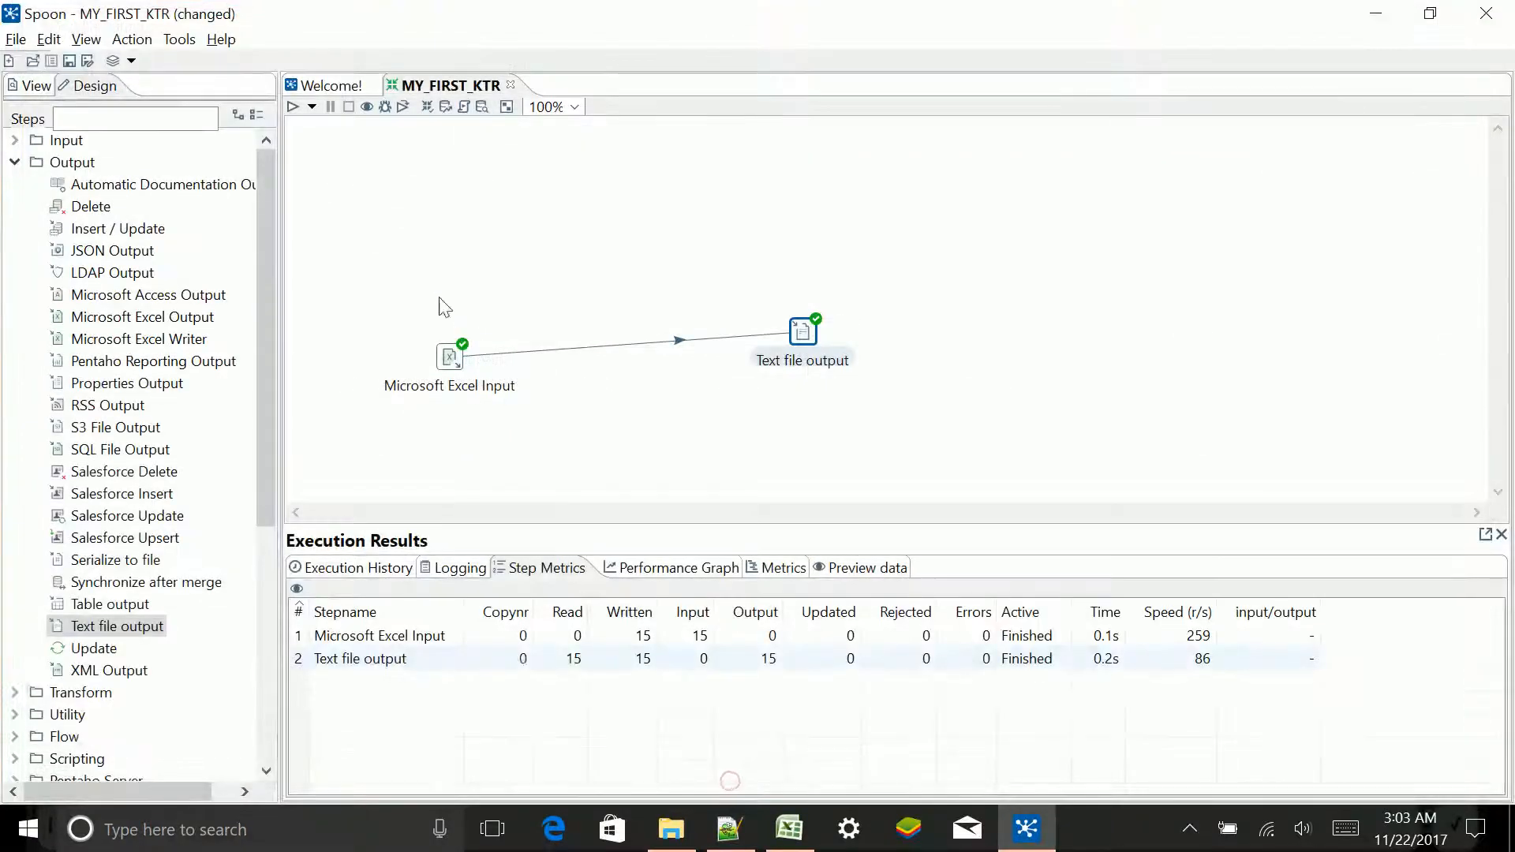
Run the transformation locally with the Header option enabled, keeping the Basic log level.
click(312, 107)
click(338, 135)
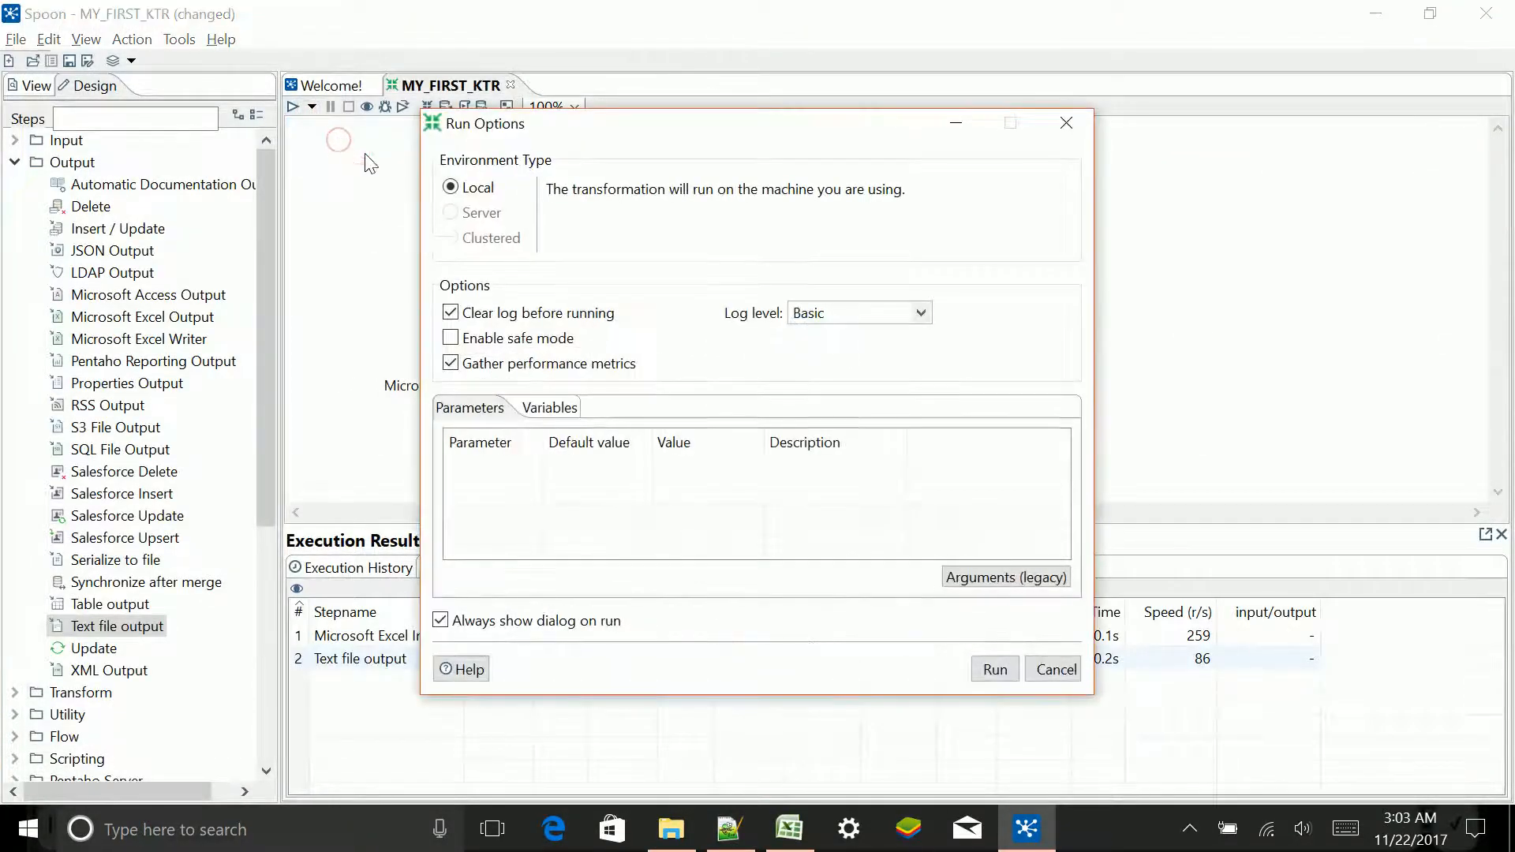
click(993, 669)
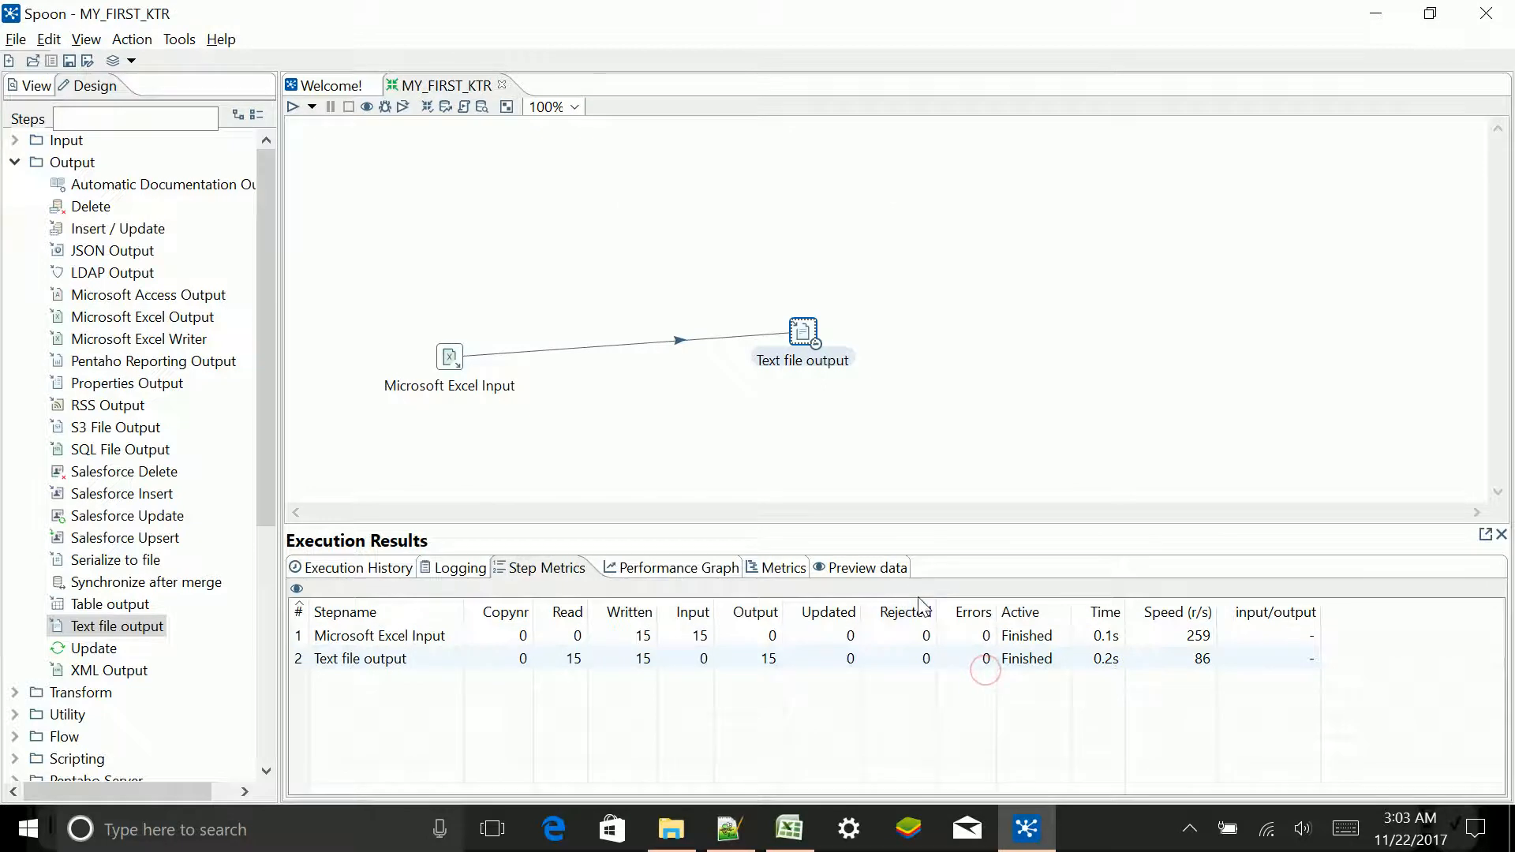
Examine the execution log for the Text file output errors and switch to the open PENTAHO.csv in Excel.
click(463, 570)
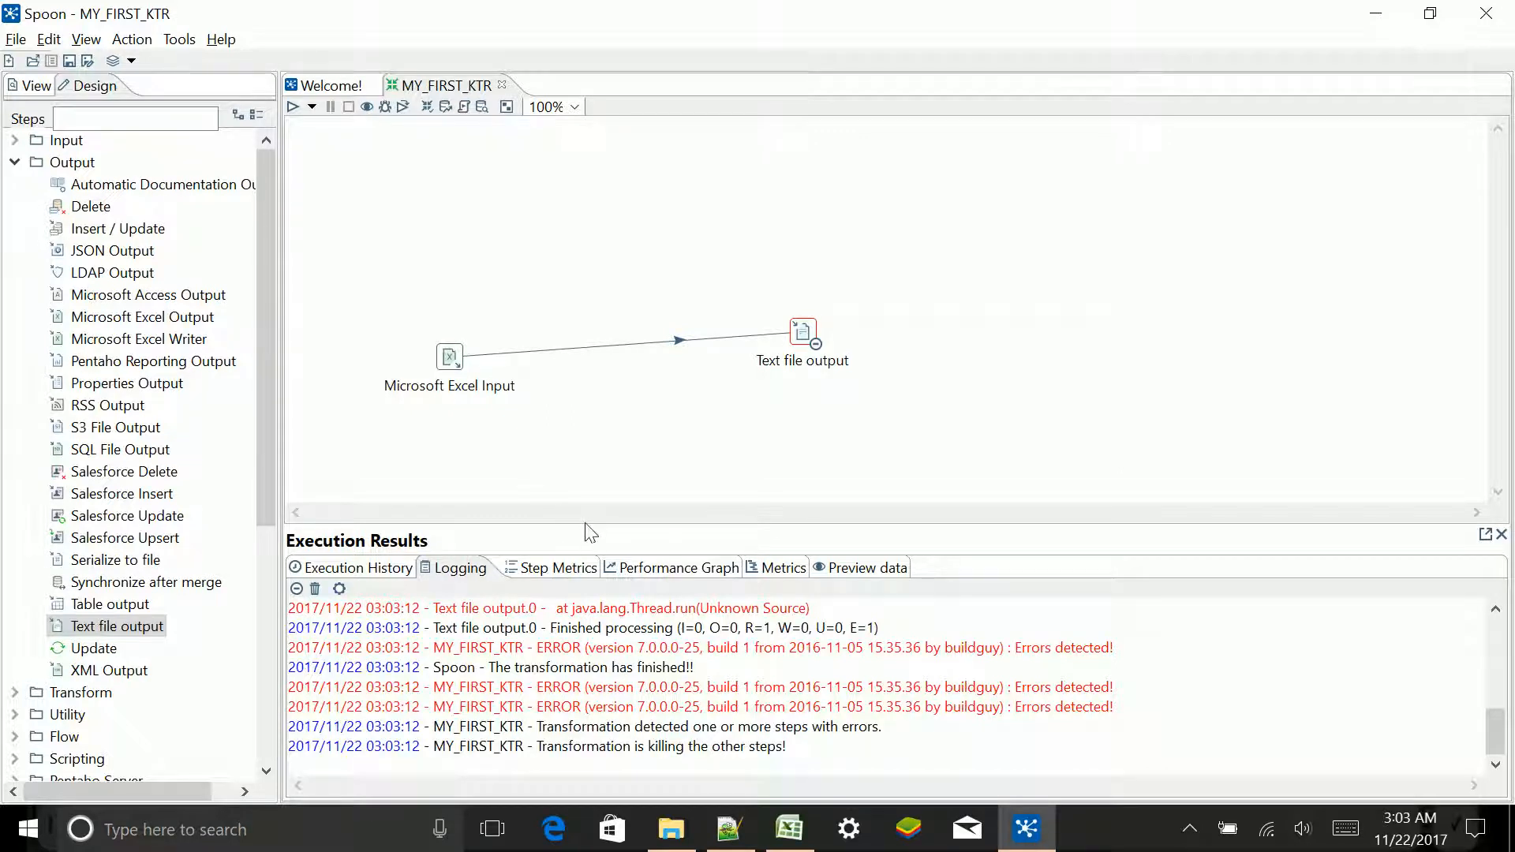
scroll(619, 655, up, 7)
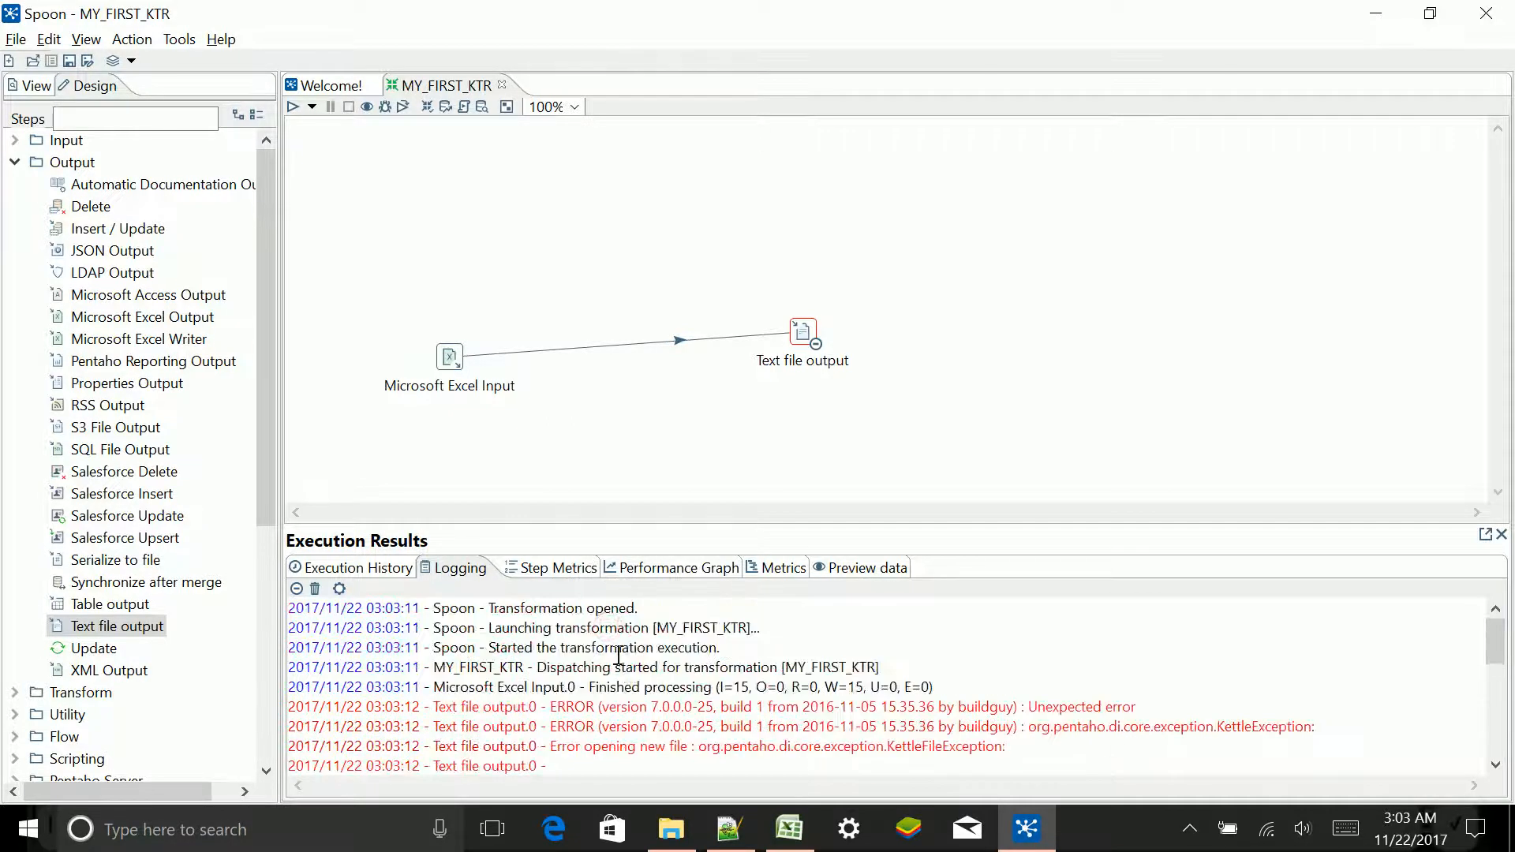
scroll(619, 654, down, 1)
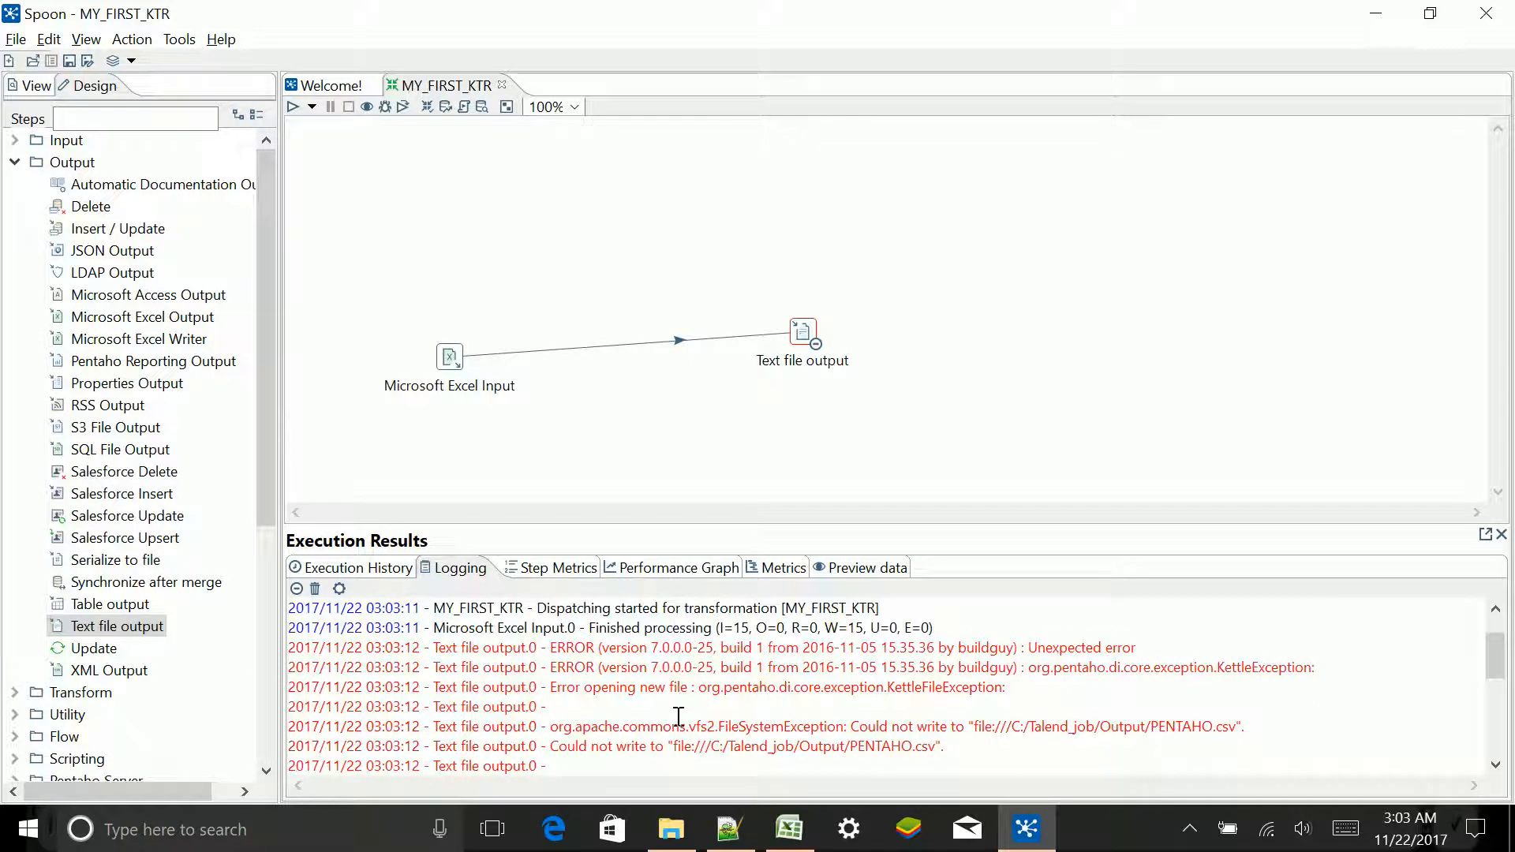
drag(1053, 727, 1128, 734)
click(1060, 732)
click(789, 829)
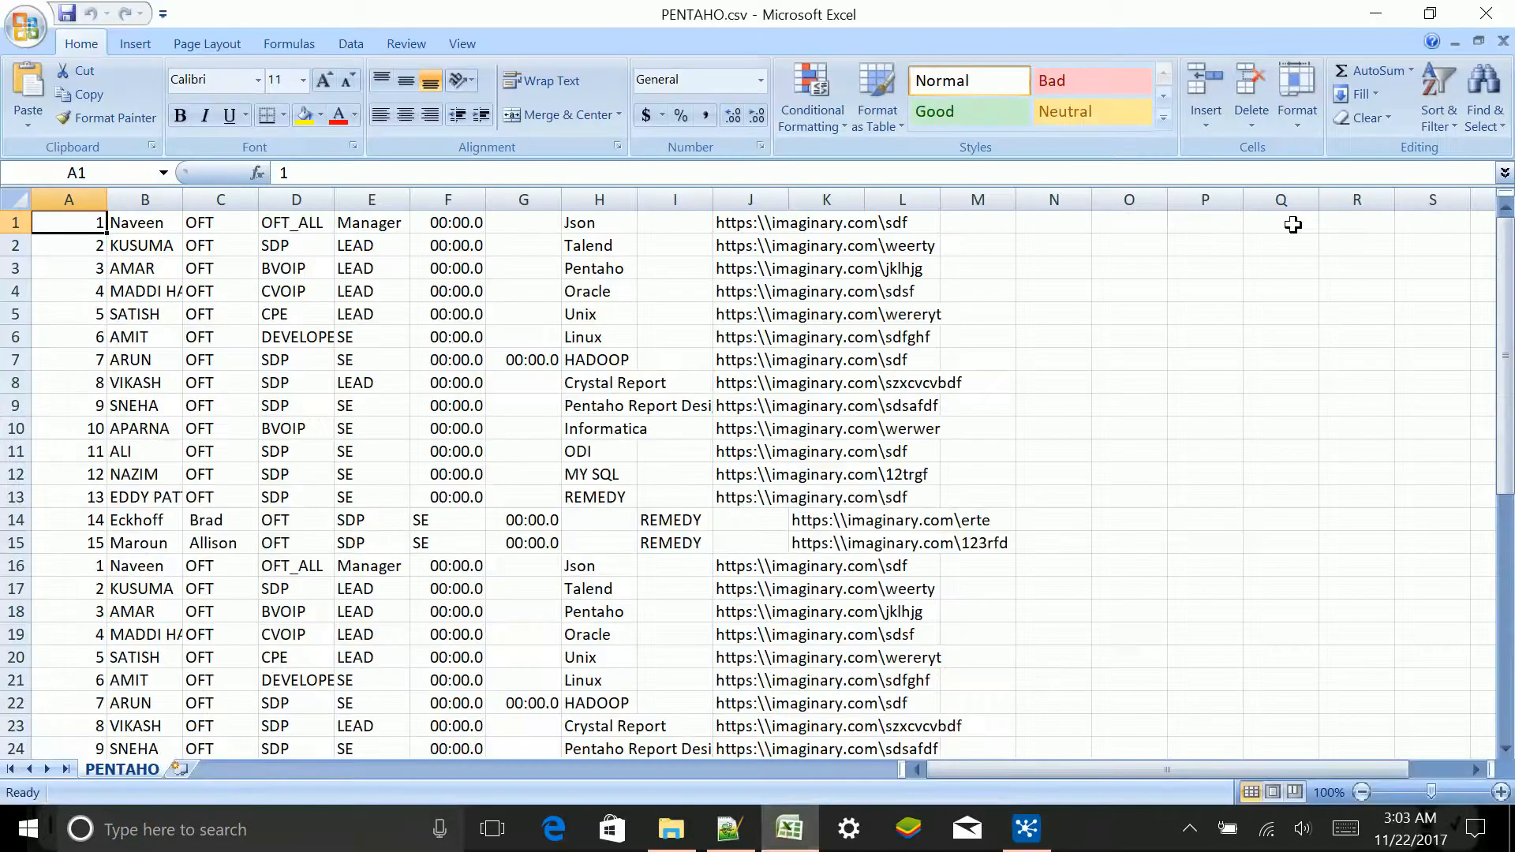
Close PENTAHO.csv in Excel and rerun the transformation locally with the Text file output's Header option enabled.
click(1486, 13)
double_click(797, 333)
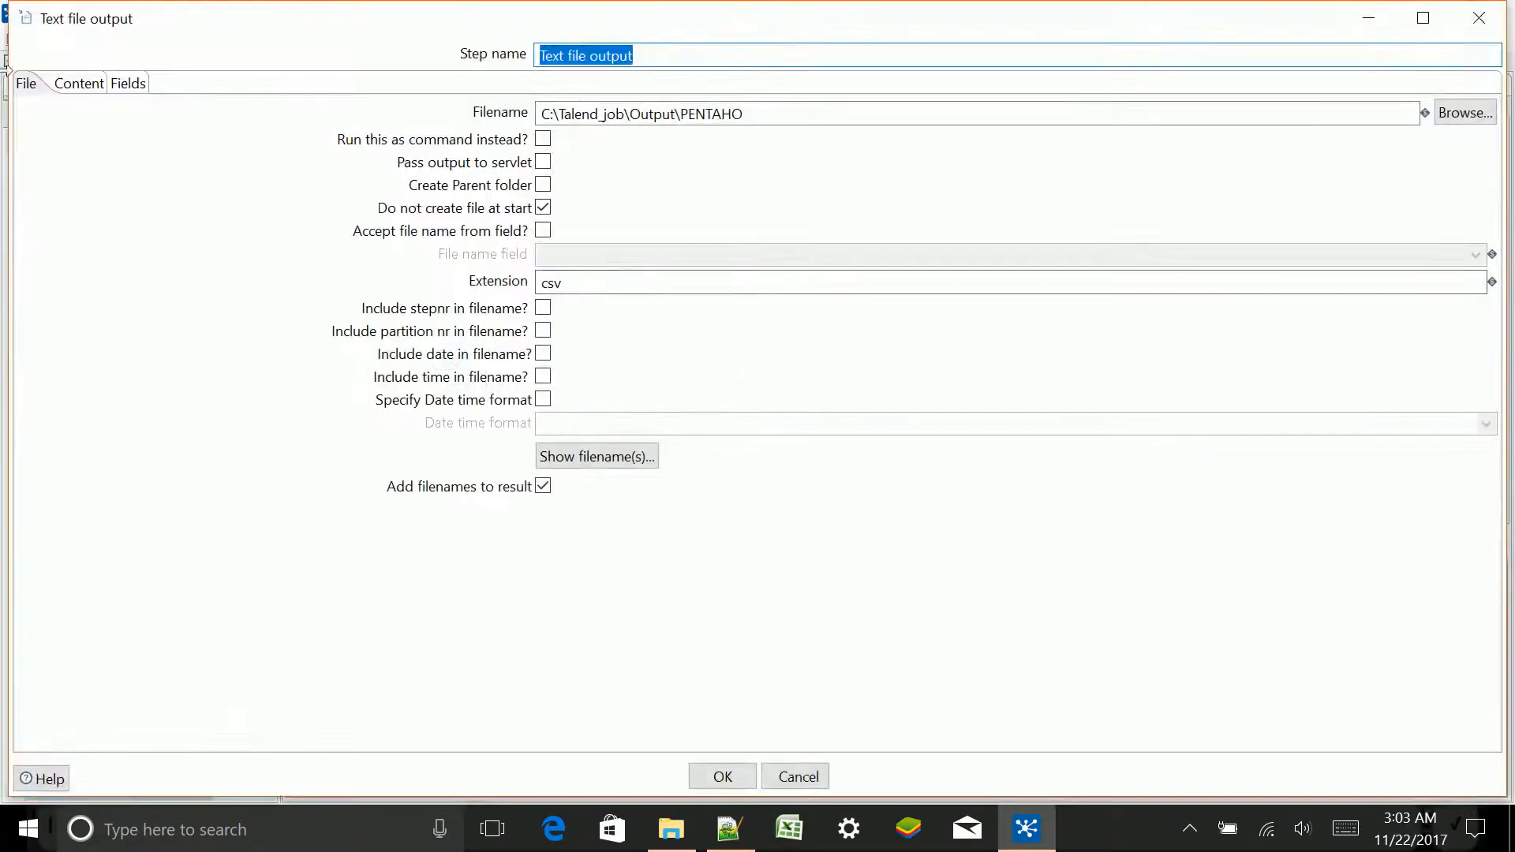
click(67, 83)
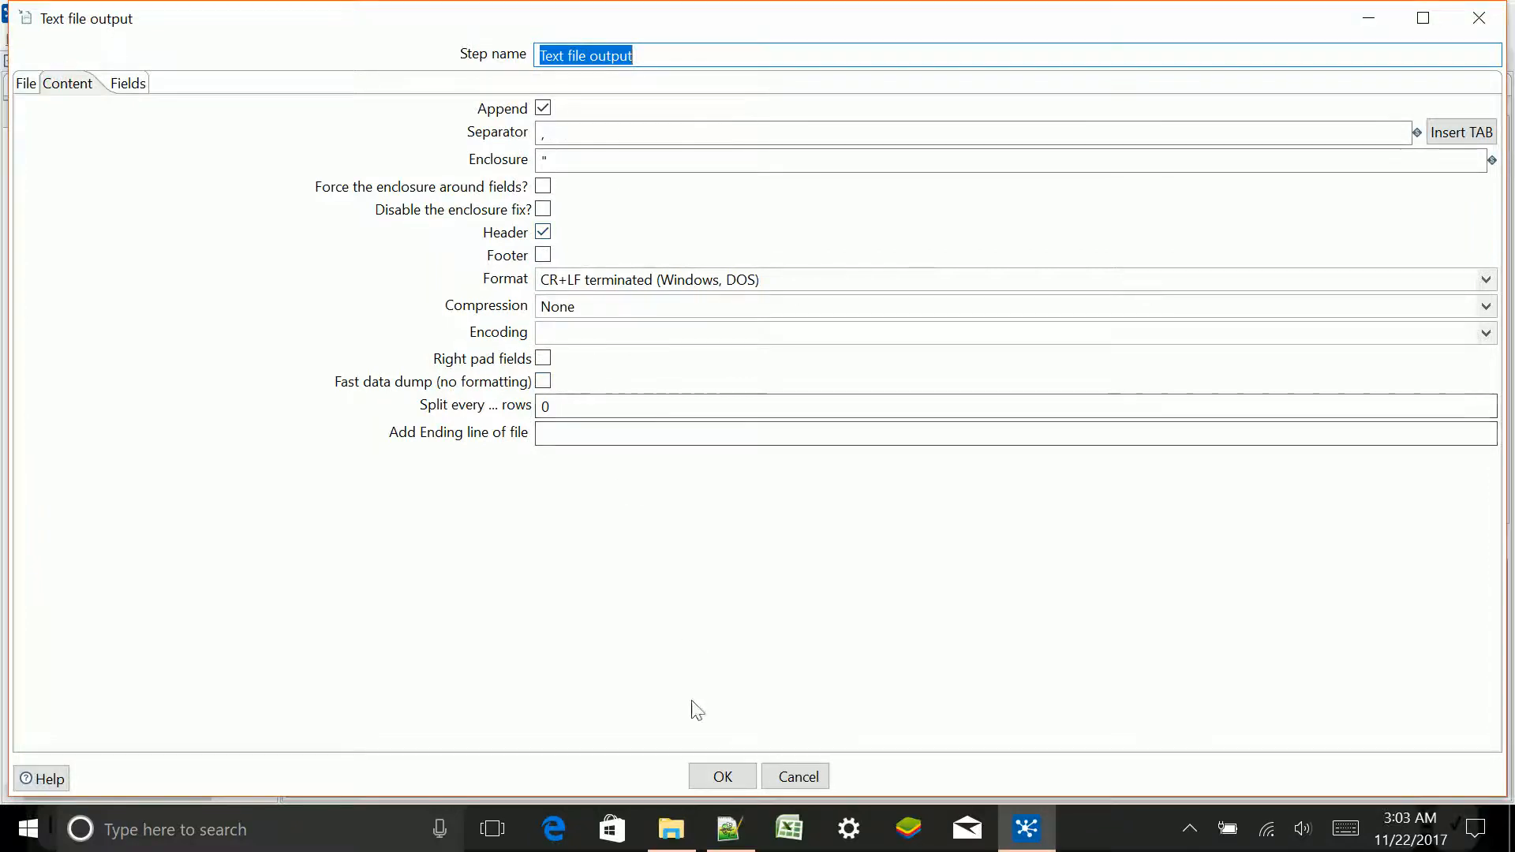
click(721, 775)
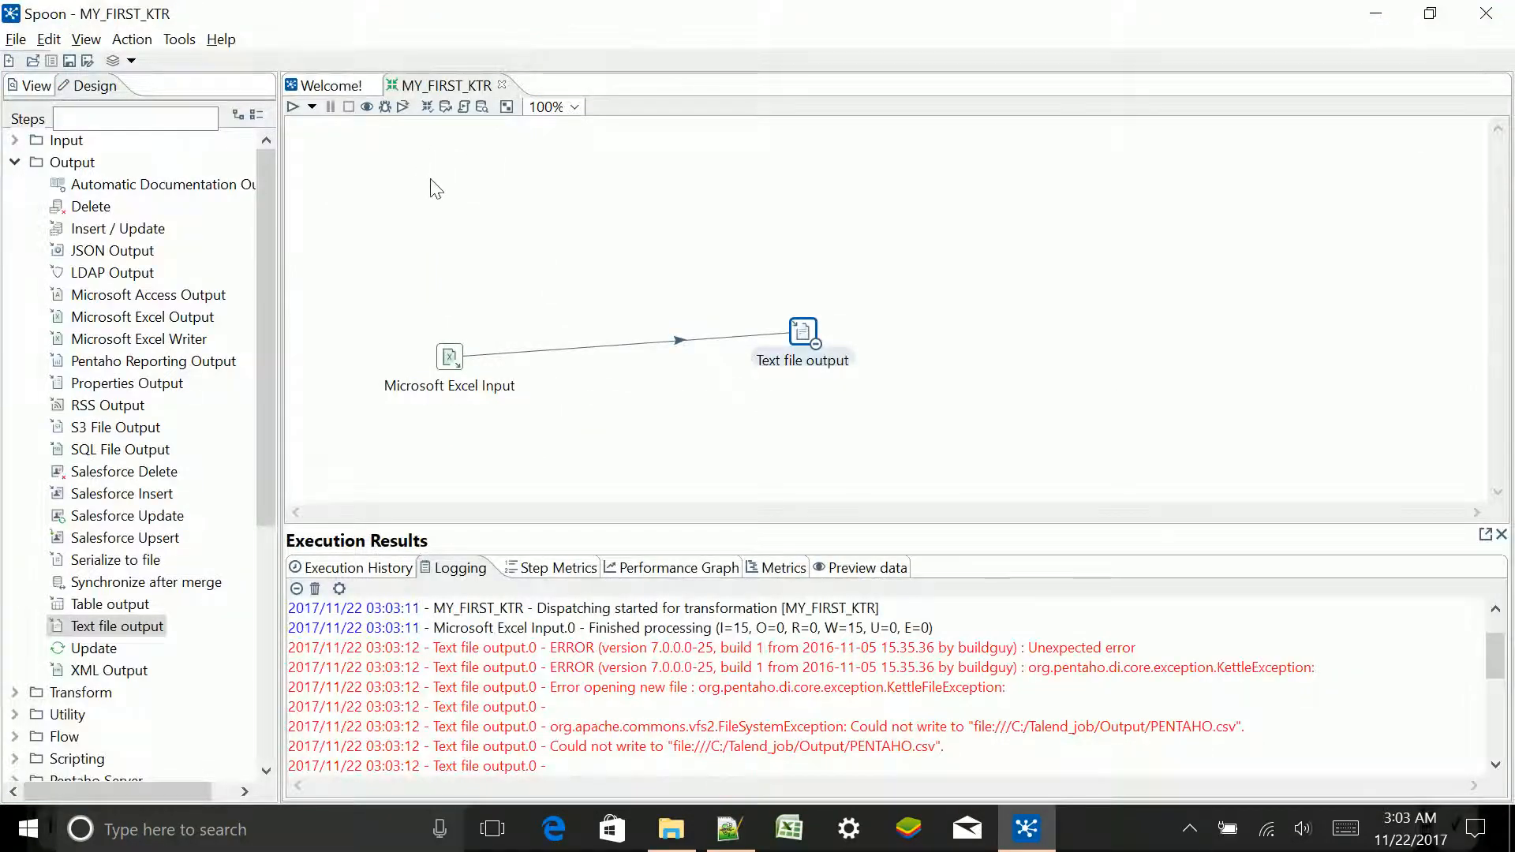
click(294, 107)
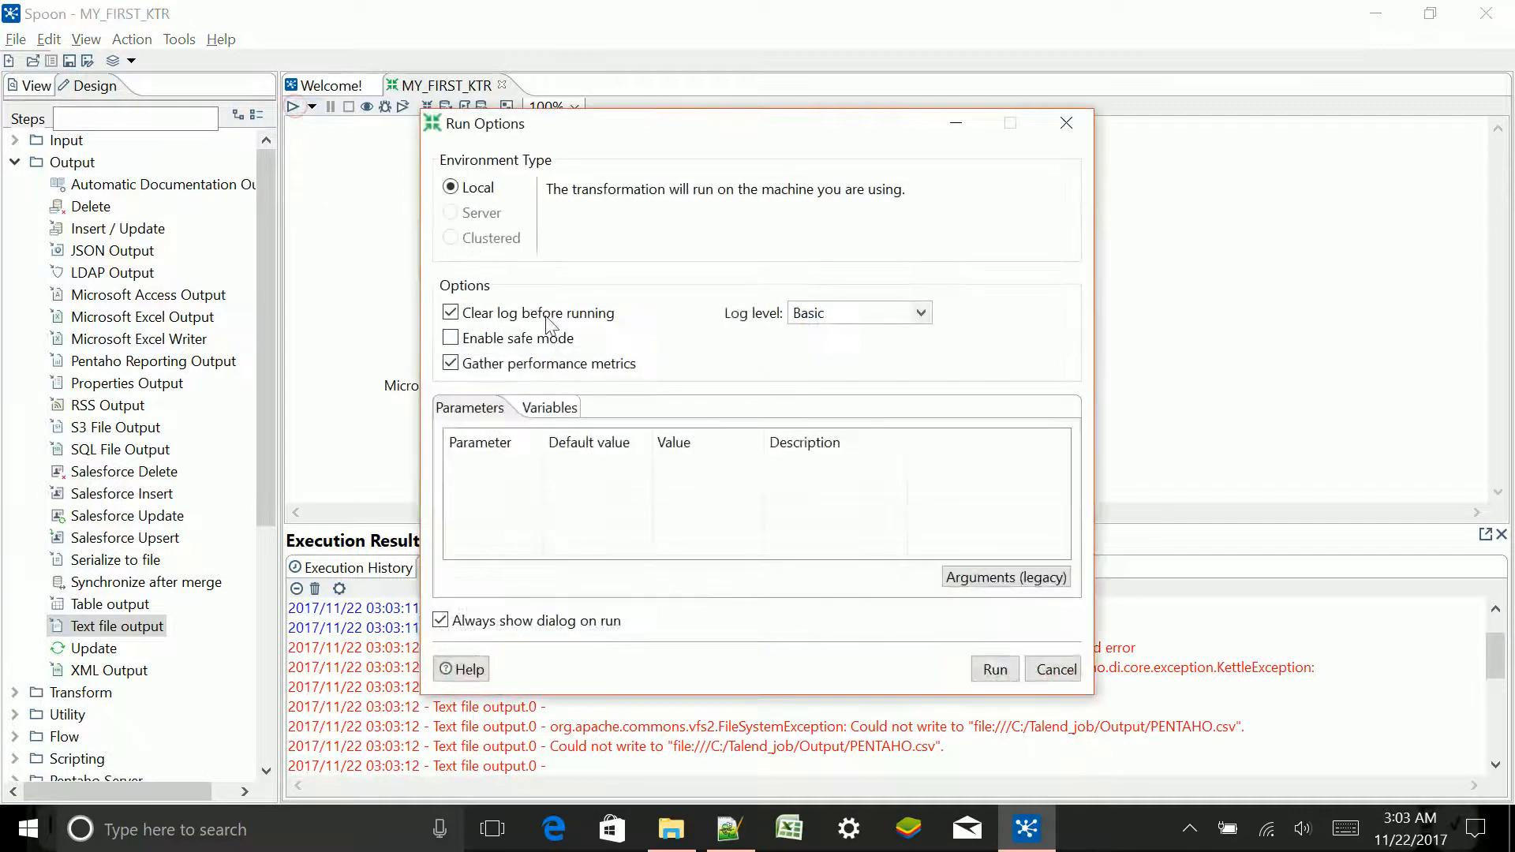
click(969, 670)
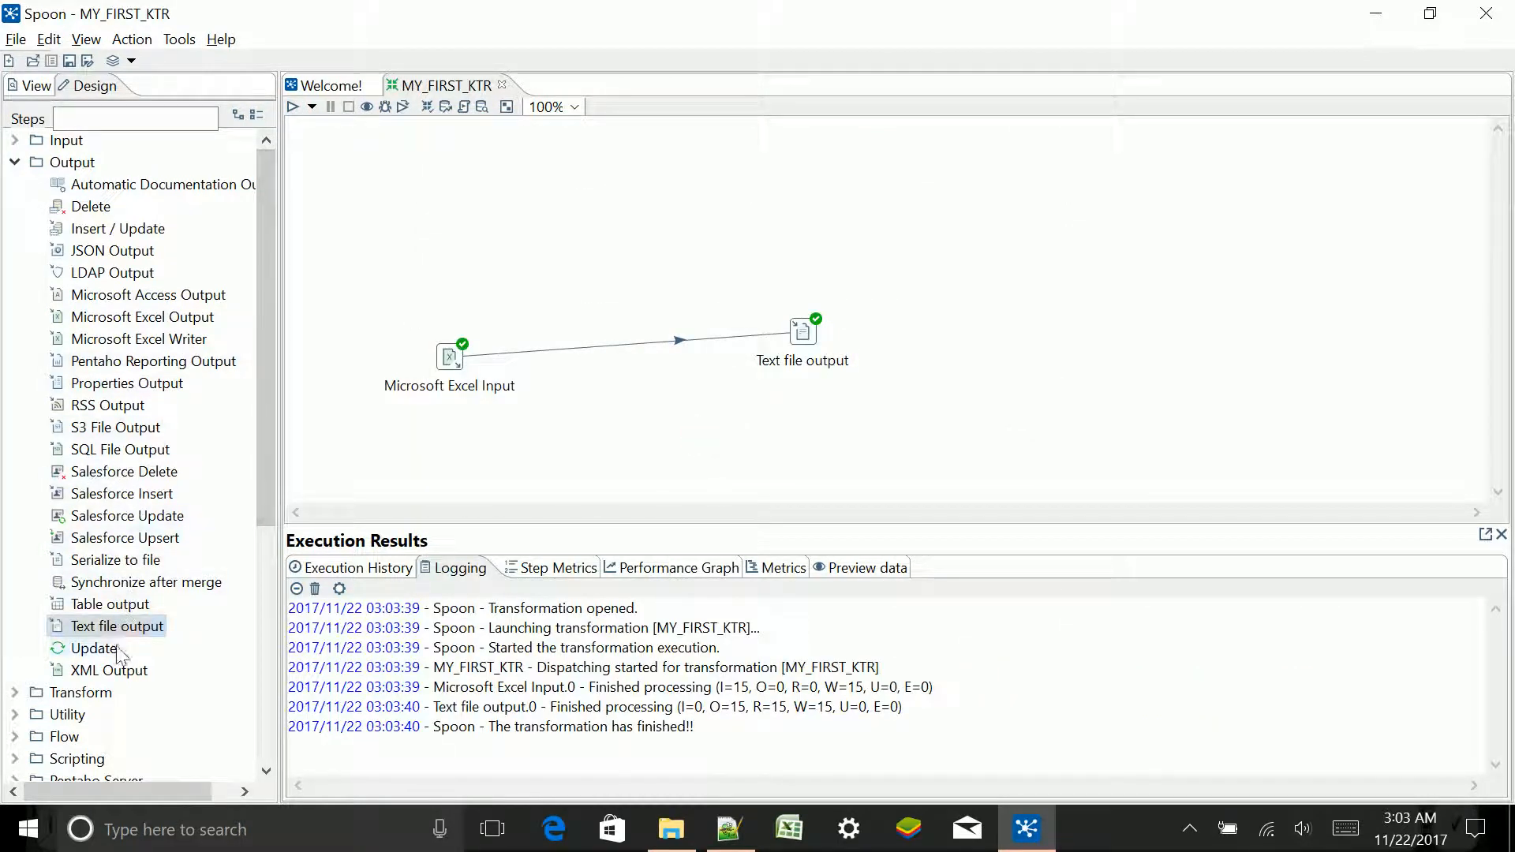
Add a Table output step below Text file output and connect Microsoft Excel Input to it, copying rows to both destinations.
drag(93, 614, 775, 471)
scroll(494, 302, down, 1)
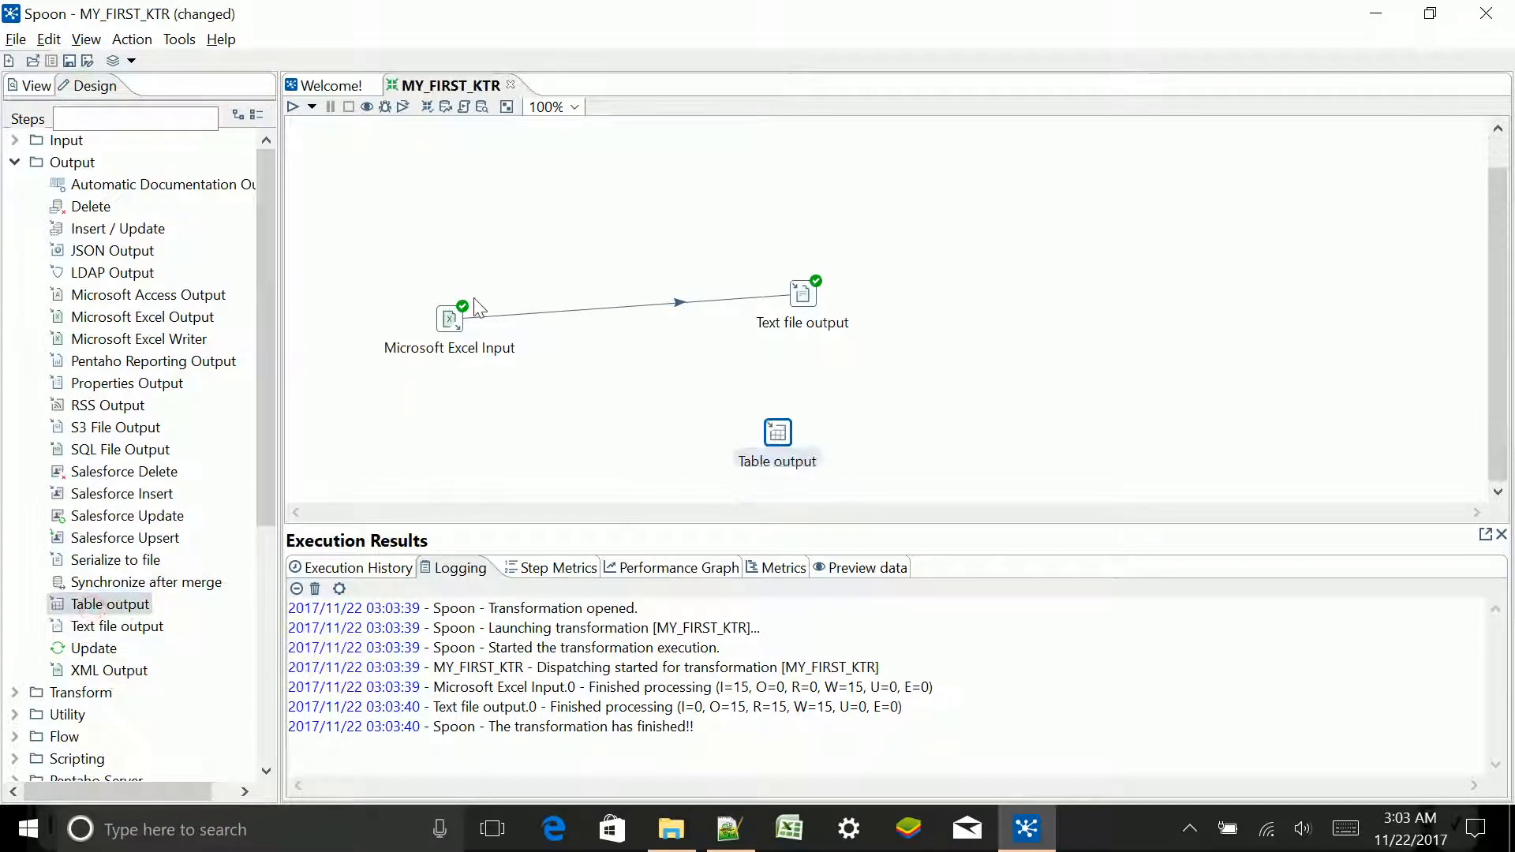
mouse_move(452, 329)
drag(450, 324, 791, 442)
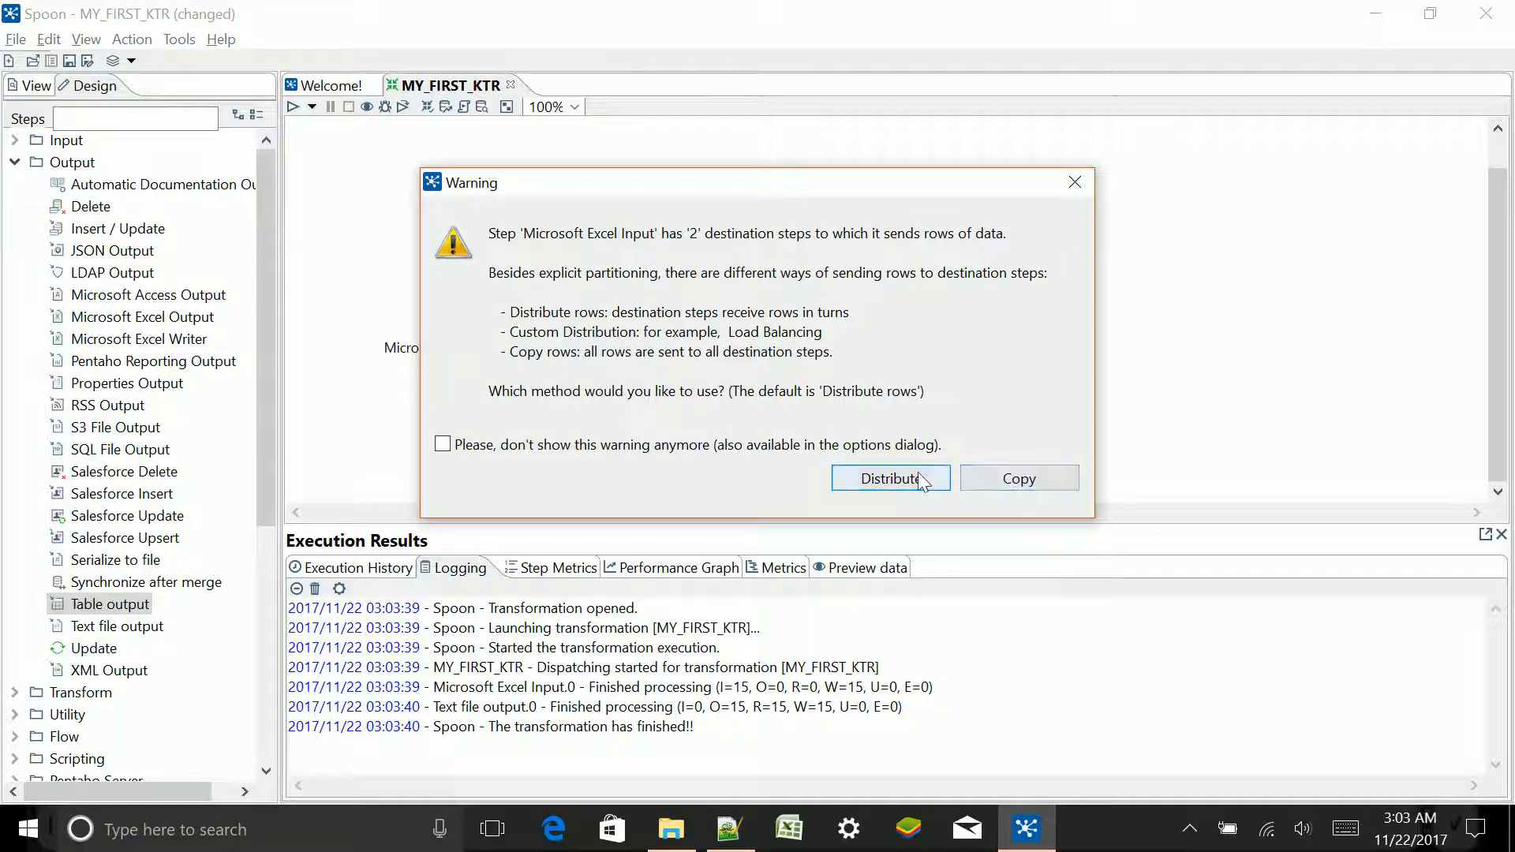
click(1013, 485)
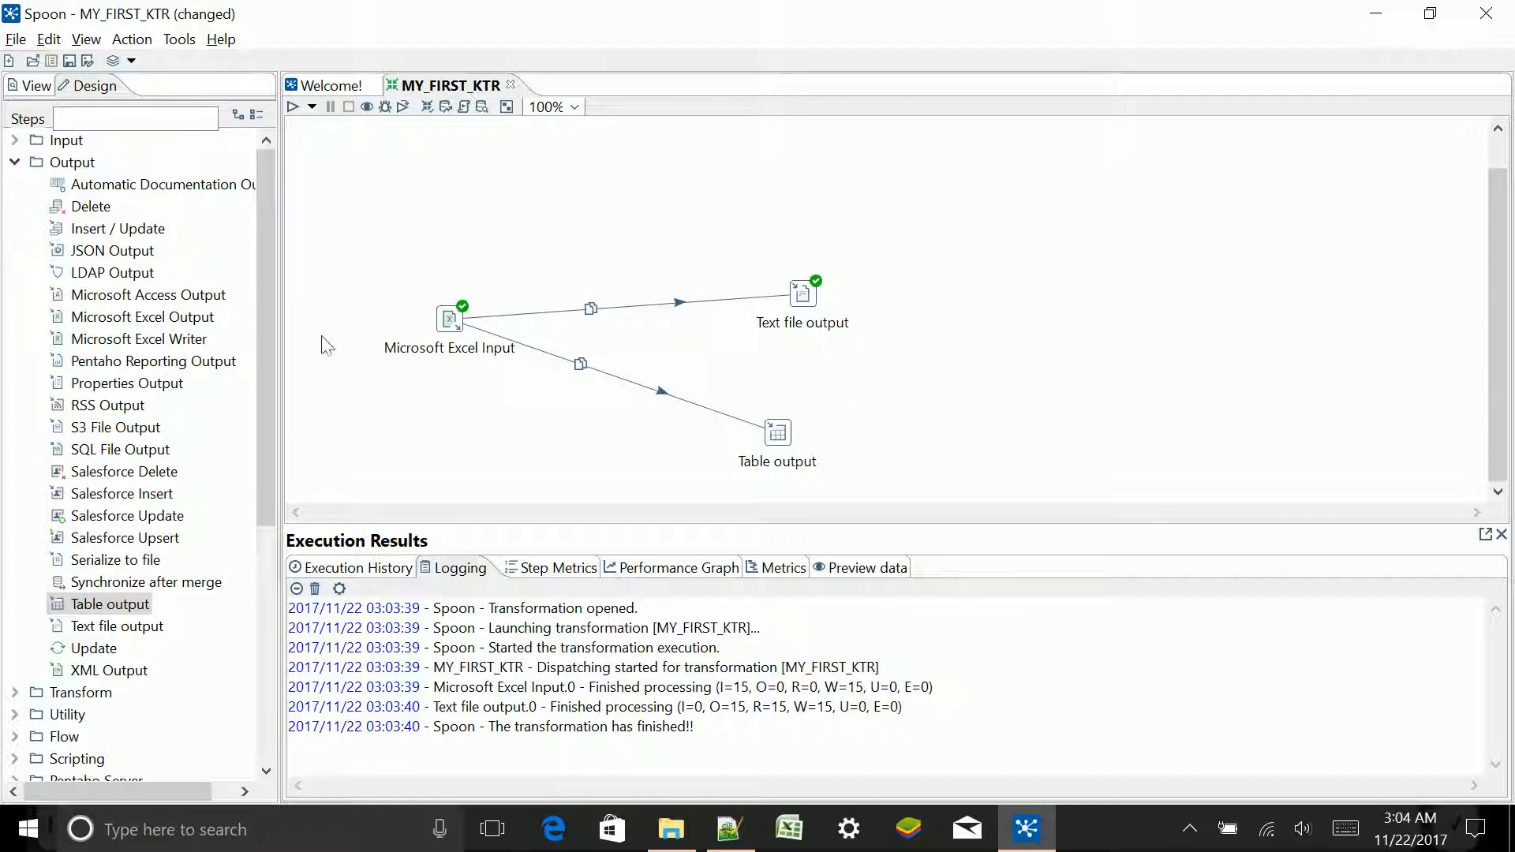
click(803, 307)
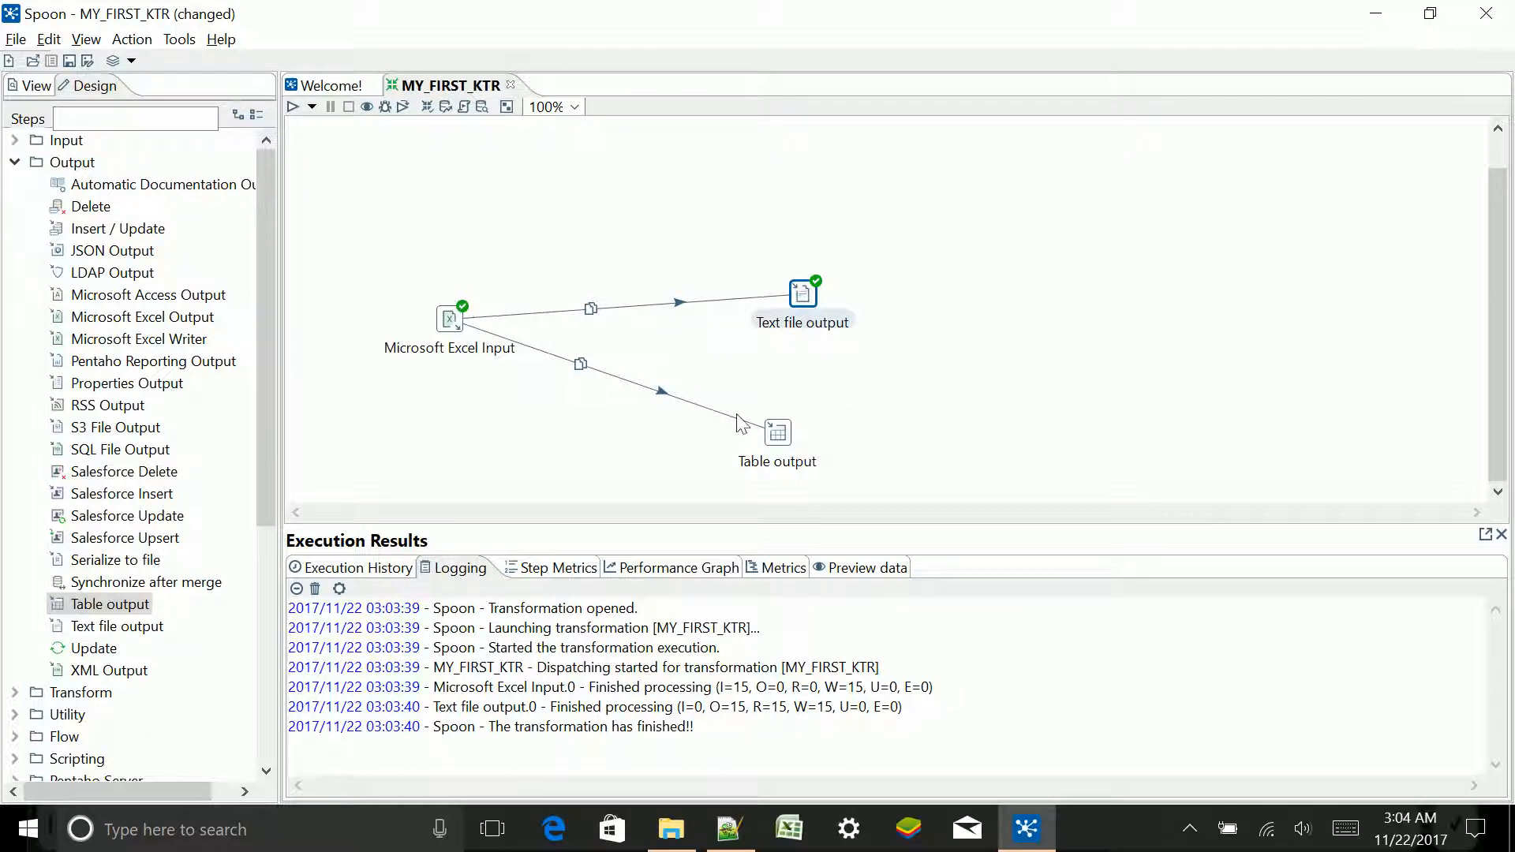
click(776, 439)
click(870, 414)
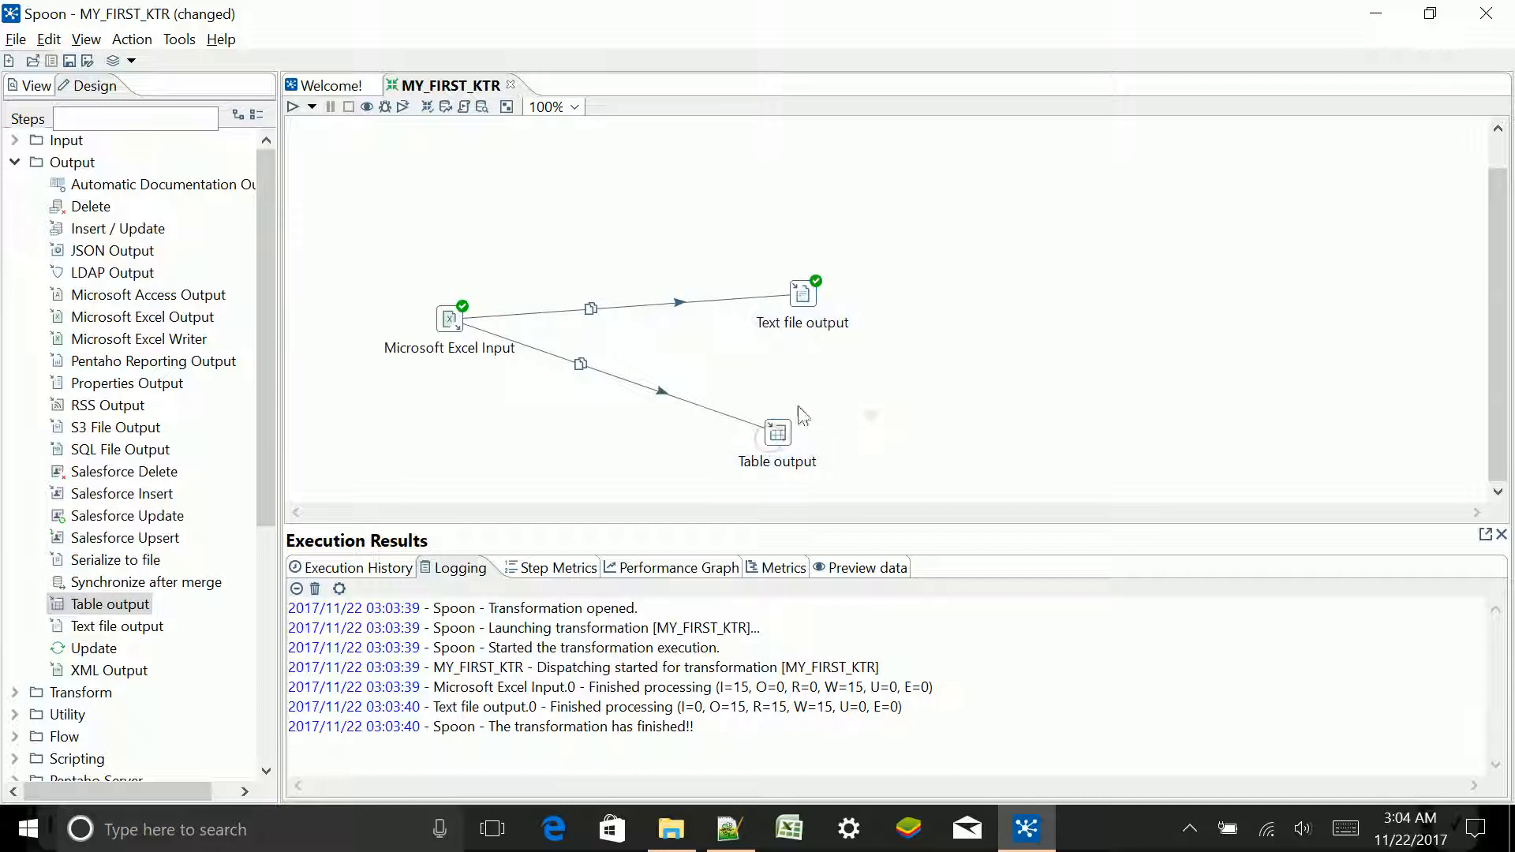
click(446, 321)
click(447, 259)
click(804, 298)
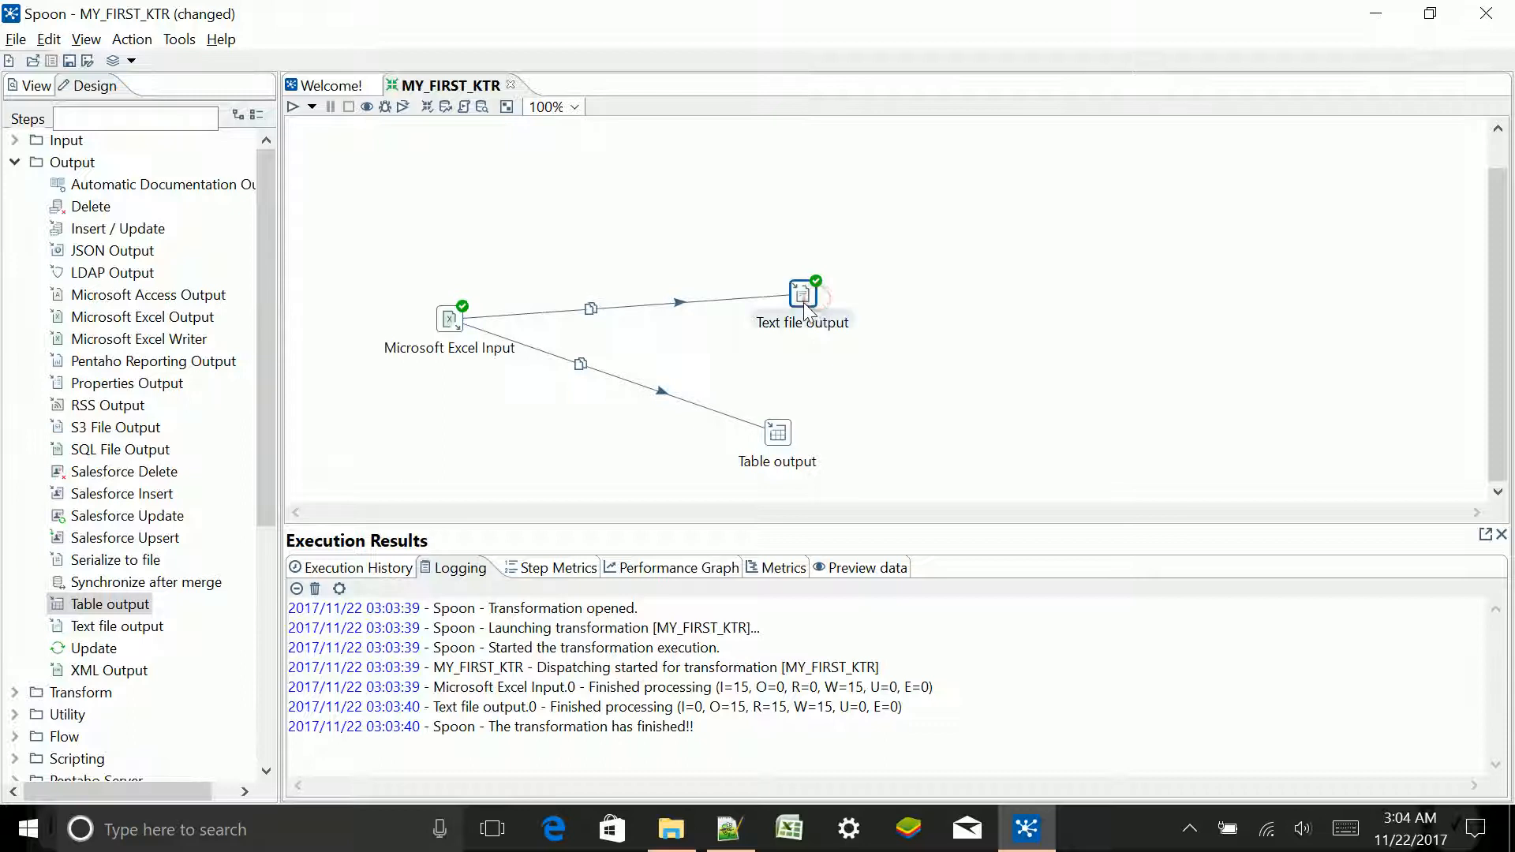
click(780, 436)
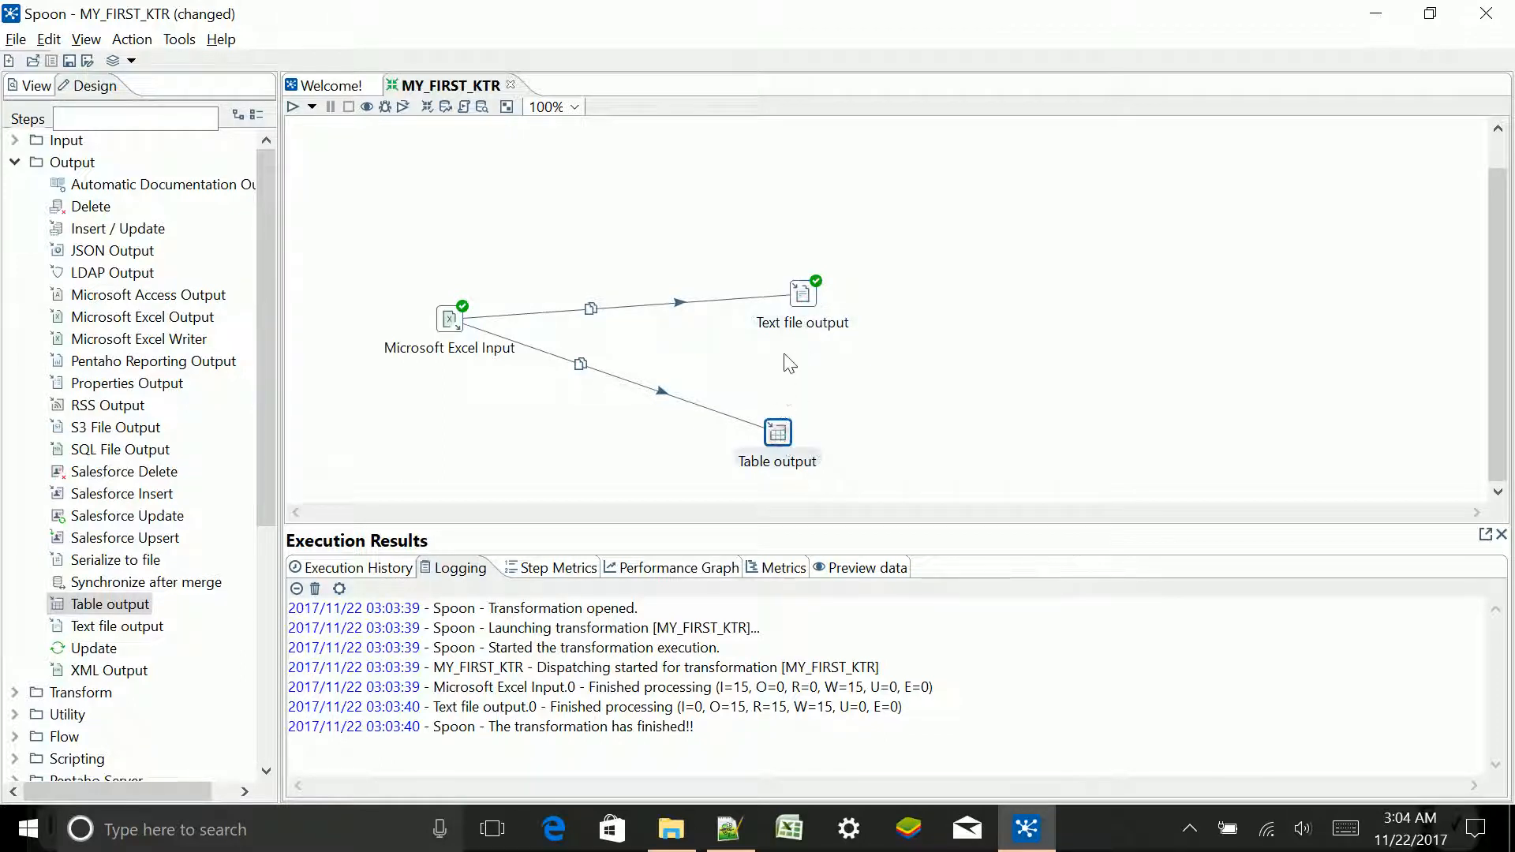
click(801, 296)
click(781, 434)
click(803, 295)
click(943, 306)
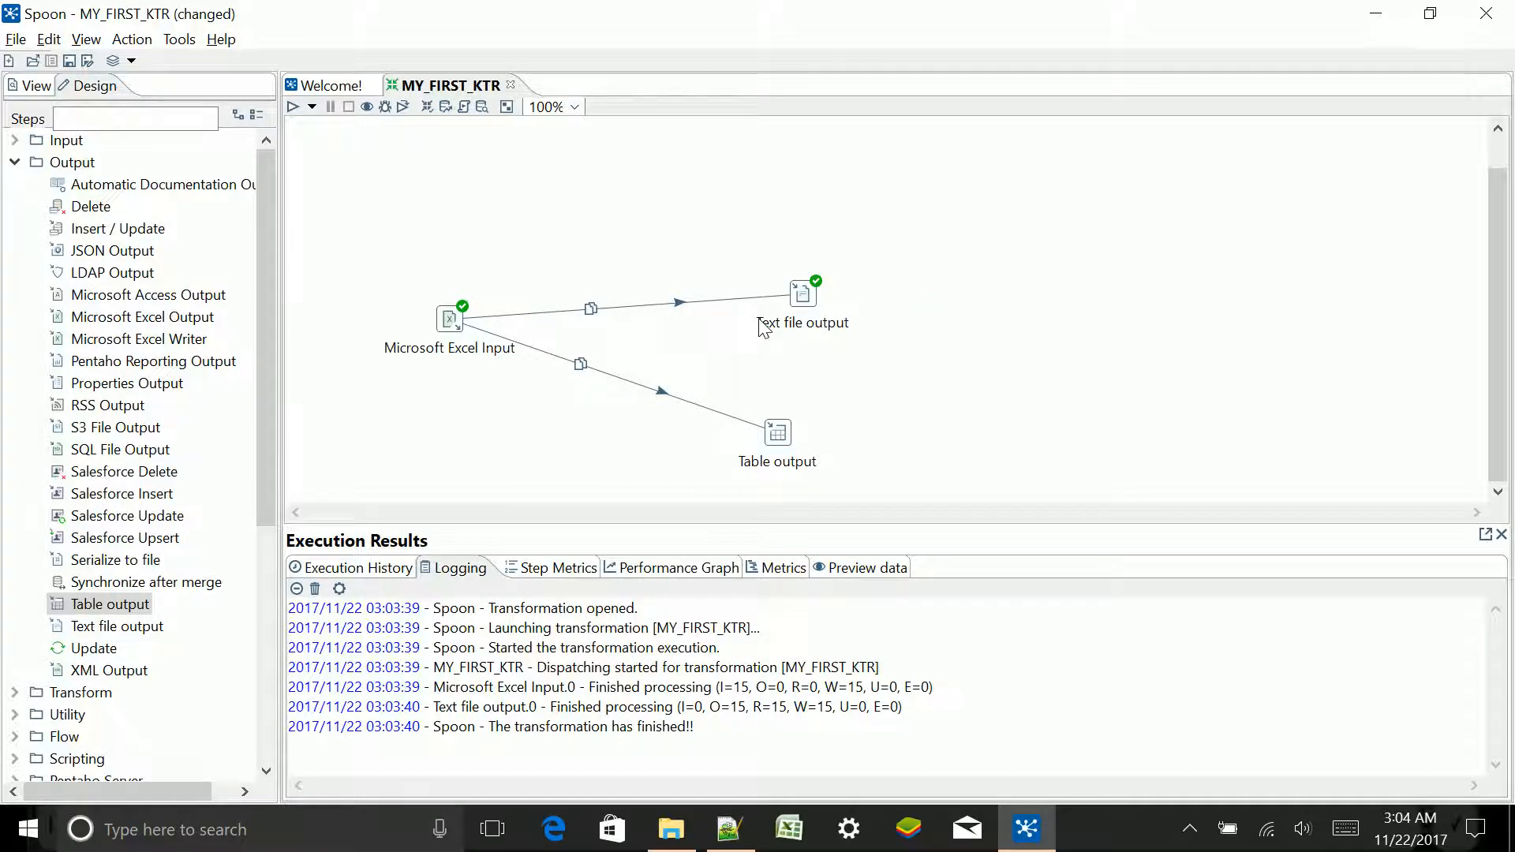
click(805, 300)
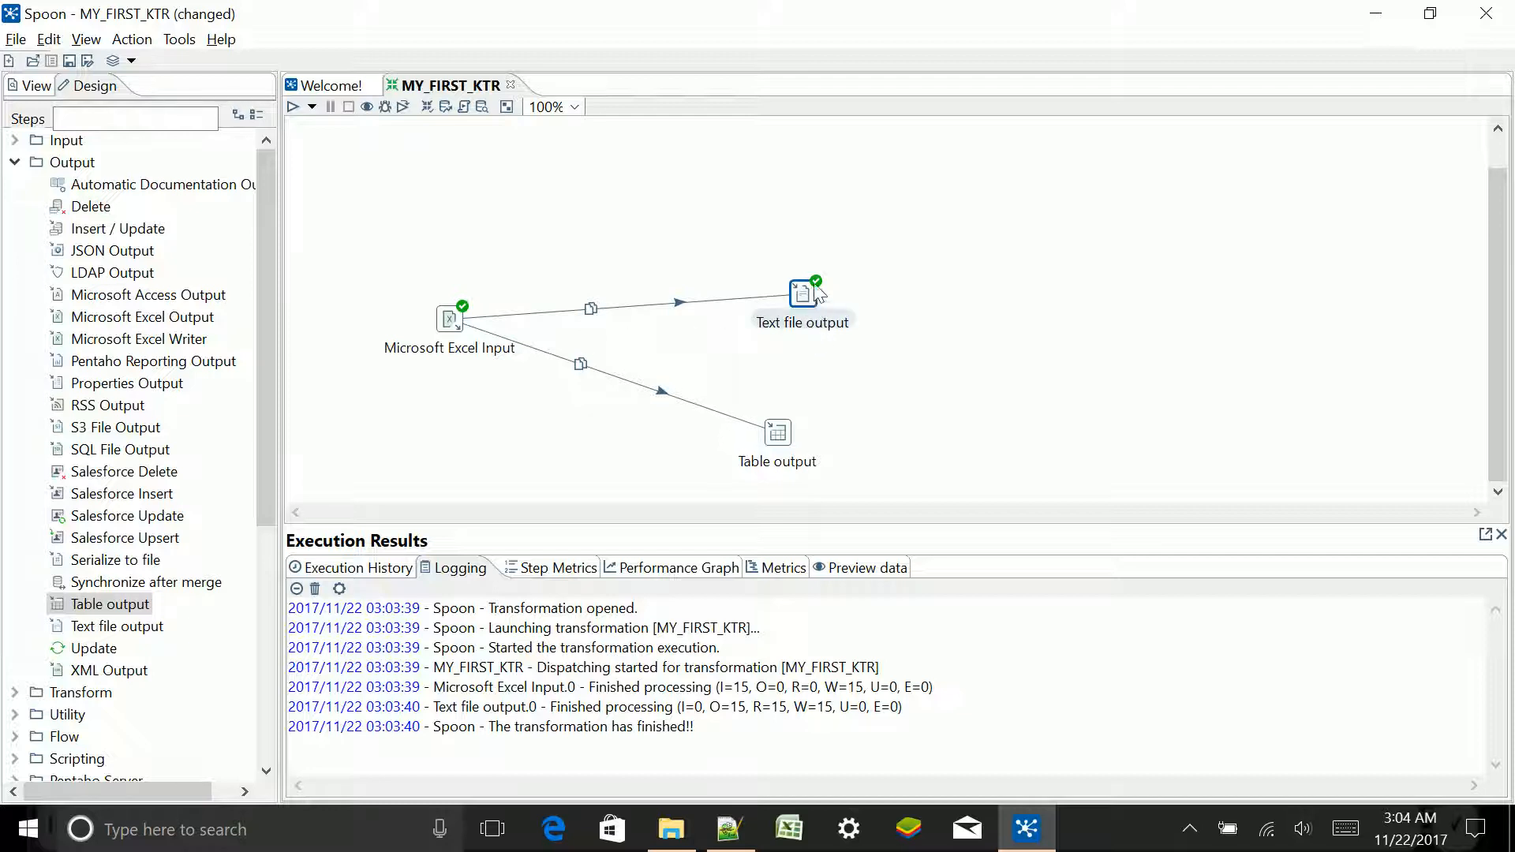
Move the Table output step slightly right on the canvas so it sits beneath Text file output.
drag(779, 439, 816, 439)
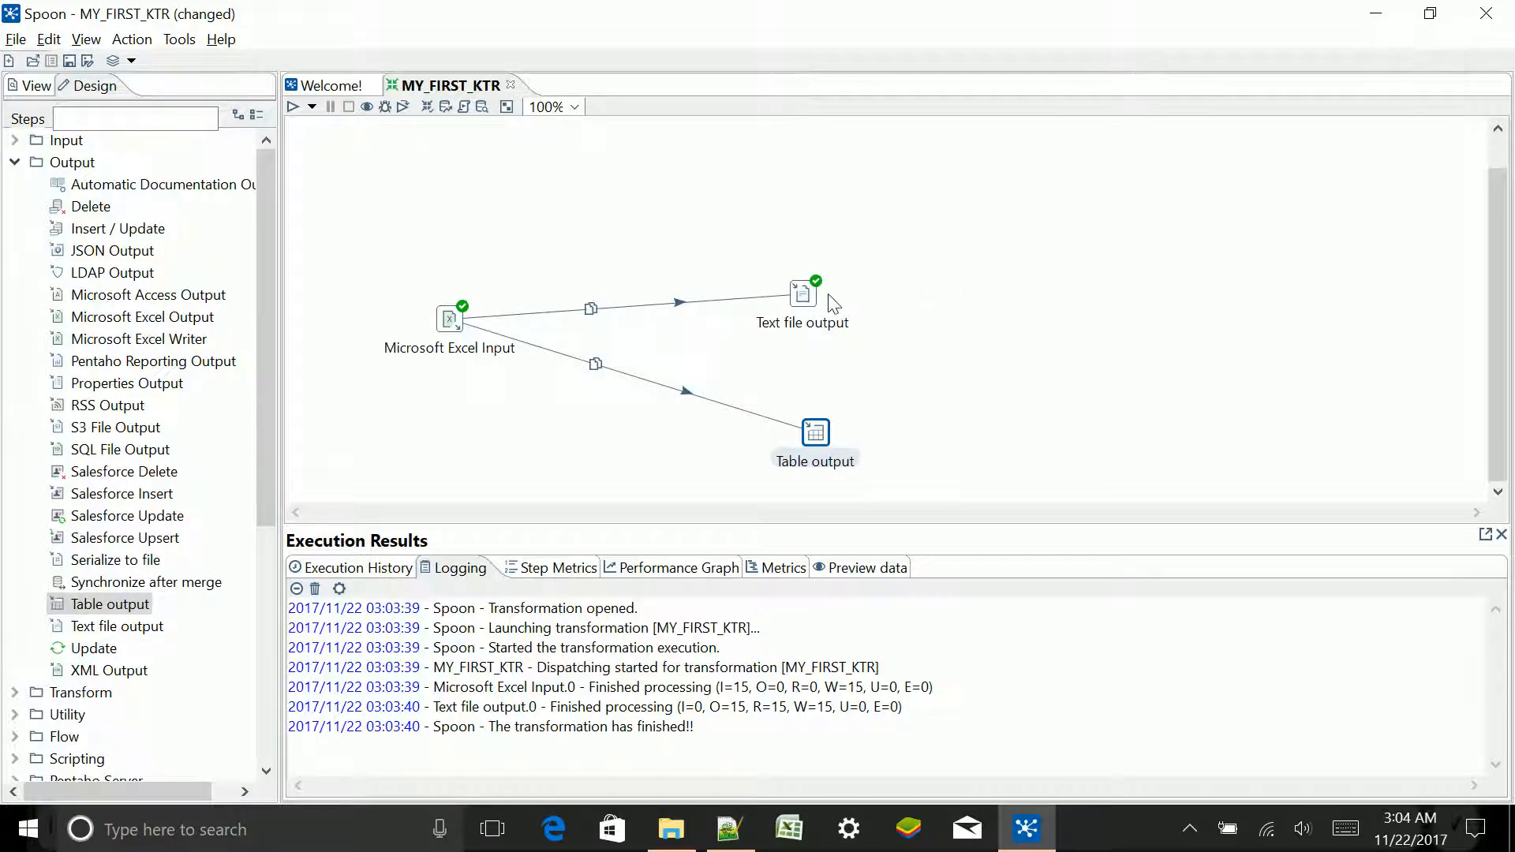
click(803, 295)
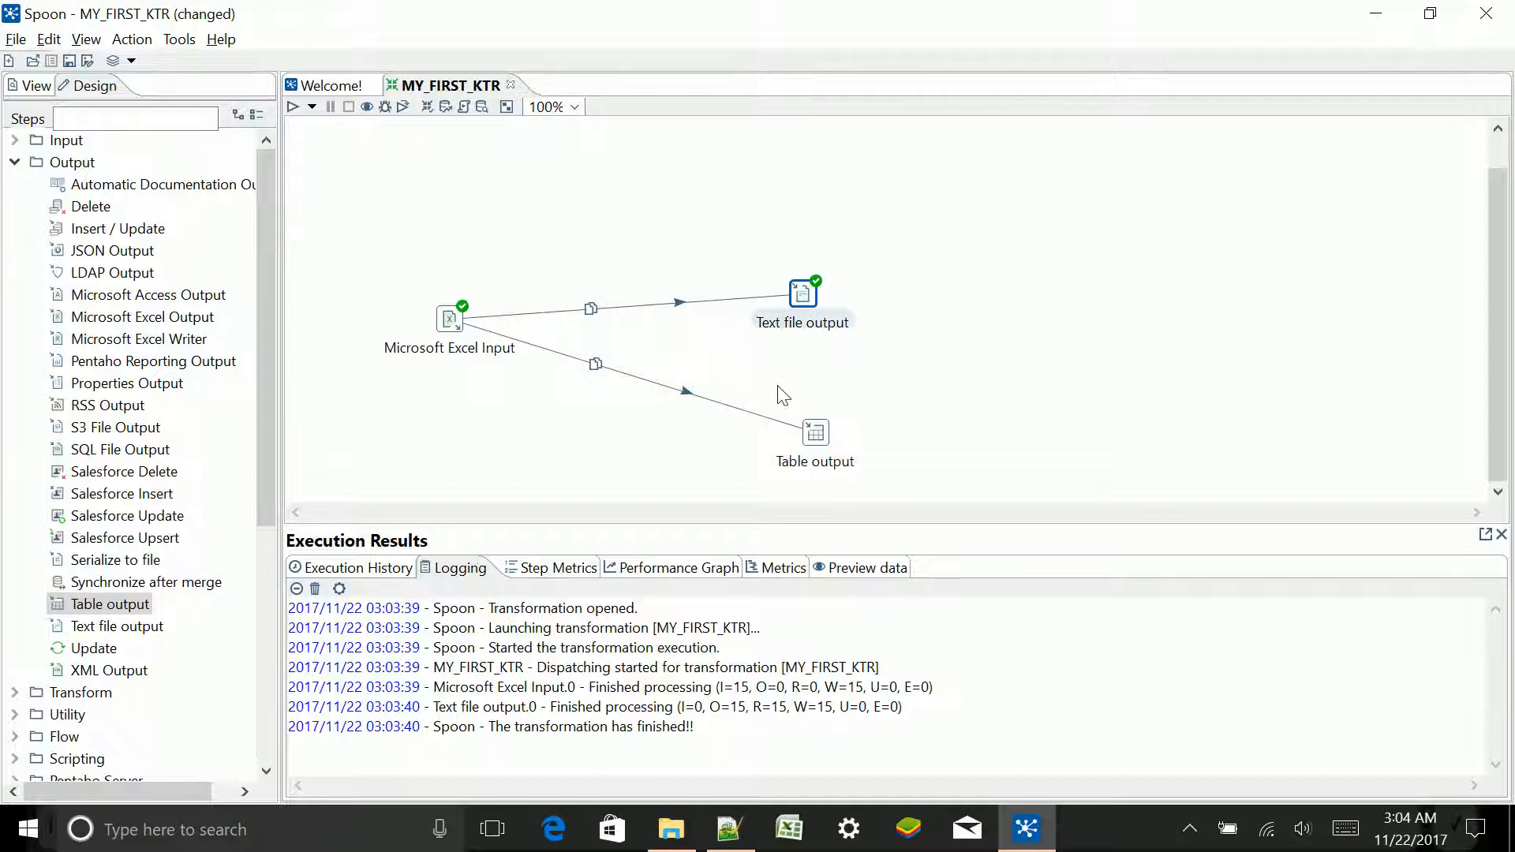
click(815, 431)
click(926, 392)
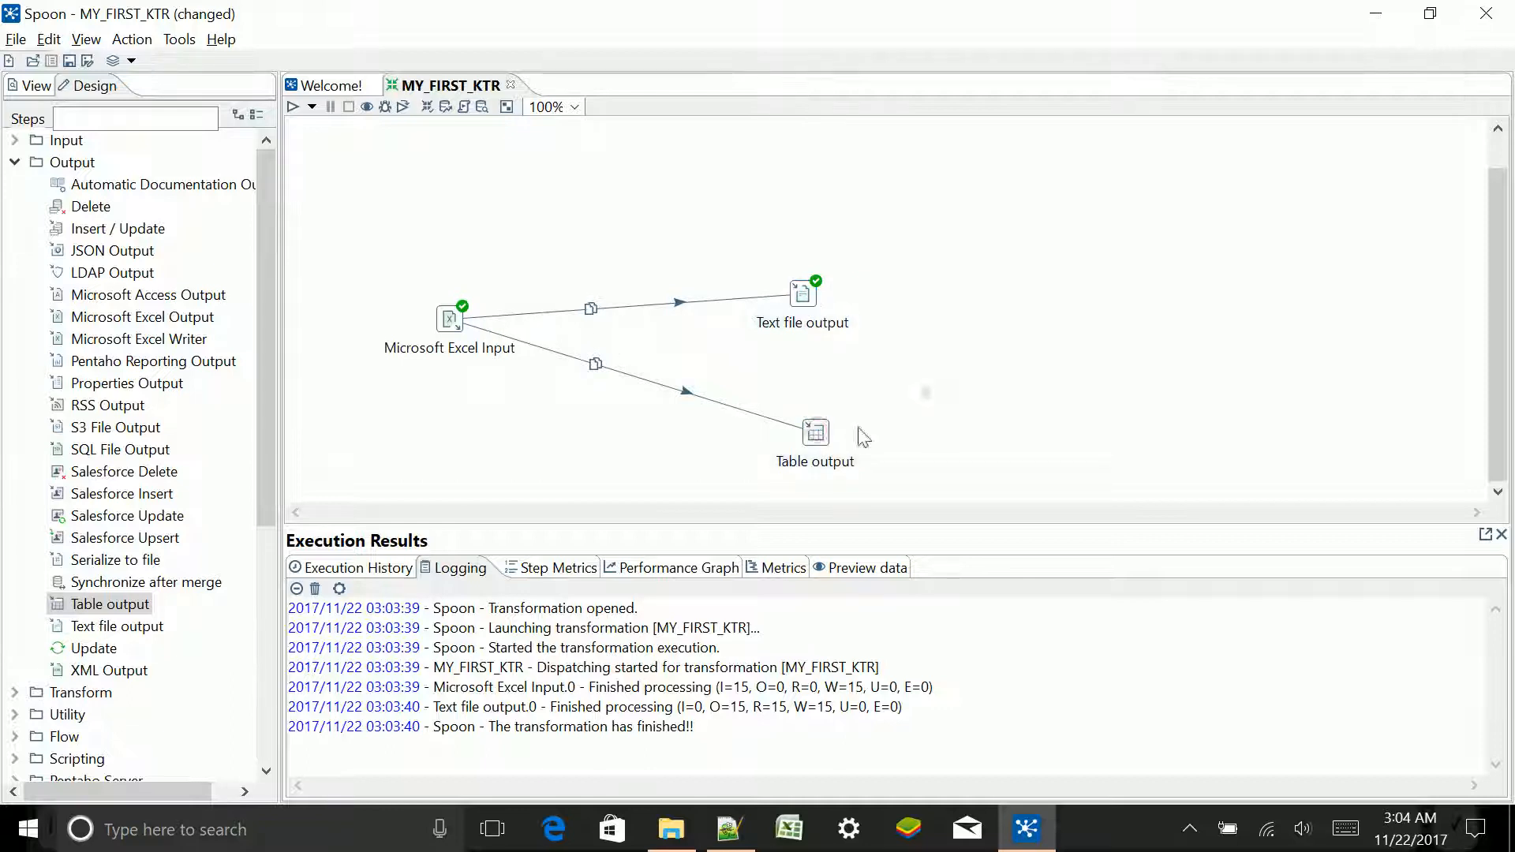
Open the Table output step's settings, check for existing connections and start a new database connection.
double_click(815, 431)
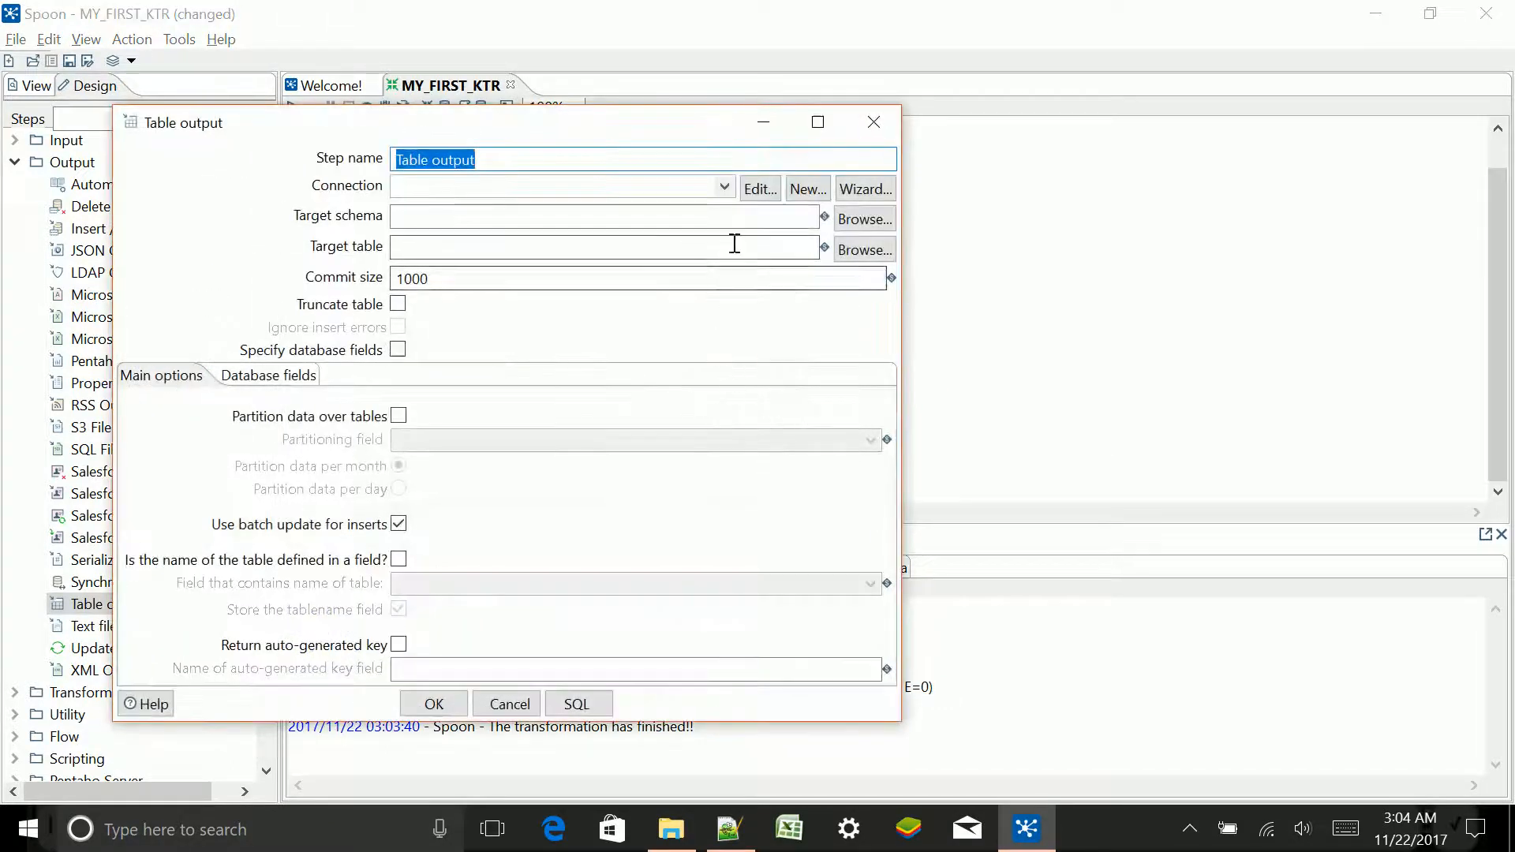
click(724, 188)
click(724, 188)
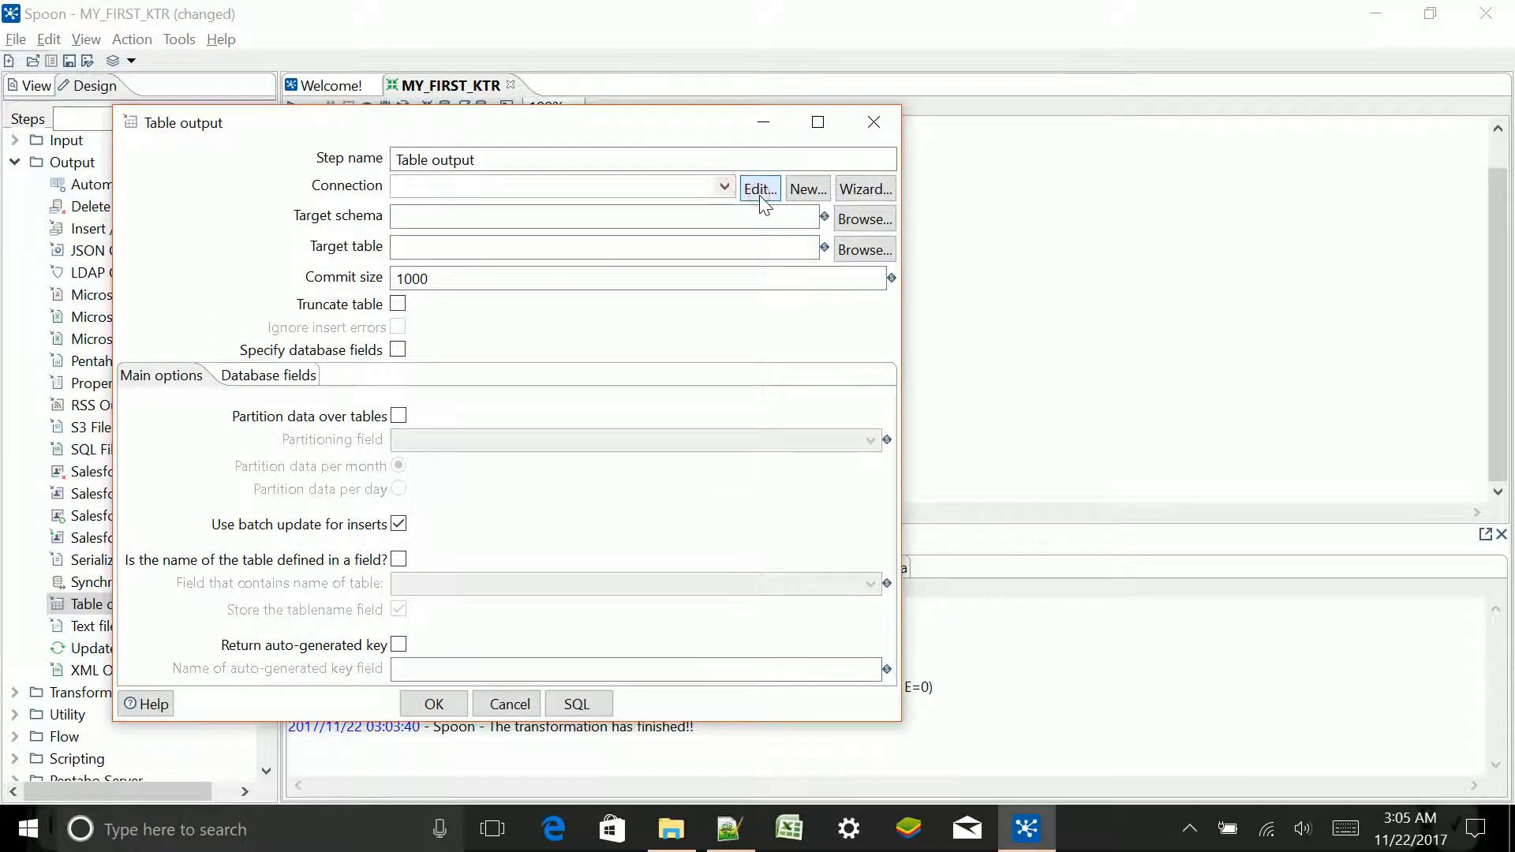
click(806, 189)
click(807, 189)
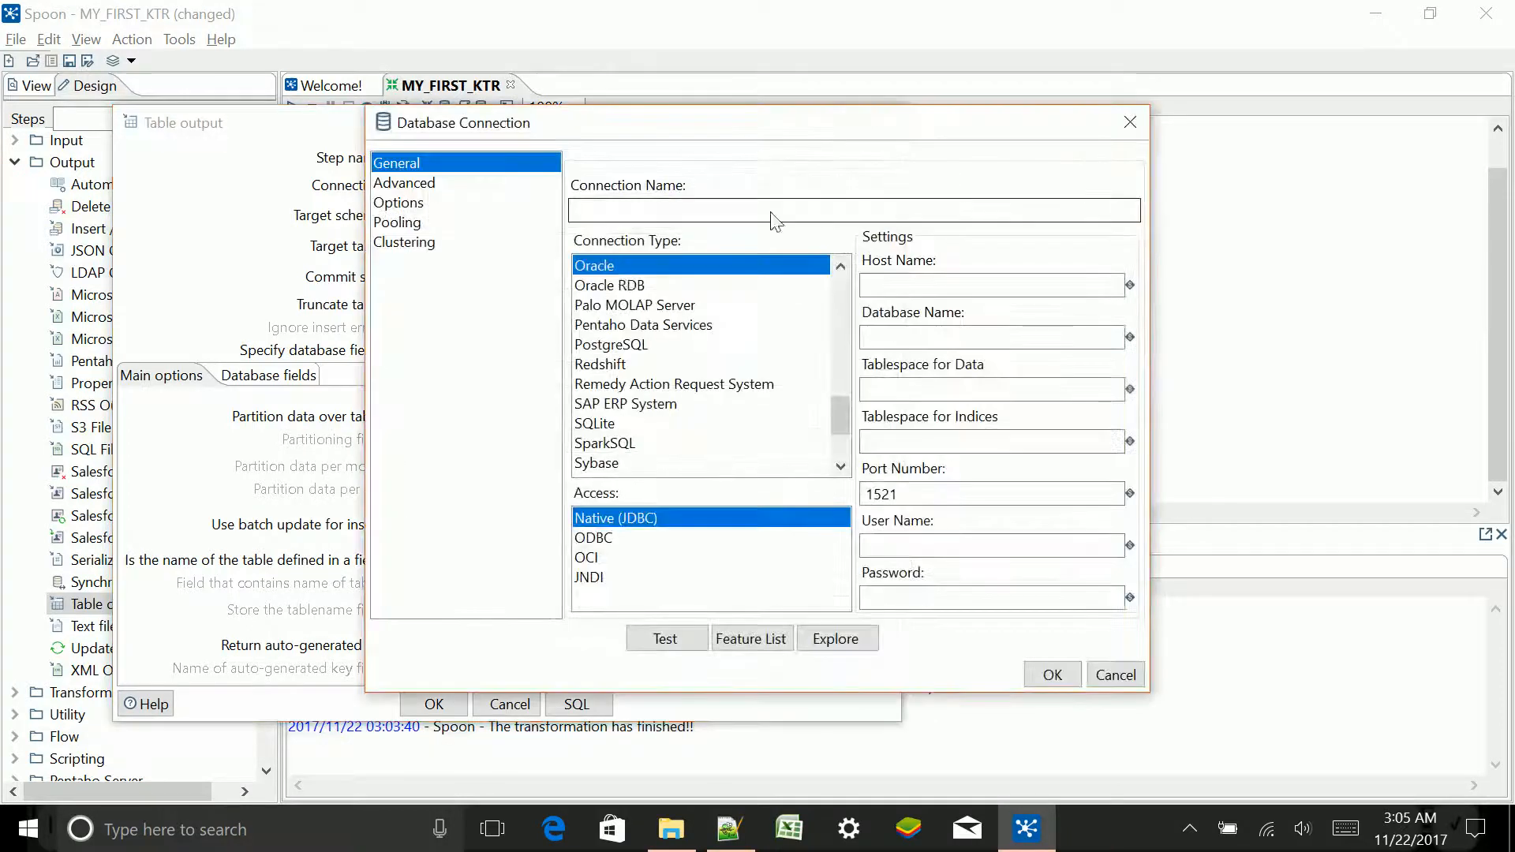
Examine the full list of database connection types available for the new connection.
scroll(698, 347, up, 1)
scroll(732, 348, up, 4)
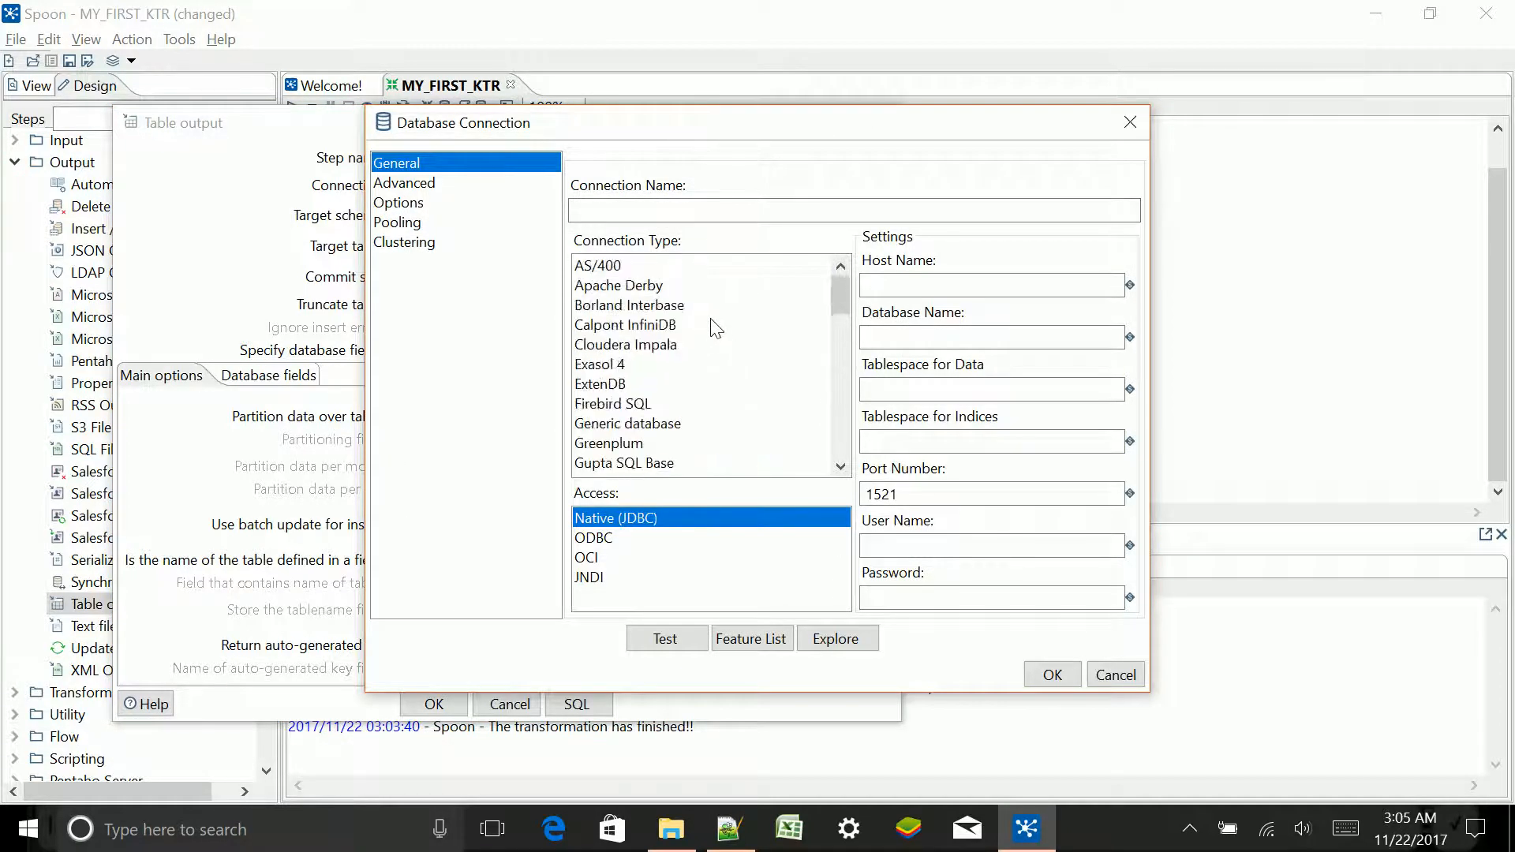
scroll(651, 354, down, 2)
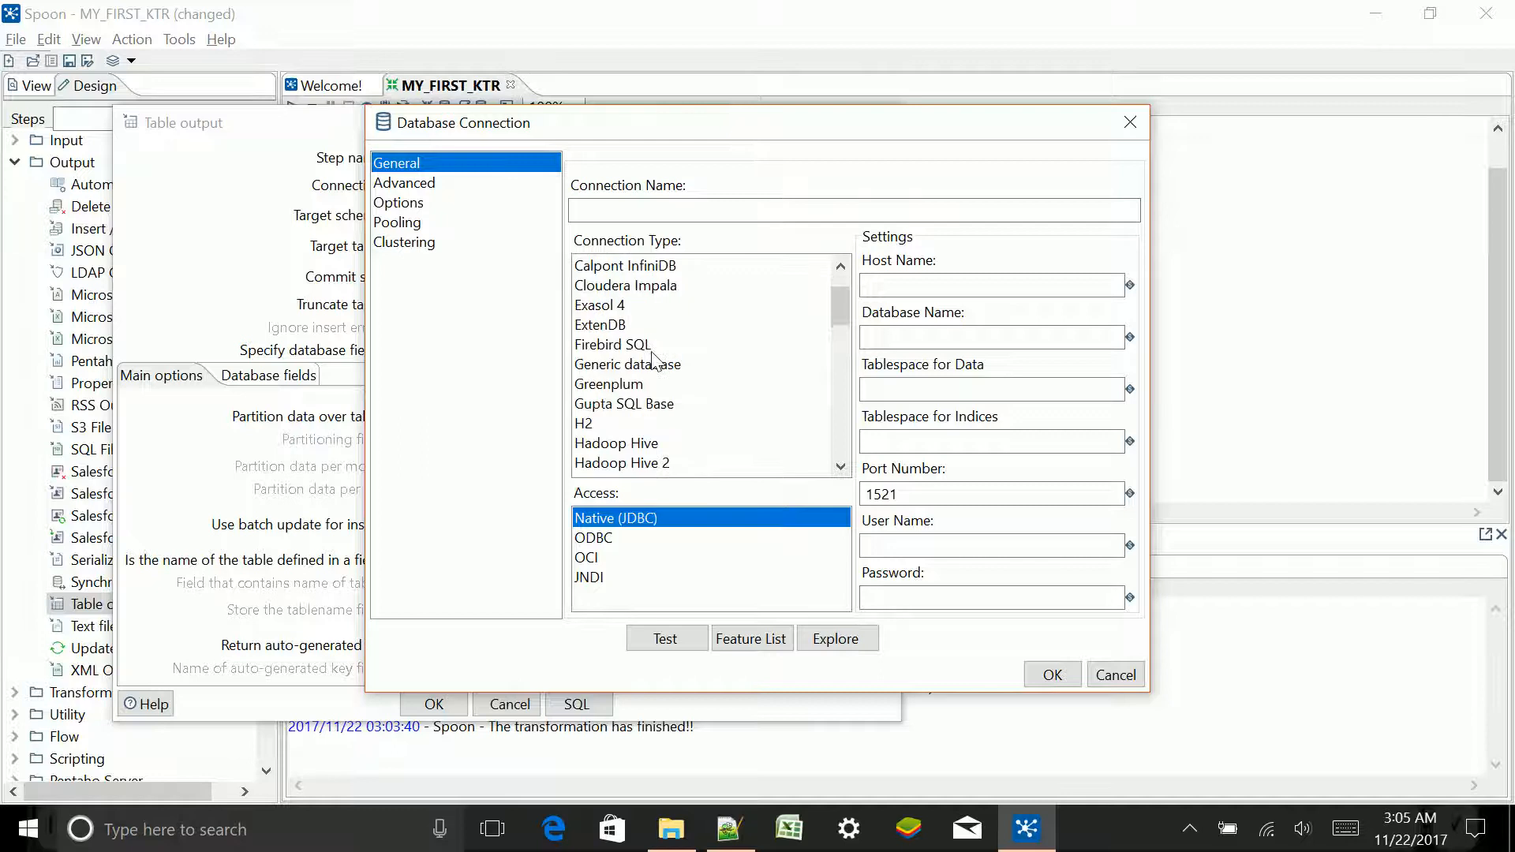
scroll(661, 371, down, 2)
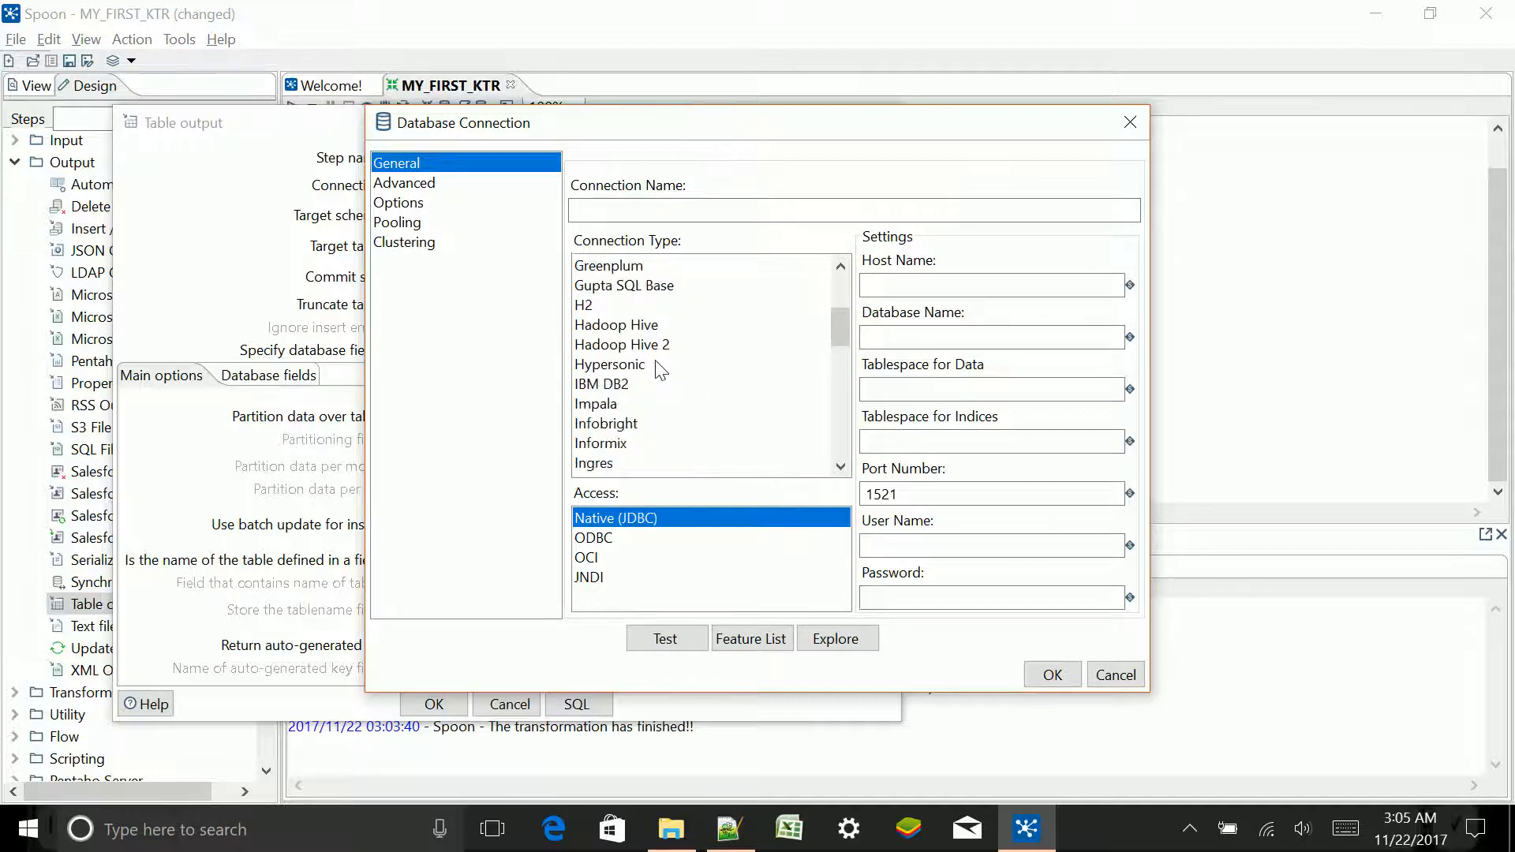
scroll(645, 339, down, 3)
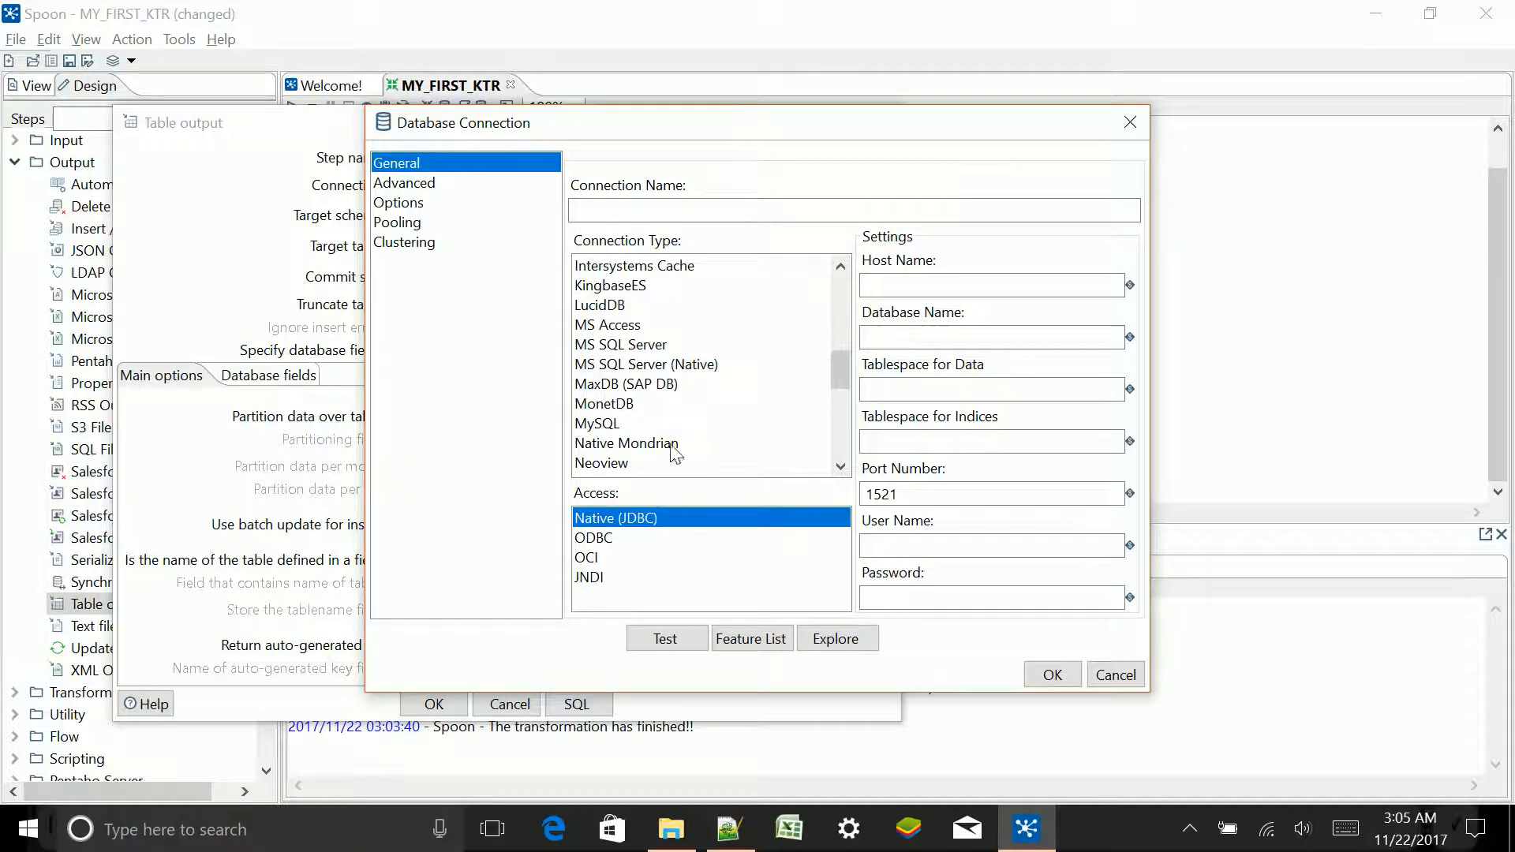
scroll(671, 433, down, 1)
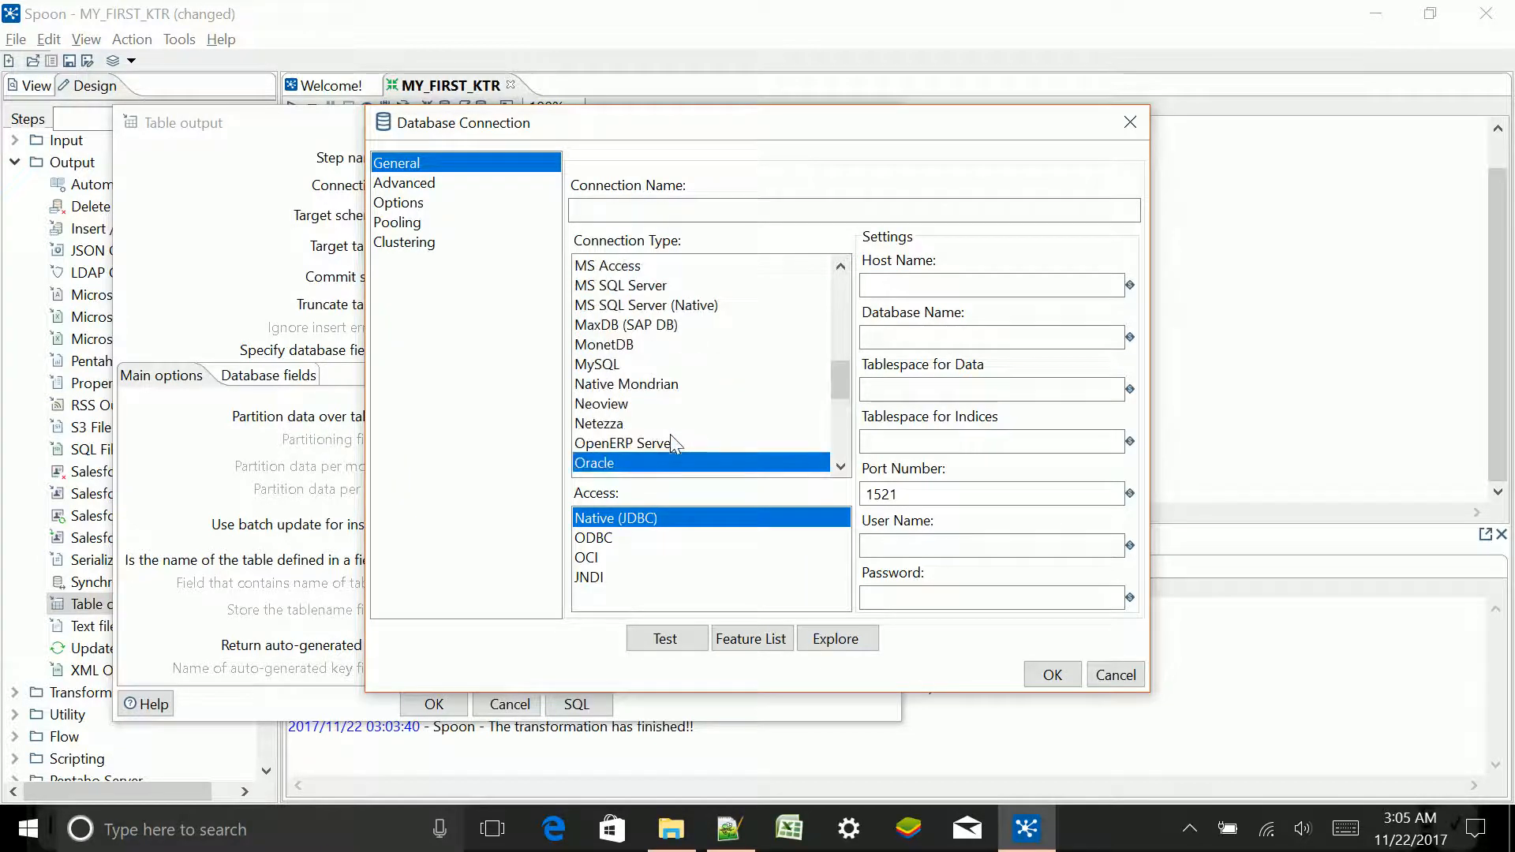
scroll(672, 441, down, 1)
scroll(673, 442, down, 1)
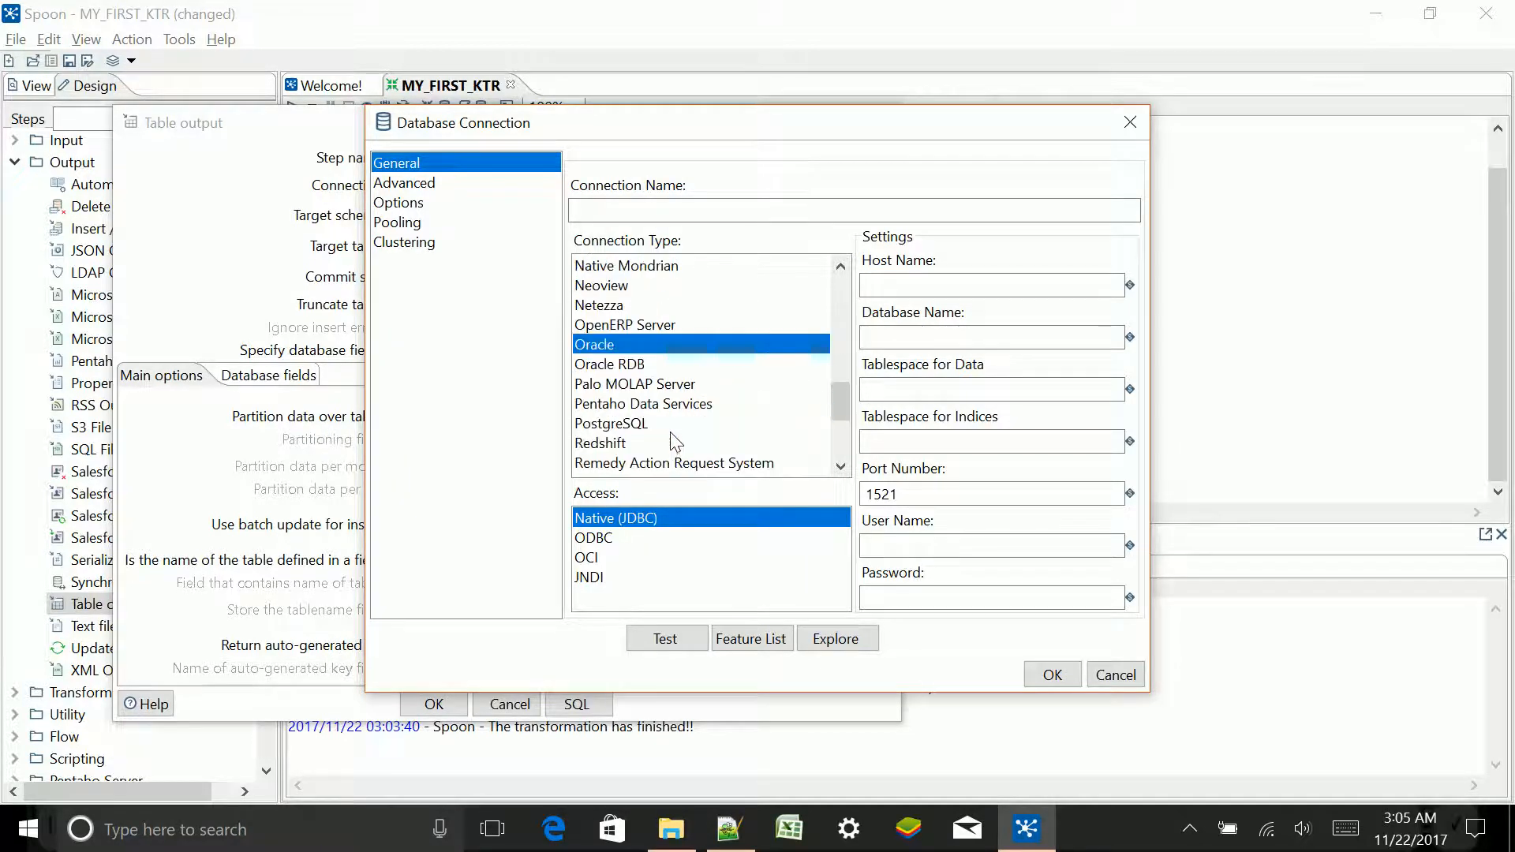
scroll(675, 437, down, 1)
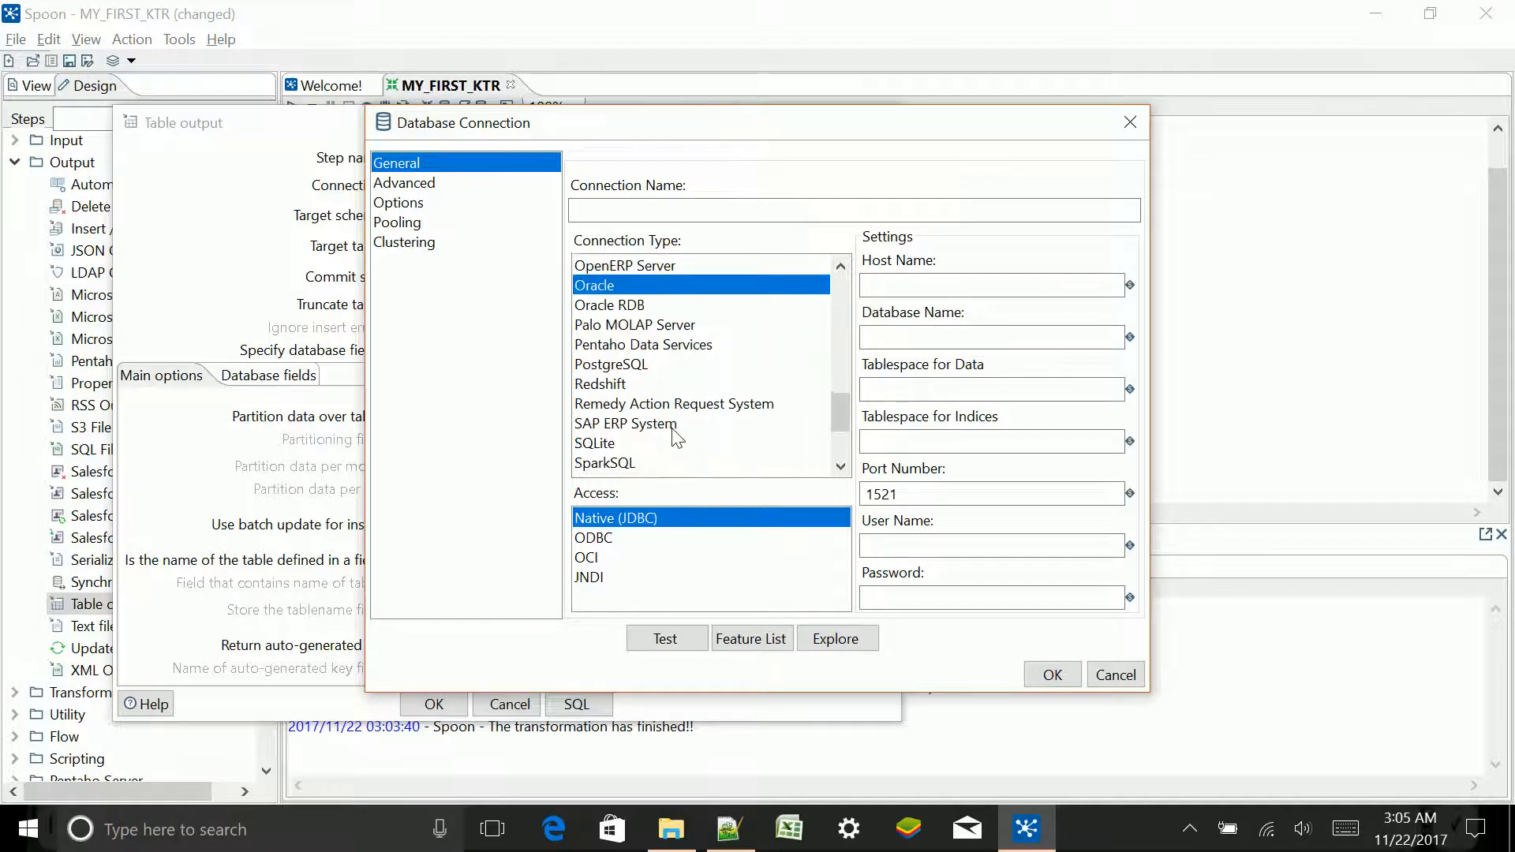
scroll(675, 438, down, 2)
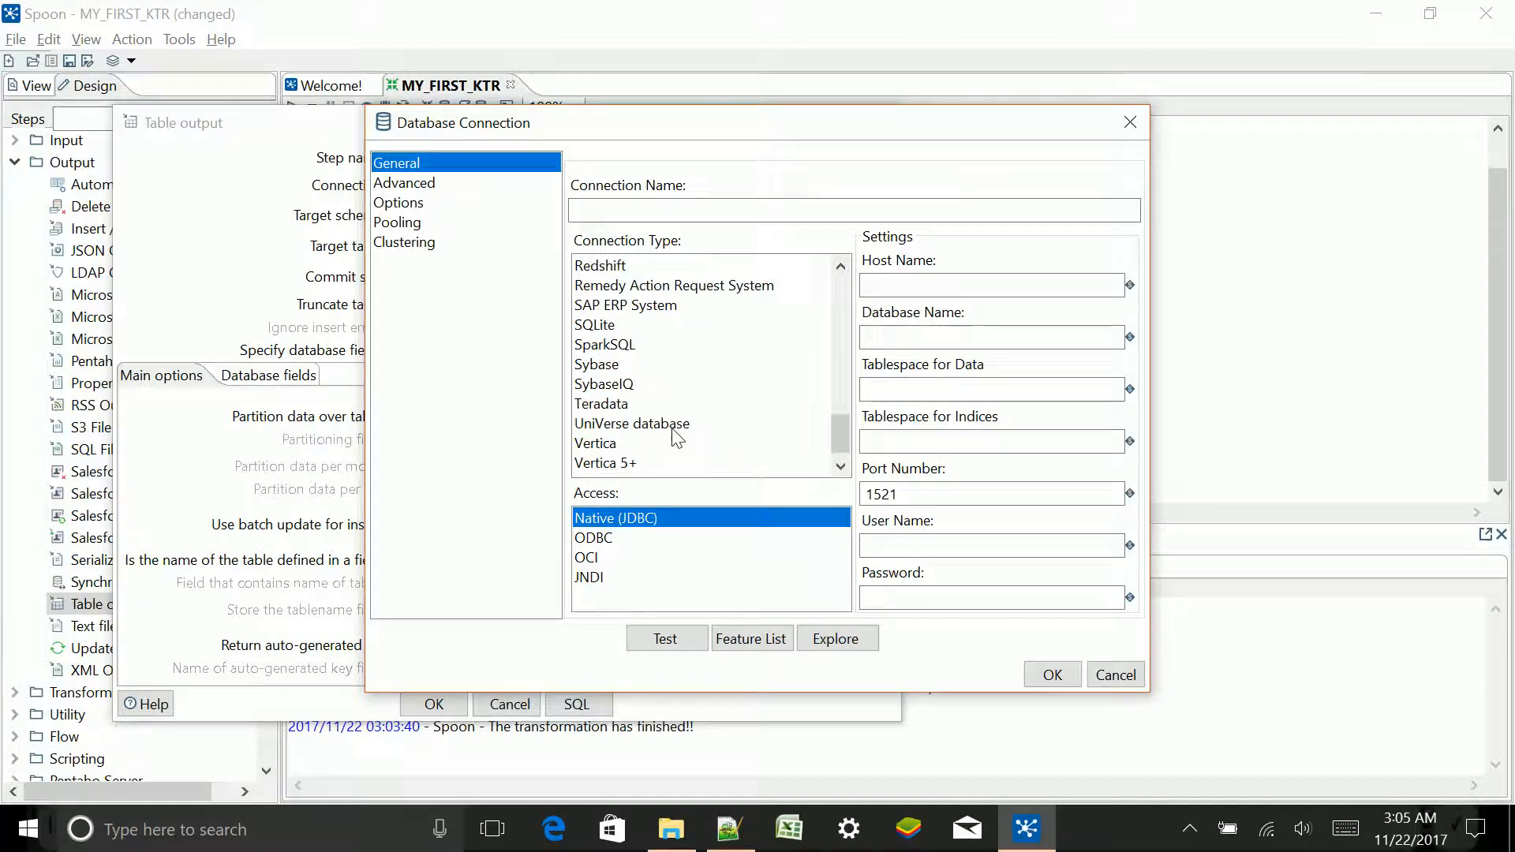
scroll(674, 440, down, 1)
scroll(675, 440, up, 9)
scroll(676, 434, up, 5)
scroll(676, 434, down, 3)
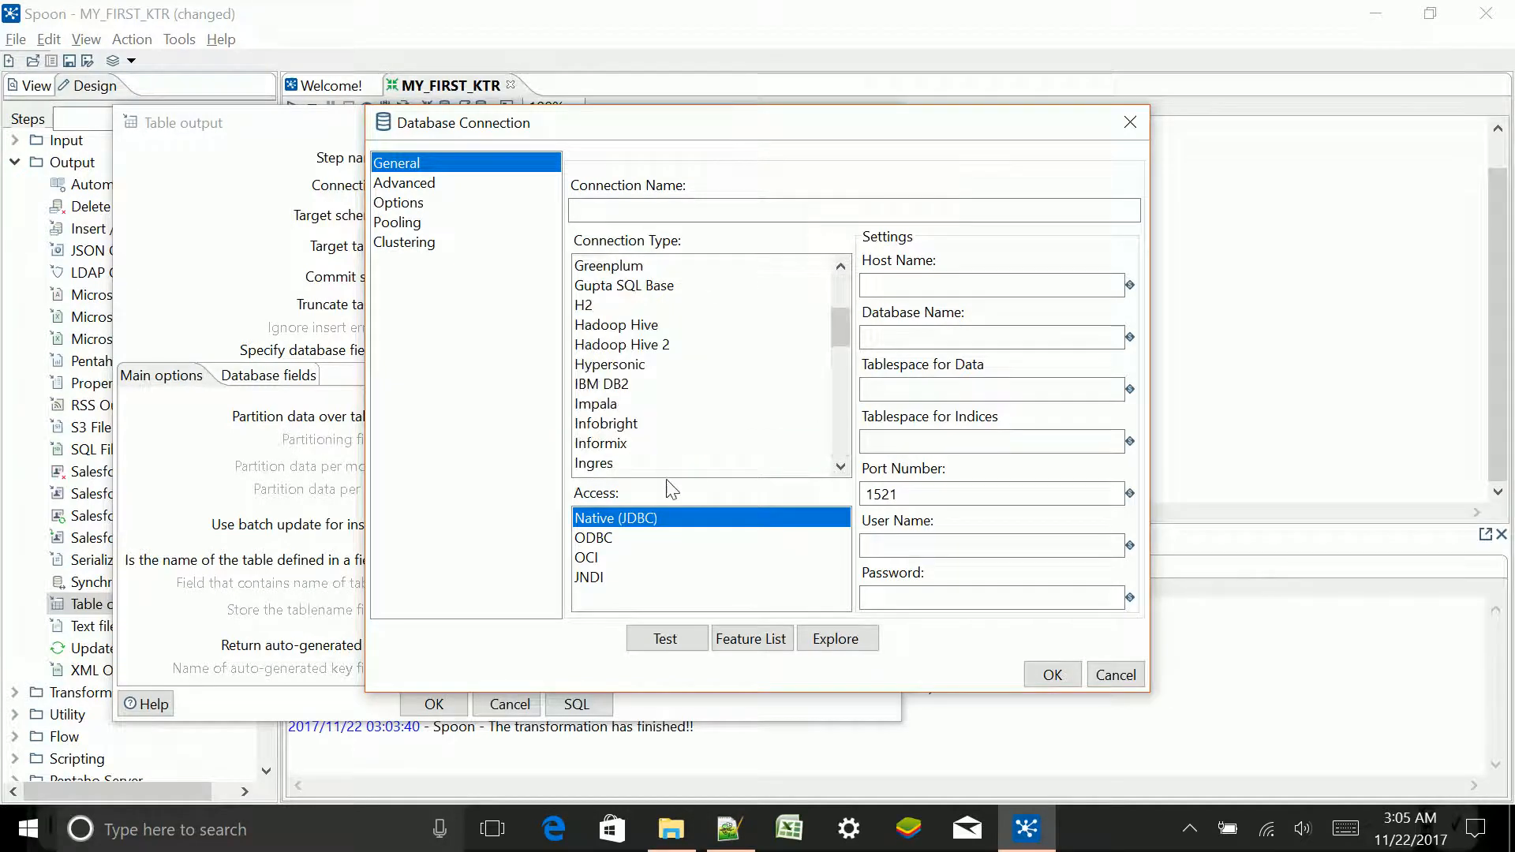
Compare the connection settings required by the ODBC, OCI and JNDI access methods, and return to Native (JDBC).
click(641, 539)
click(646, 559)
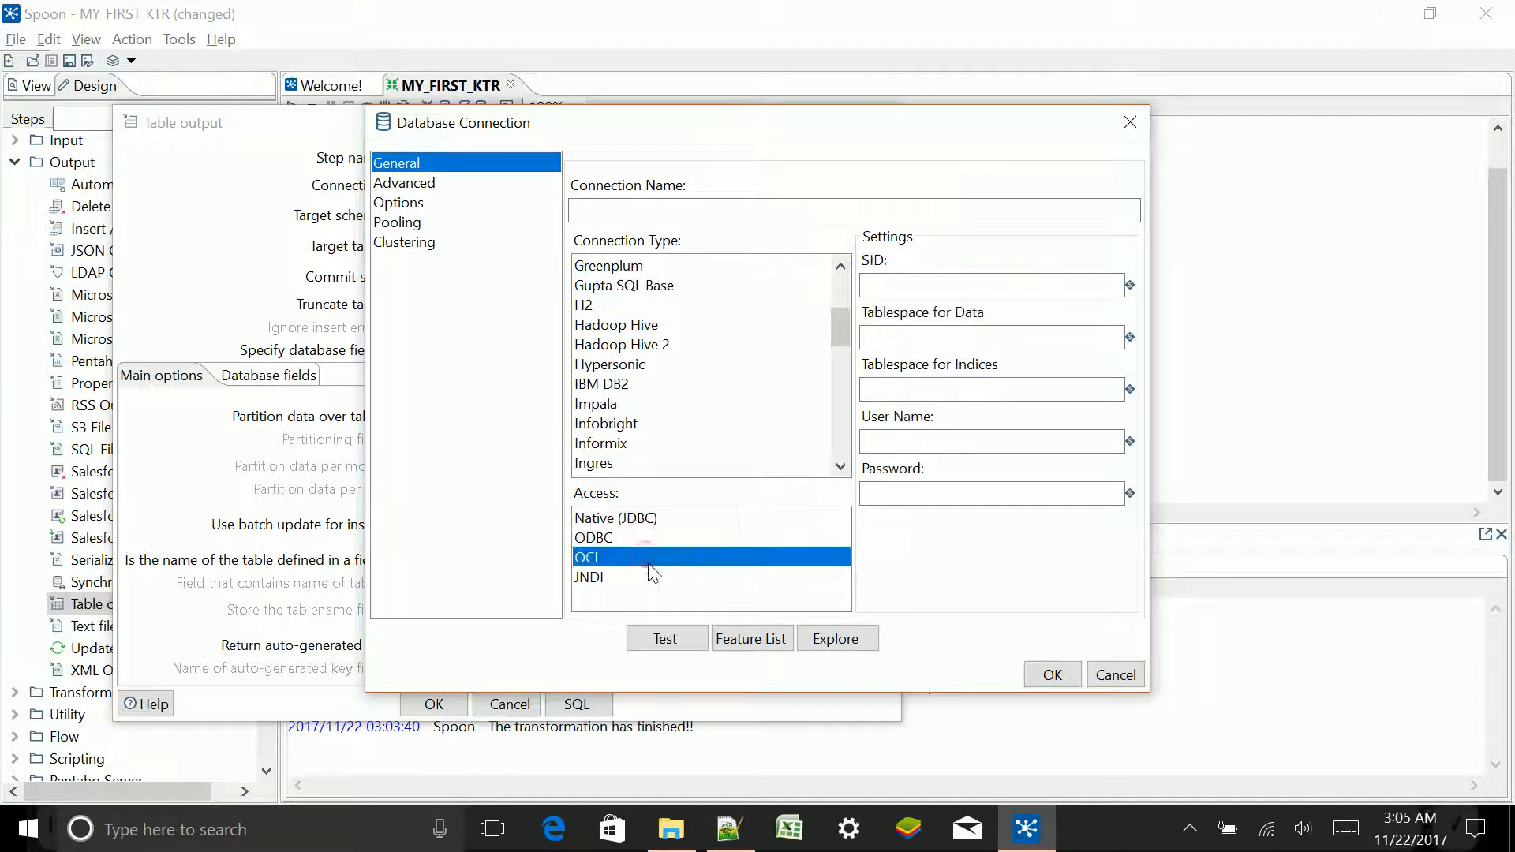
click(659, 577)
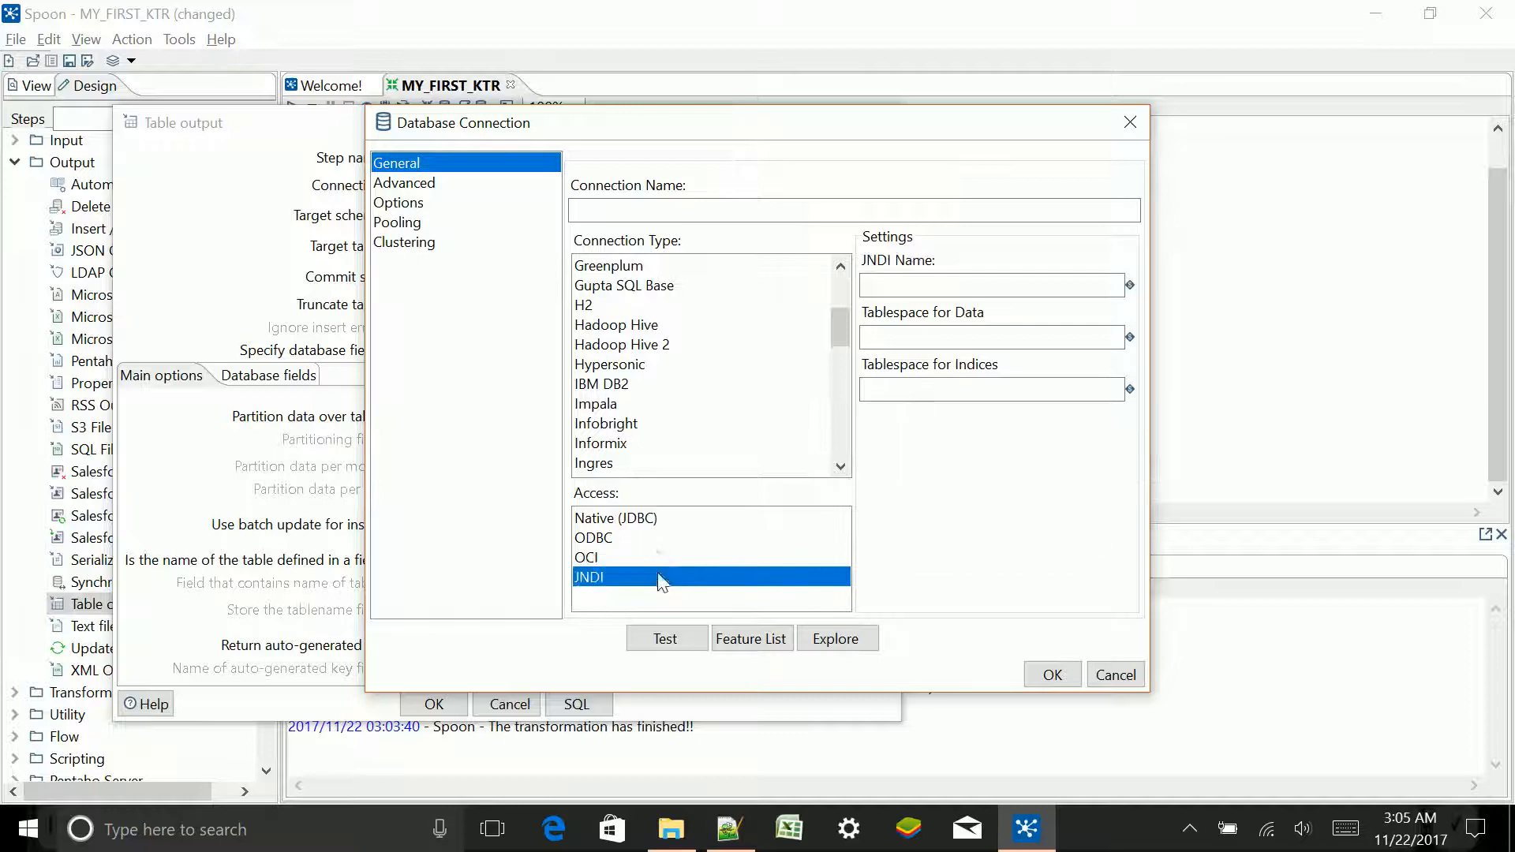
click(661, 521)
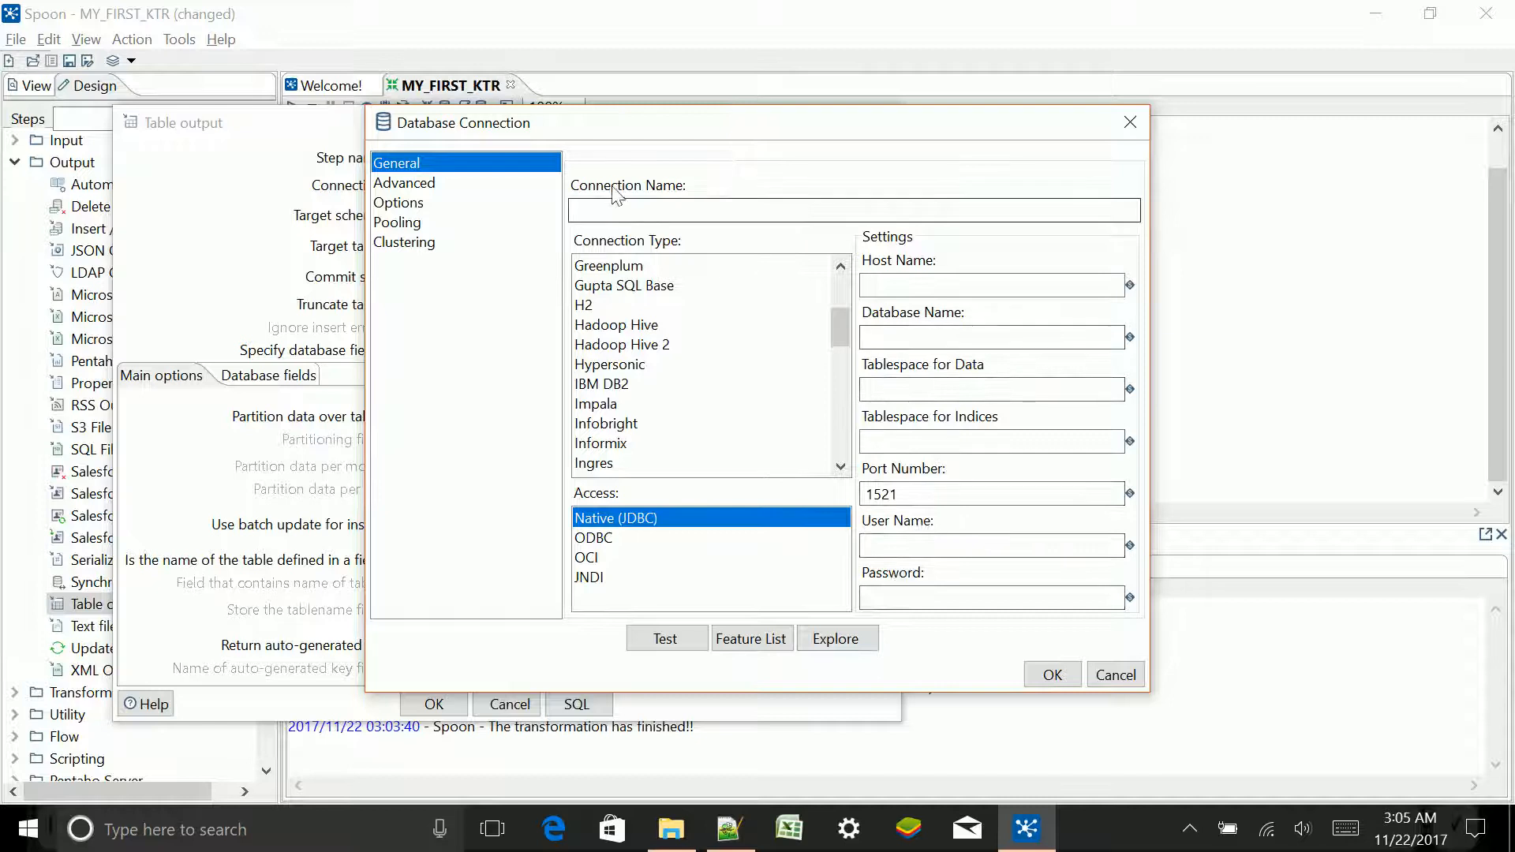
Try testing the database connection with its name and database left blank, and cancel the new connection.
click(654, 642)
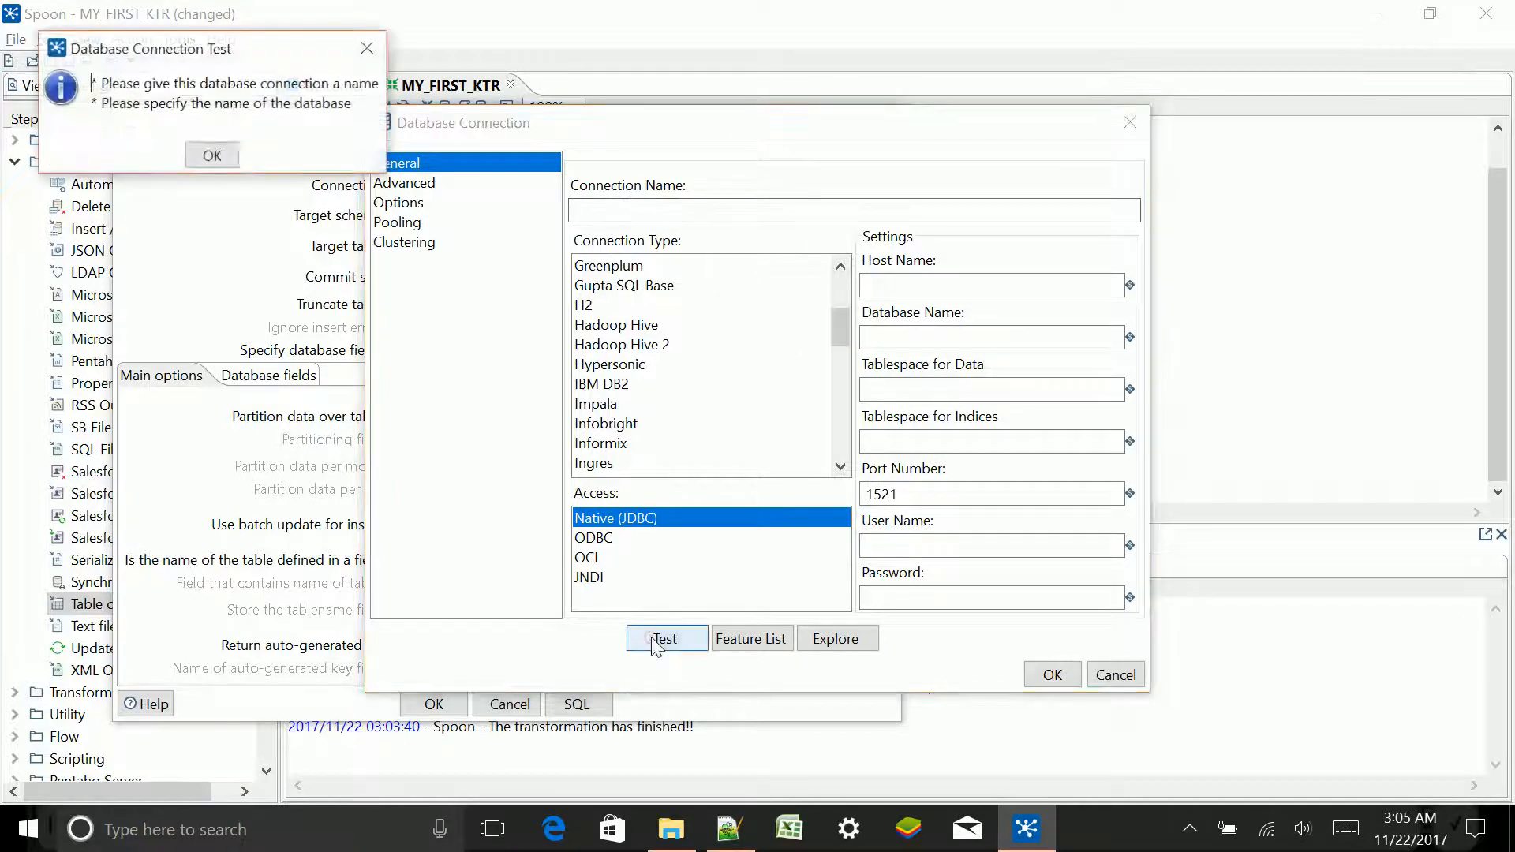
click(213, 157)
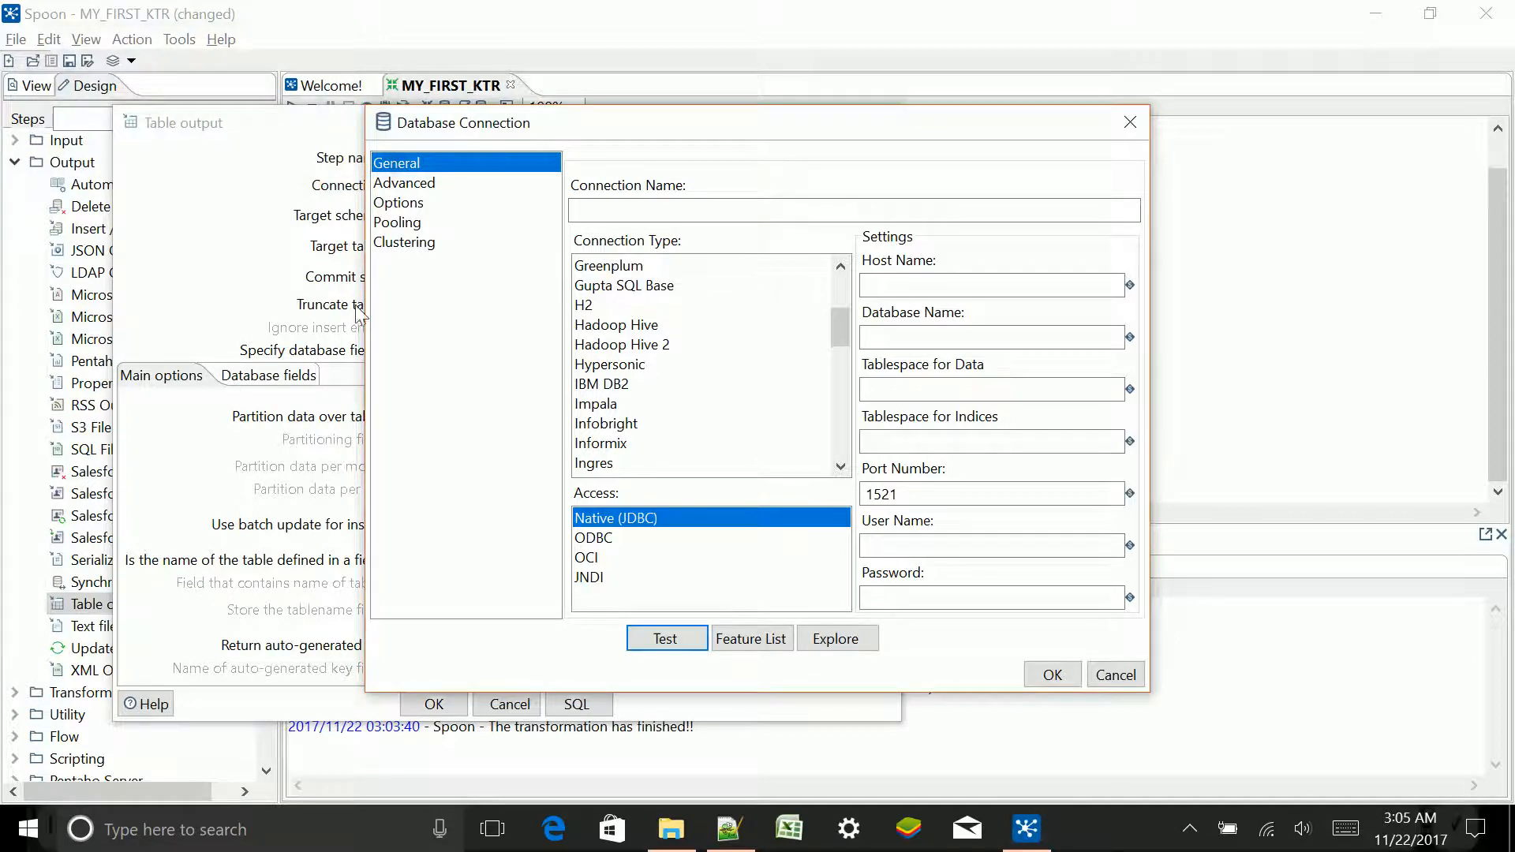
click(1113, 674)
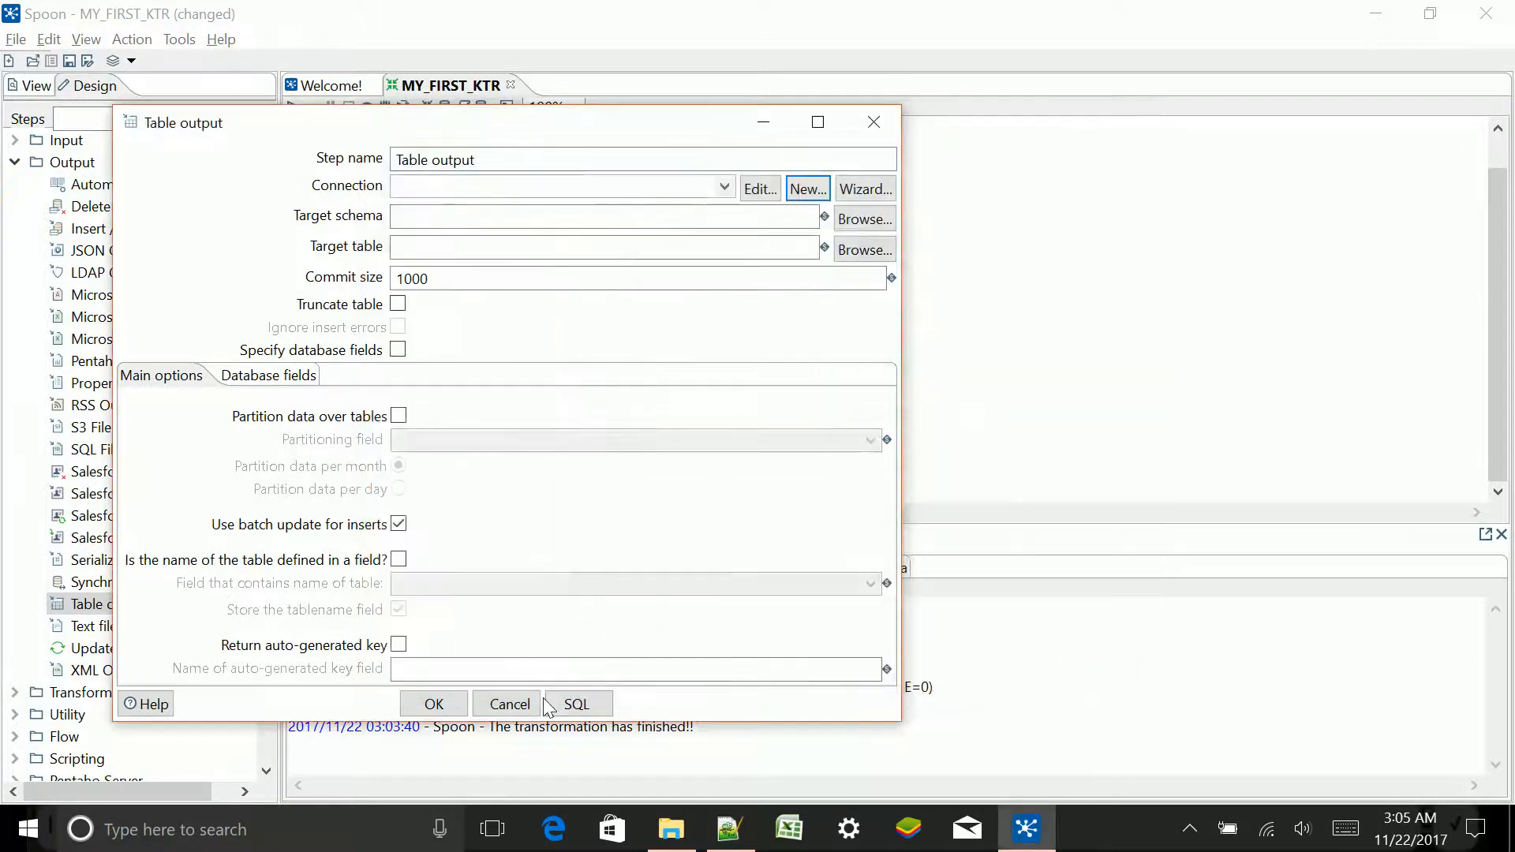
Close the Table output settings without applying anything and save the MY_FIRST_KTR transformation.
click(505, 704)
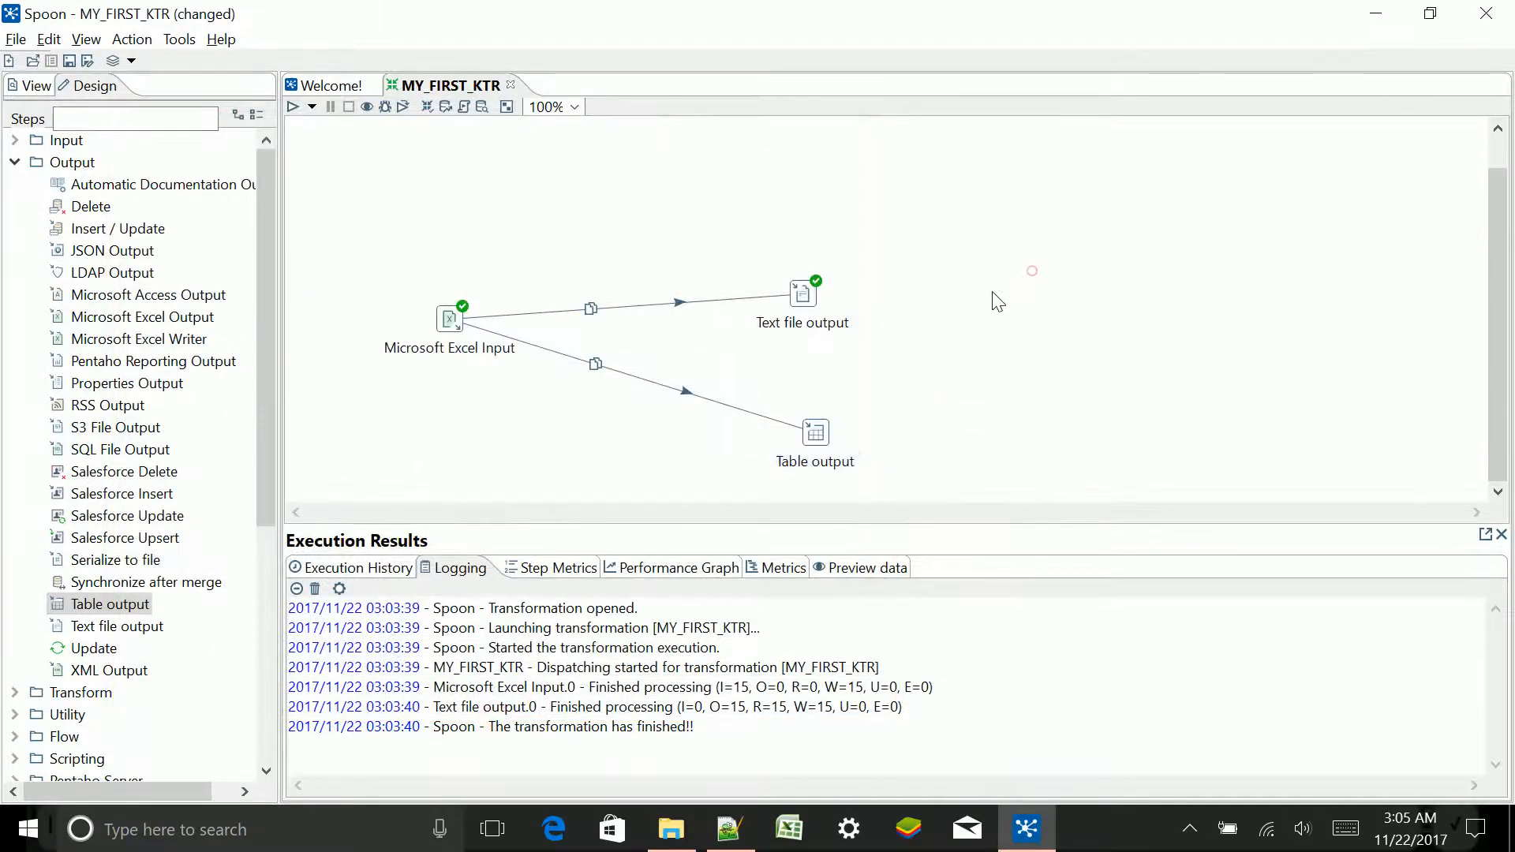
key(ctrl+s)
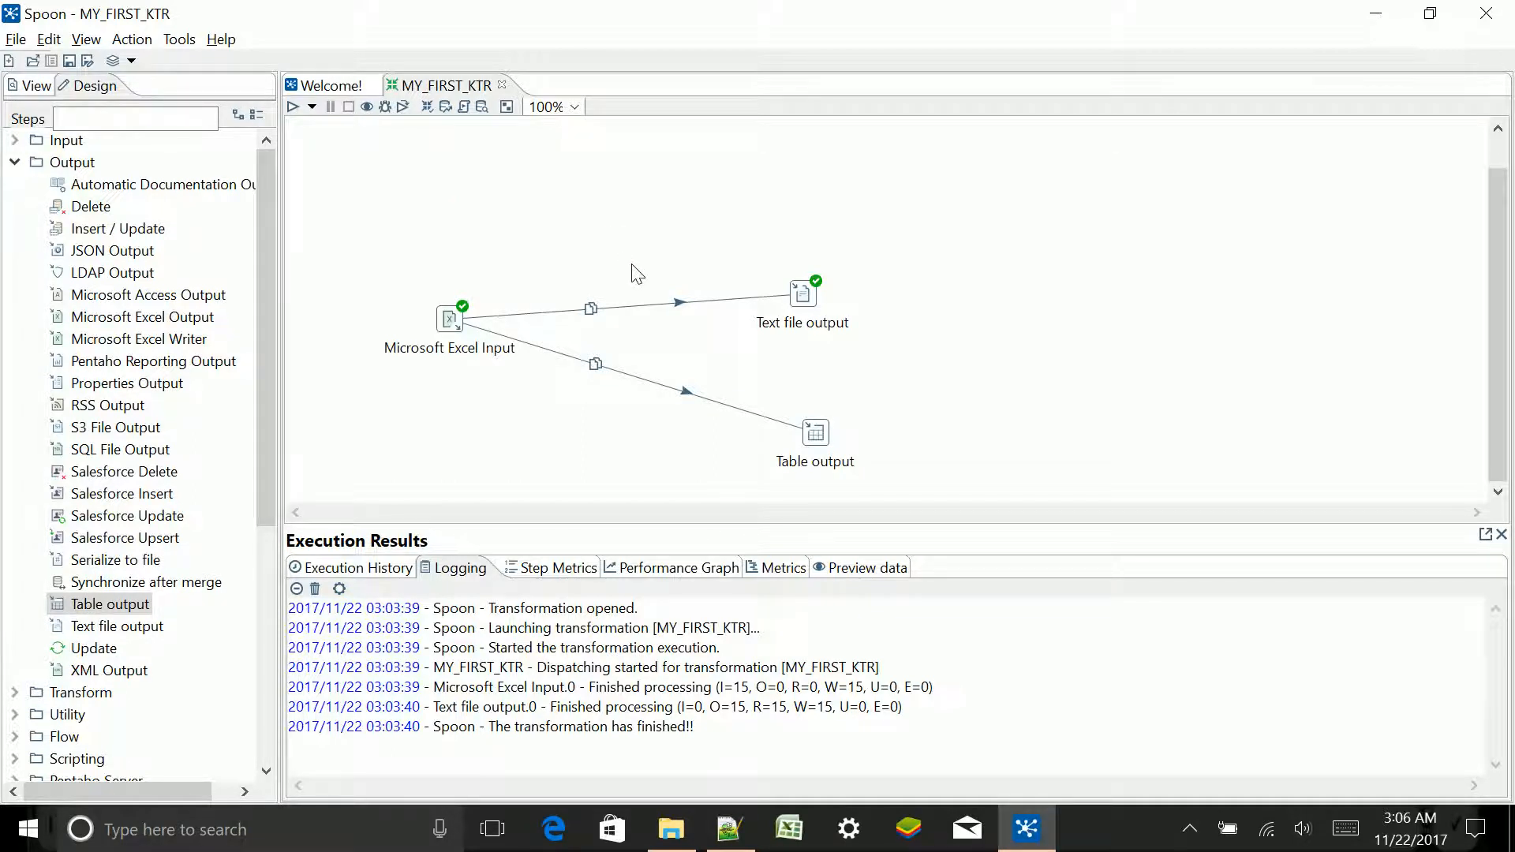
Disable the hop from Microsoft Excel Input to Table output and run the transformation locally.
click(661, 388)
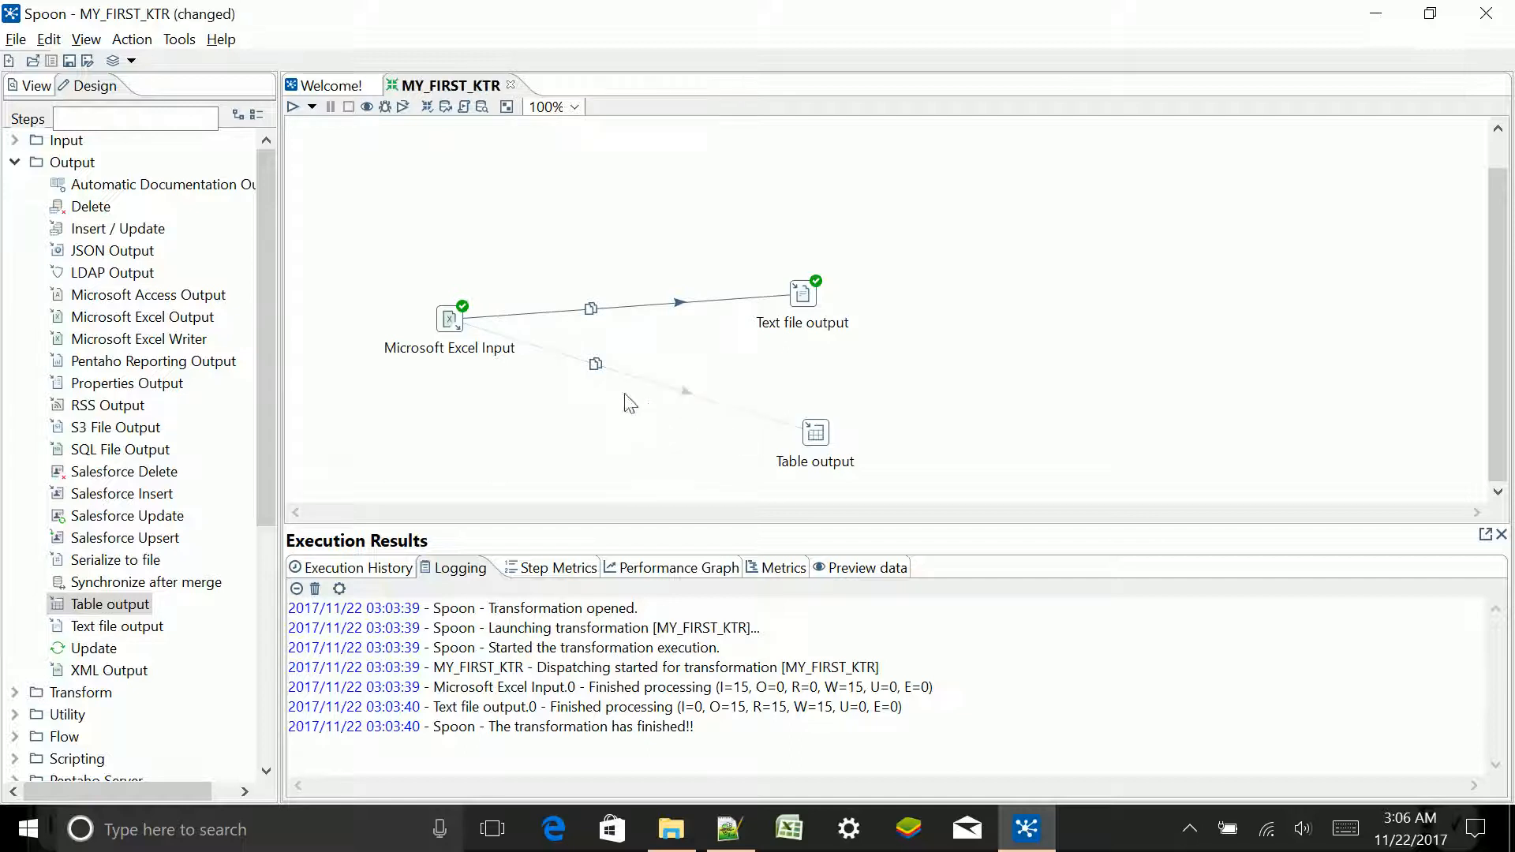
click(292, 106)
click(993, 670)
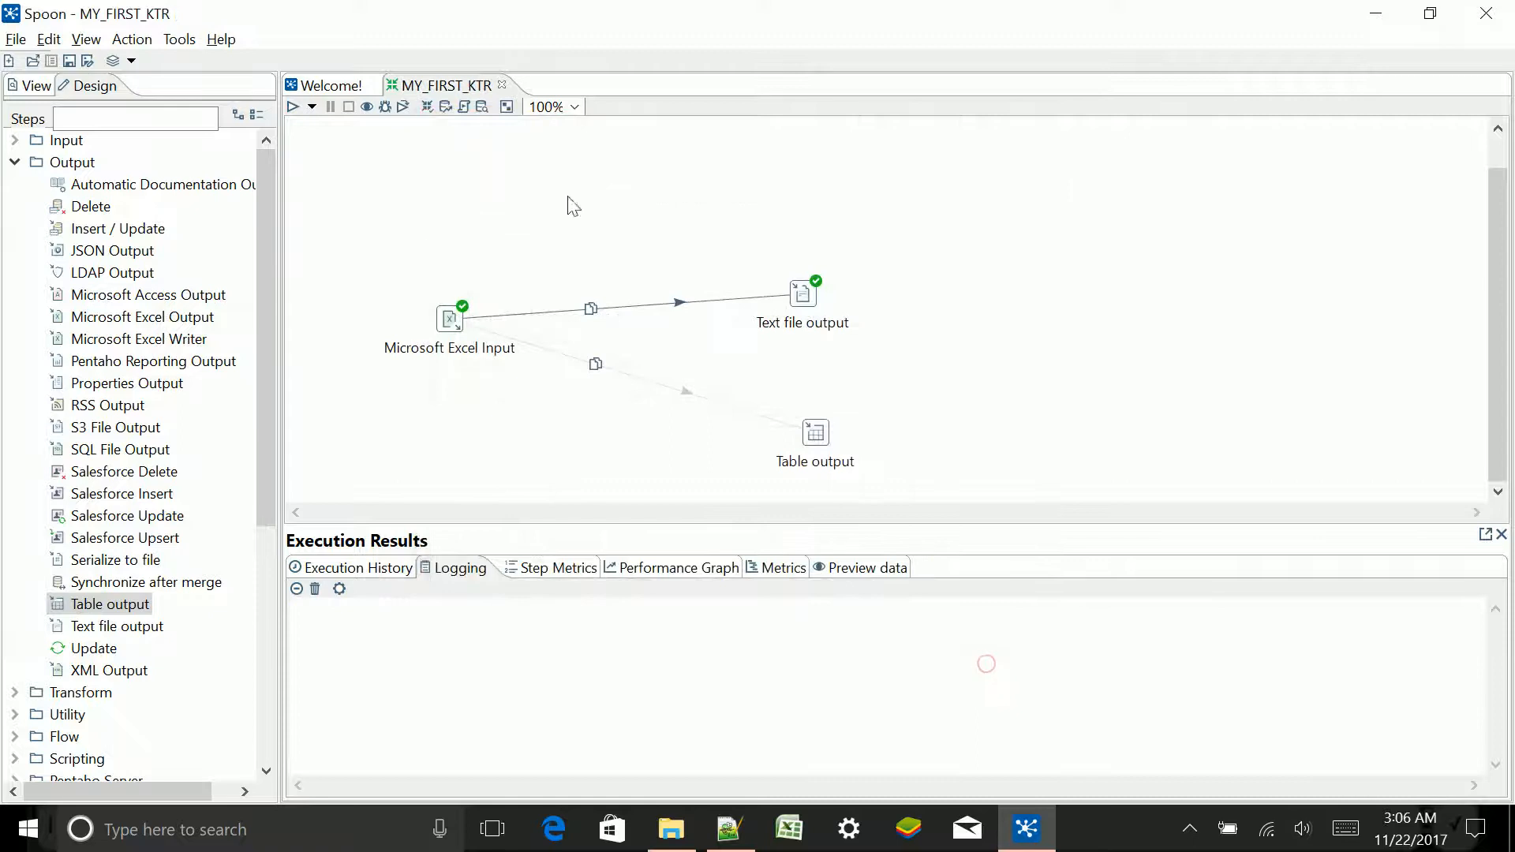
Open PENTAHO.csv from the Talend_job Output folder in Excel, examine its rows for repeated data, and close it.
click(693, 834)
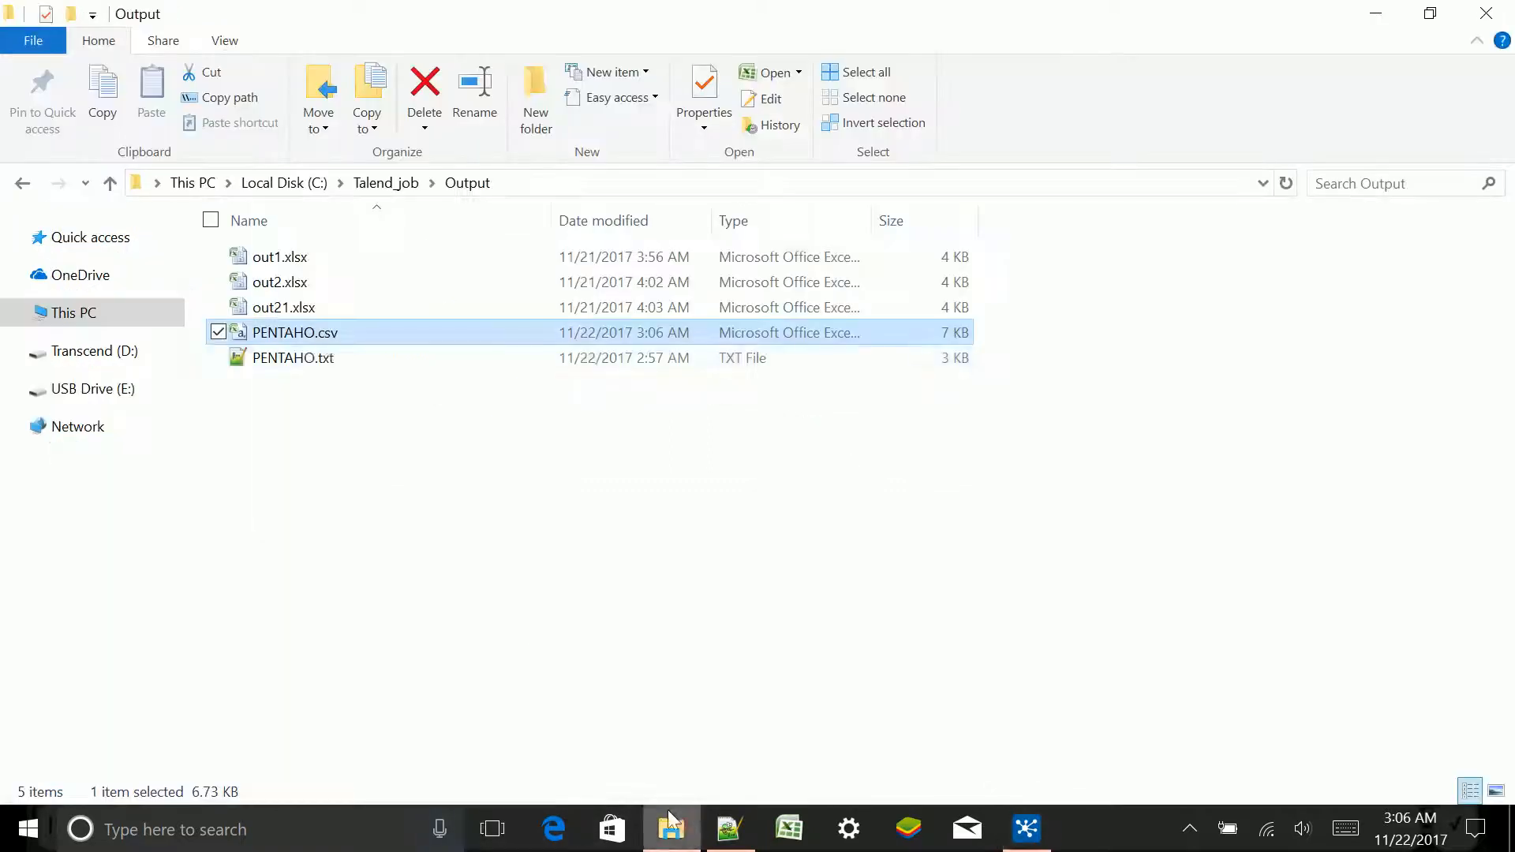
click(332, 392)
double_click(317, 333)
scroll(317, 294, down, 20)
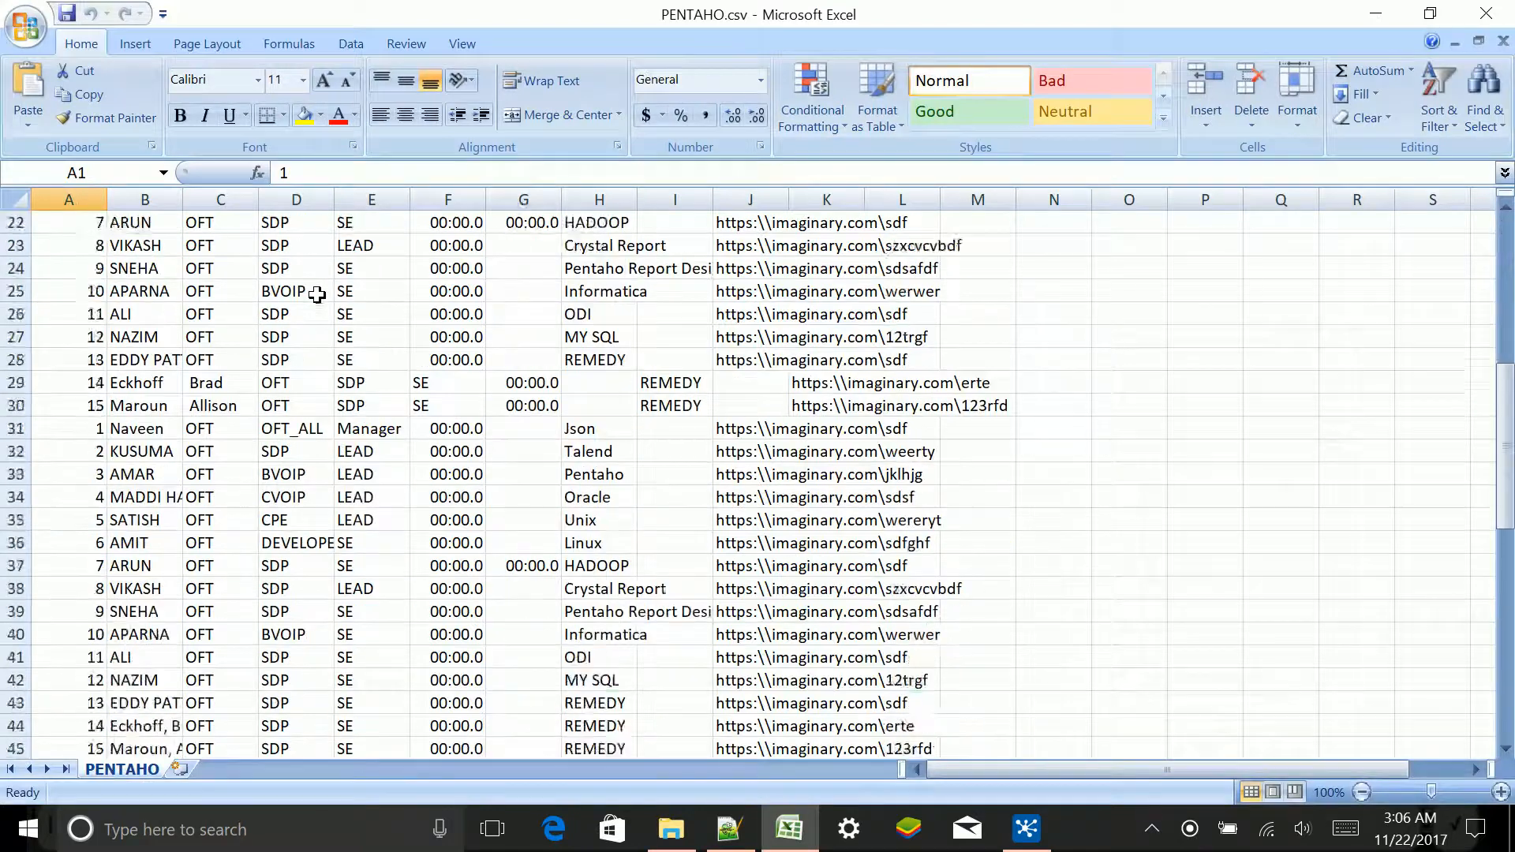
scroll(317, 294, up, 6)
scroll(318, 294, up, 12)
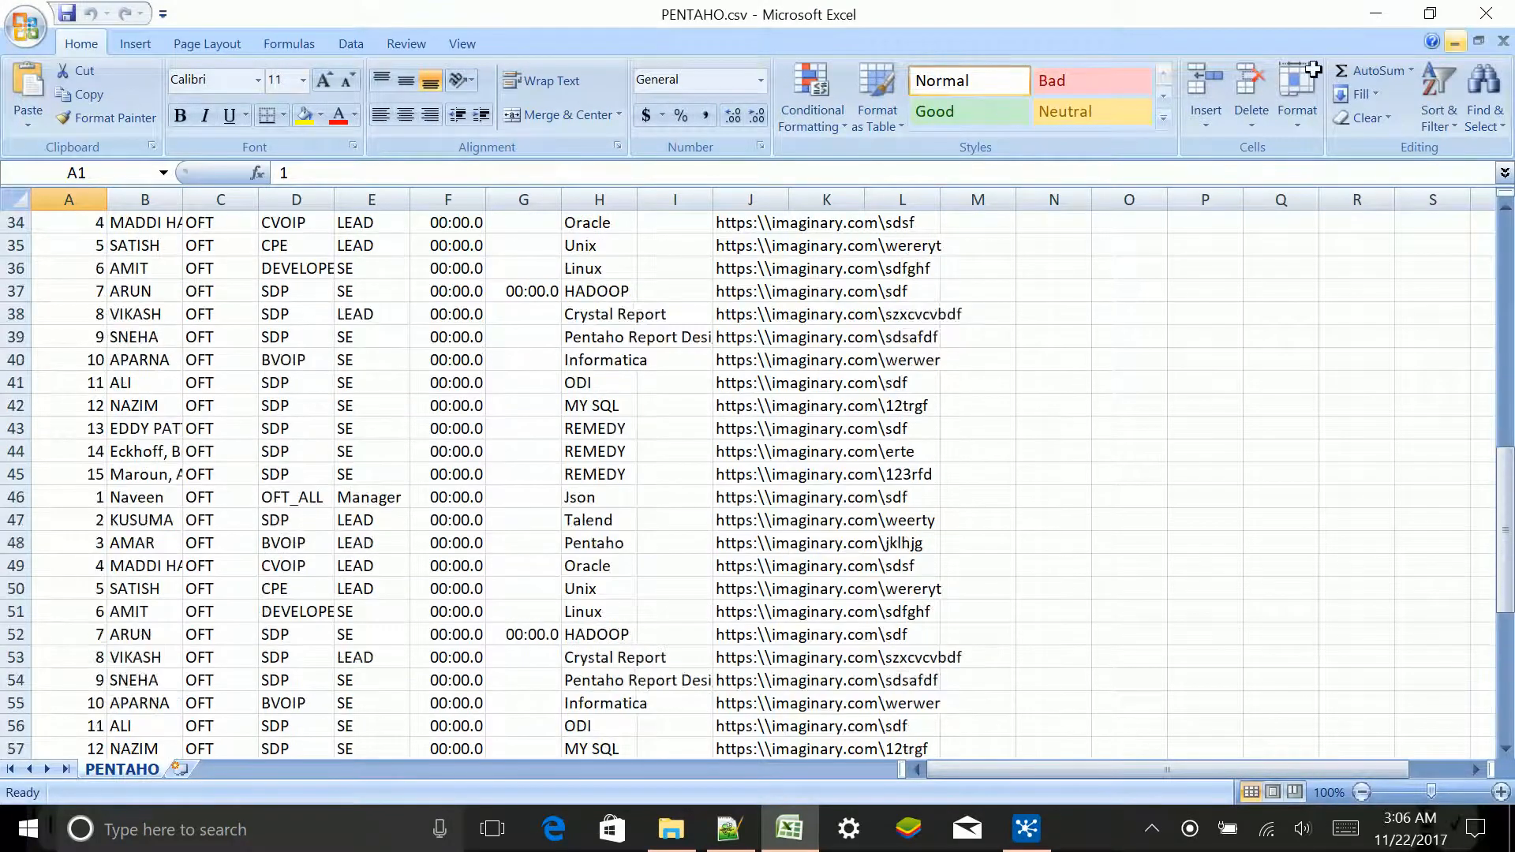
click(1486, 14)
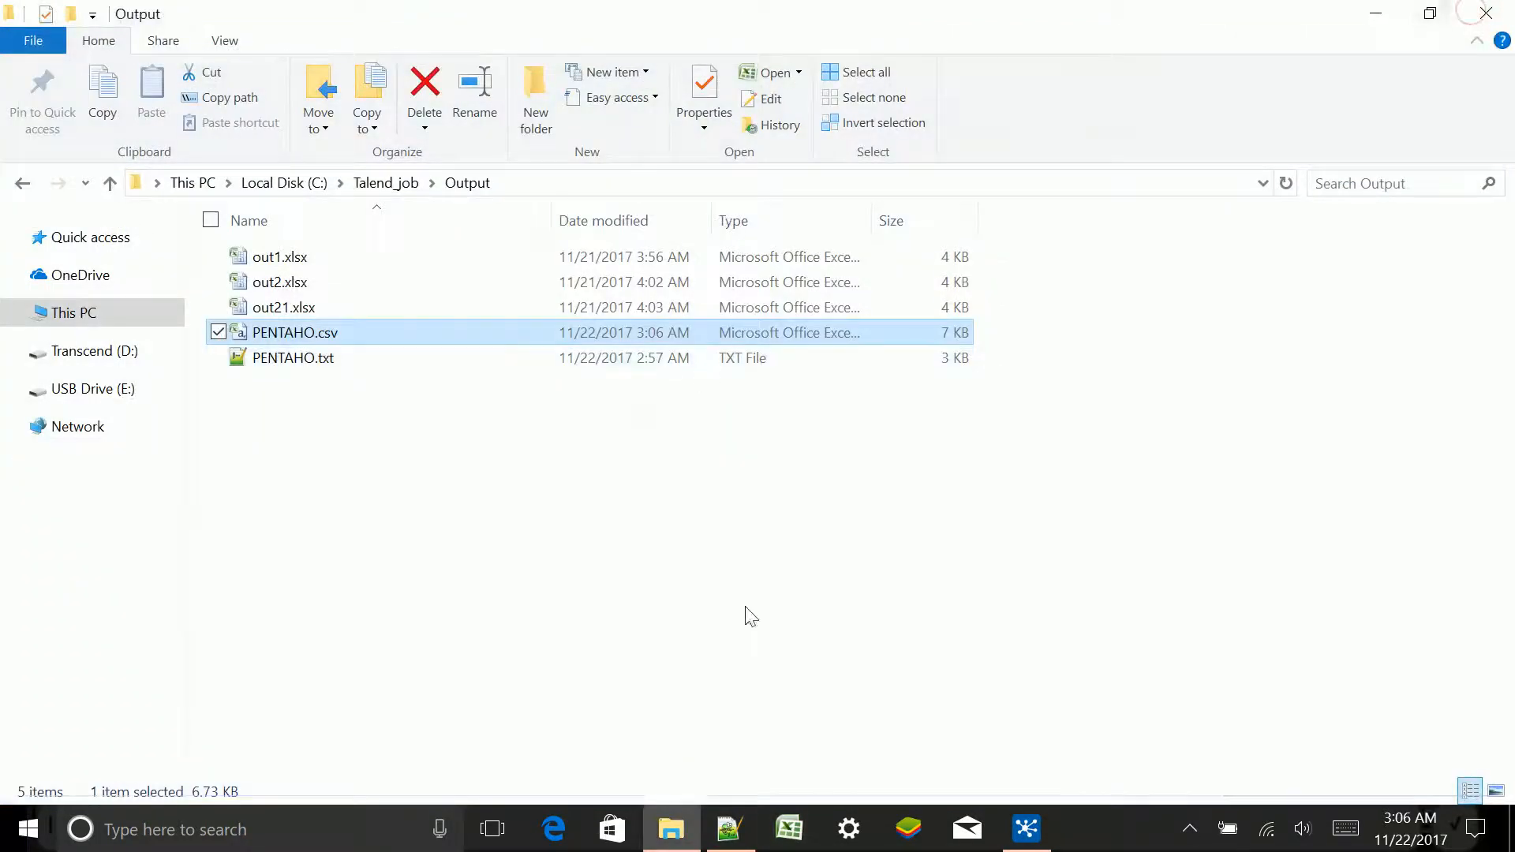
Back in Spoon, turn off Append in the Text file output step's content settings and rerun the saved transformation.
click(1026, 828)
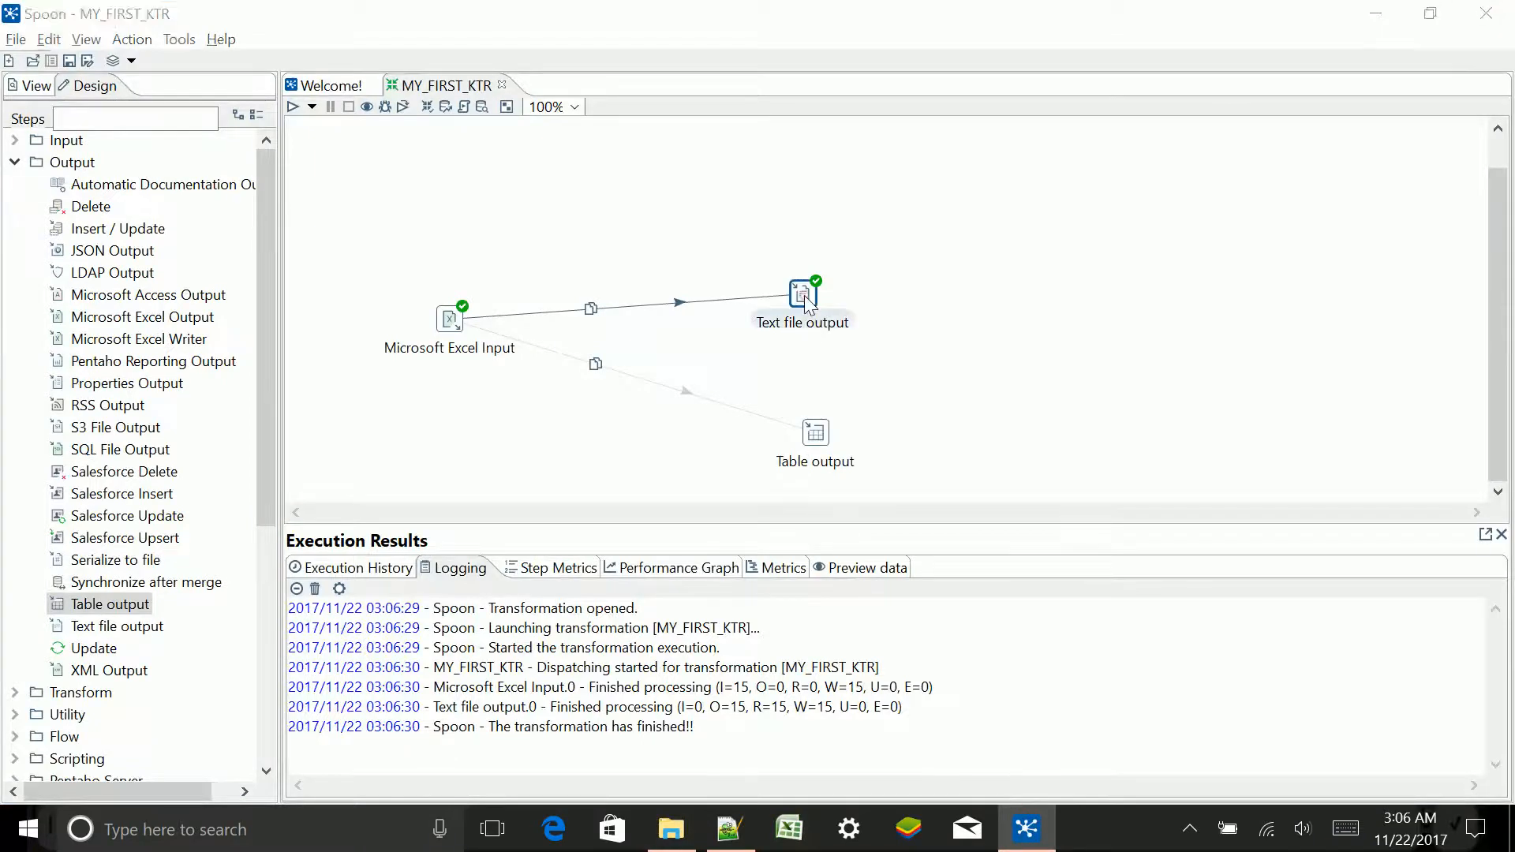
double_click(803, 295)
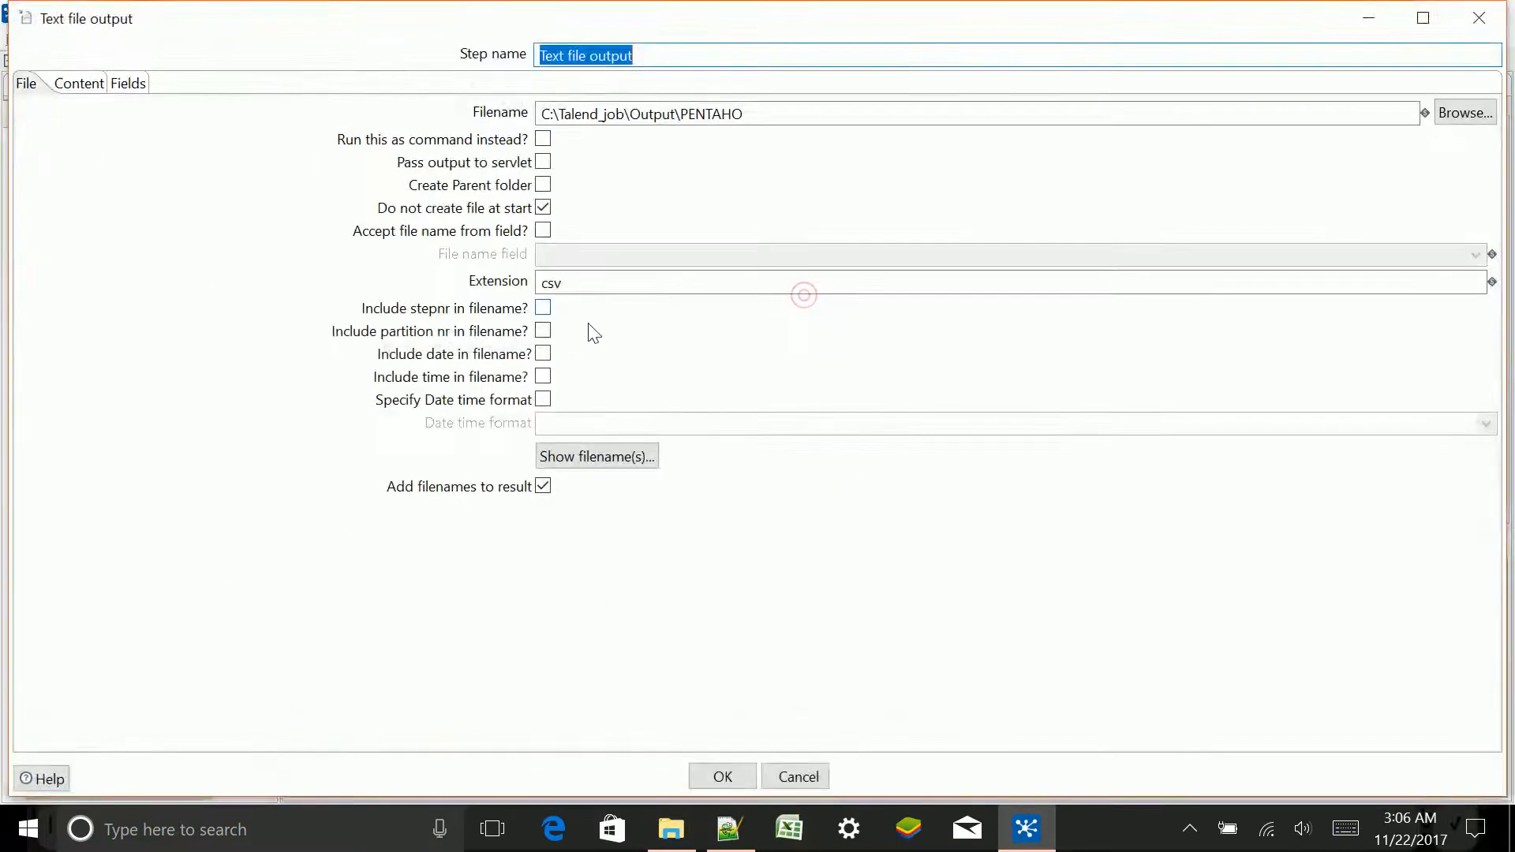
click(82, 83)
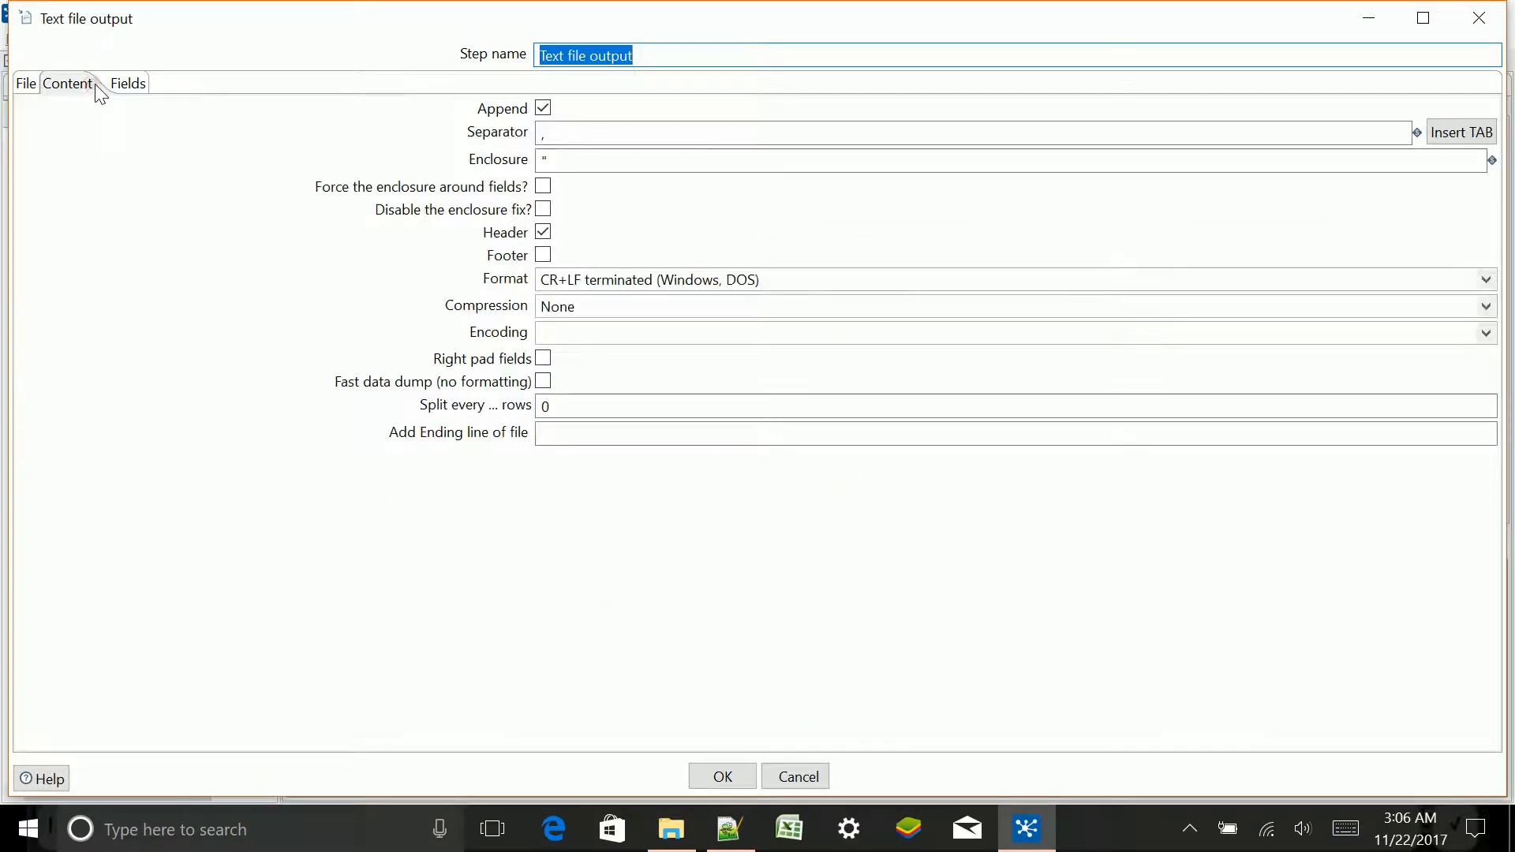
click(543, 108)
click(722, 776)
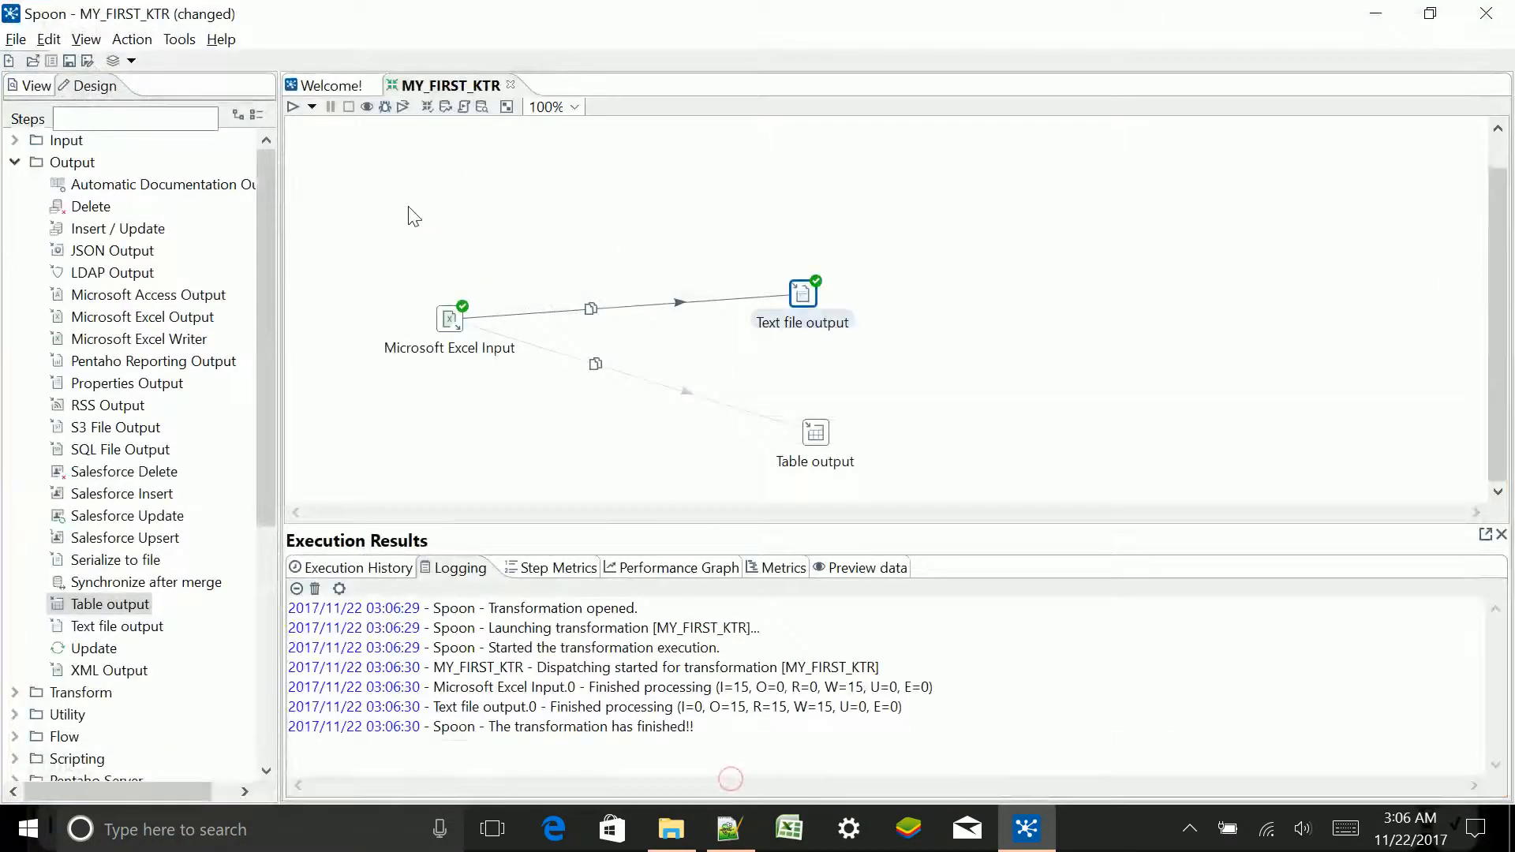
click(294, 106)
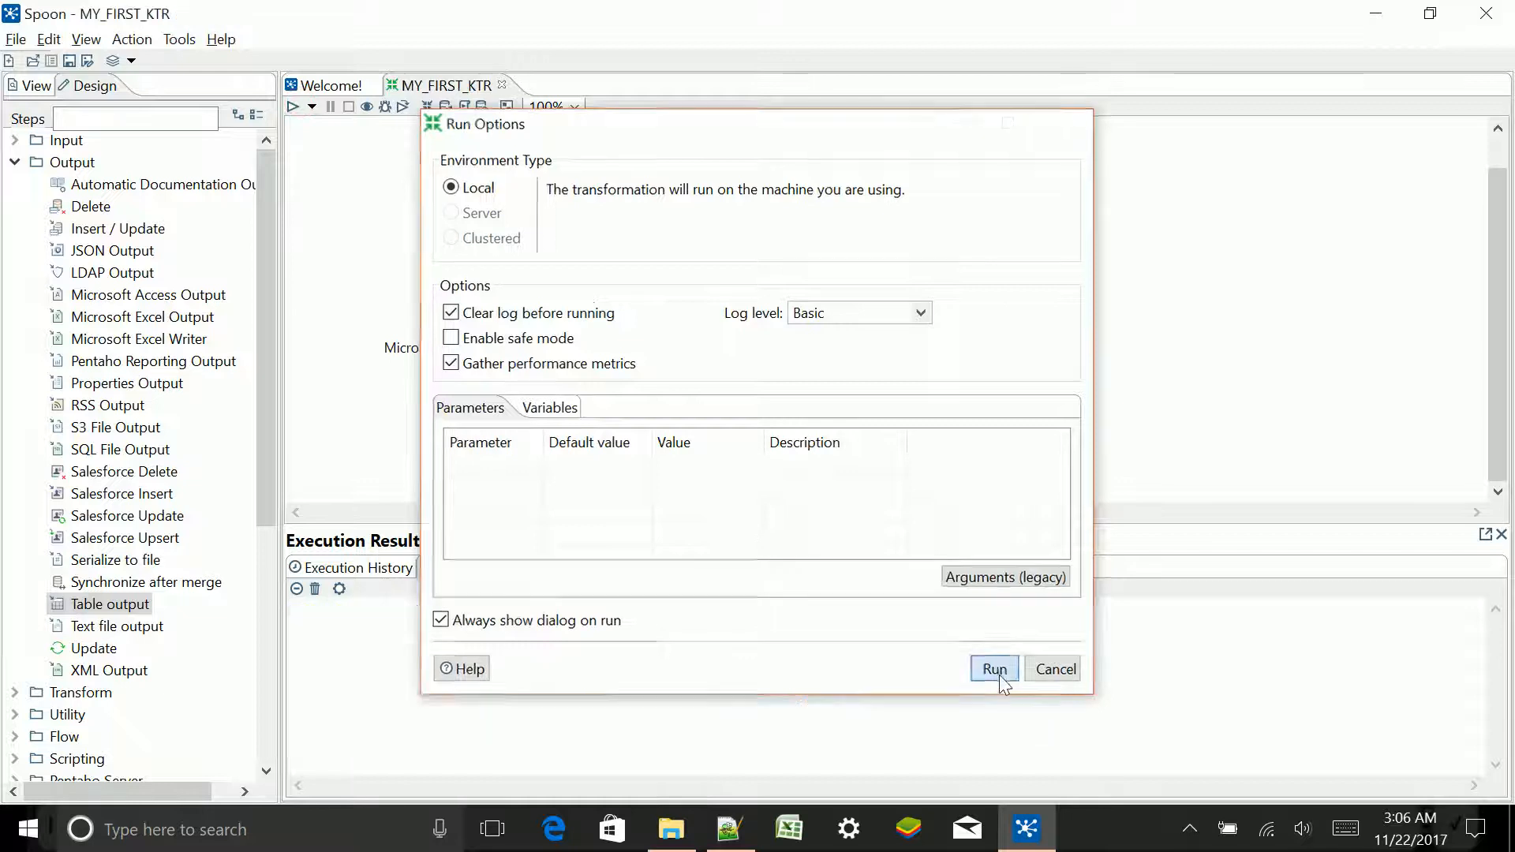
click(996, 671)
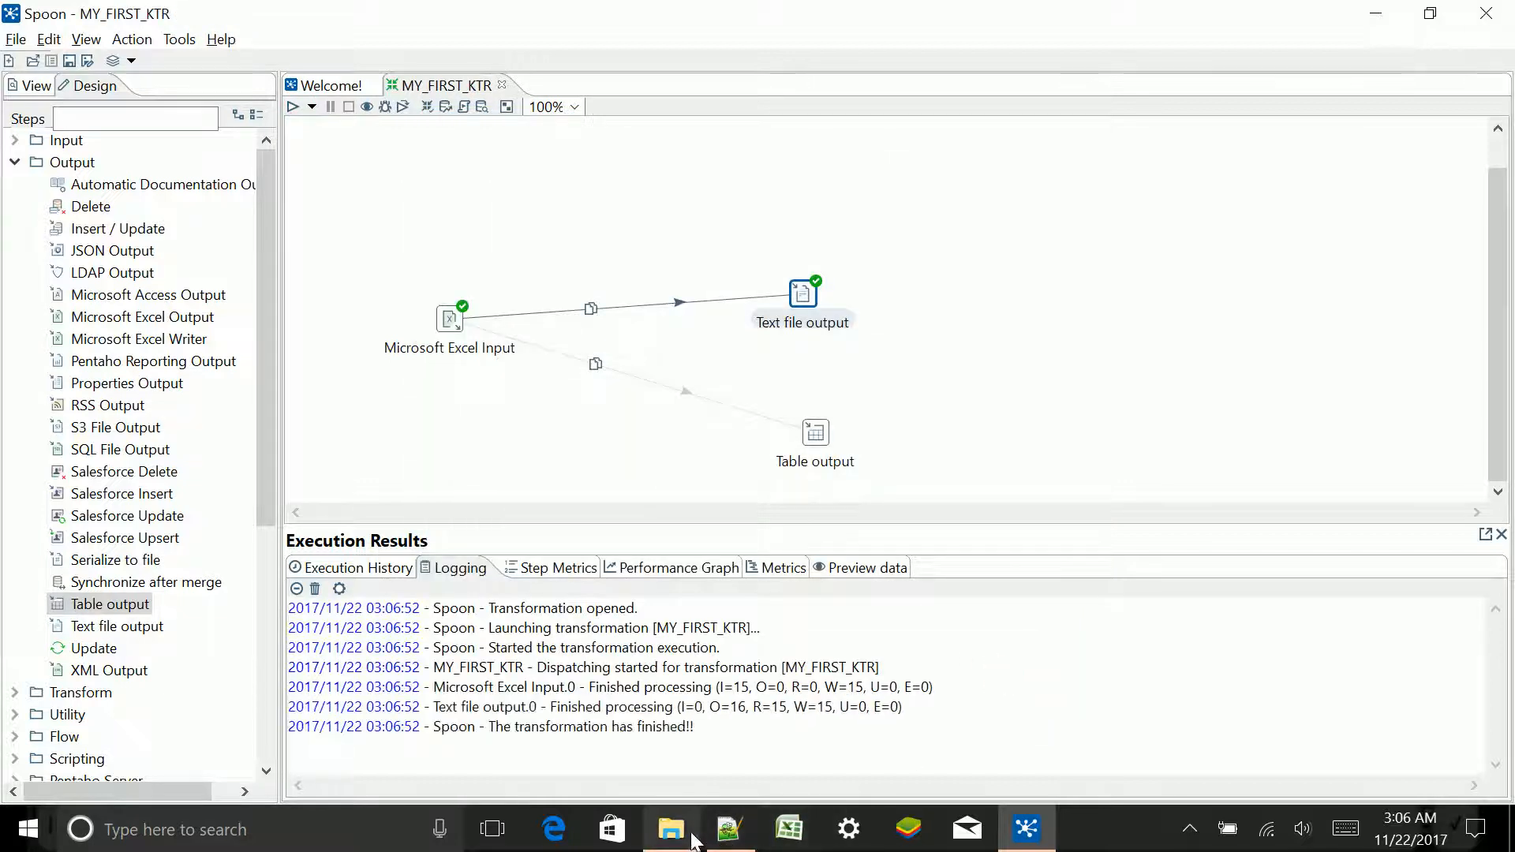
Reopen PENTAHO.csv from the Output folder to check its header and rows, close it and return to Spoon.
mouse_move(671, 829)
click(670, 771)
double_click(446, 321)
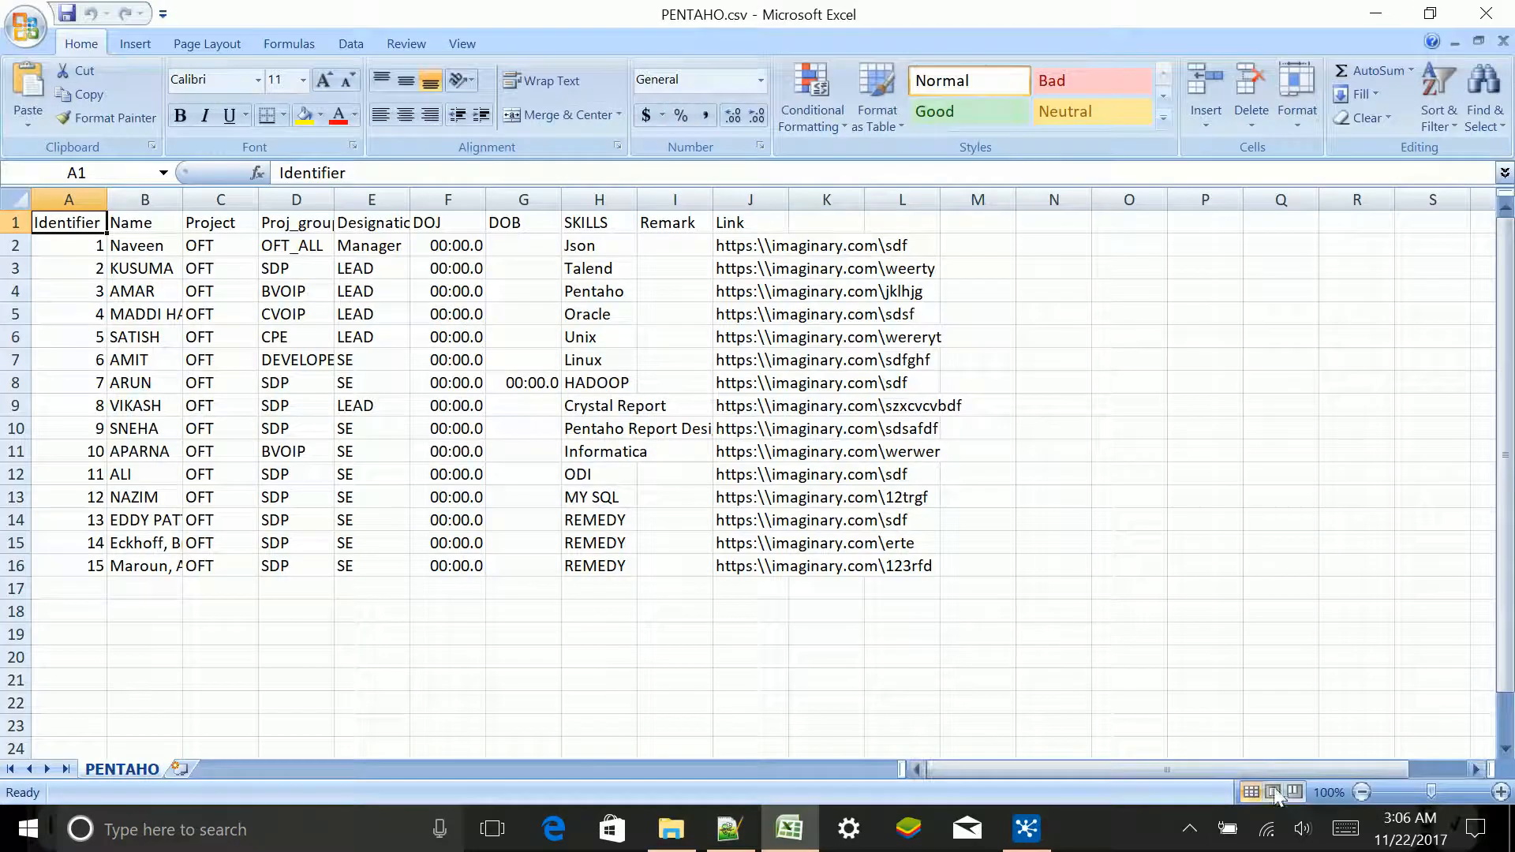
click(1485, 14)
click(1266, 315)
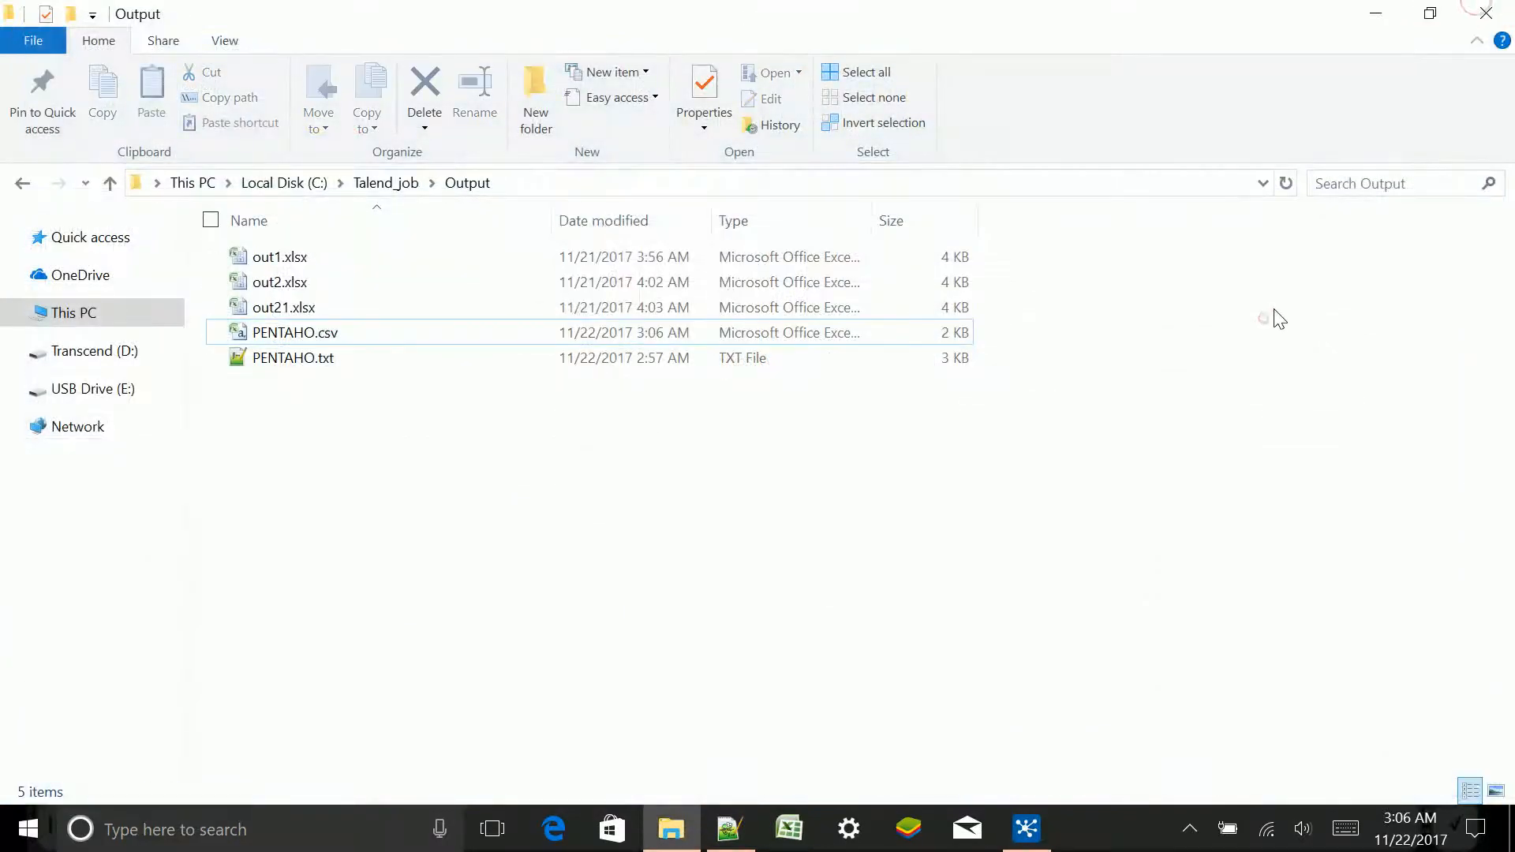
click(1026, 828)
click(1040, 417)
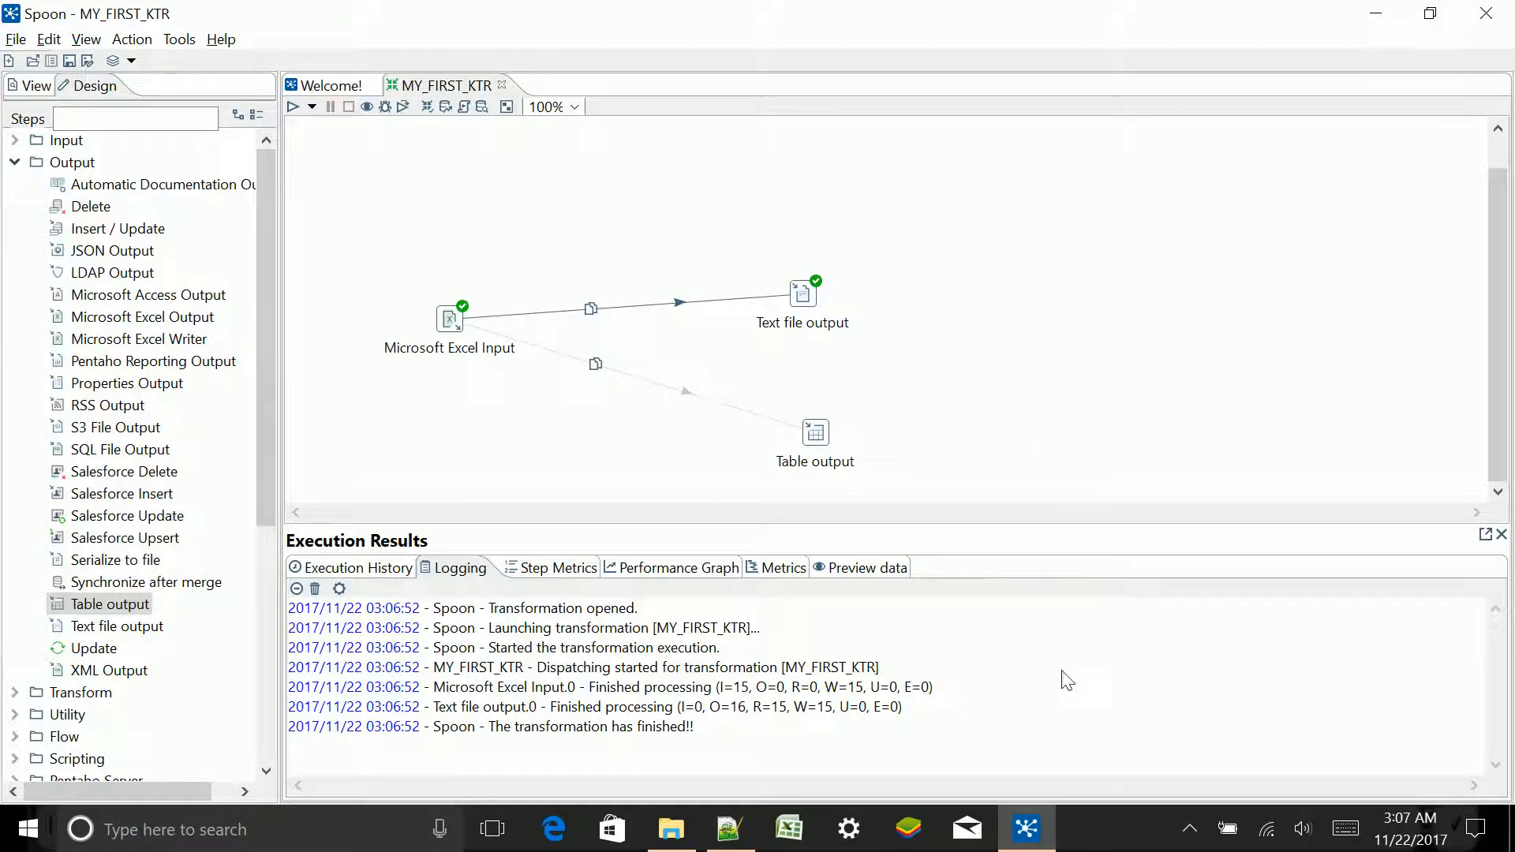
click(1189, 828)
click(1209, 783)
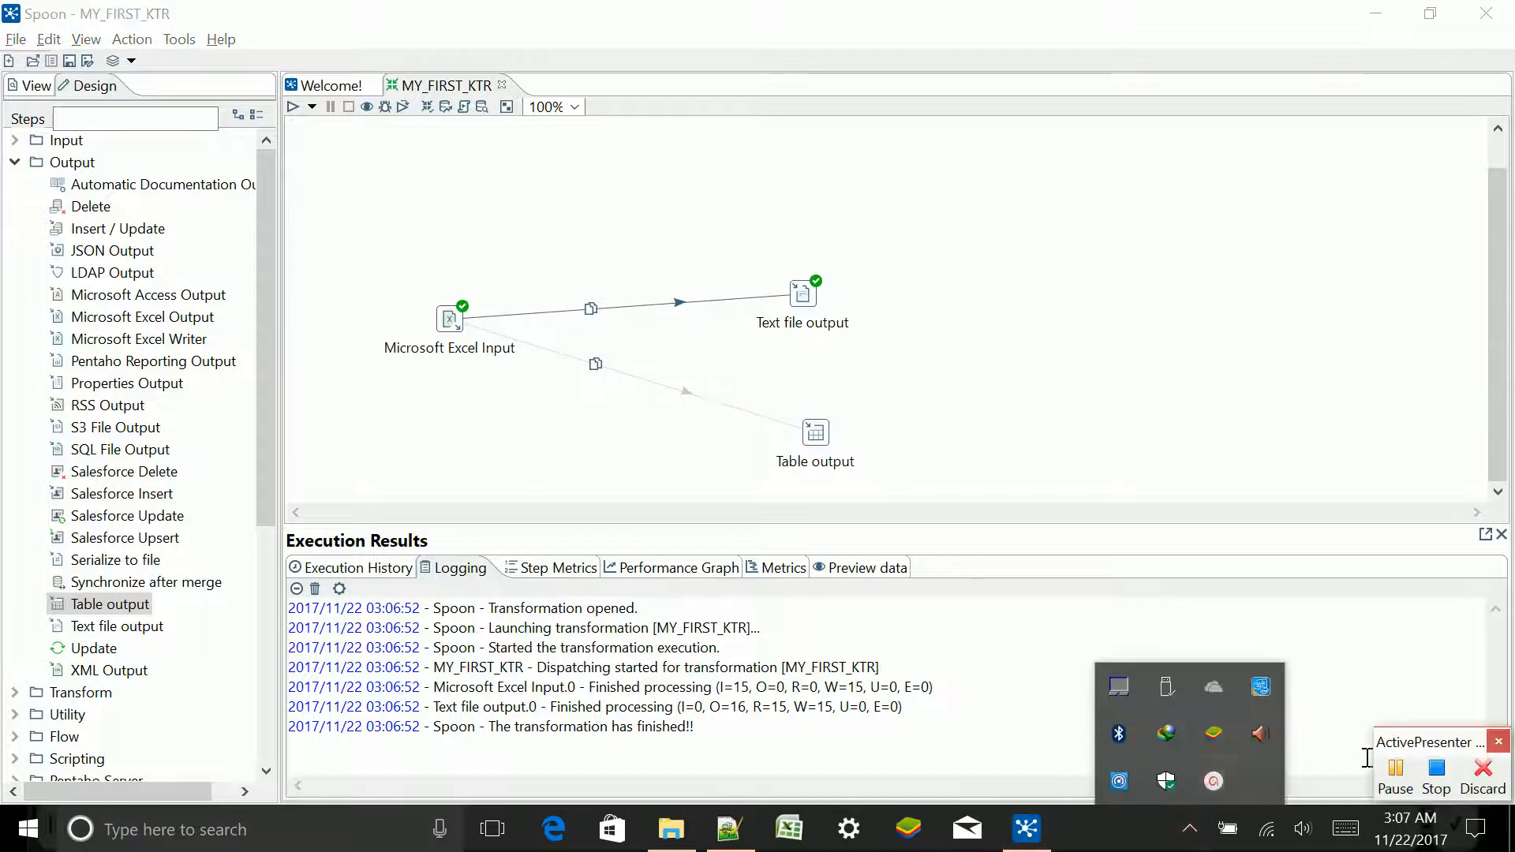
click(1401, 773)
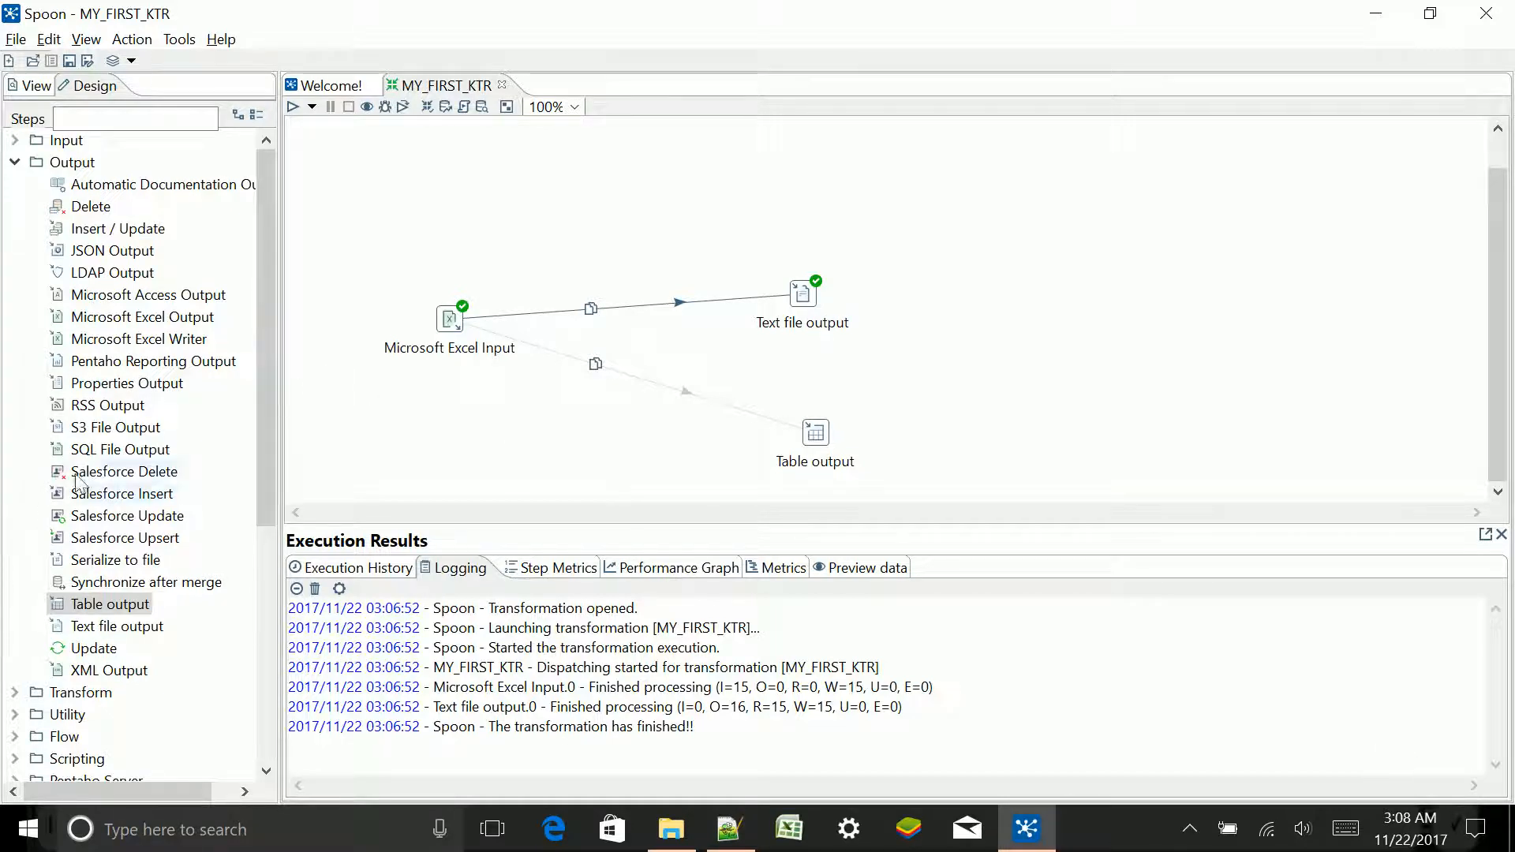
Review the Text file output step's file name and extension settings and close them without changes.
click(390, 394)
double_click(811, 302)
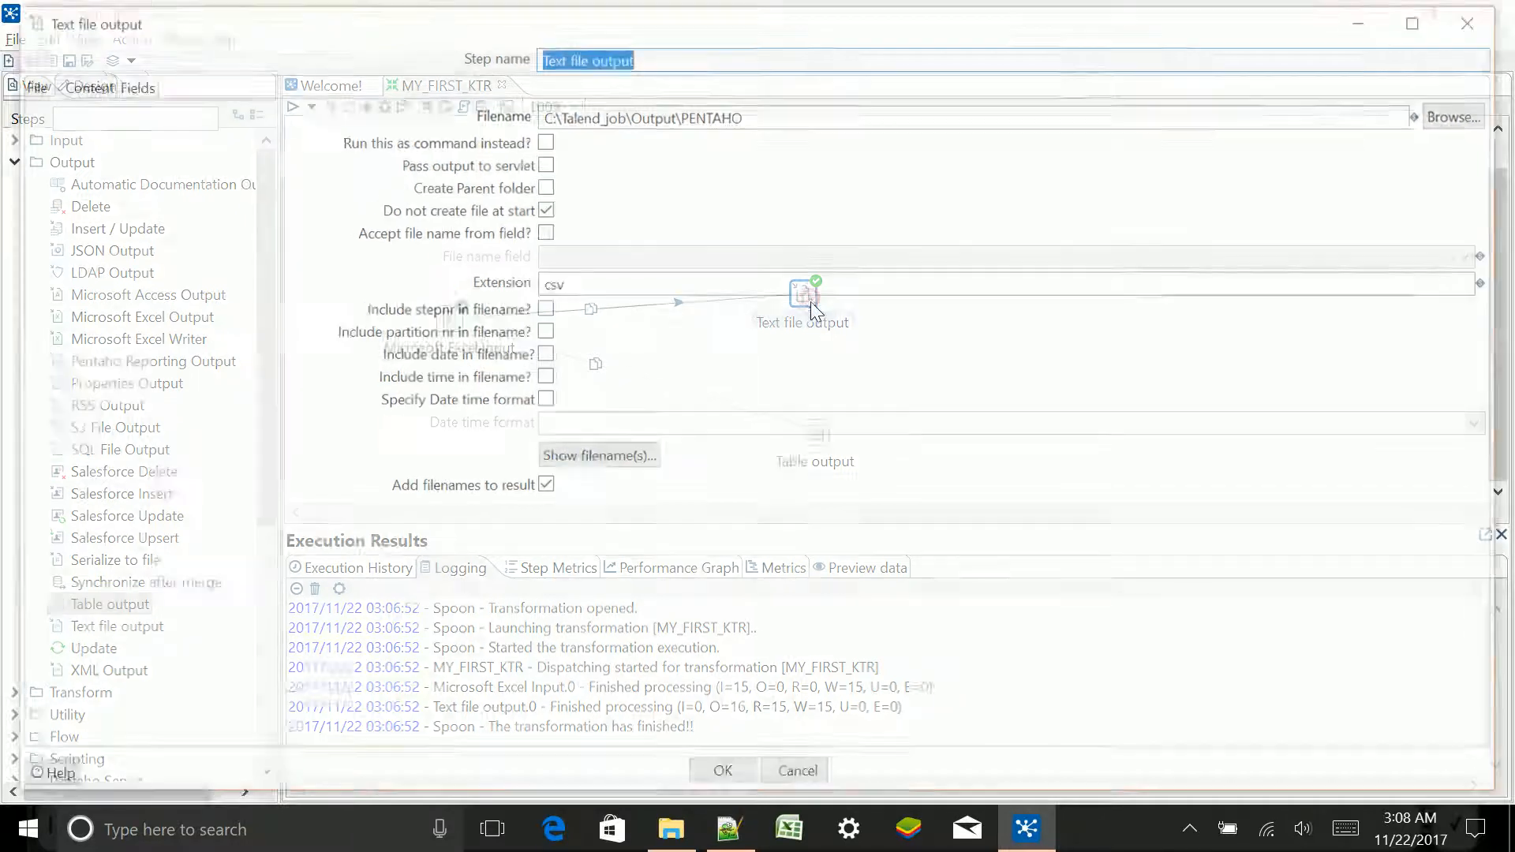
click(798, 777)
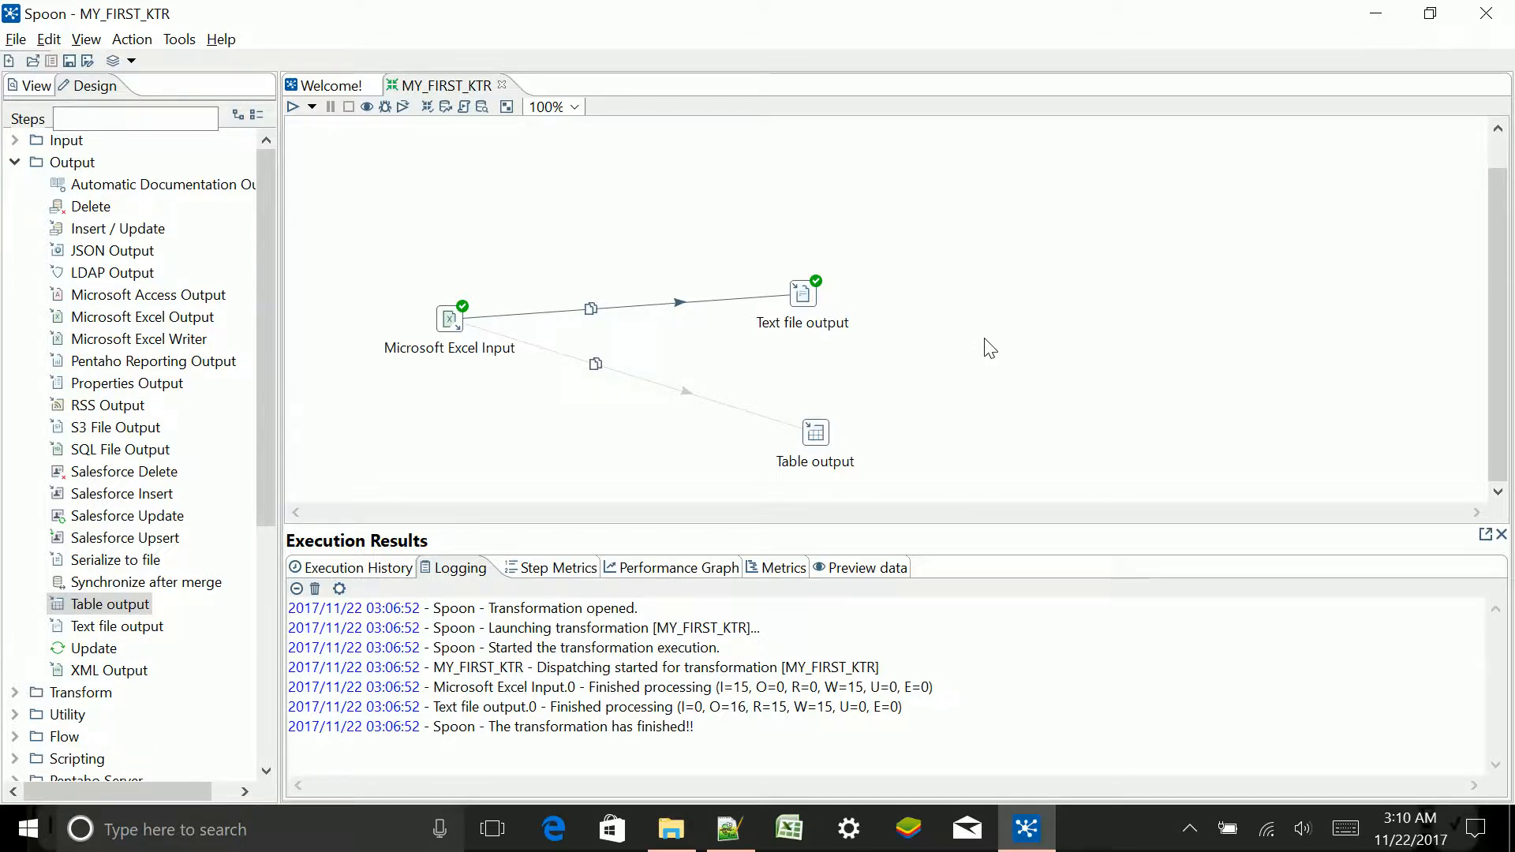
click(1129, 428)
click(1178, 831)
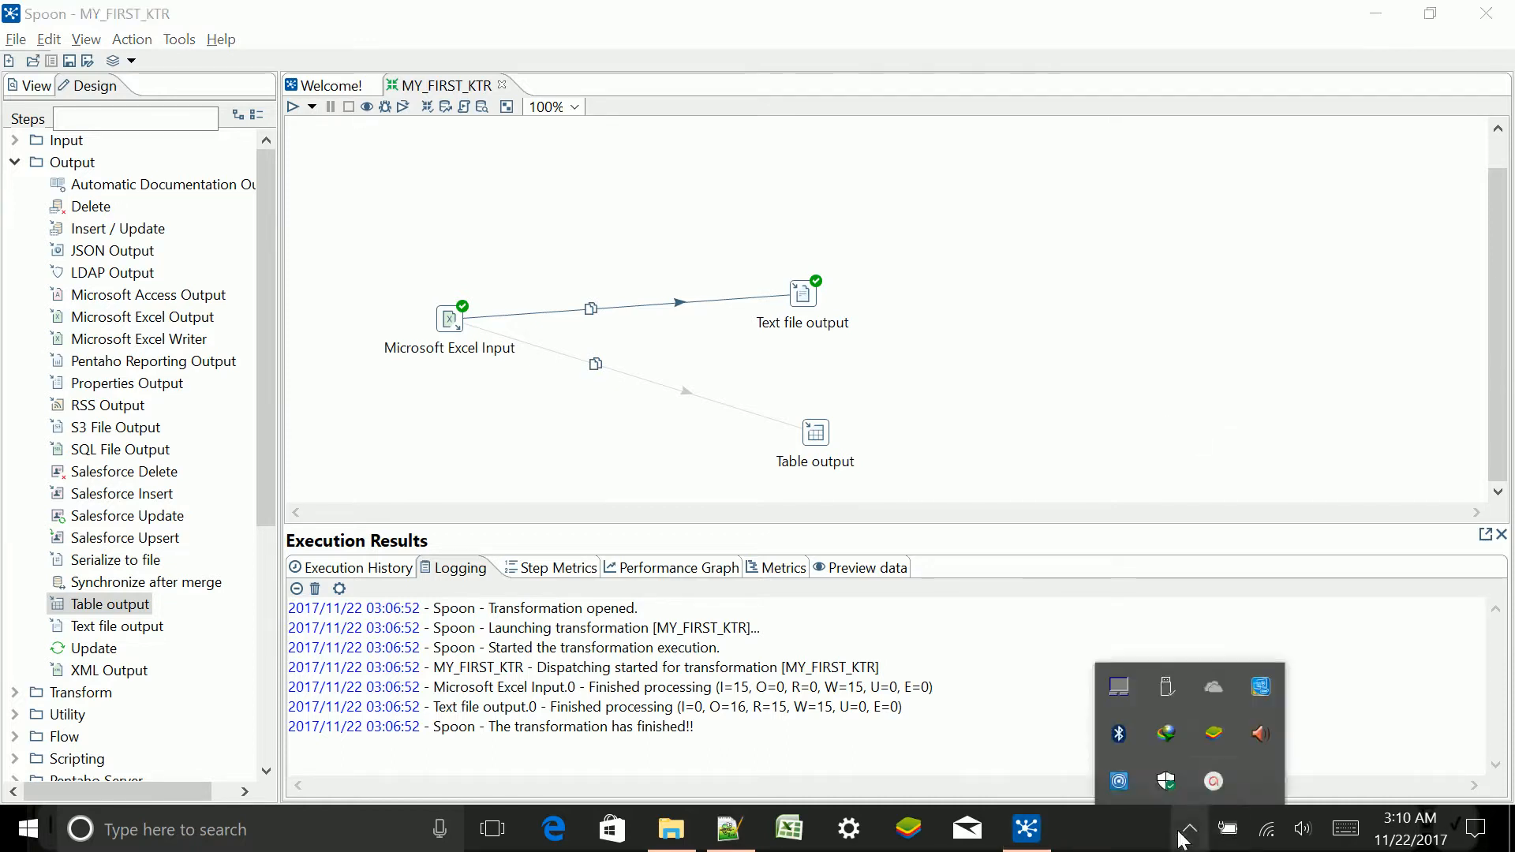
click(1213, 781)
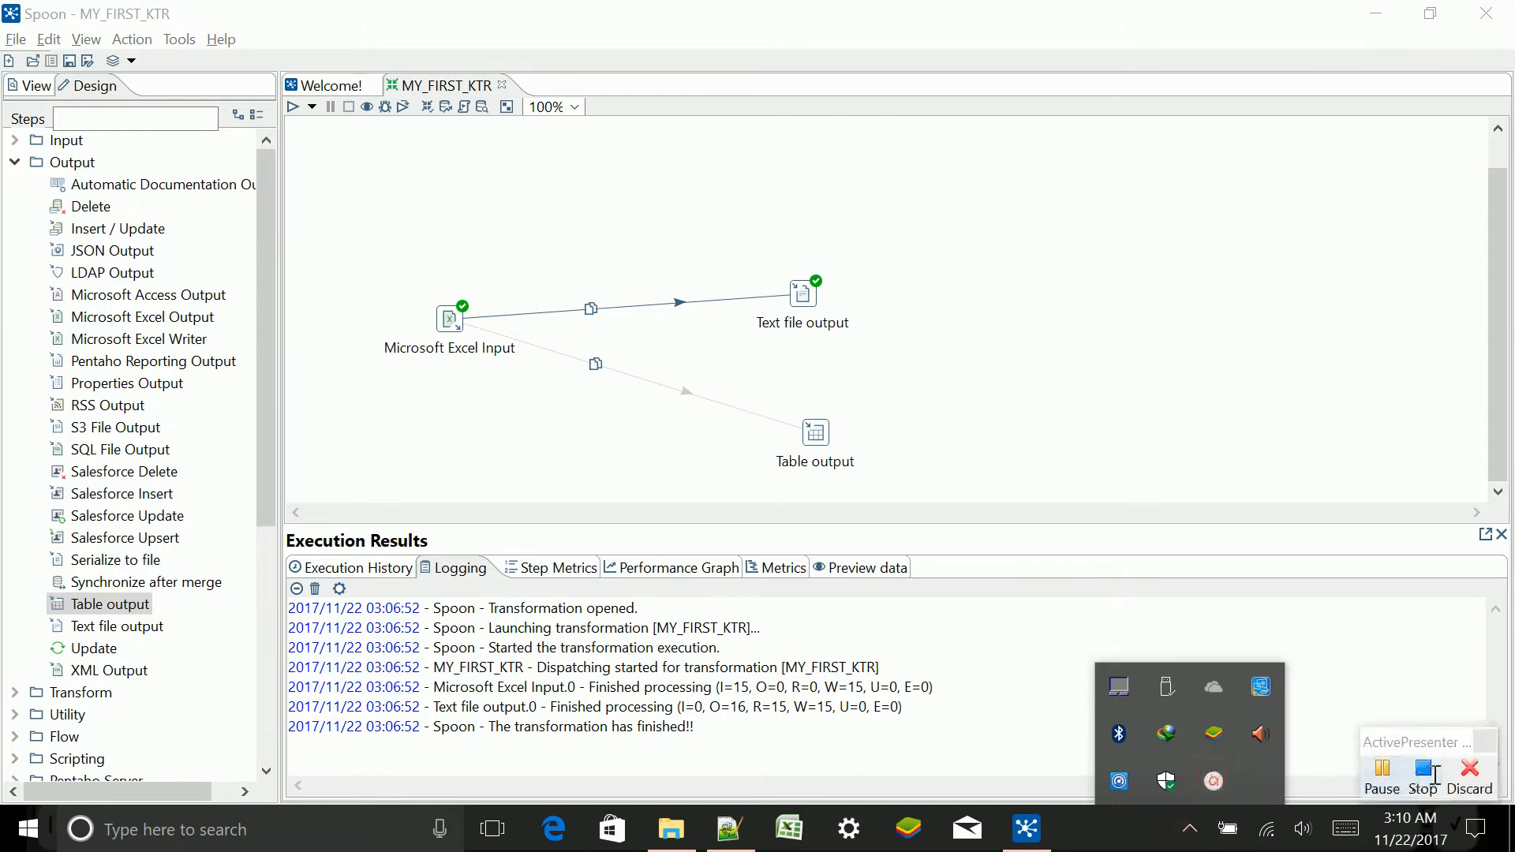